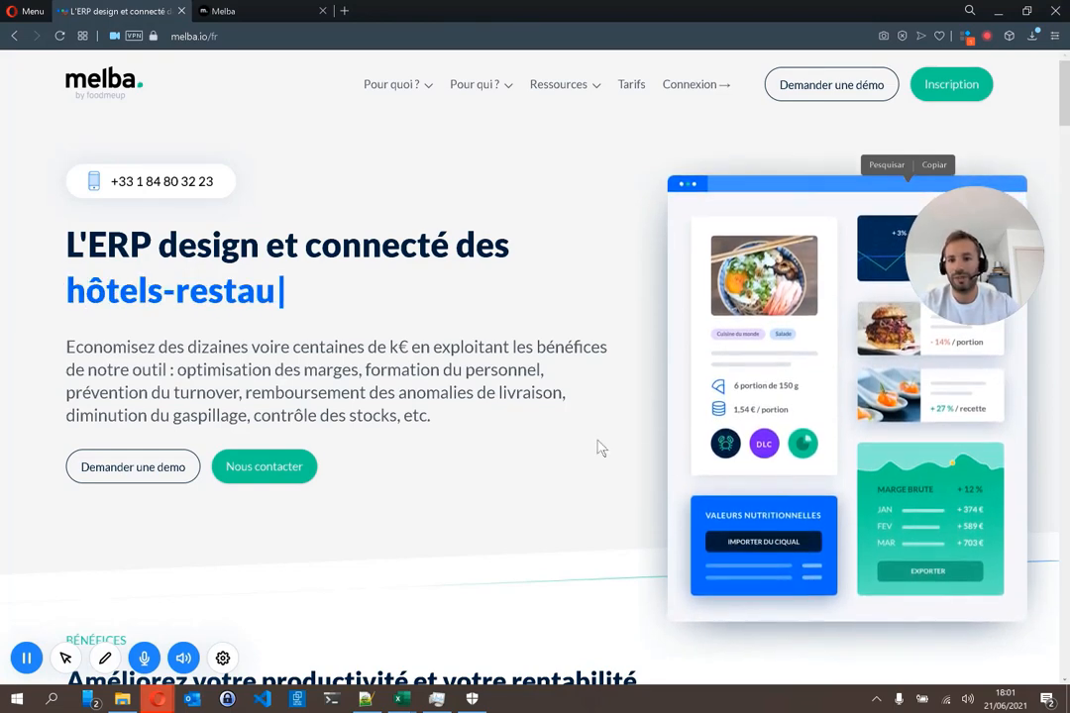
- Open the Abricots article from the articles list and review its sheet down to the article units section
click(180, 12)
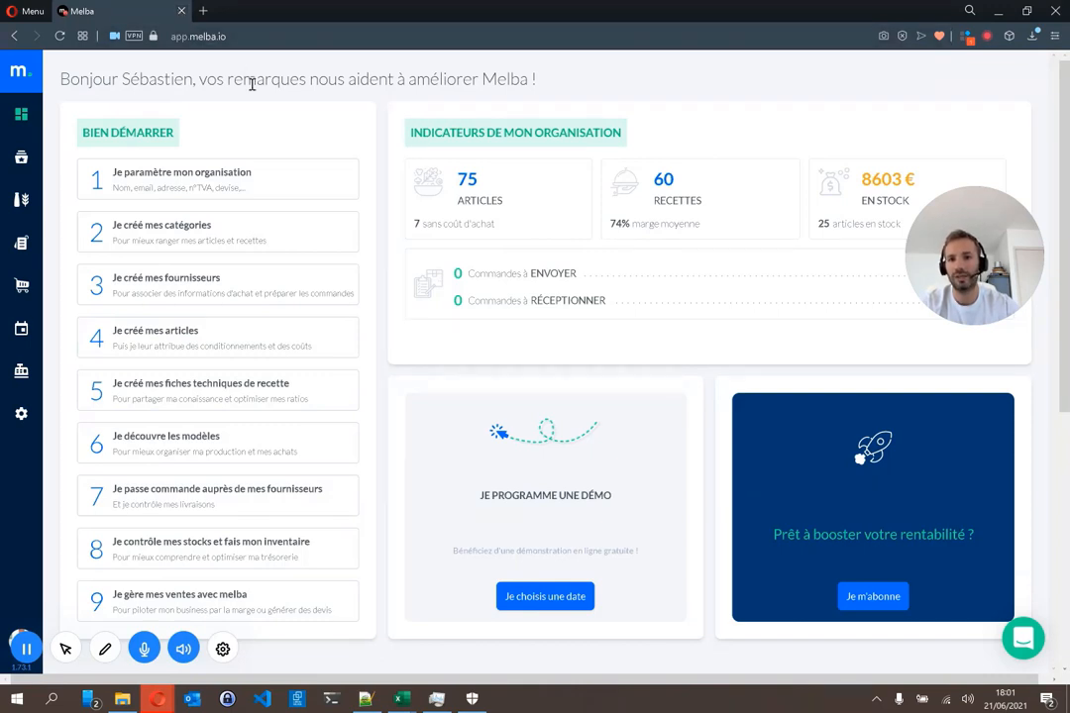
click(19, 203)
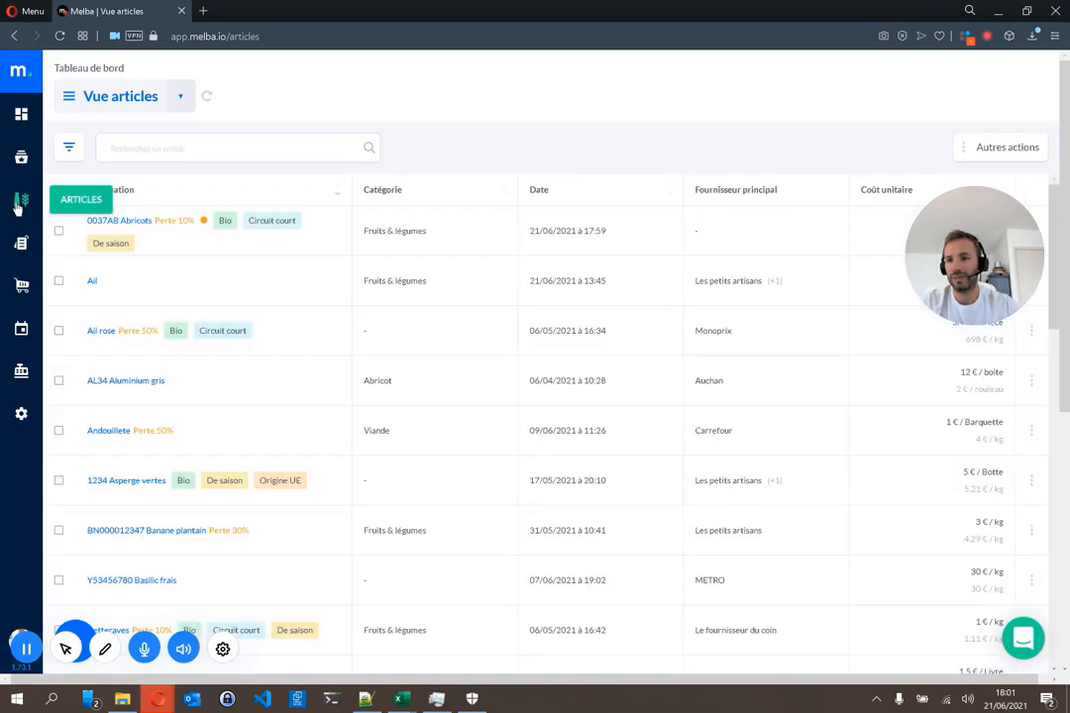
click(112, 220)
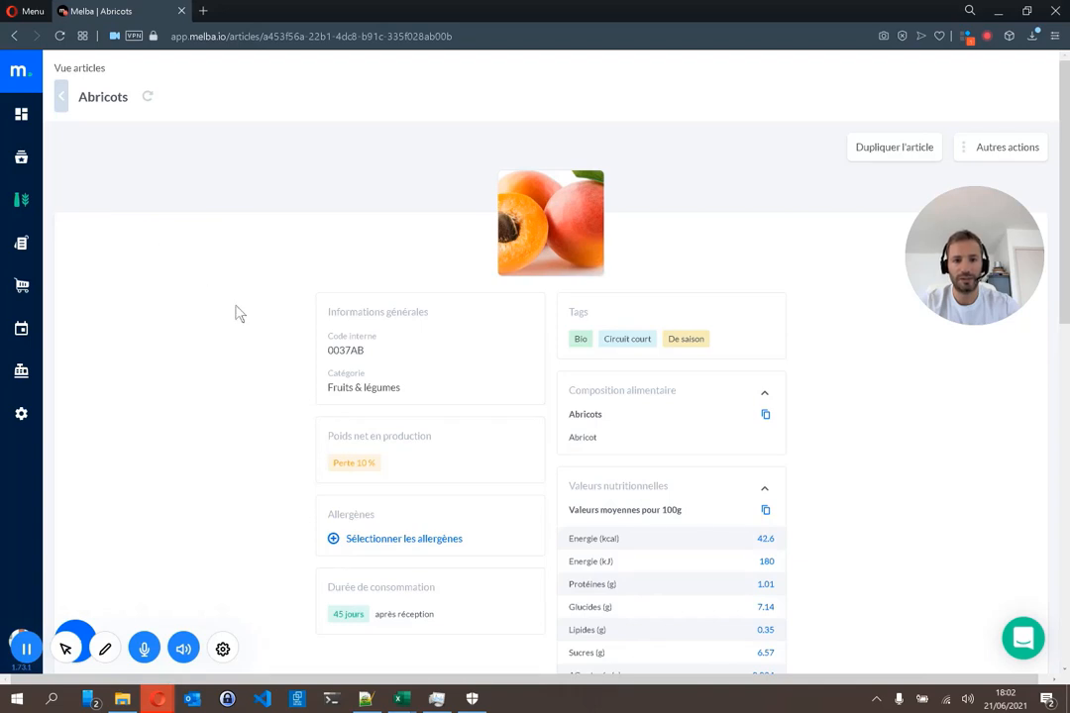
scroll(238, 313, down, 1)
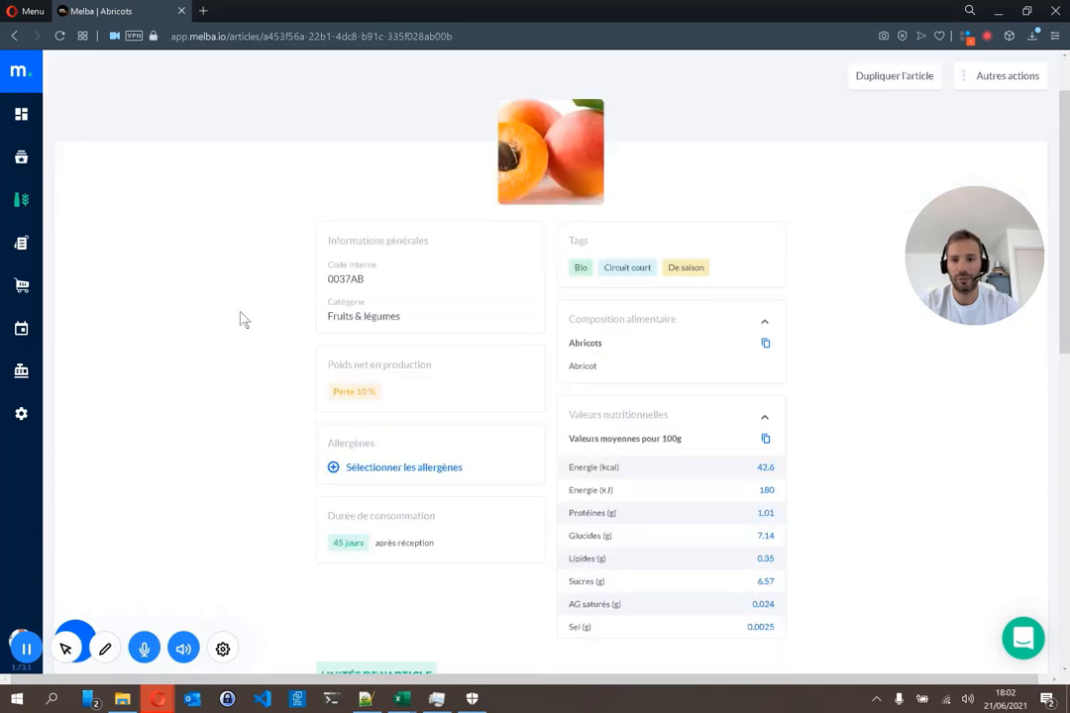
scroll(416, 364, down, 1)
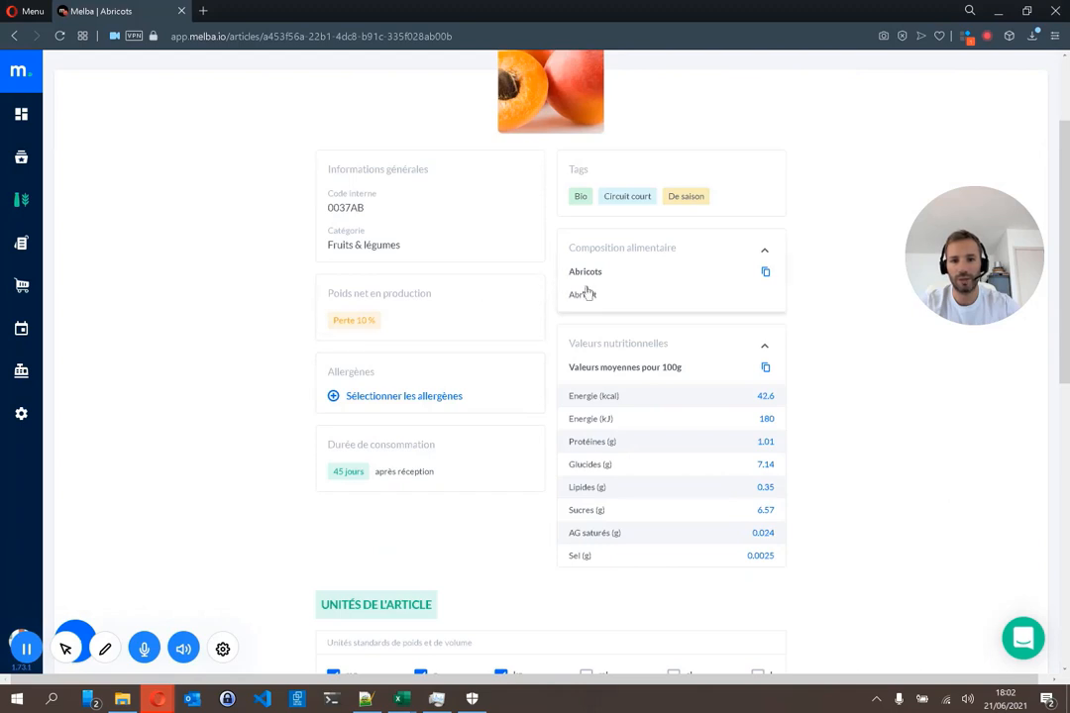
scroll(544, 335, down, 2)
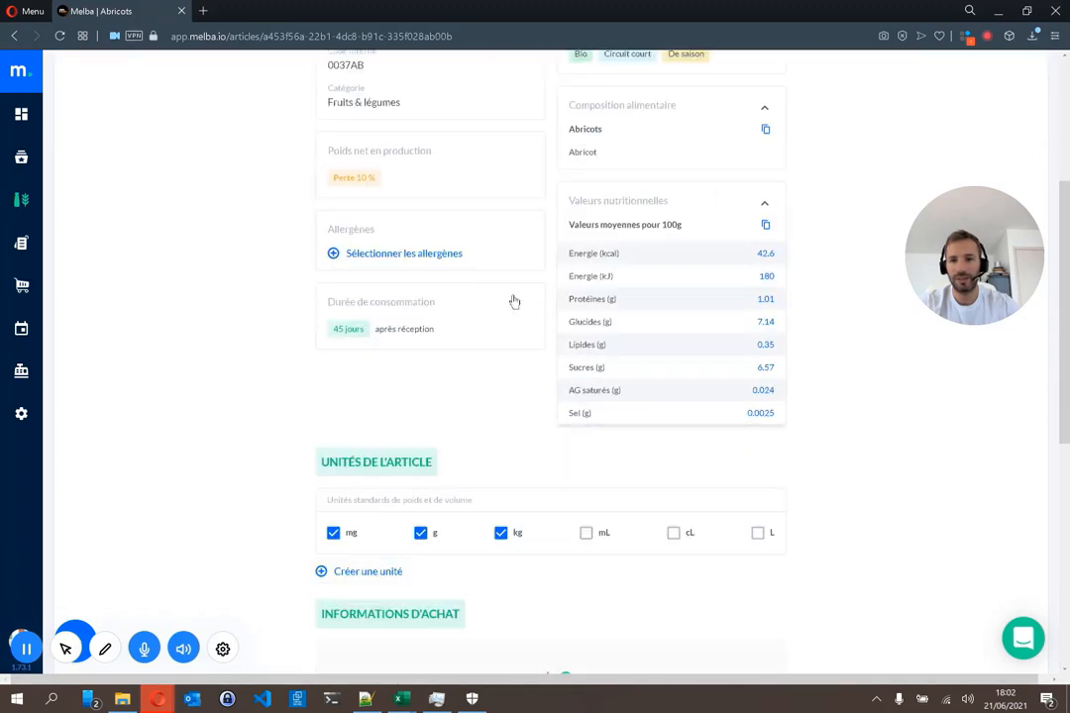
scroll(279, 343, down, 2)
scroll(268, 331, down, 1)
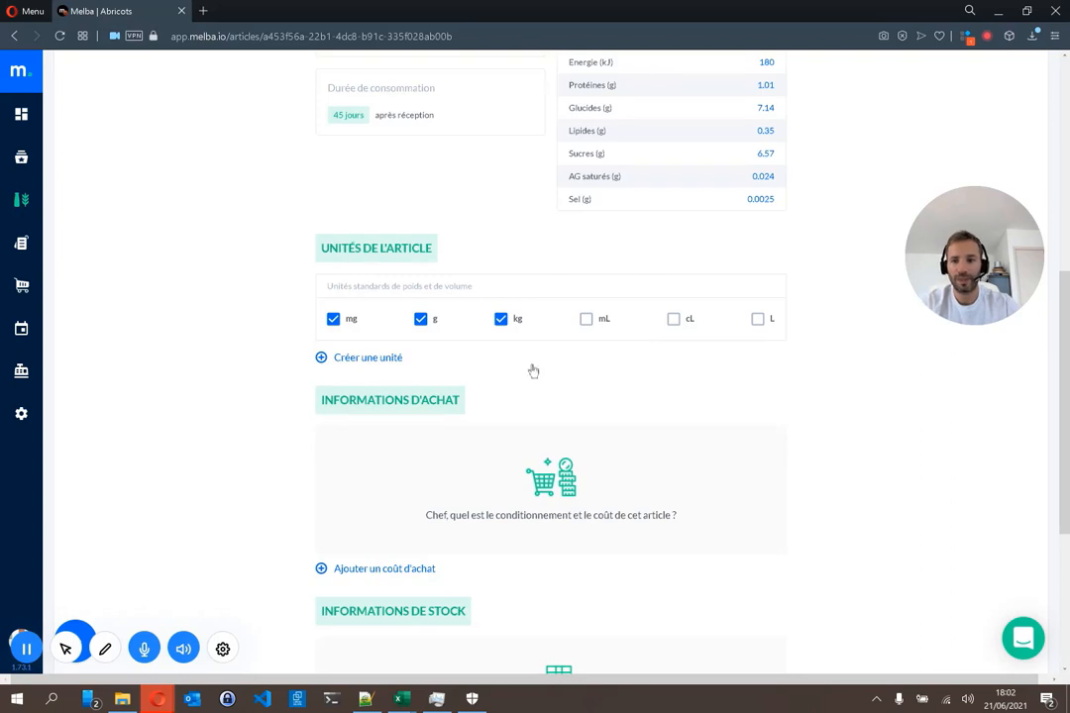
- Create a custom unit named "pièce" for the Abricots article, equal to 50 g
click(351, 363)
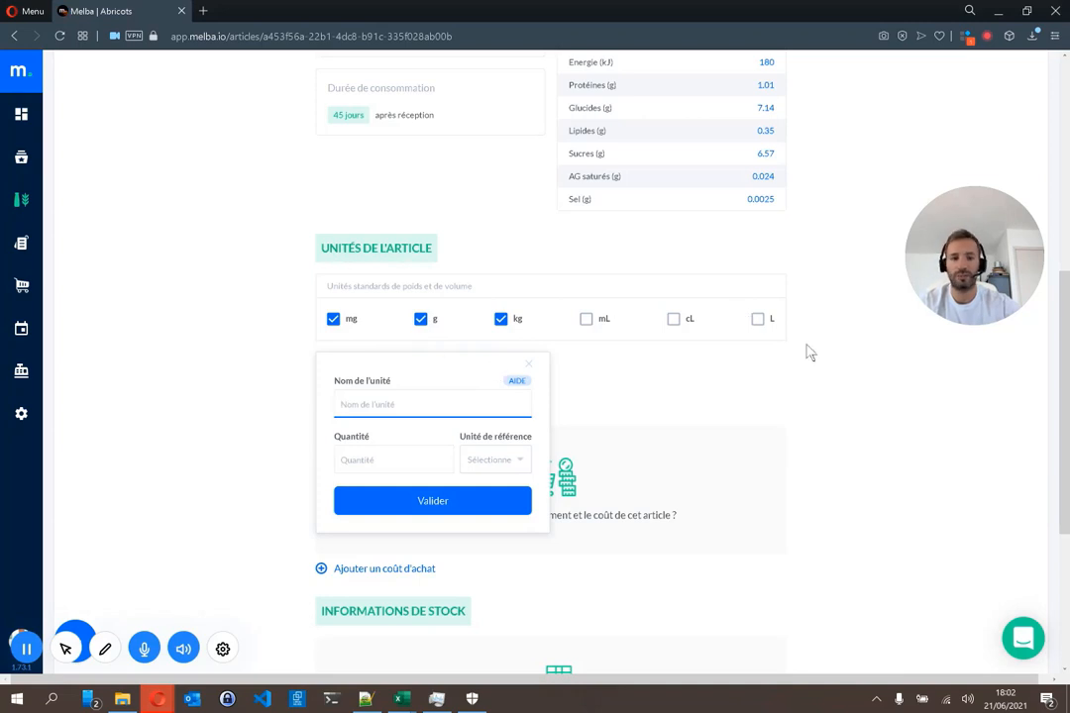
click(420, 410)
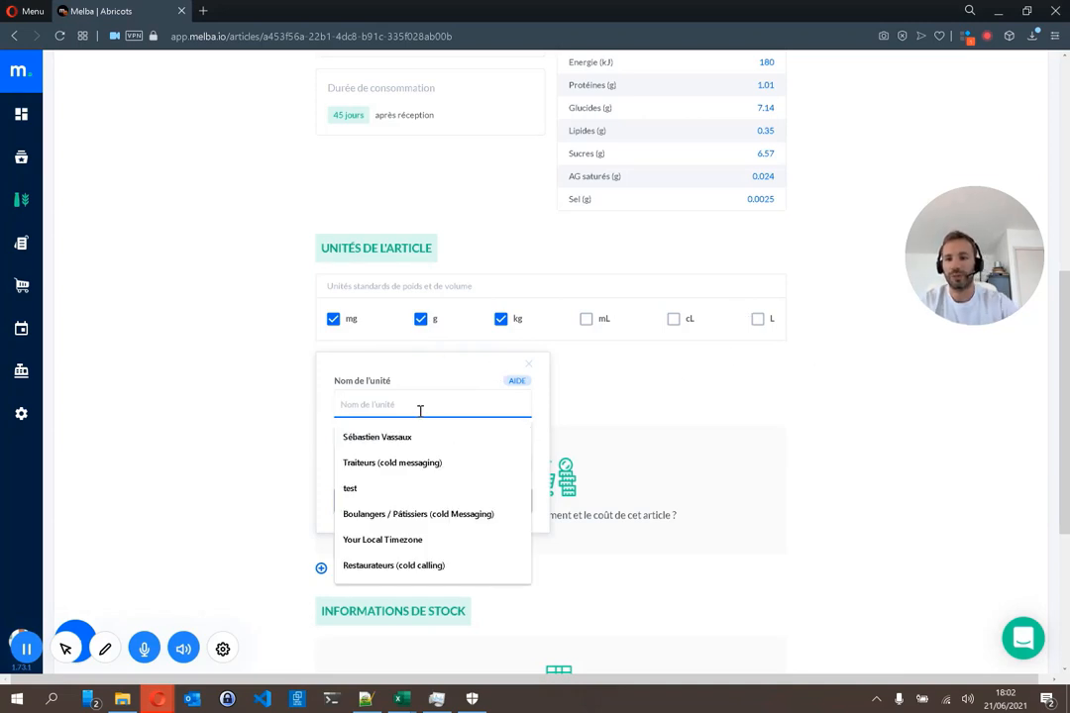
text(pièce)
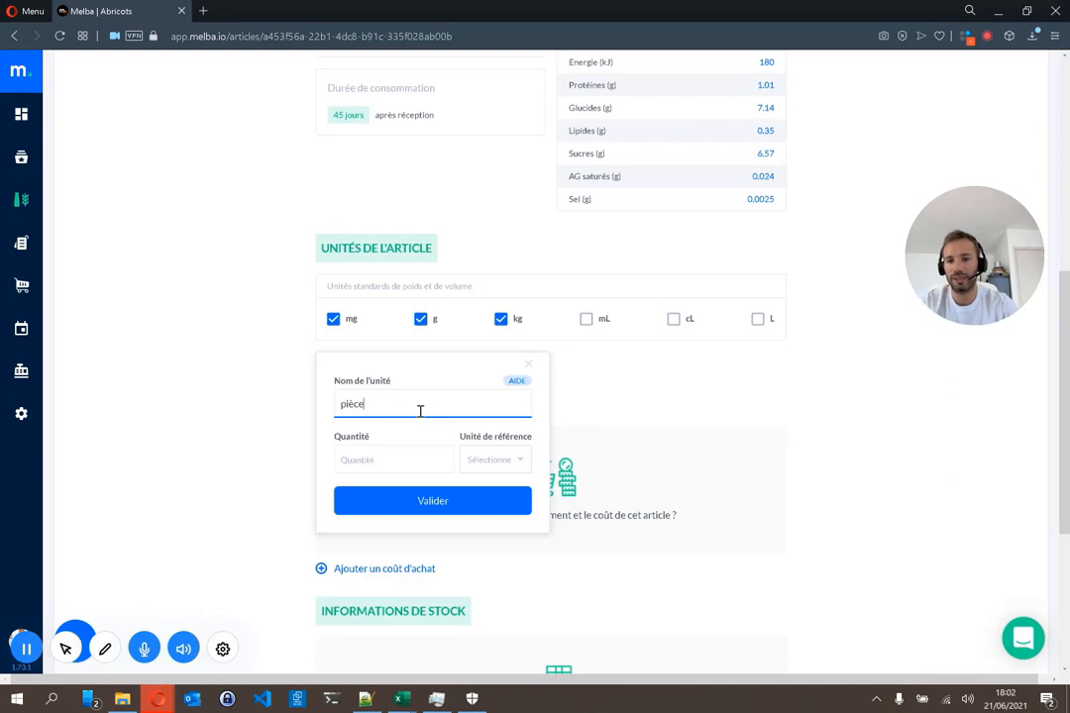
key(Tab)
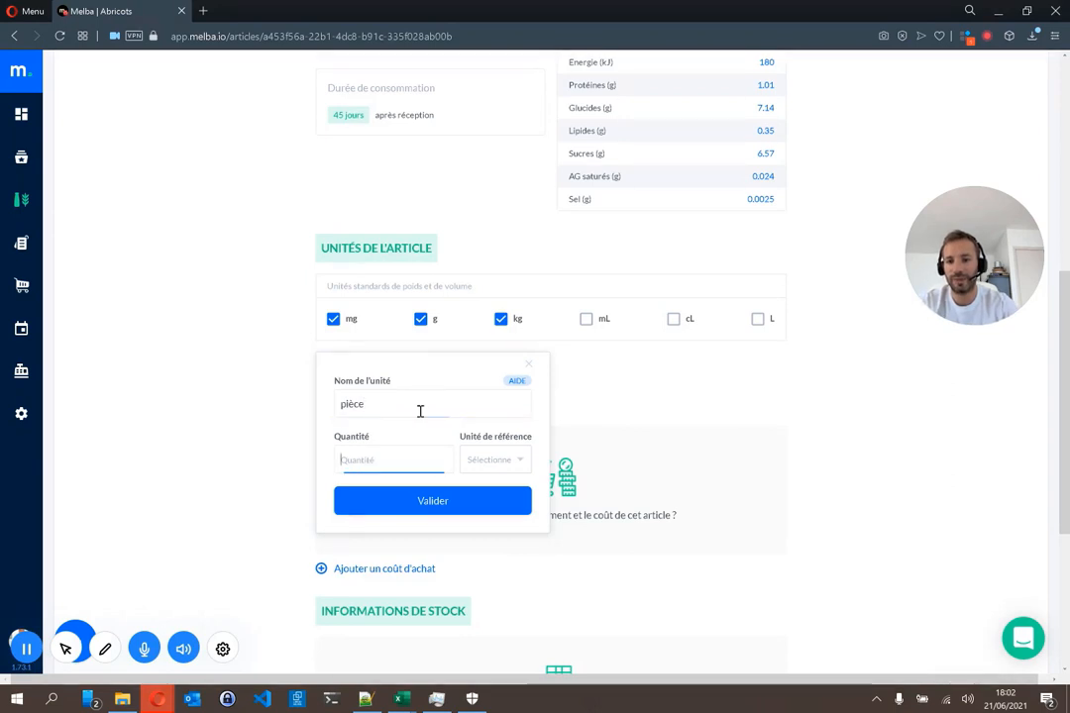
text(50)
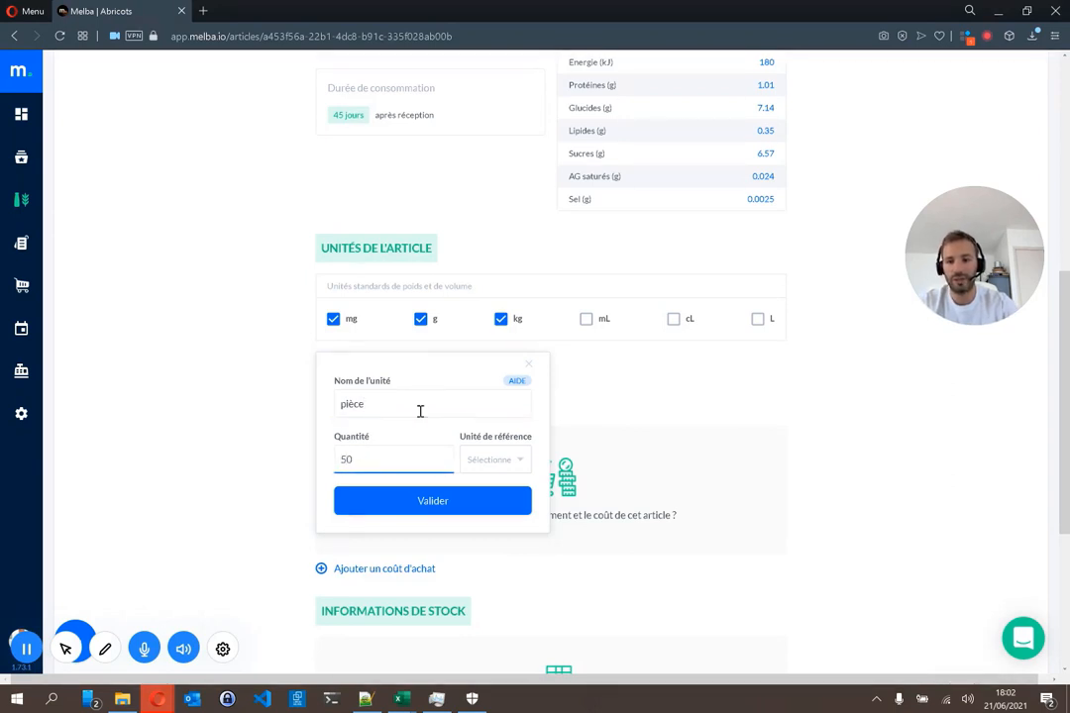
key(Tab)
text(p)
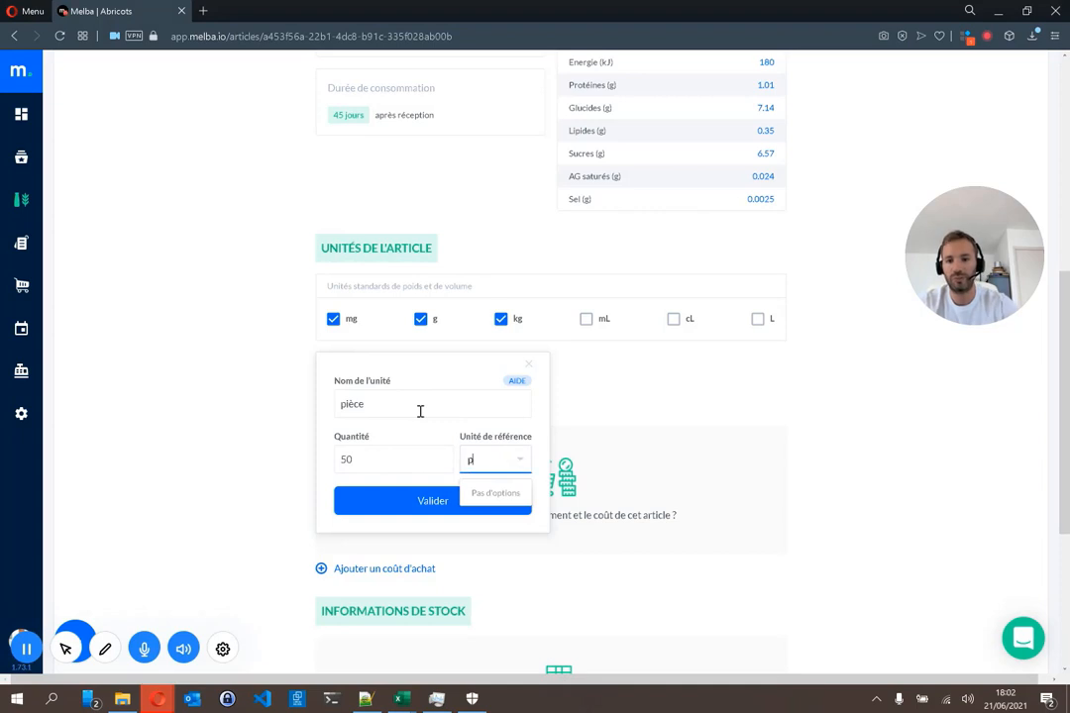
key(BackSpace)
text(g)
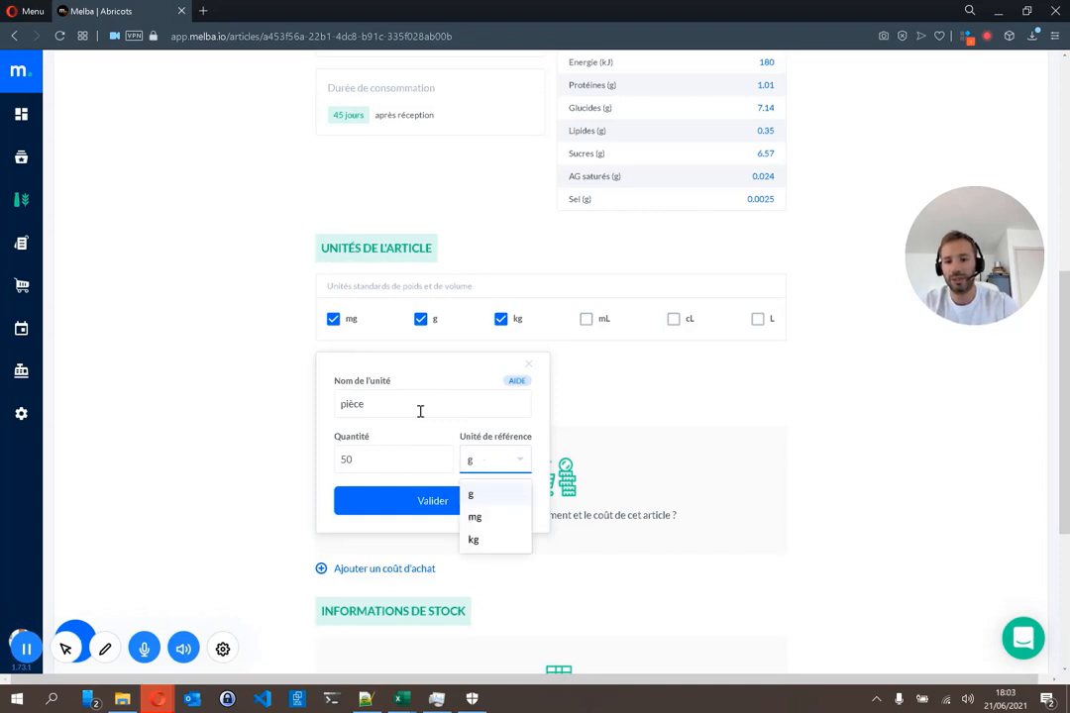
click(490, 495)
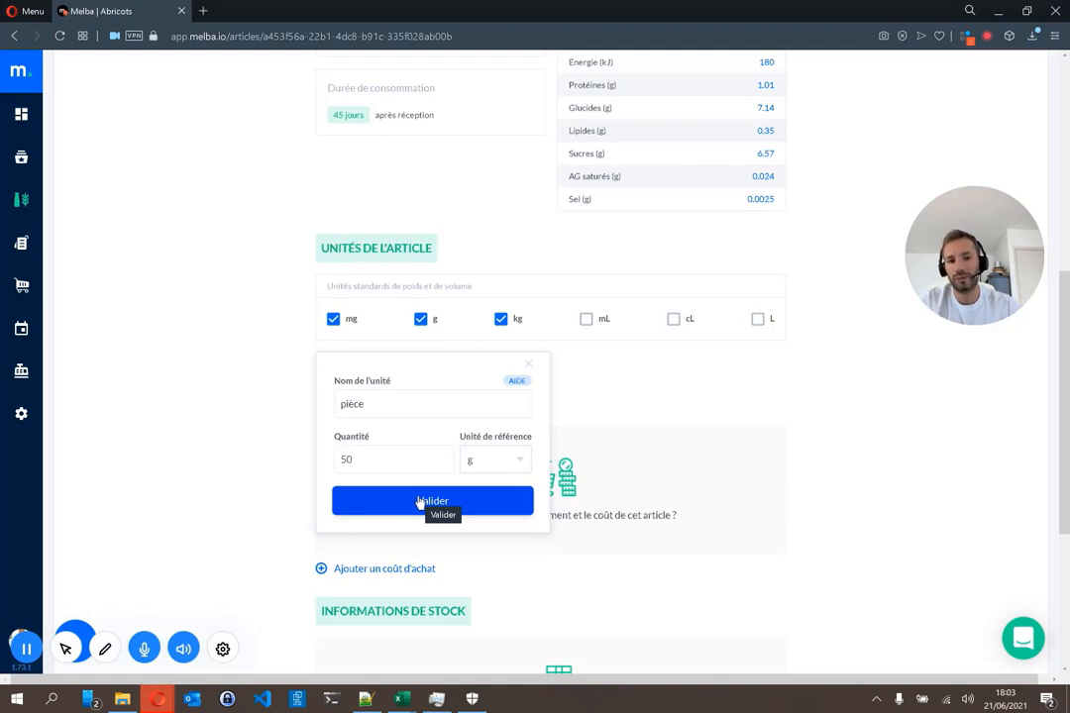
click(420, 503)
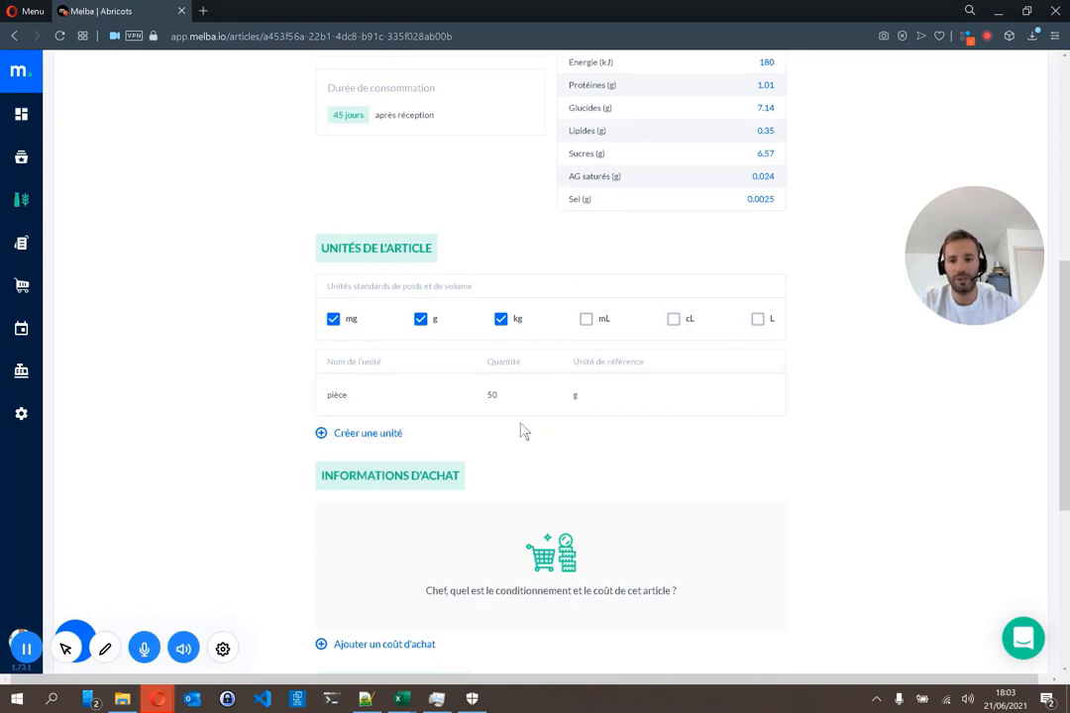
- Rename the custom unit "pièce" as "abricot"
scroll(252, 381, down, 1)
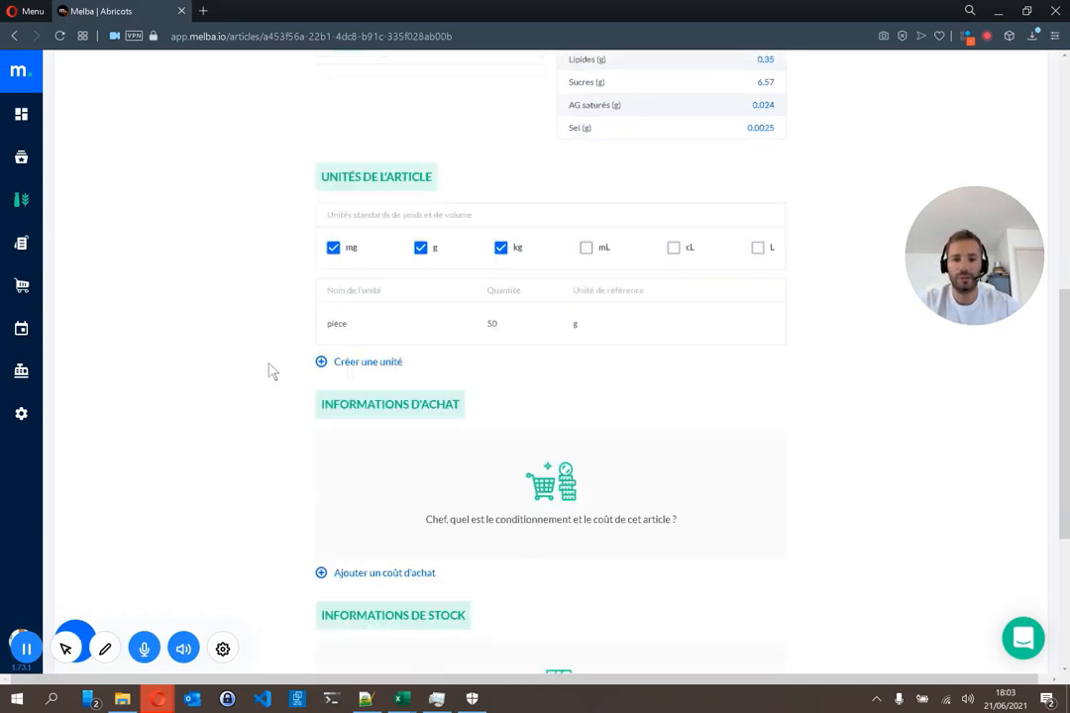
click(362, 337)
double_click(342, 324)
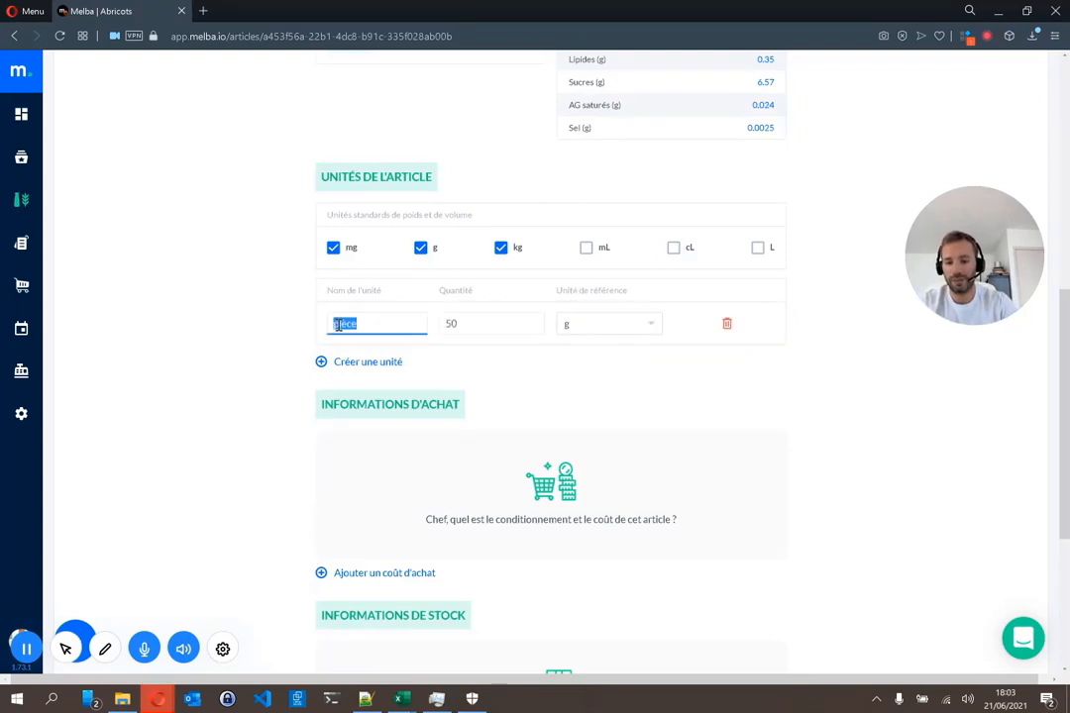
text(g)
text(bricot)
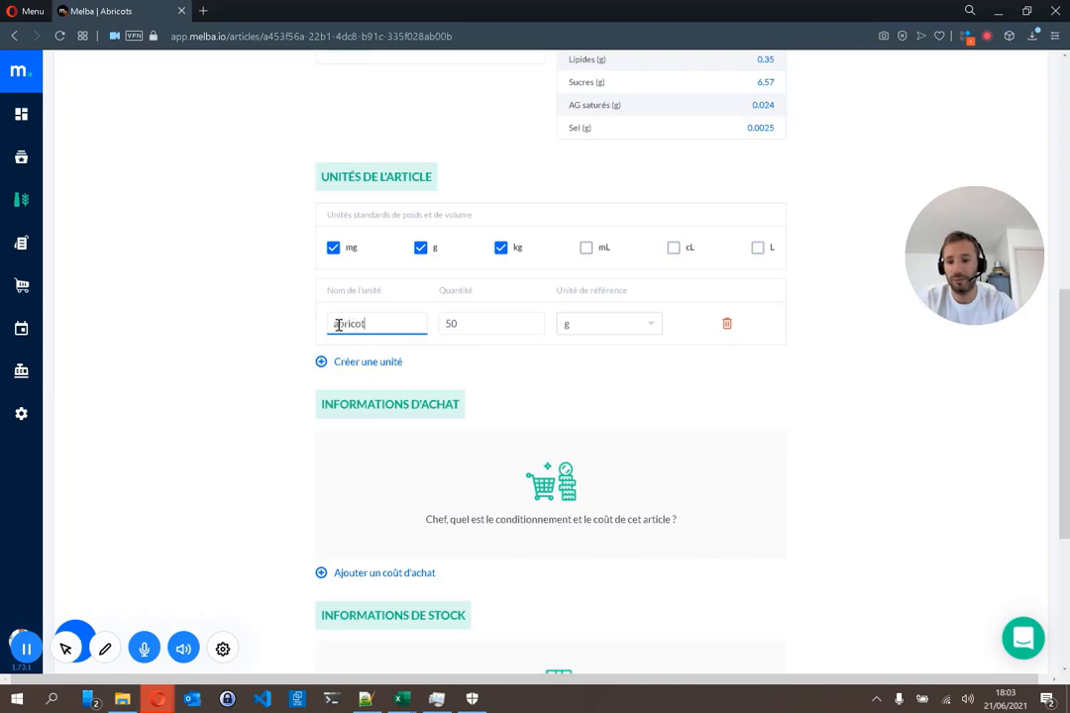
key(Return)
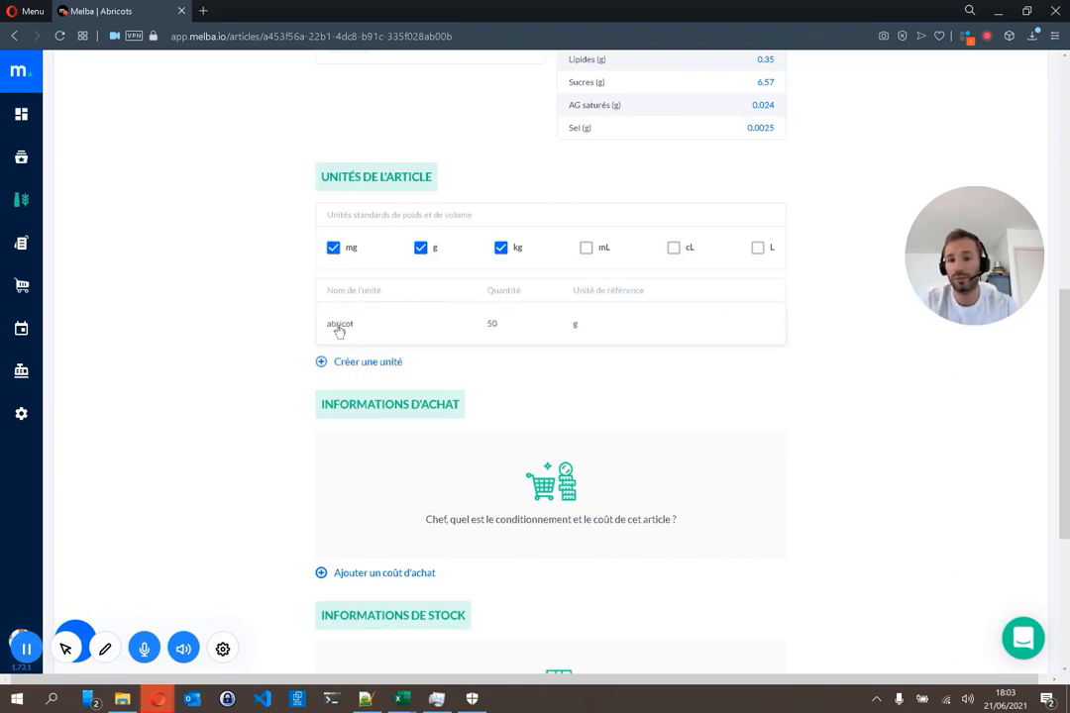
- Create a second custom unit named "barquette", equal to 20 of the "abricot" unit
click(359, 363)
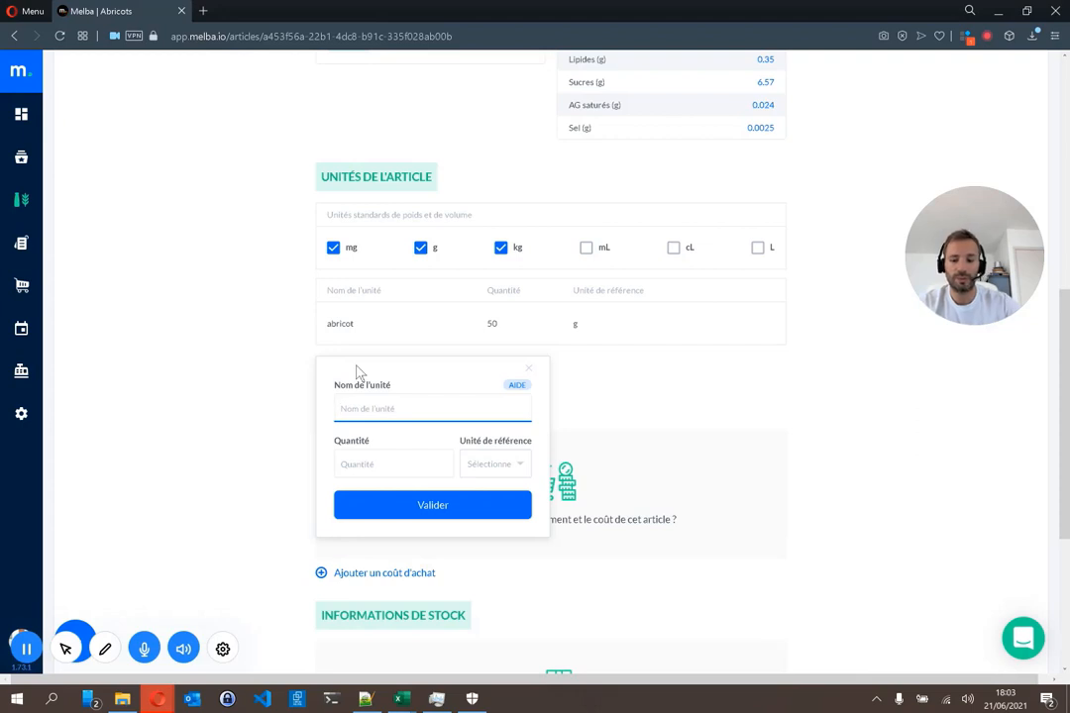
text(barquette)
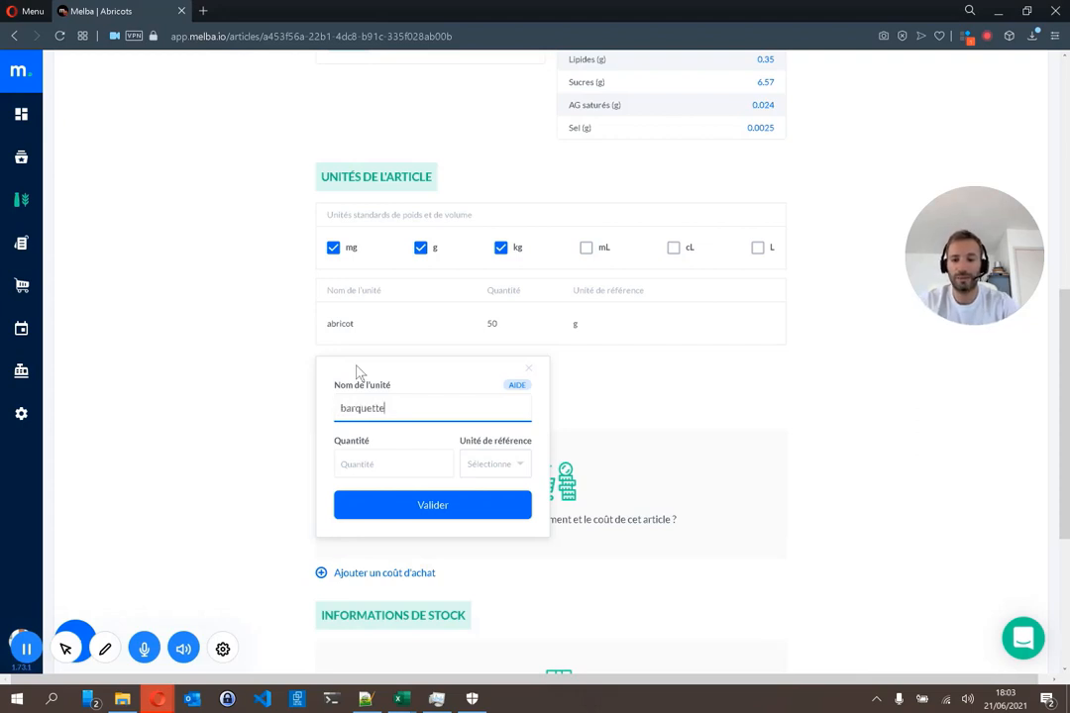
key(Tab)
text(20)
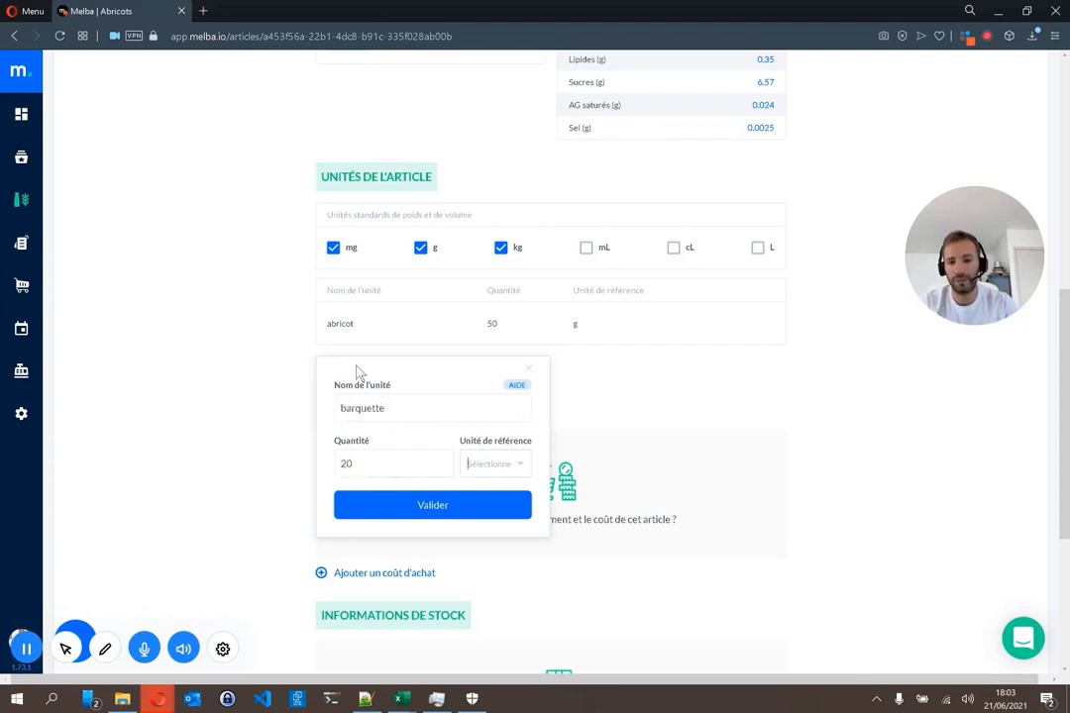
key(Tab)
text(abr)
key(Return)
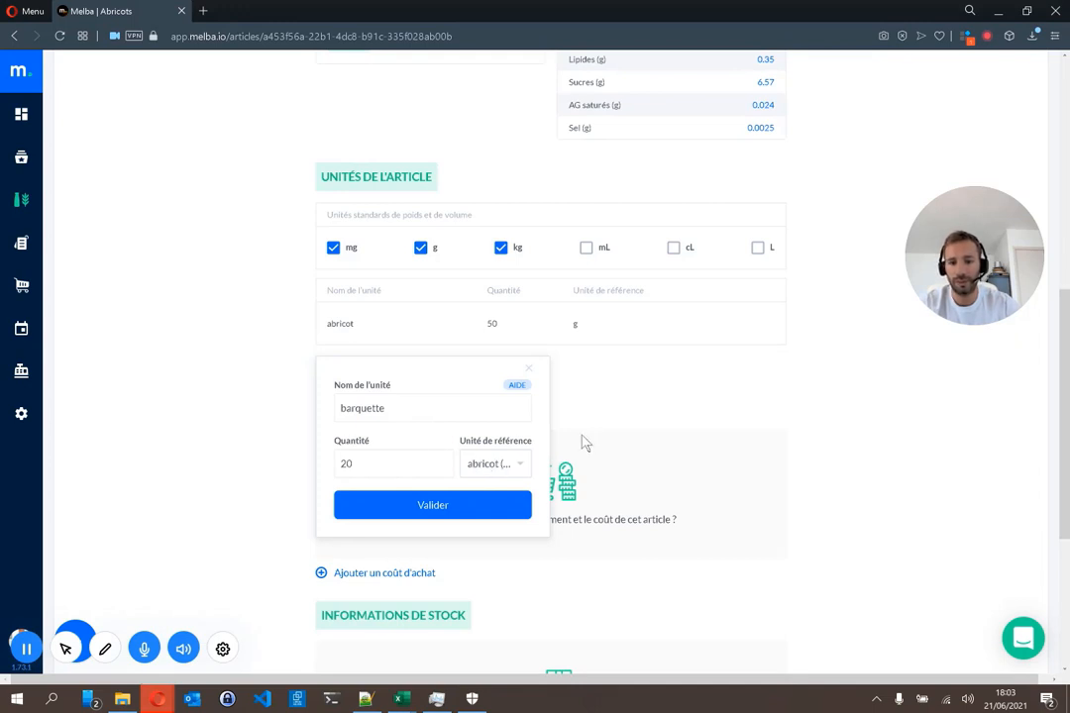
click(446, 506)
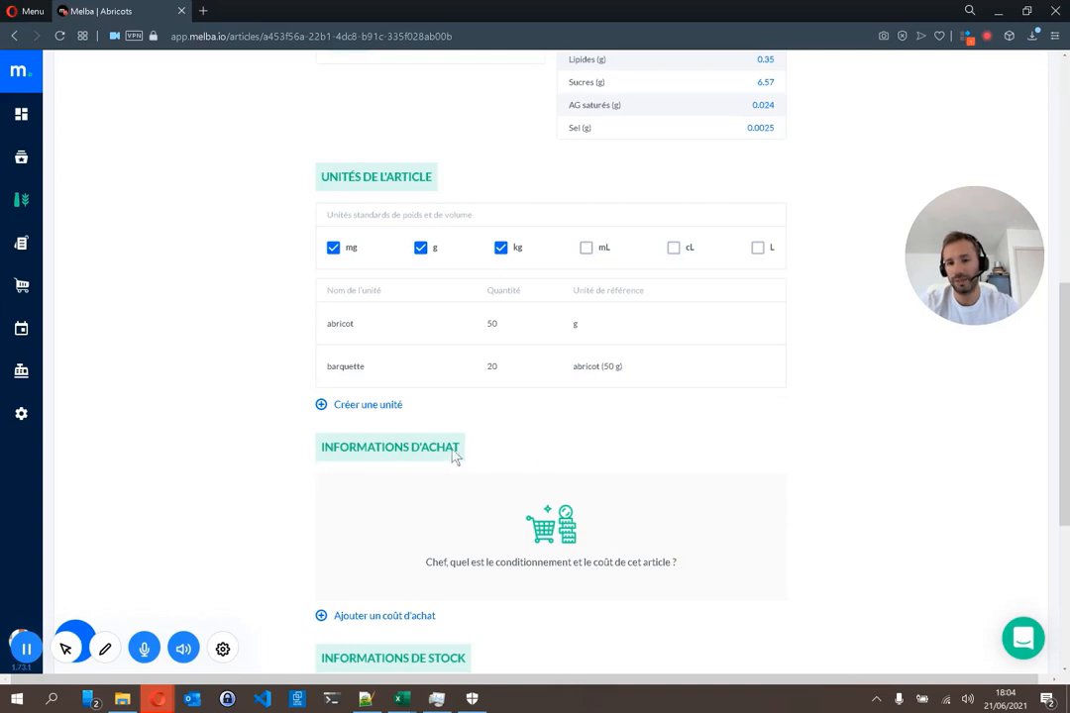
- Create a third custom unit named "cagette", equal to 10 kg
click(367, 405)
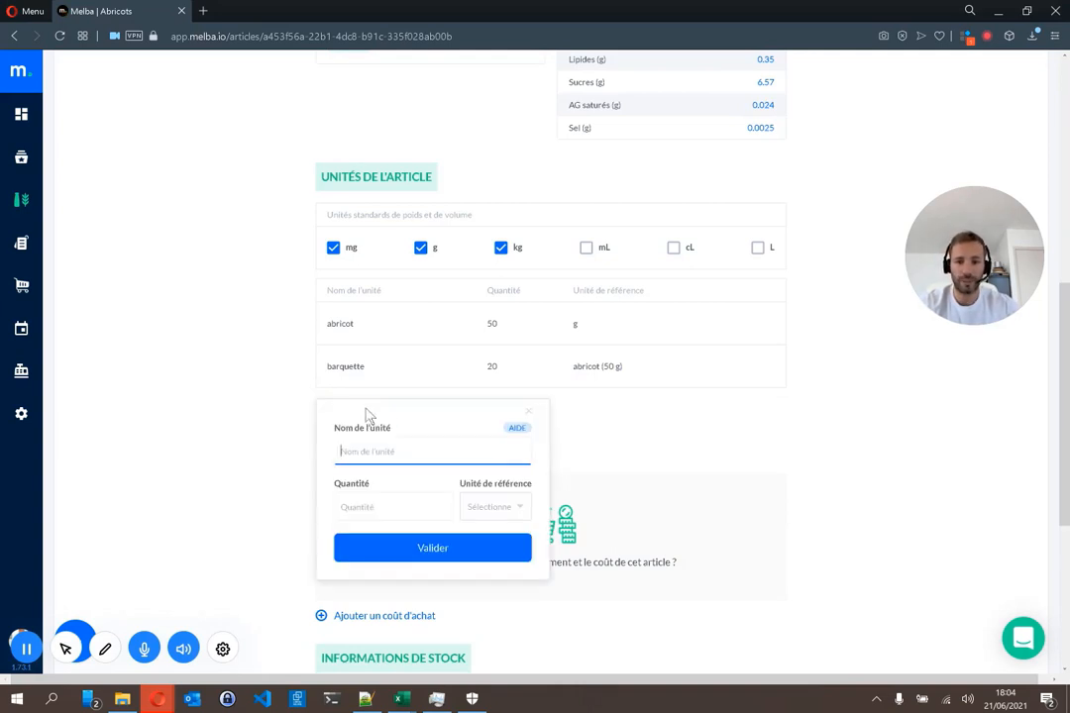
text(cagette)
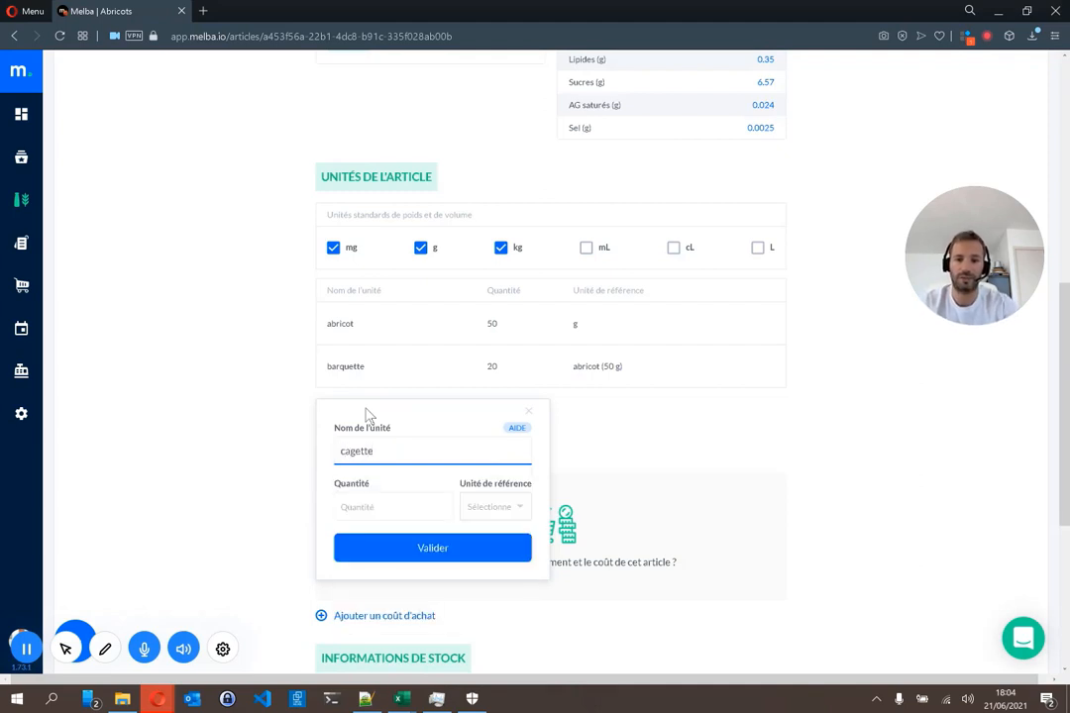
key(Tab)
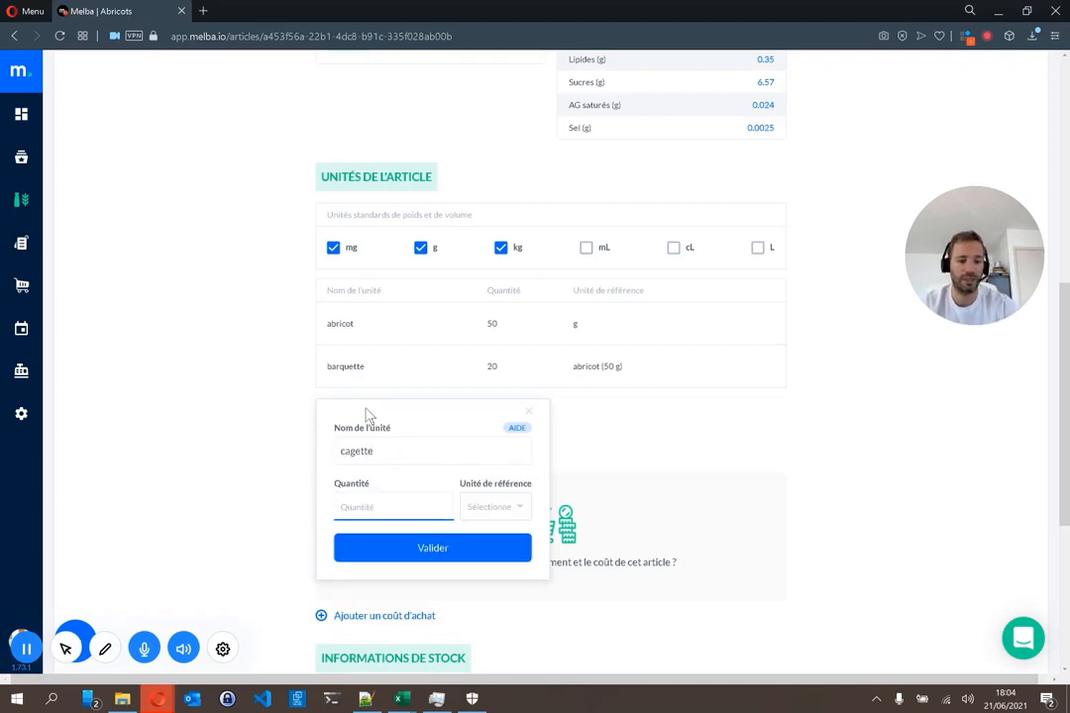
text(10)
key(Tab)
text(kg)
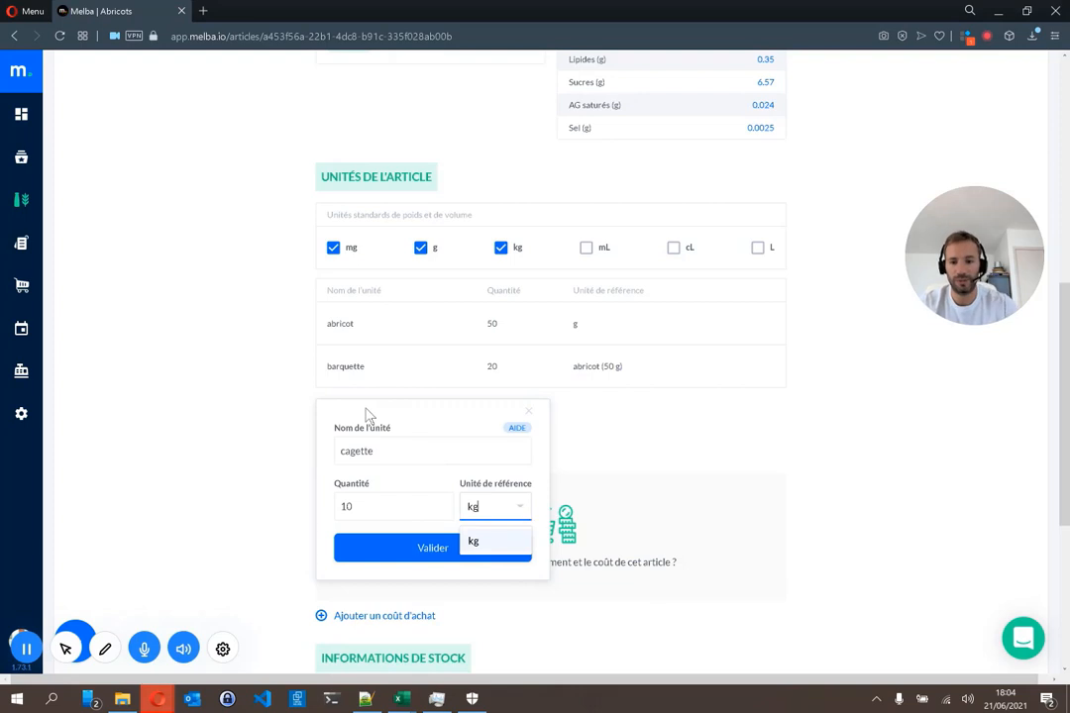
key(Return)
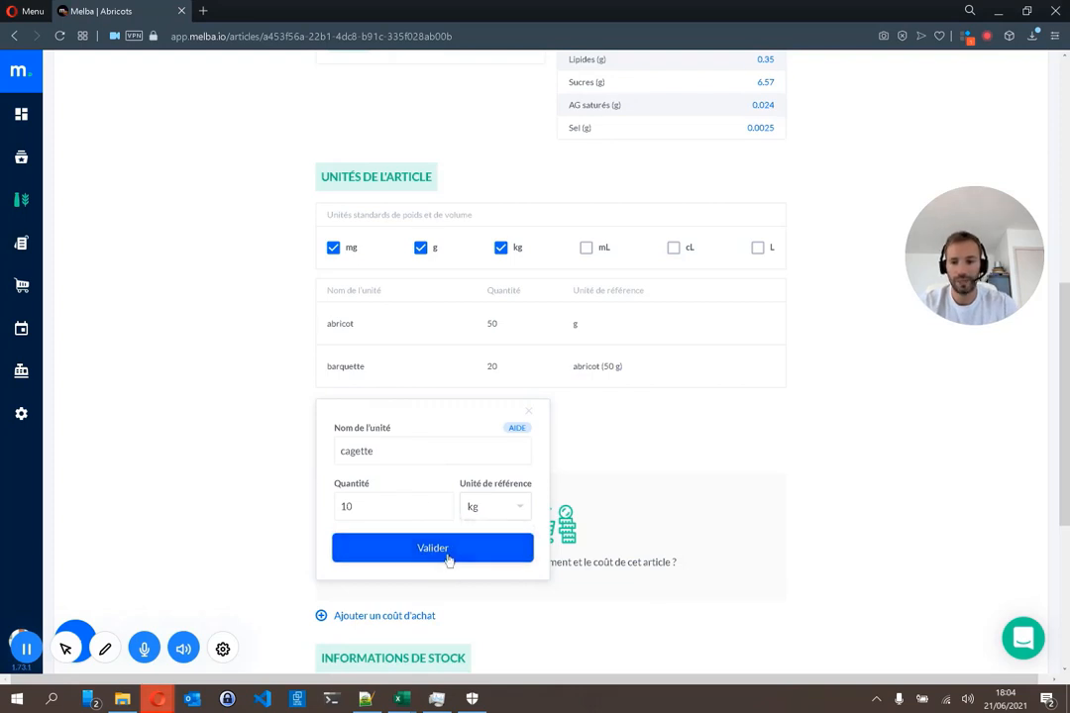
click(448, 556)
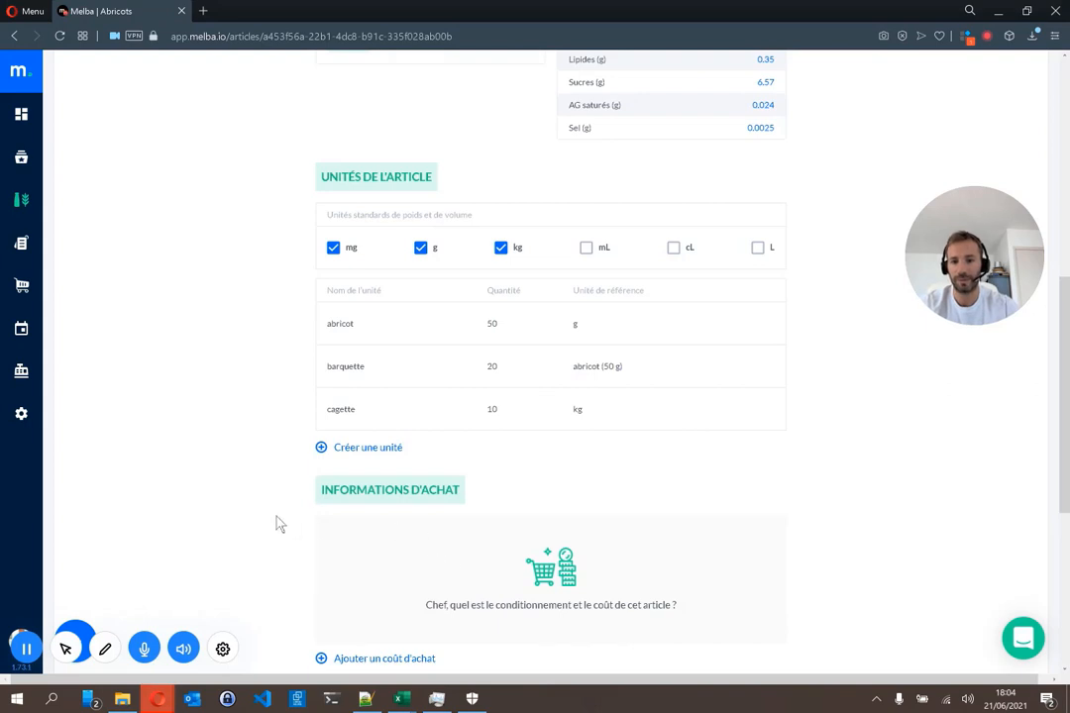
- Start a purchase cost for the Abricots article with "cagette" as the packaging and a pre-tax cost of 2.4 € per kg
scroll(293, 387, down, 1)
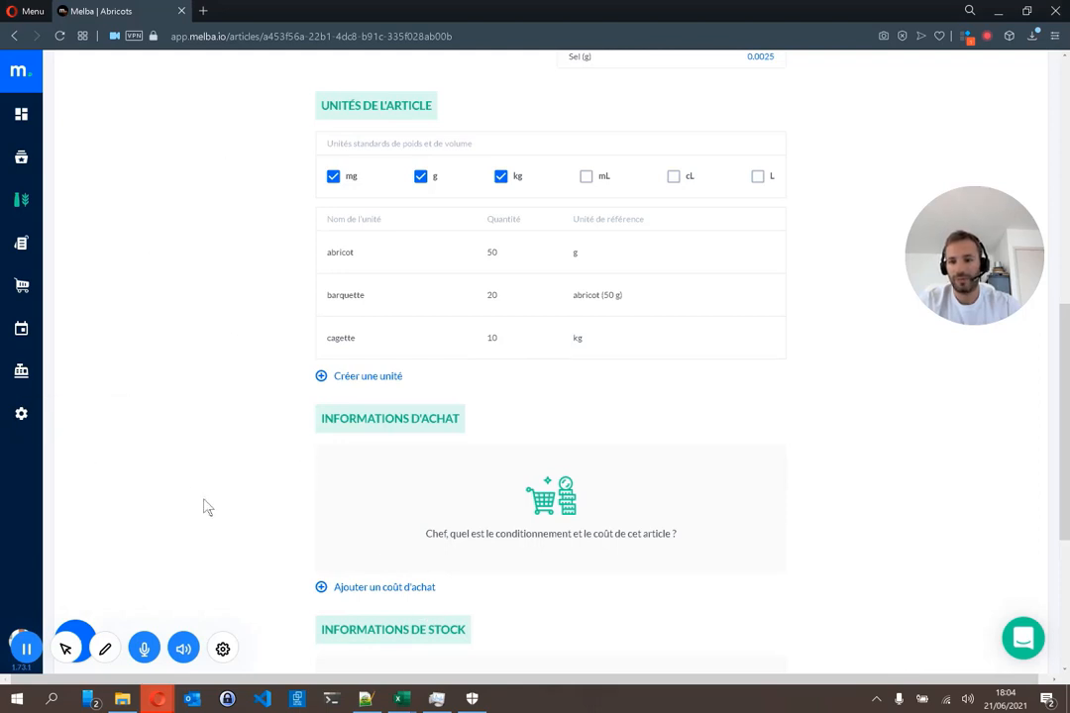
click(392, 589)
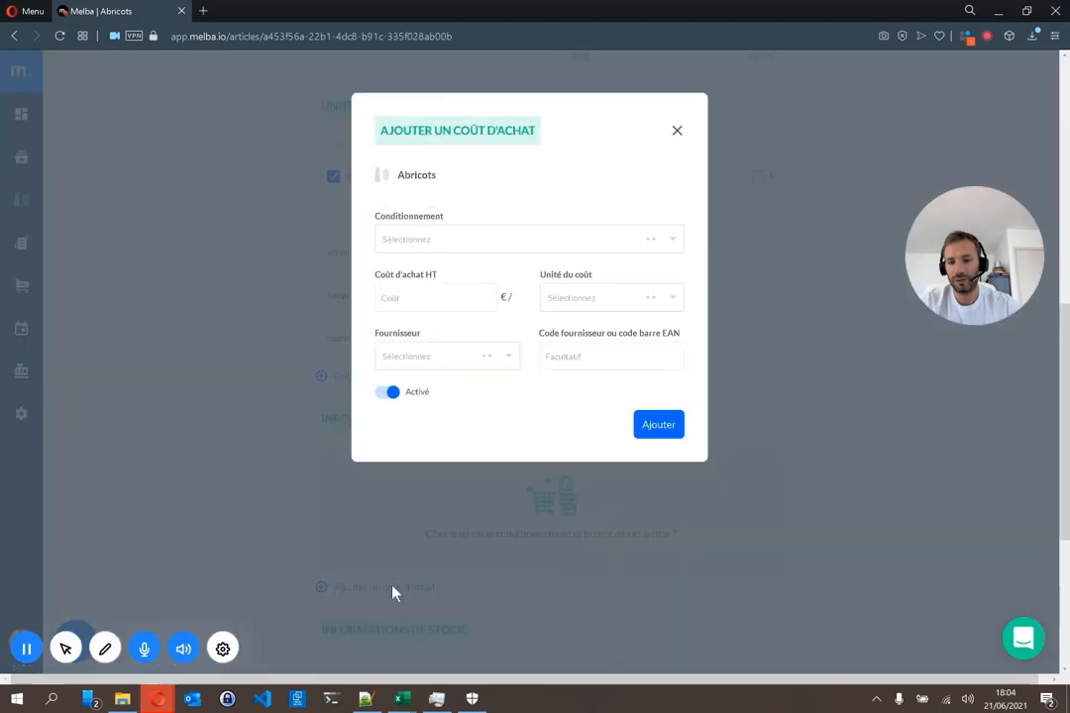
click(472, 240)
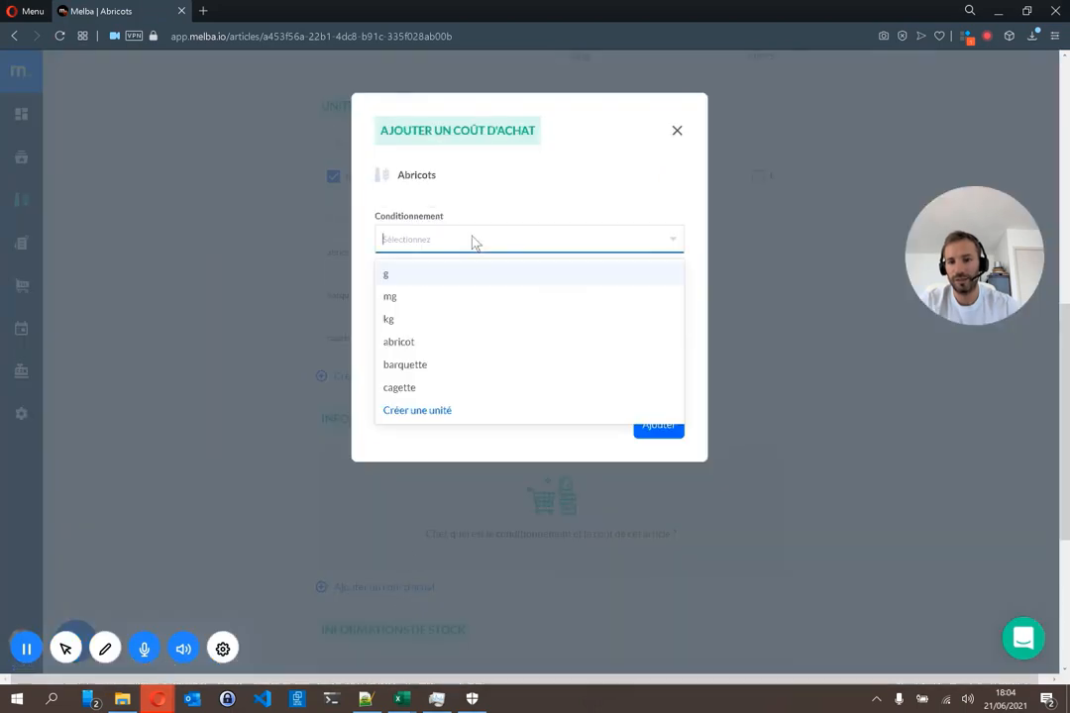
click(406, 387)
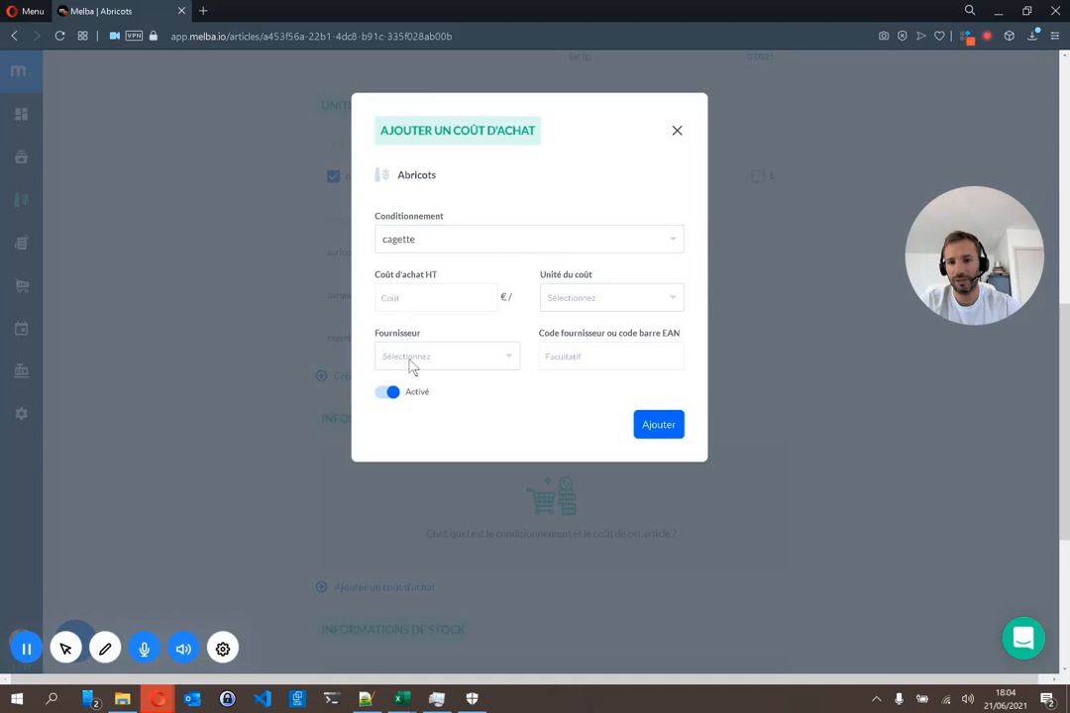
click(416, 286)
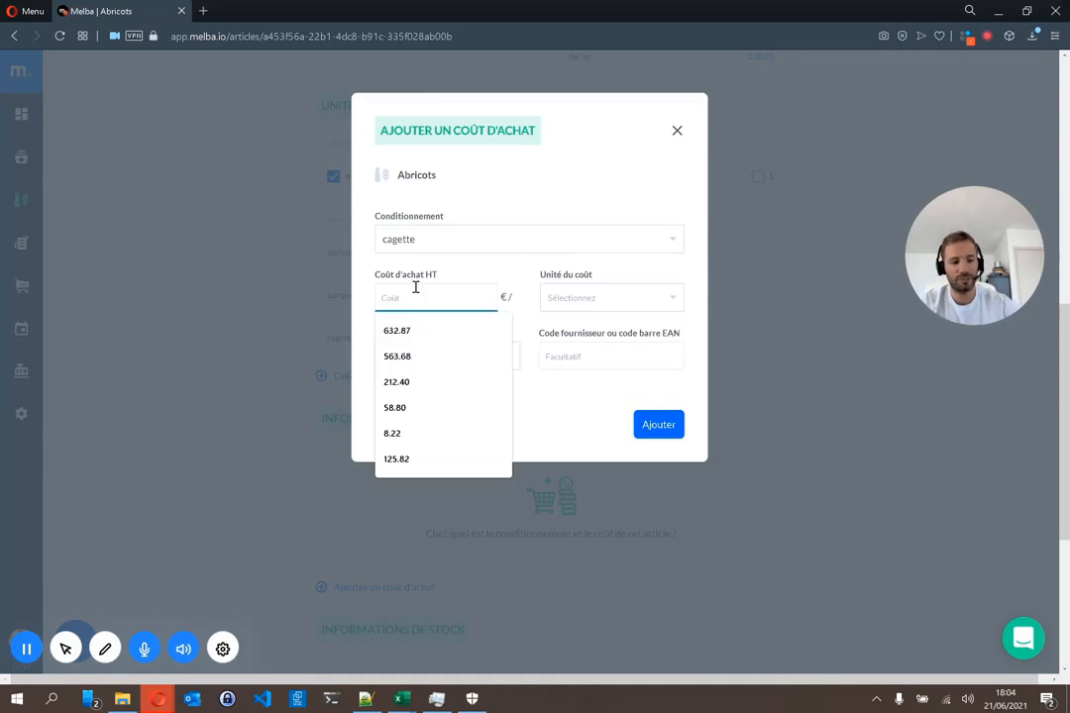
text(2.4)
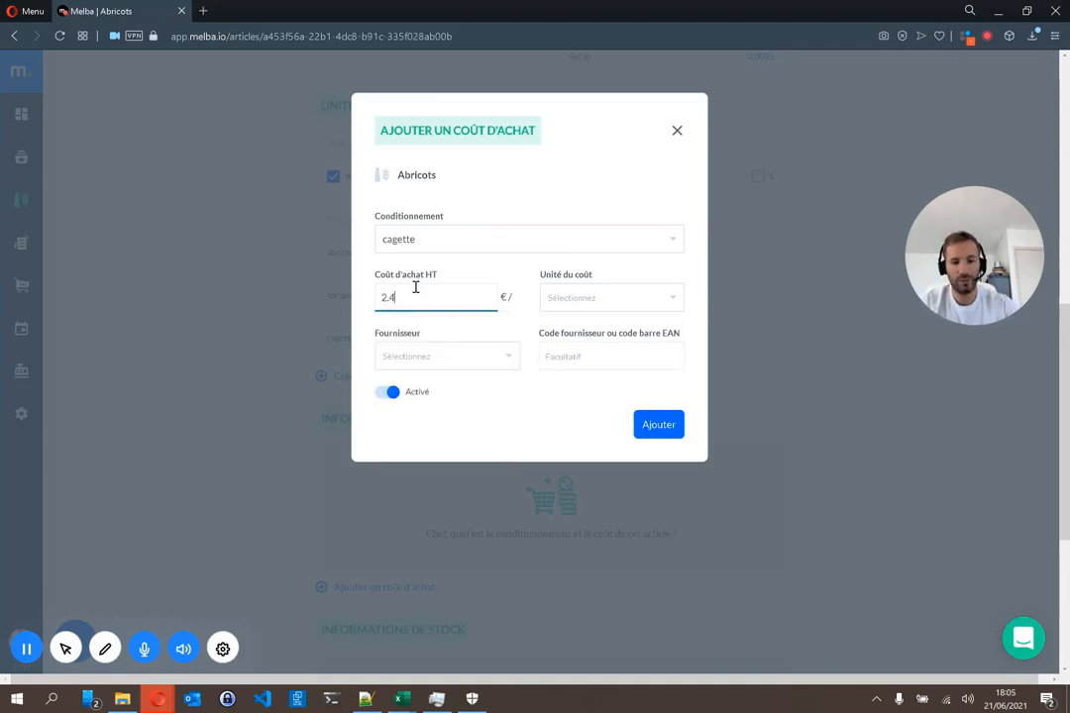
click(575, 302)
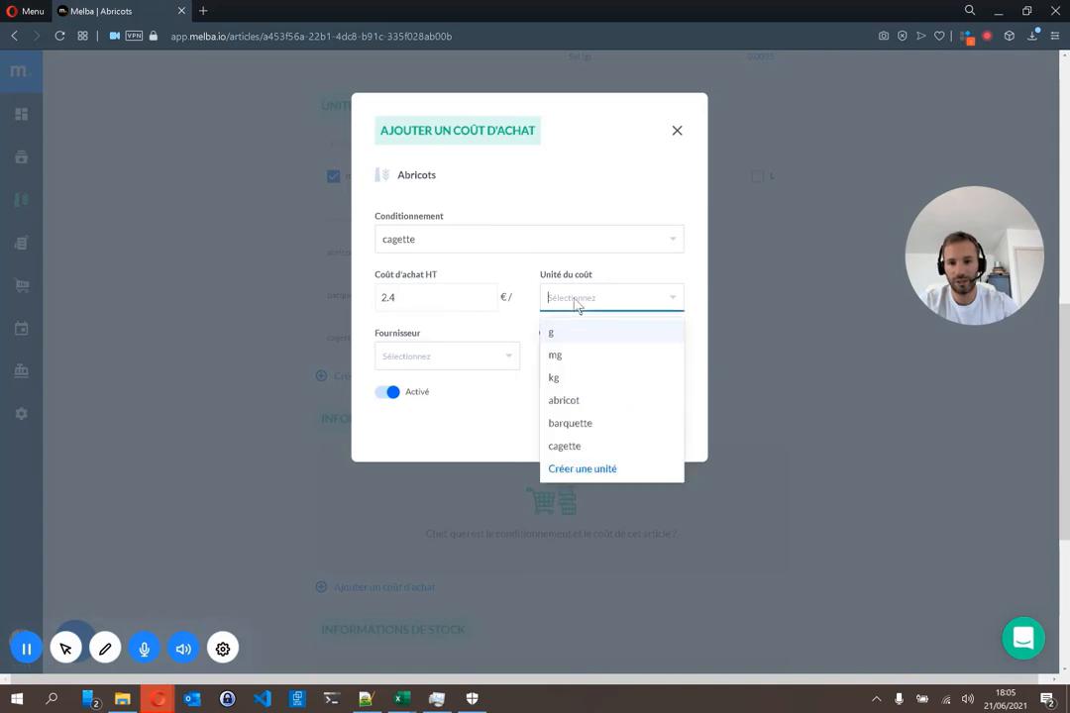
click(569, 380)
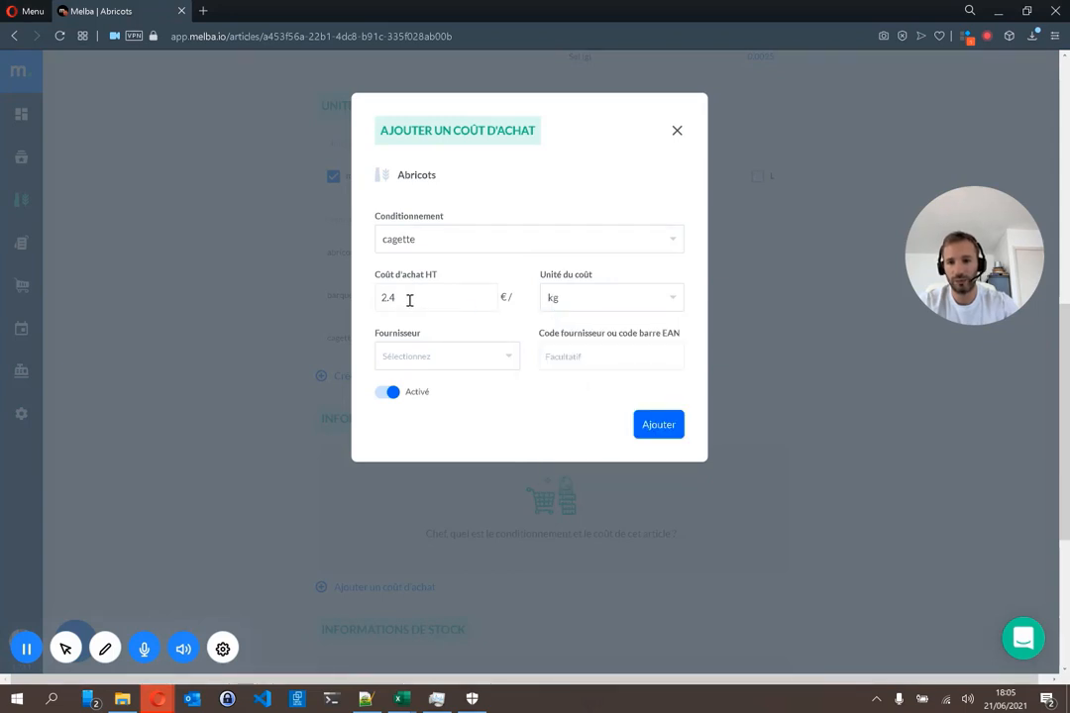
- Choose METRO as the supplier and add the purchase cost to the article
click(451, 356)
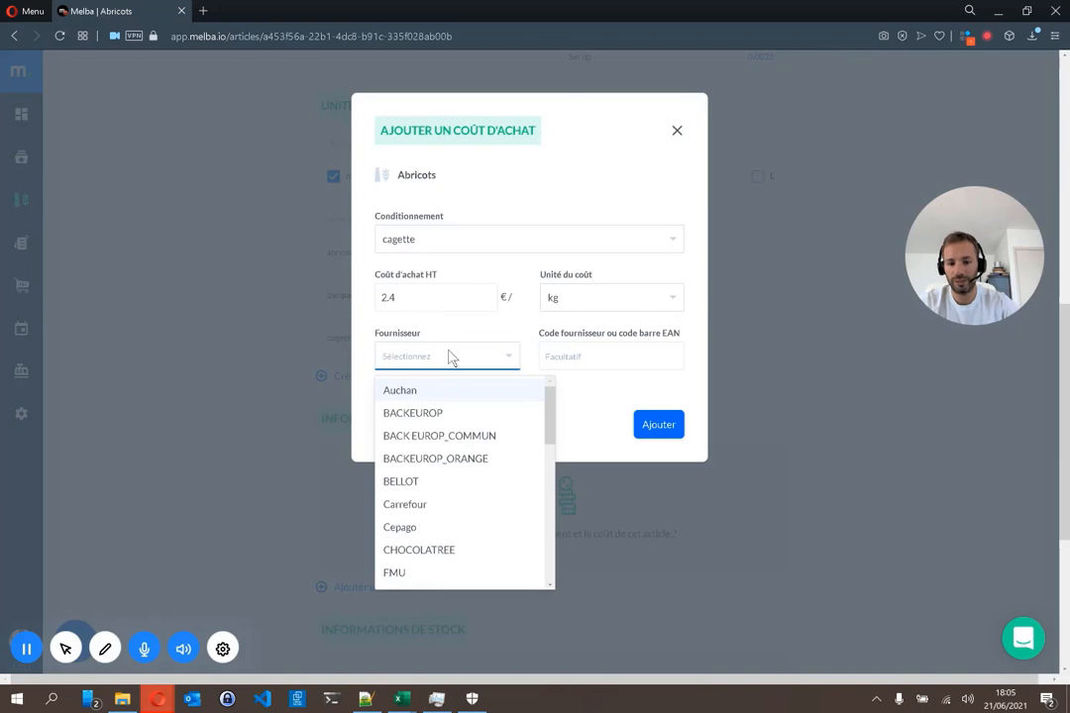
text(metr)
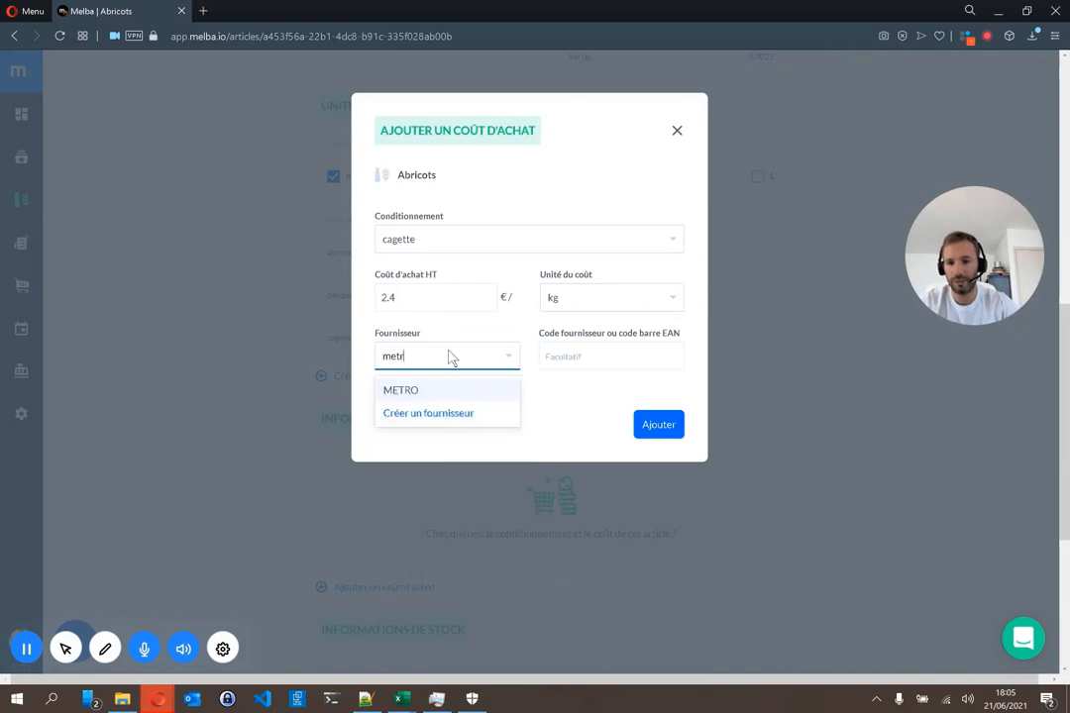
key(Return)
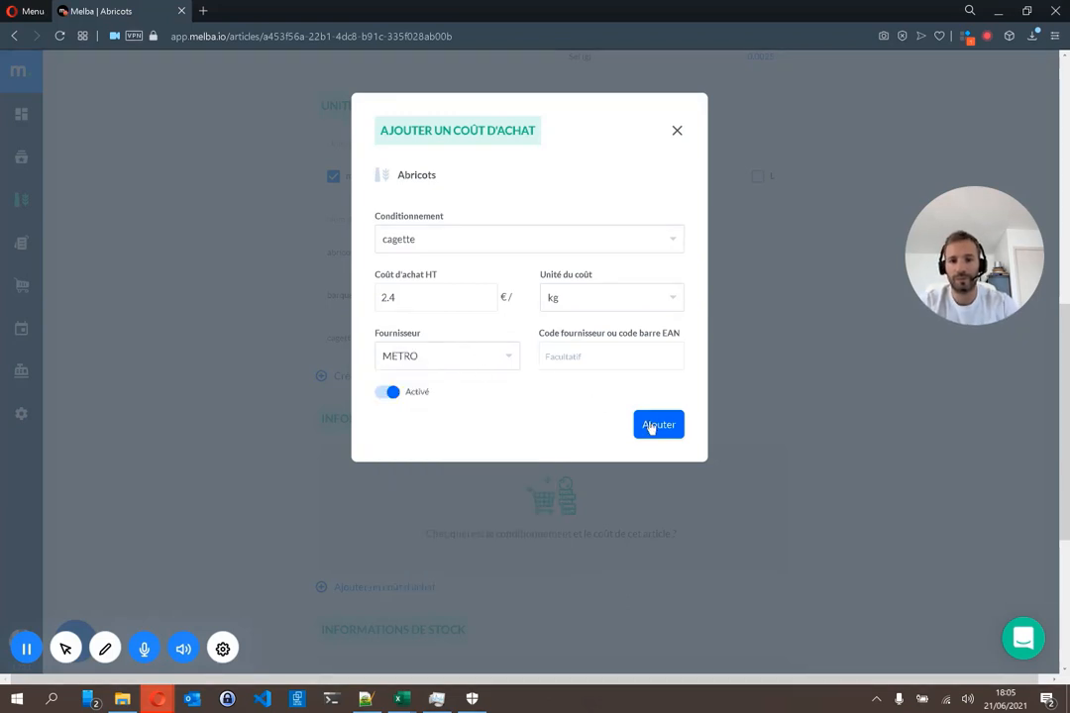
click(650, 424)
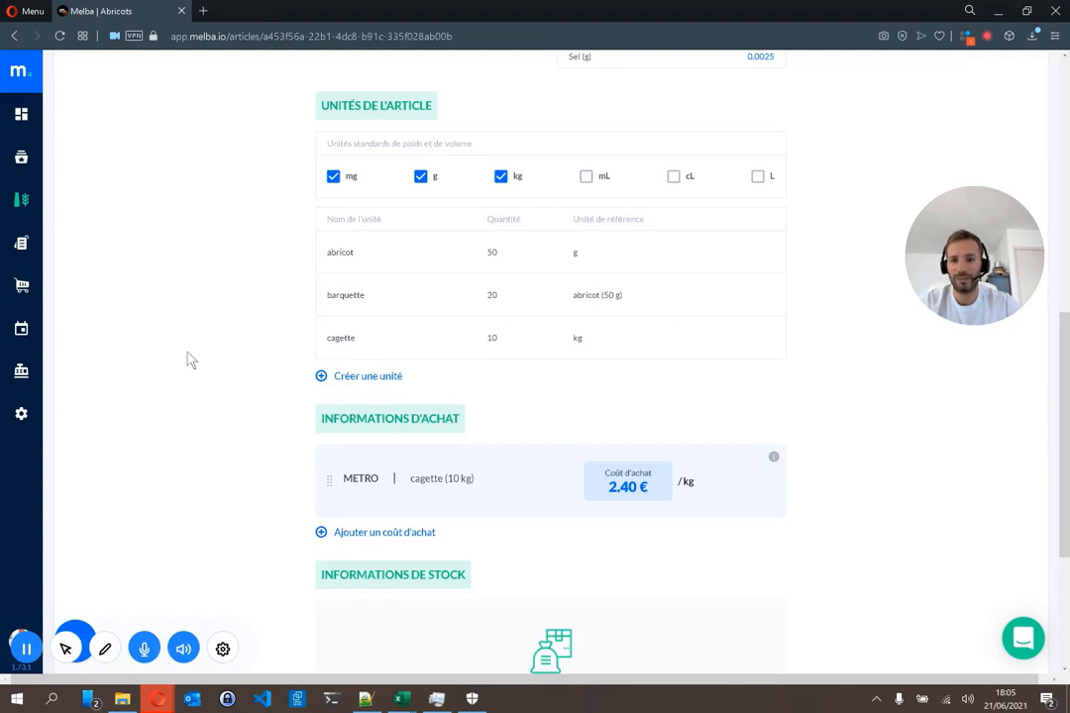
- Open the page for importing products from a file and its dedicated help article on importing ingredient data
click(22, 417)
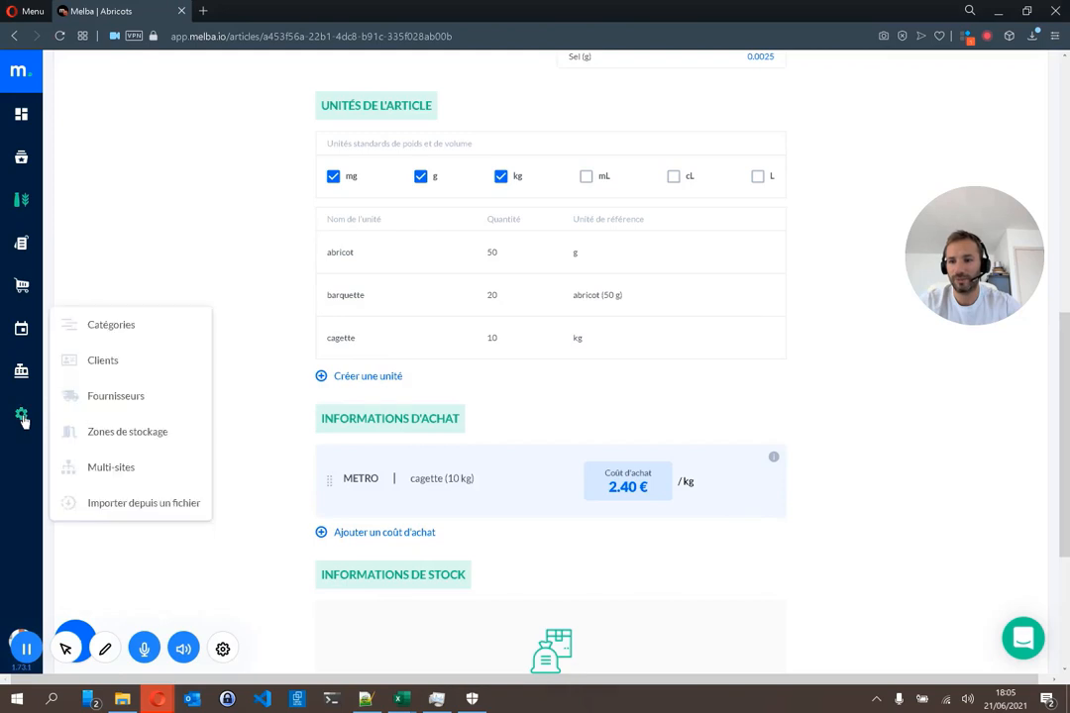
click(128, 505)
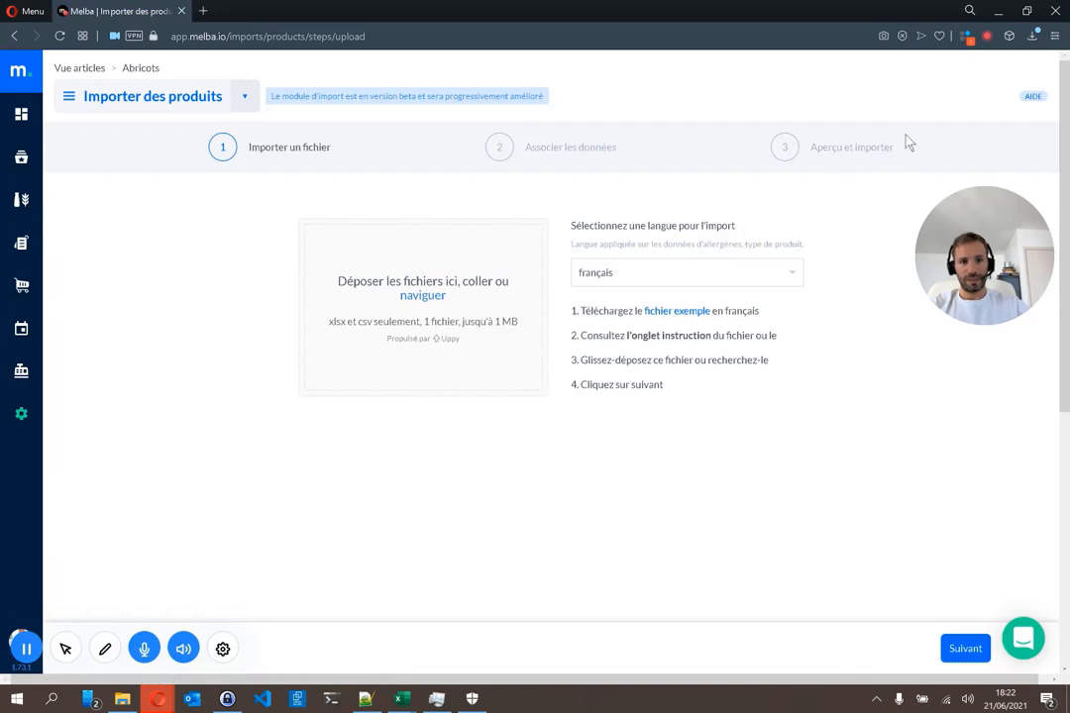
click(1034, 98)
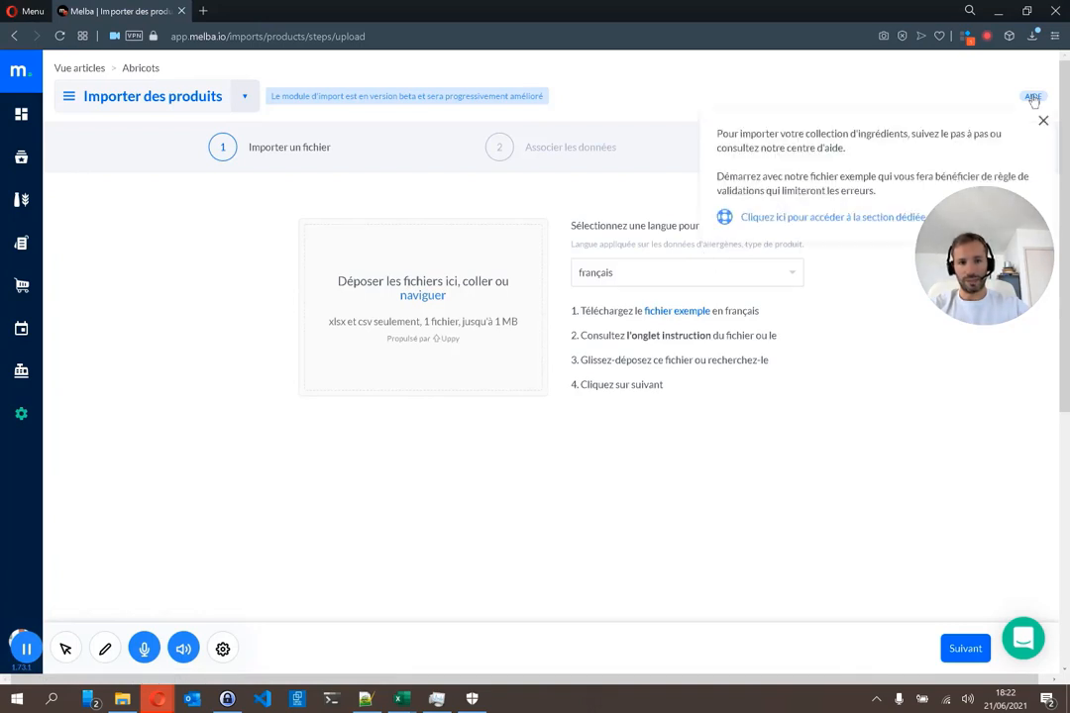
click(781, 217)
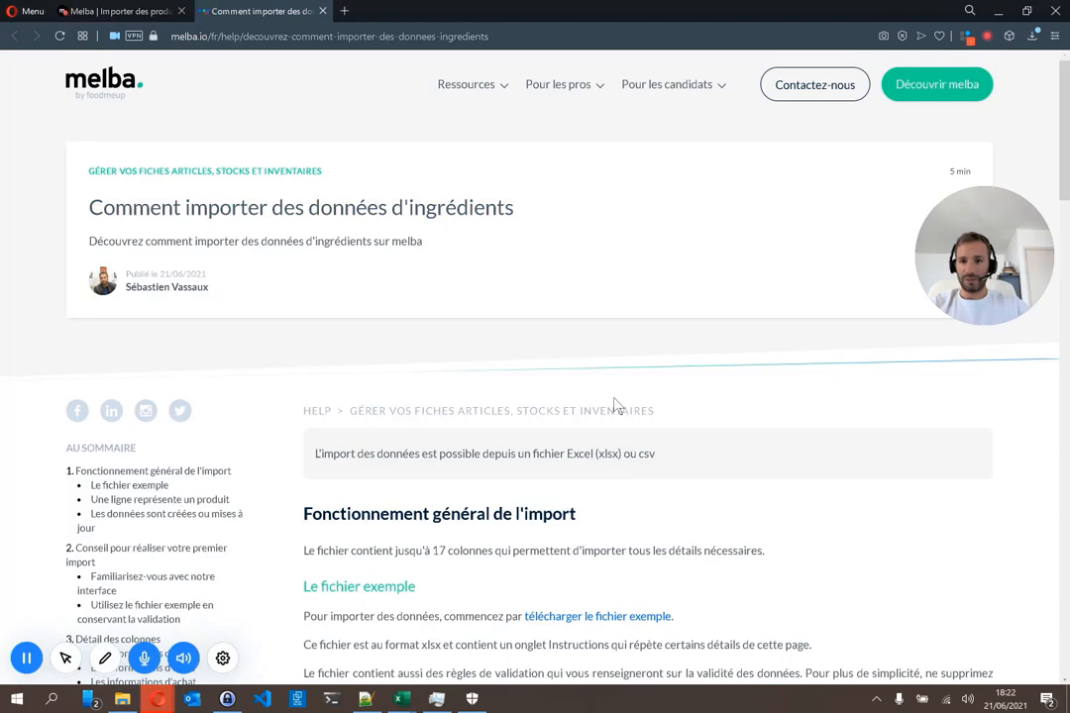
- Read through the help article, covering how the import works, first-import advice and the details of the base, unit and purchase columns
scroll(615, 407, down, 1)
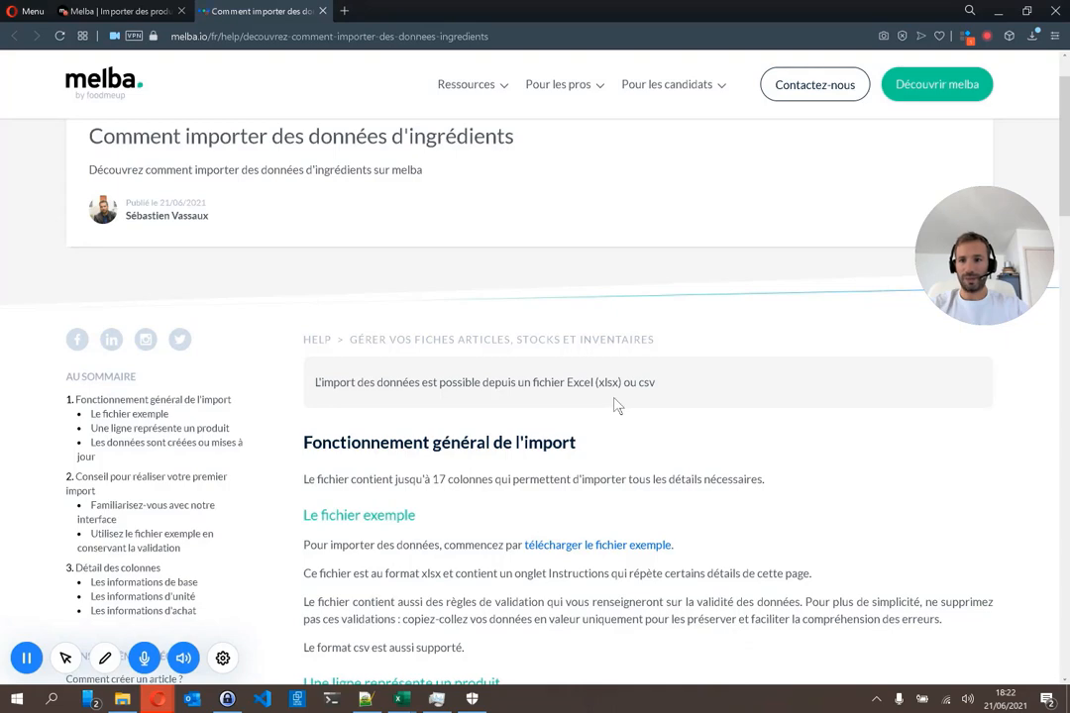
scroll(615, 406, down, 3)
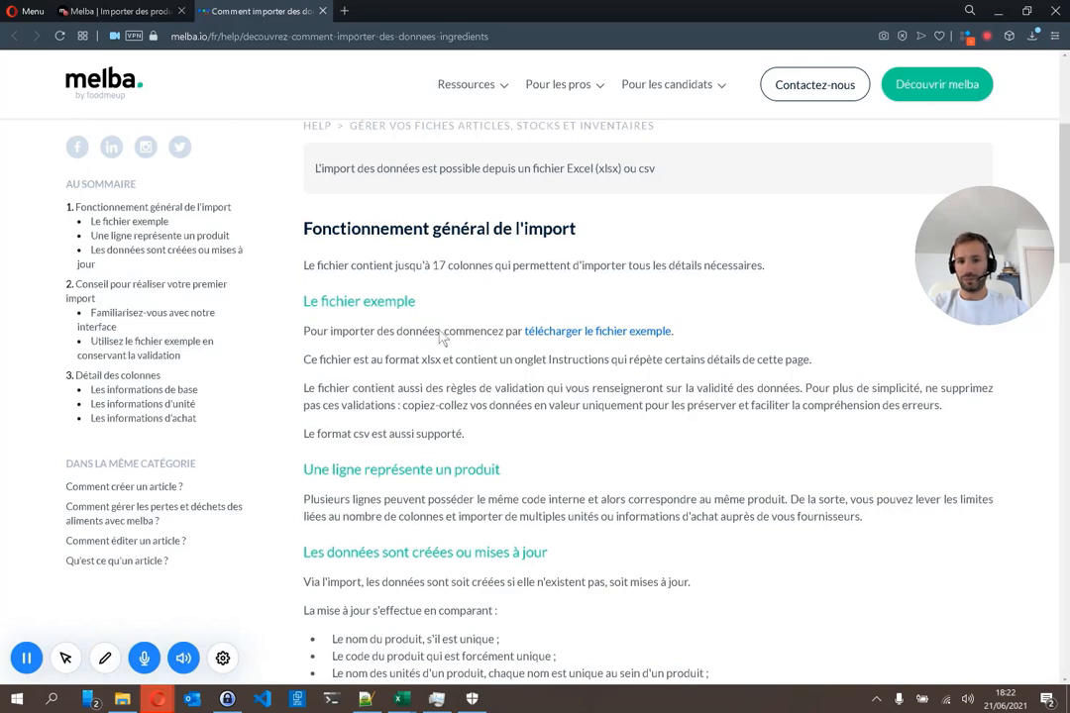
scroll(443, 338, down, 2)
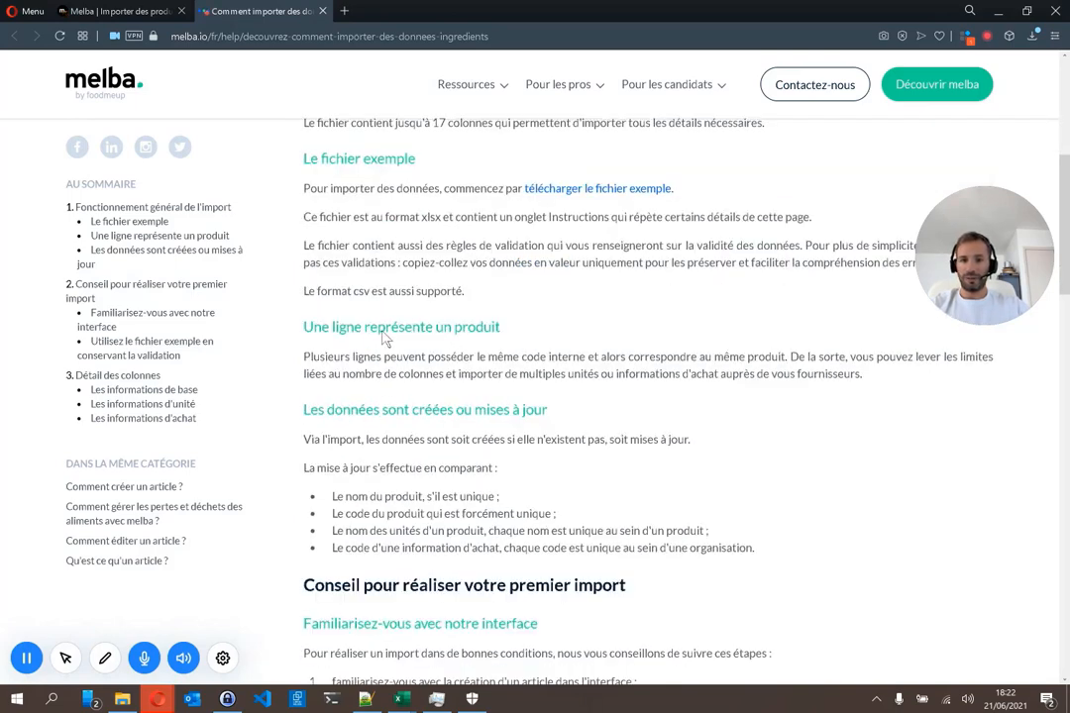
scroll(476, 341, down, 2)
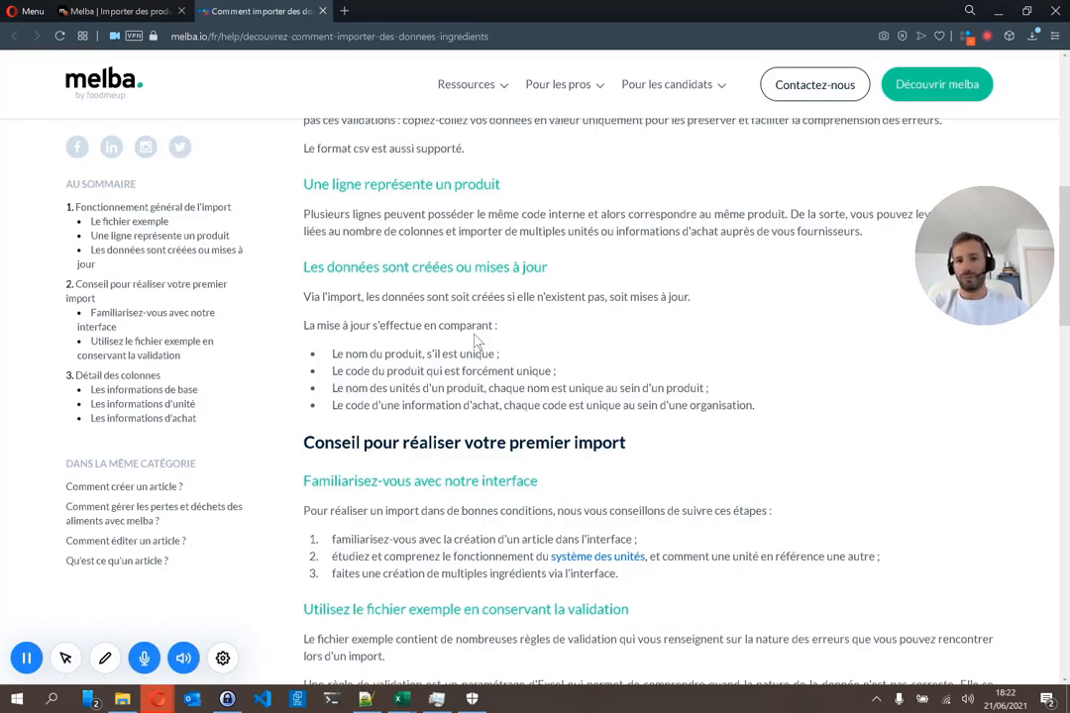
scroll(477, 341, down, 1)
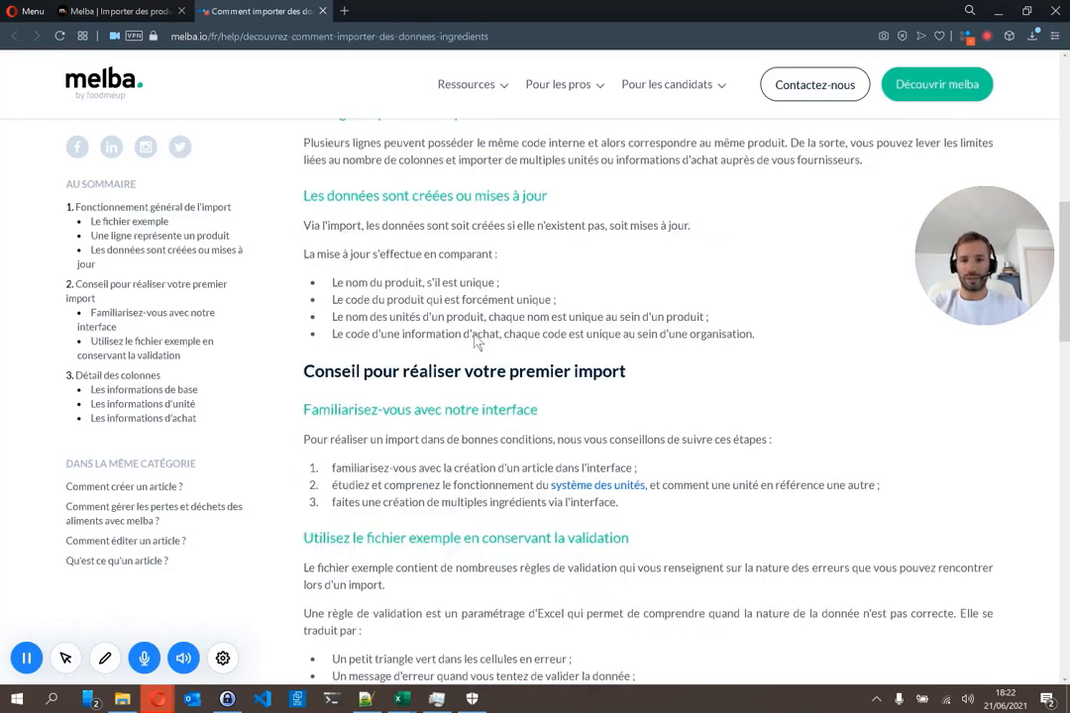
scroll(477, 341, down, 2)
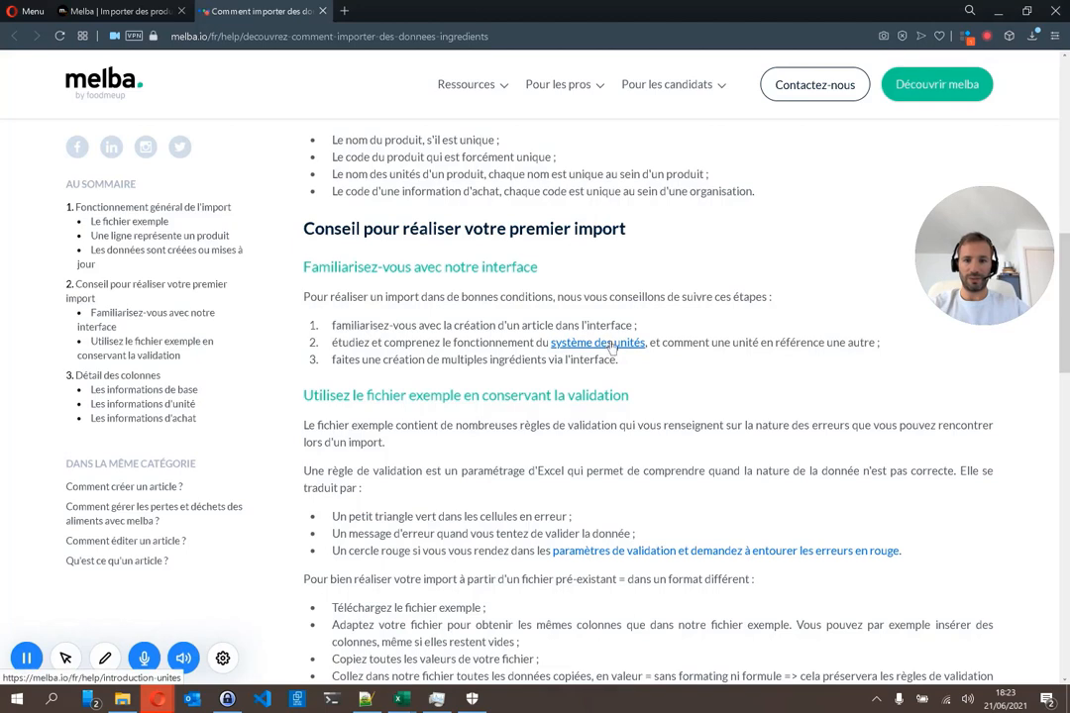
scroll(415, 377, down, 2)
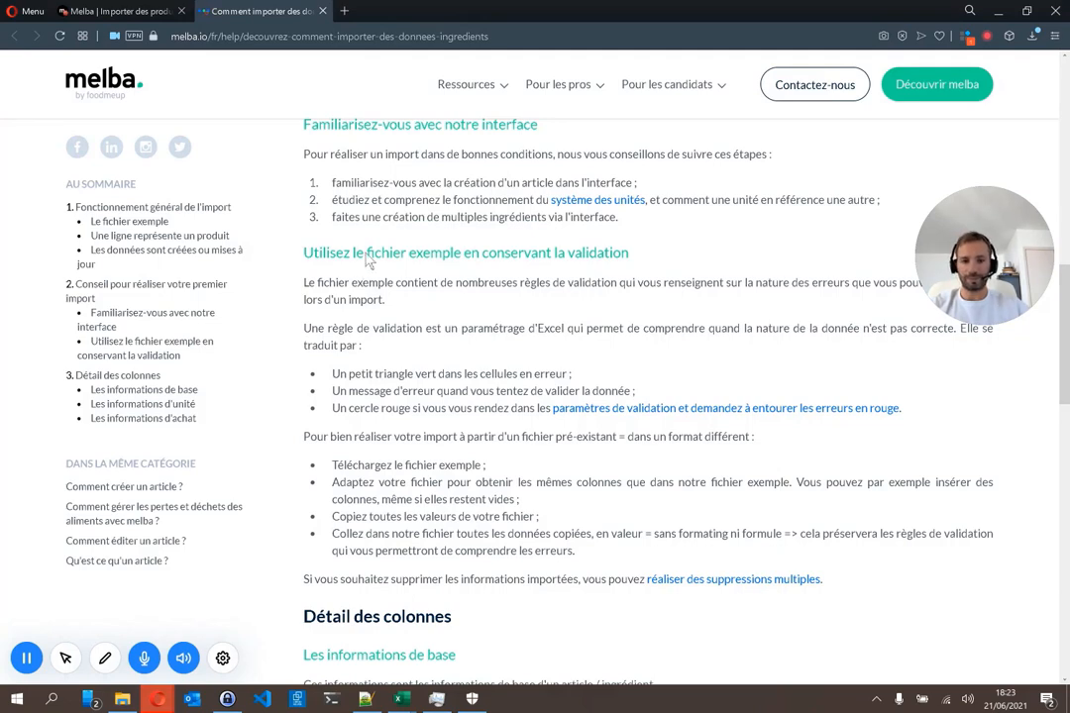
scroll(357, 297, down, 5)
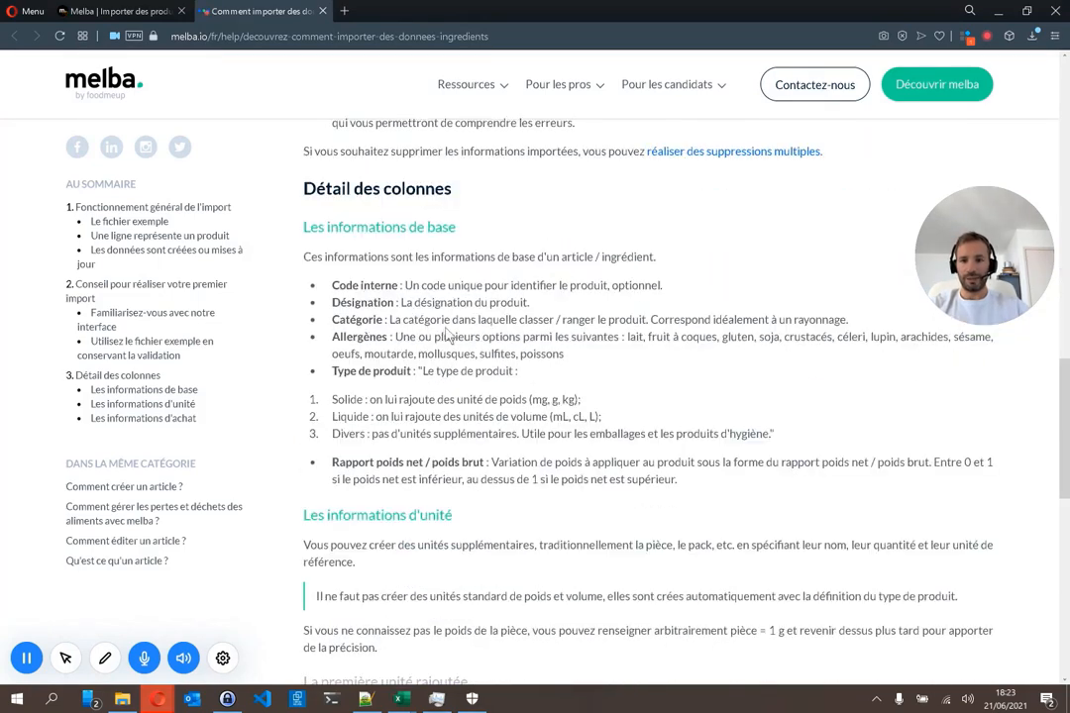
scroll(448, 336, down, 1)
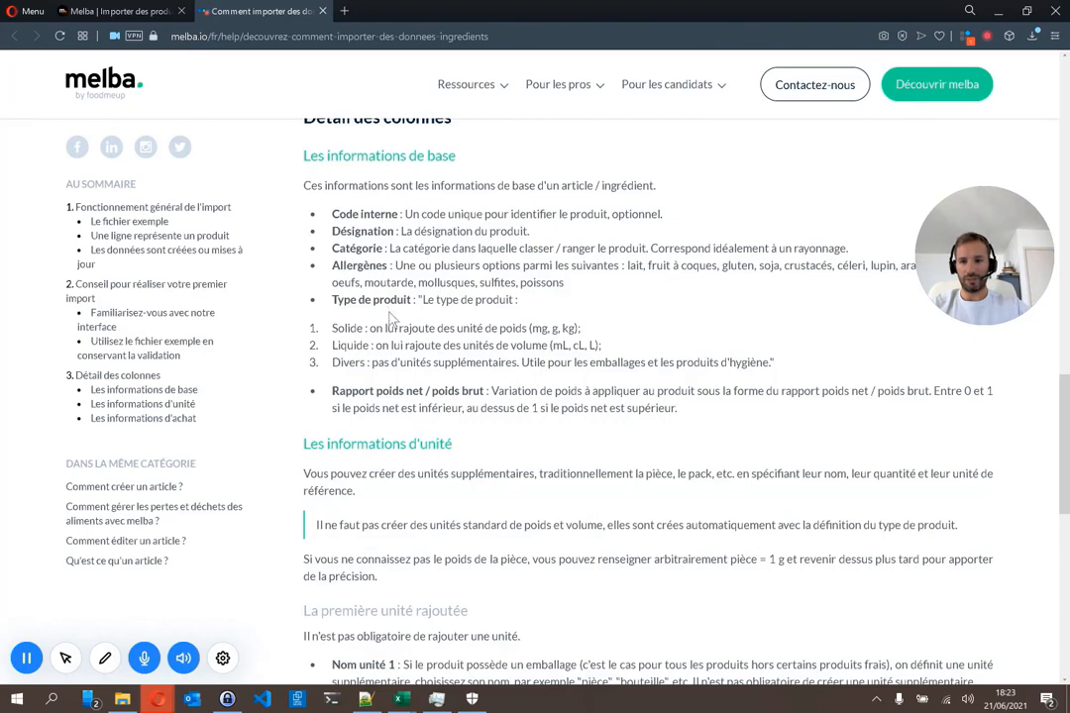
scroll(391, 317, down, 1)
scroll(487, 359, down, 1)
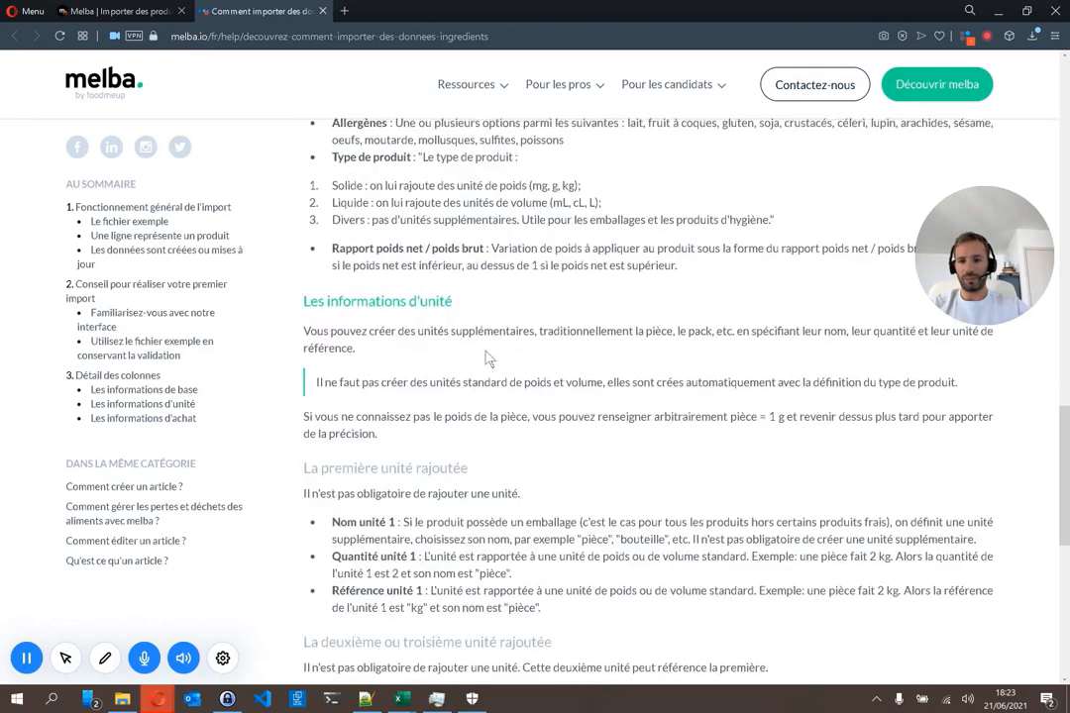
scroll(491, 362, down, 1)
scroll(492, 365, down, 7)
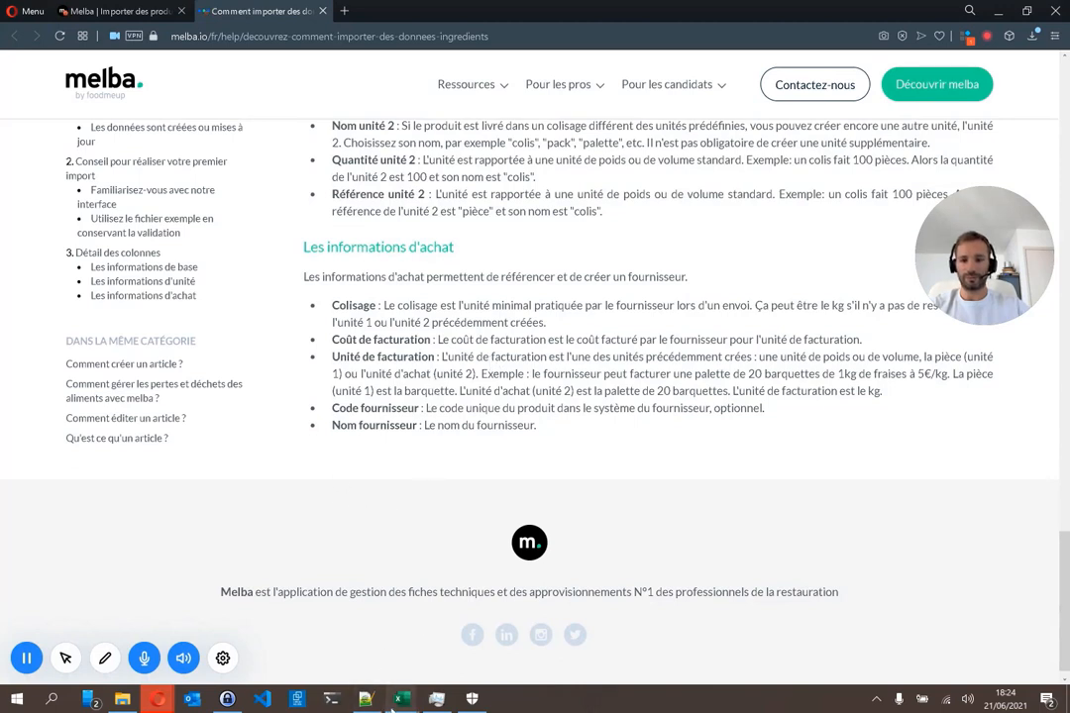
- Switch to Excel to view the Mercuriale Client.xlsx price list and bring up the FoodMeUp_product_import_fr.xlsx import template
click(568, 664)
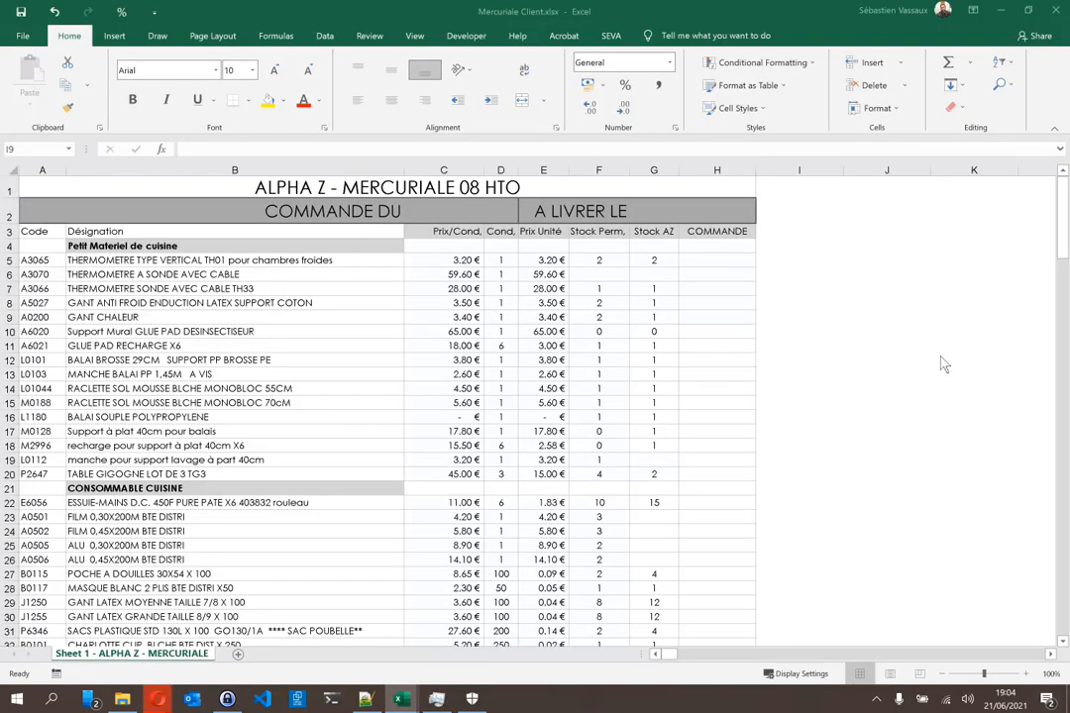
click(939, 357)
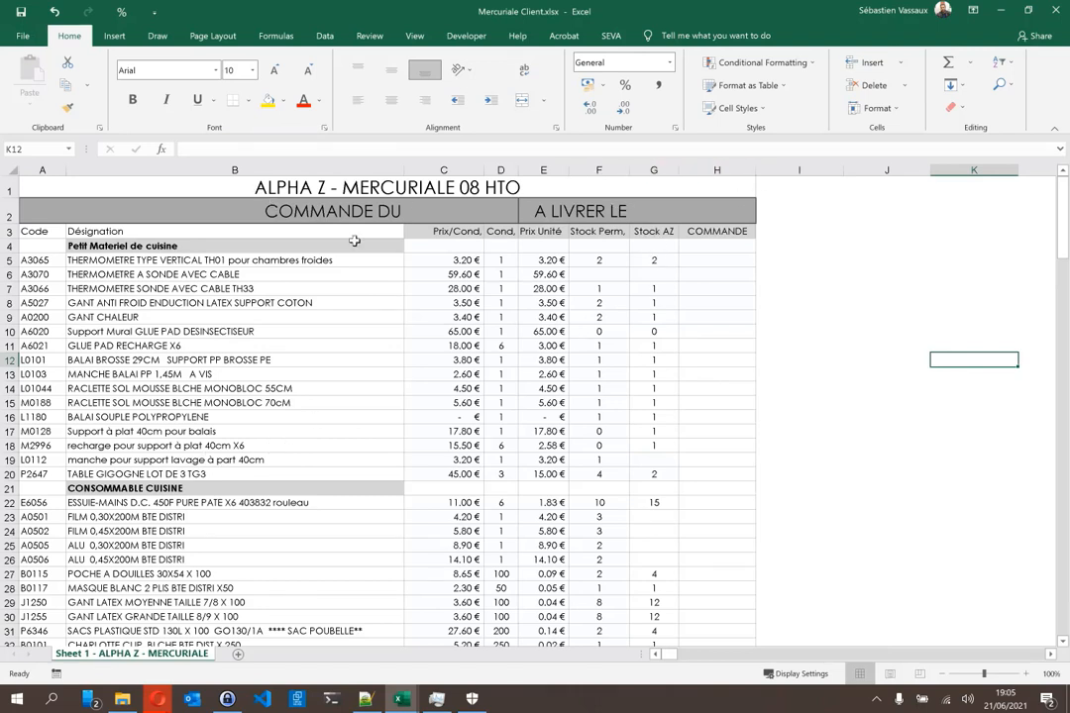
mouse_move(402, 701)
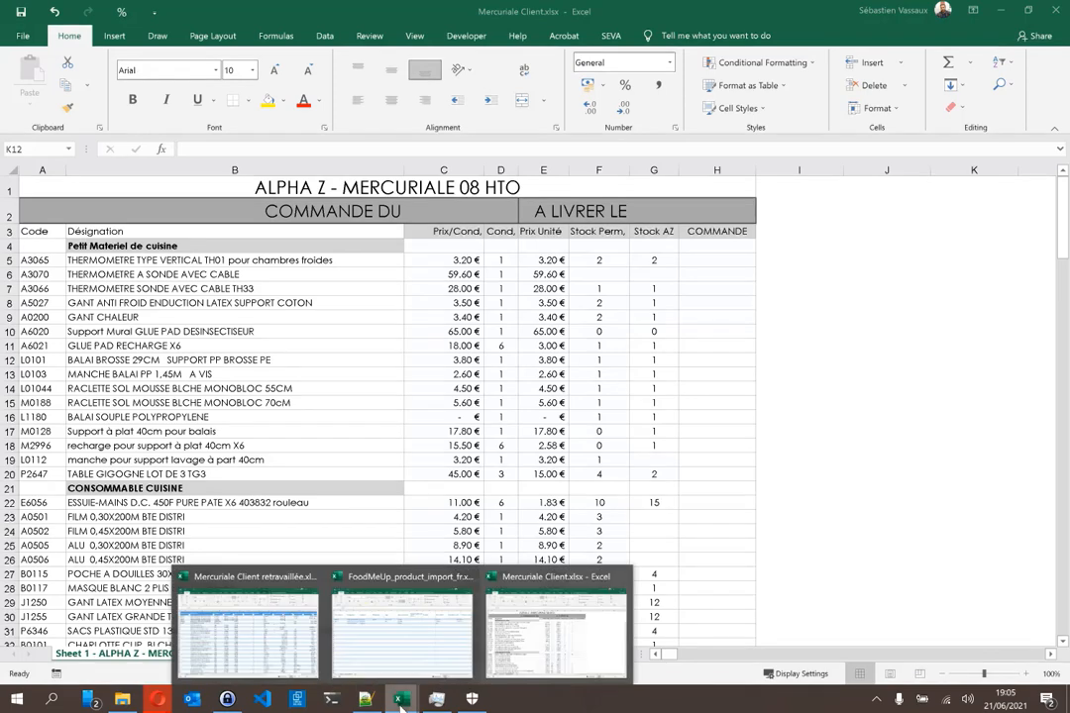
click(416, 656)
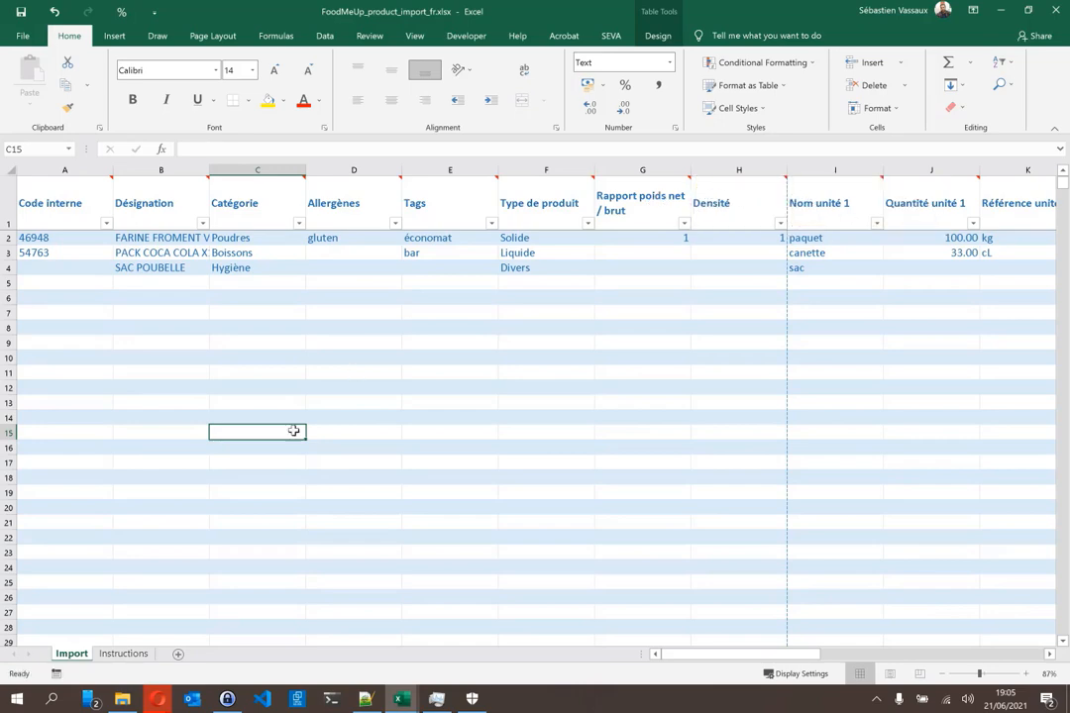
- Examine the Instructions and Import sheets of the import template and return to the Mercuriale Client.xlsx price list
click(127, 656)
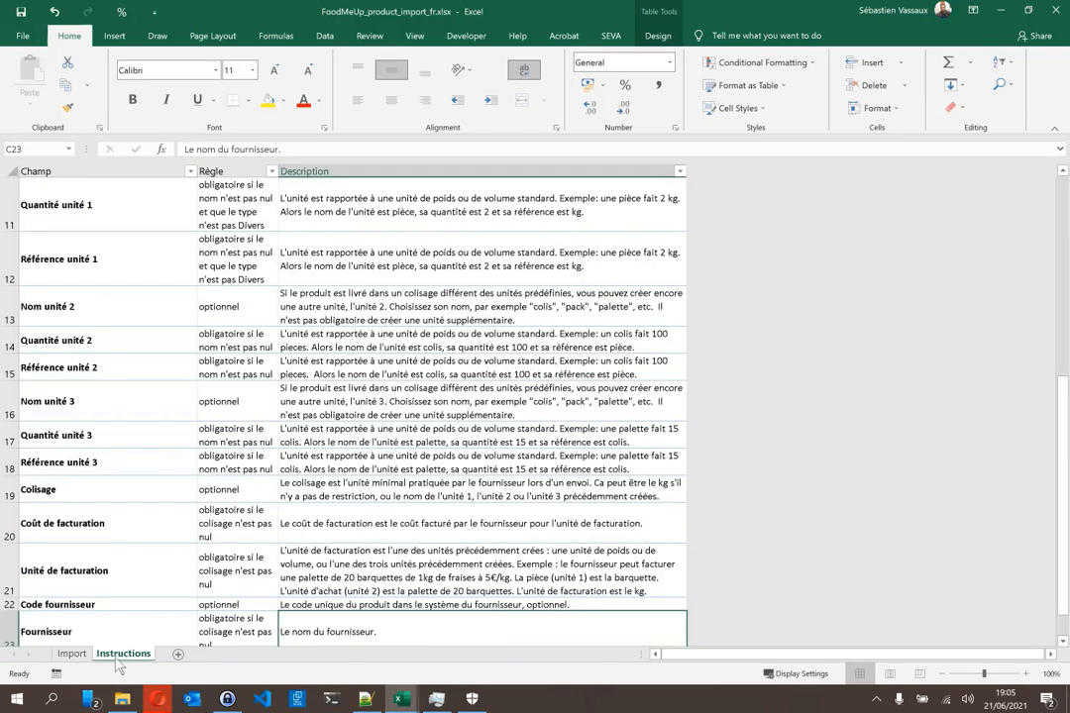
click(71, 656)
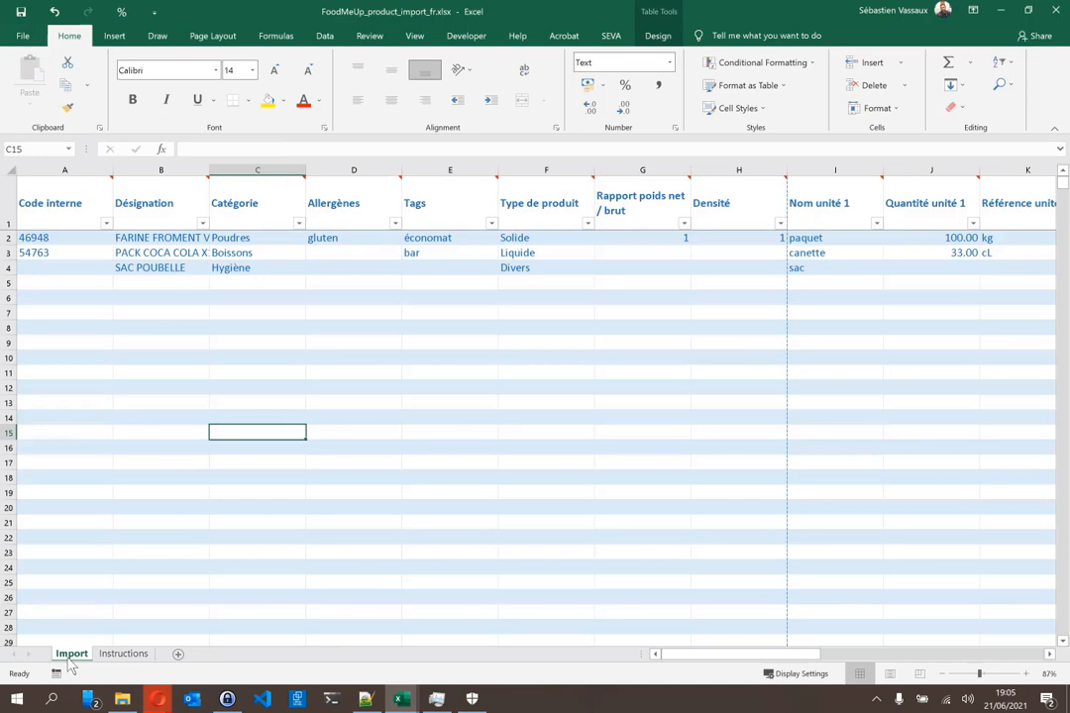
click(212, 356)
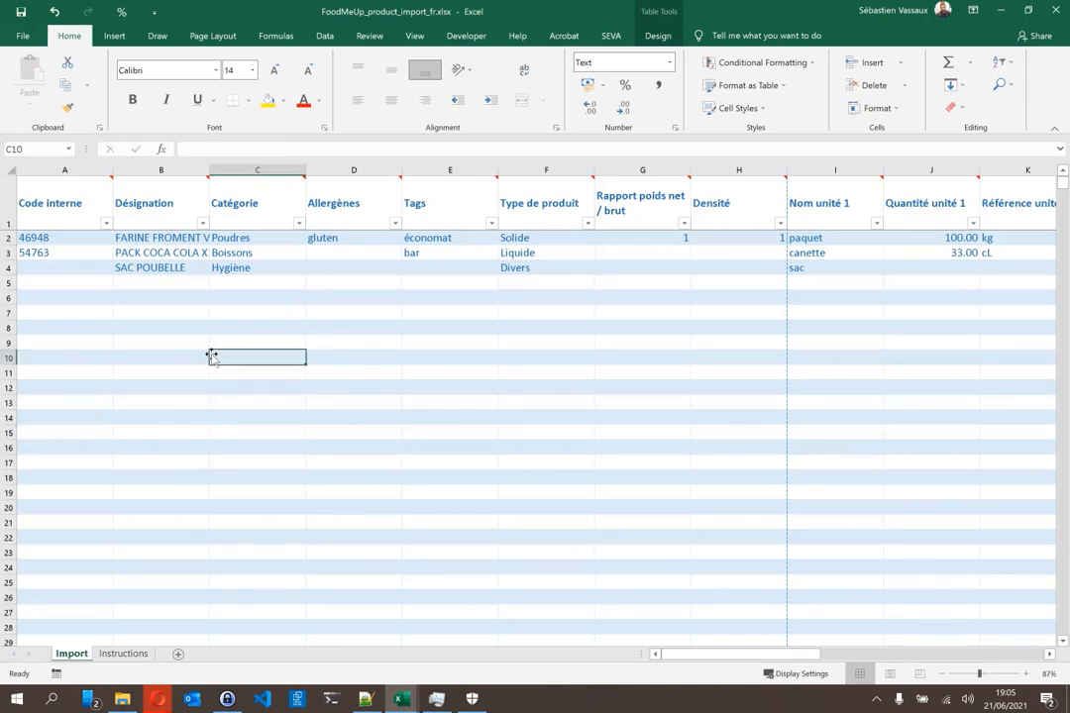
key(alt+Tab)
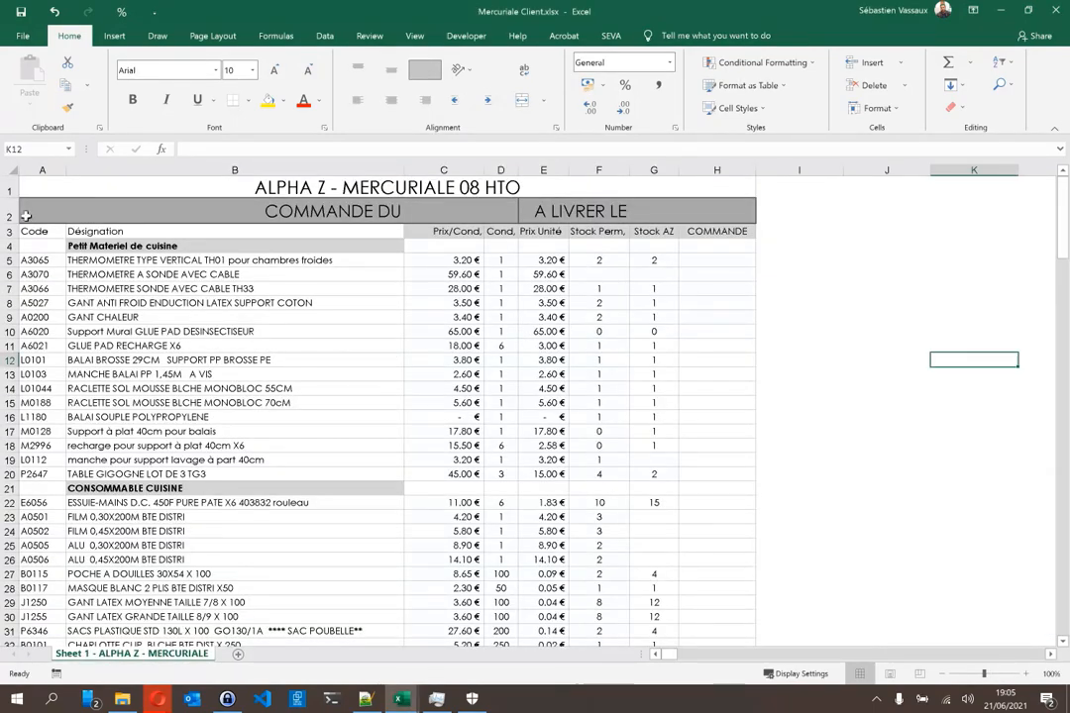
- Delete the two title rows above the headers and the Stock Perm, Stock AZ and COMMANDE columns
drag(9, 212, 8, 188)
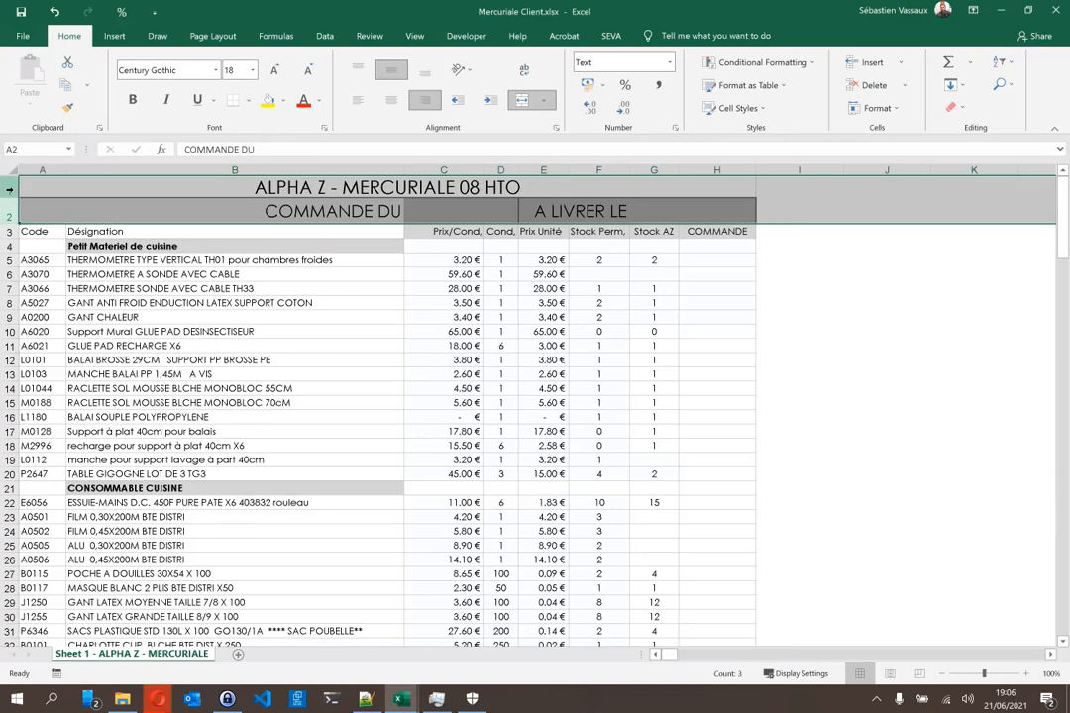
key(ctrl+minus)
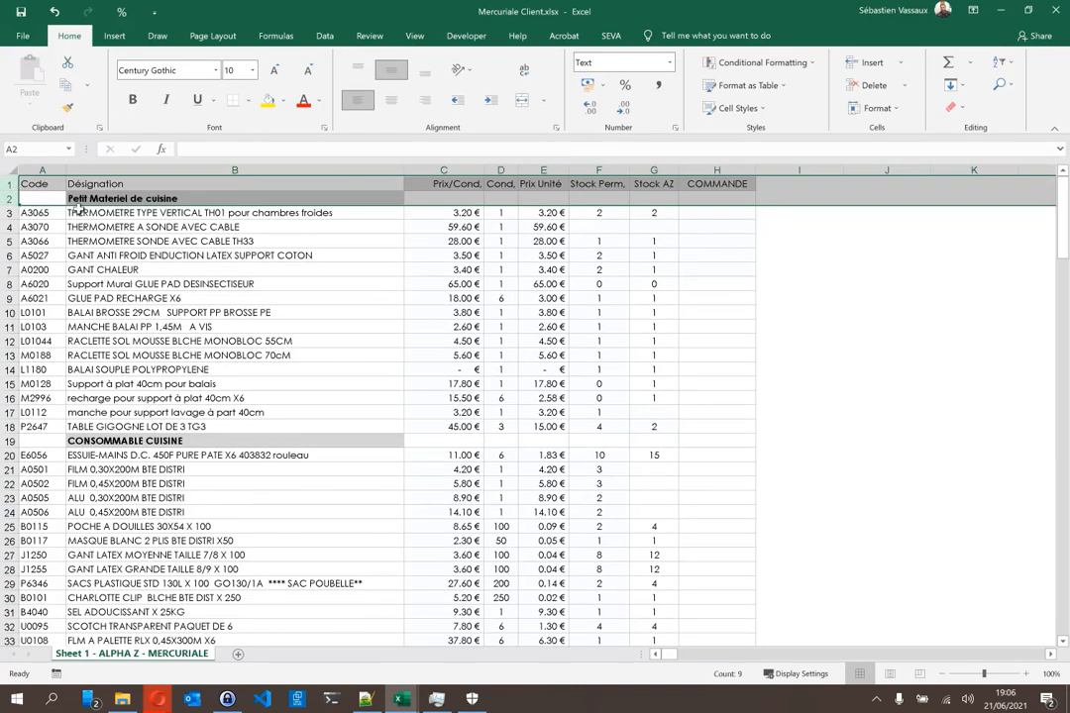
drag(600, 170, 709, 158)
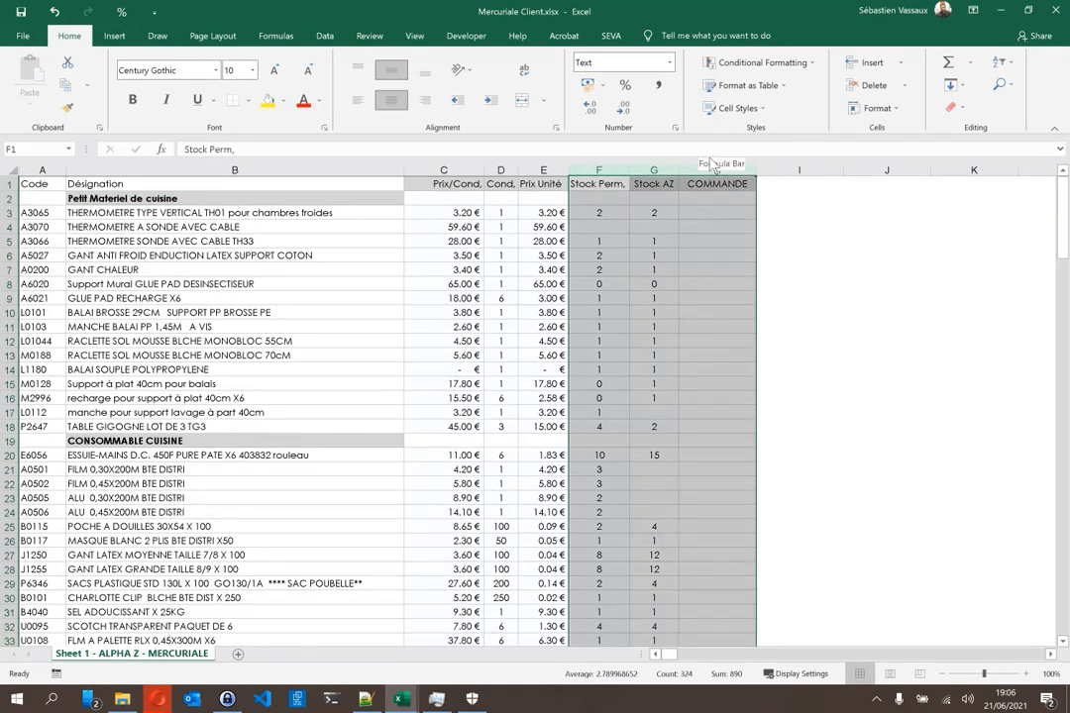
key(ctrl+minus)
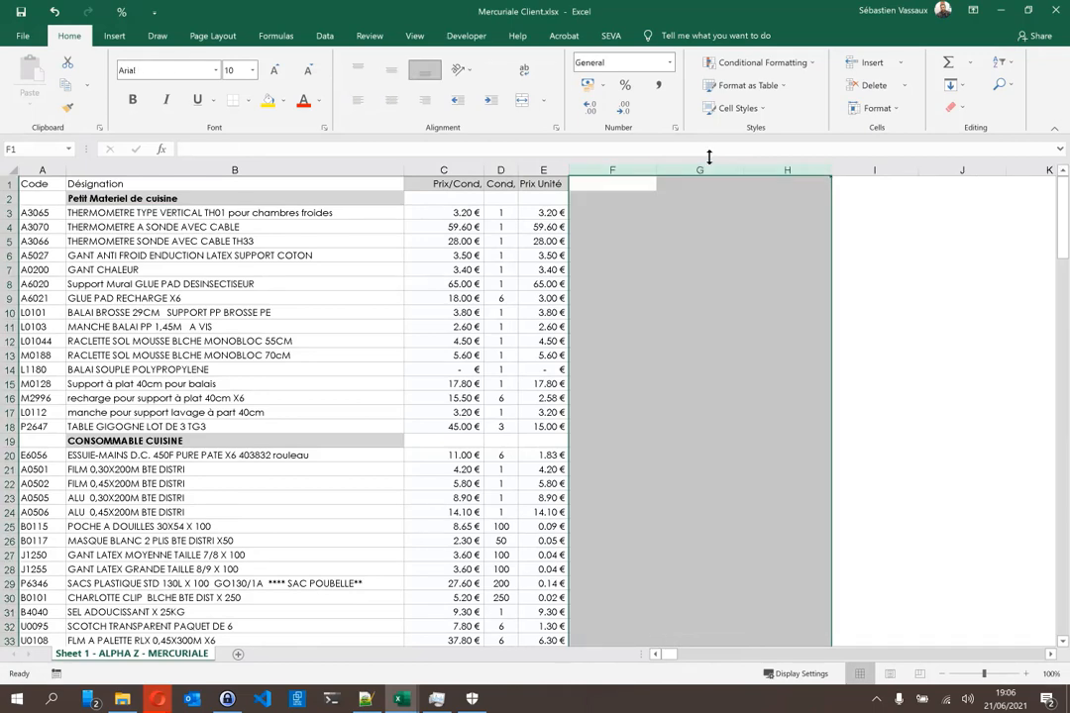
- Insert a new column before Désignation and give it the header Catégorie
click(148, 165)
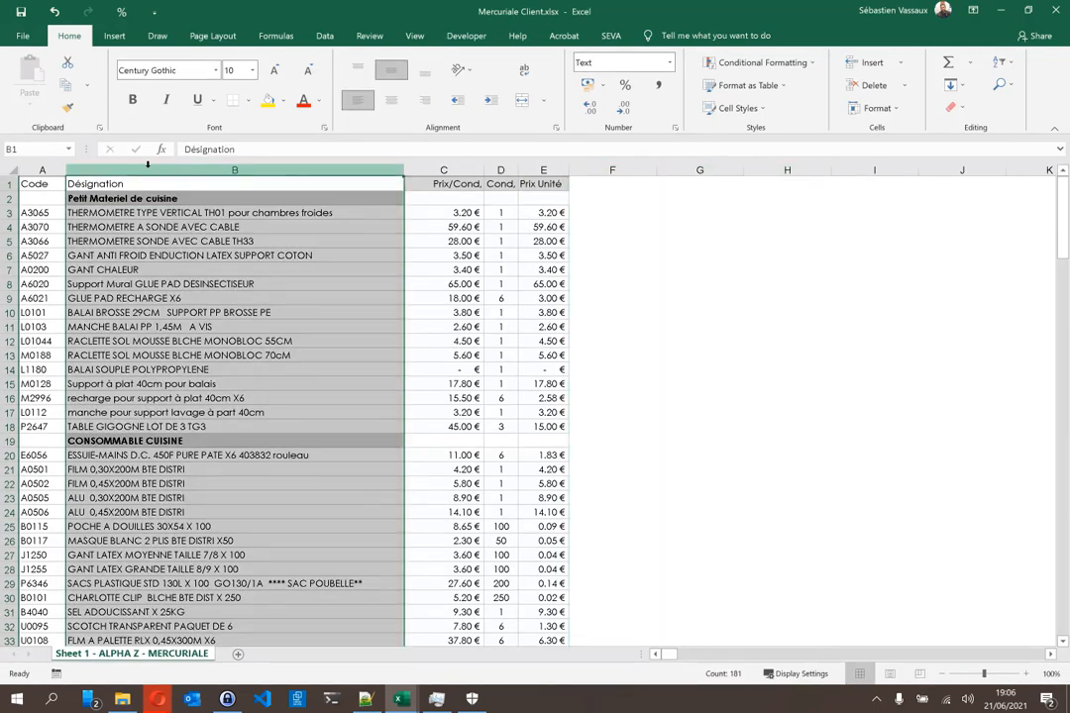
key(ctrl+plus)
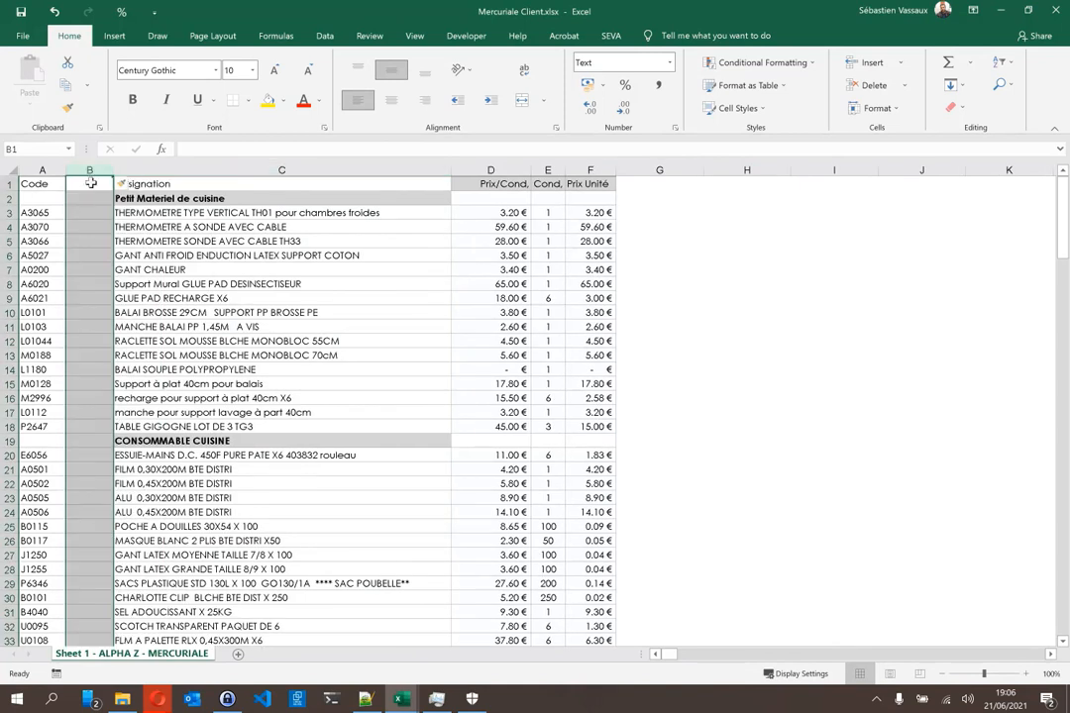
click(78, 181)
text(Catégorie)
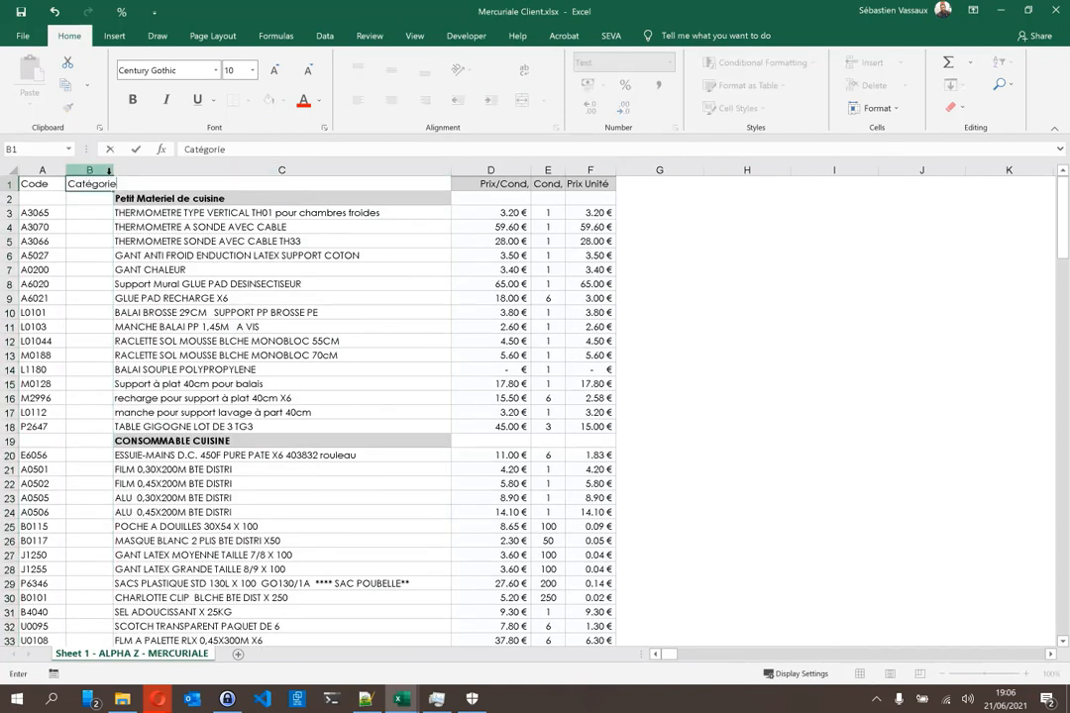
key(Return)
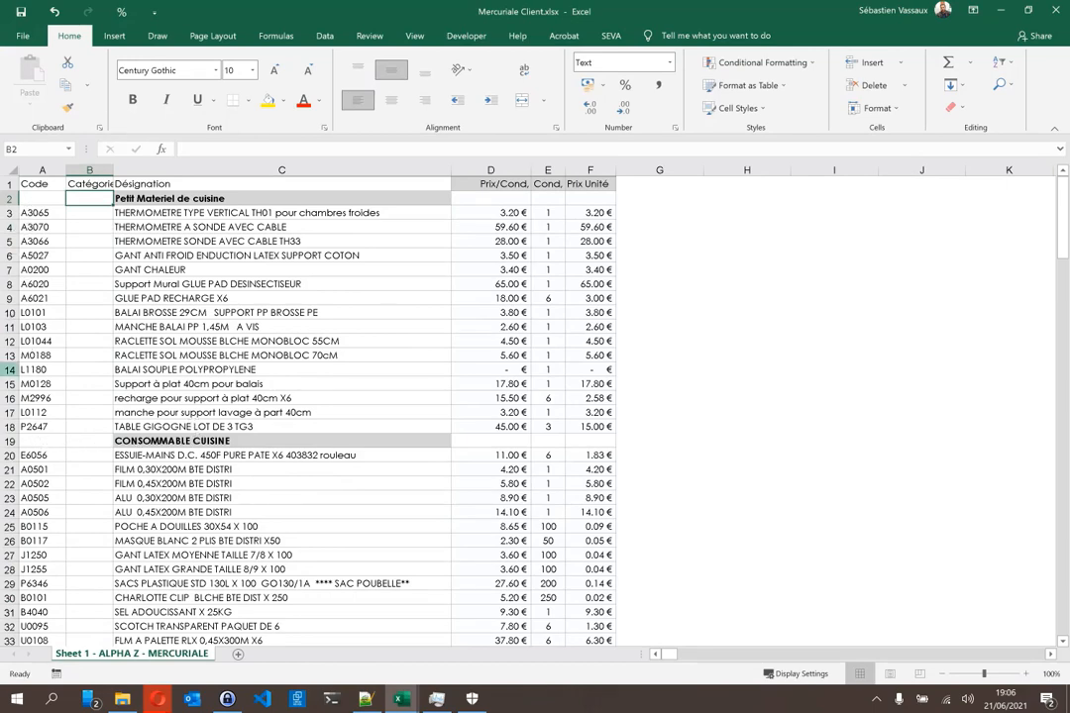
- Set the number format of the whole Catégorie column to General
scroll(20, 436, down, 1)
scroll(69, 426, down, 3)
scroll(69, 426, up, 4)
click(87, 170)
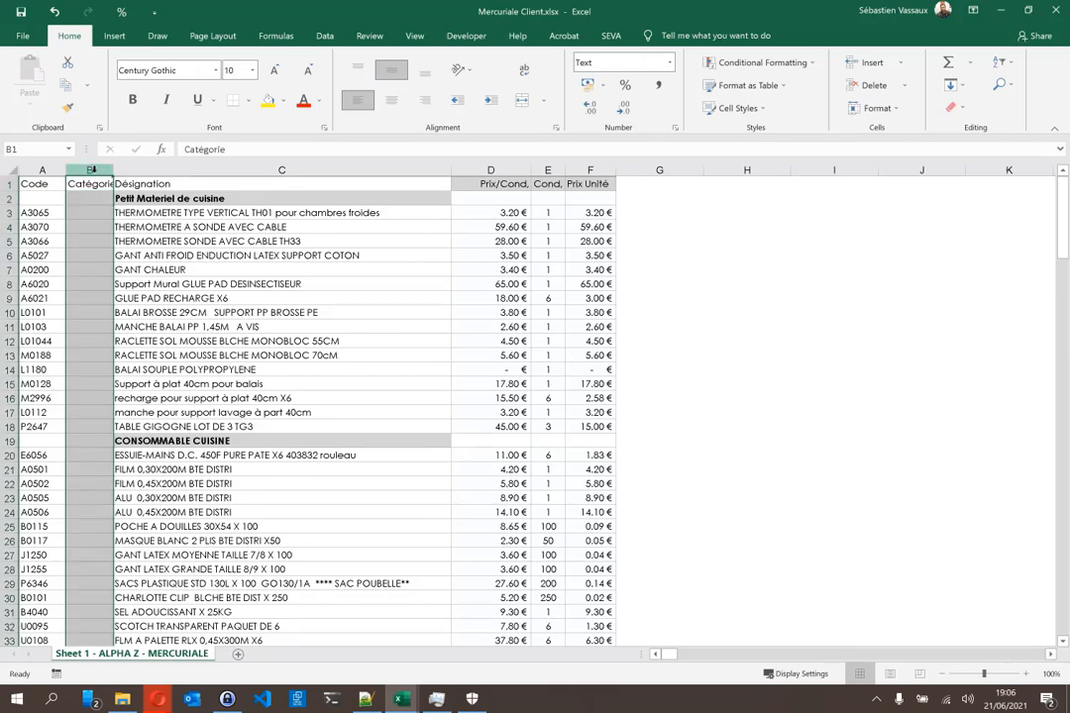
click(669, 62)
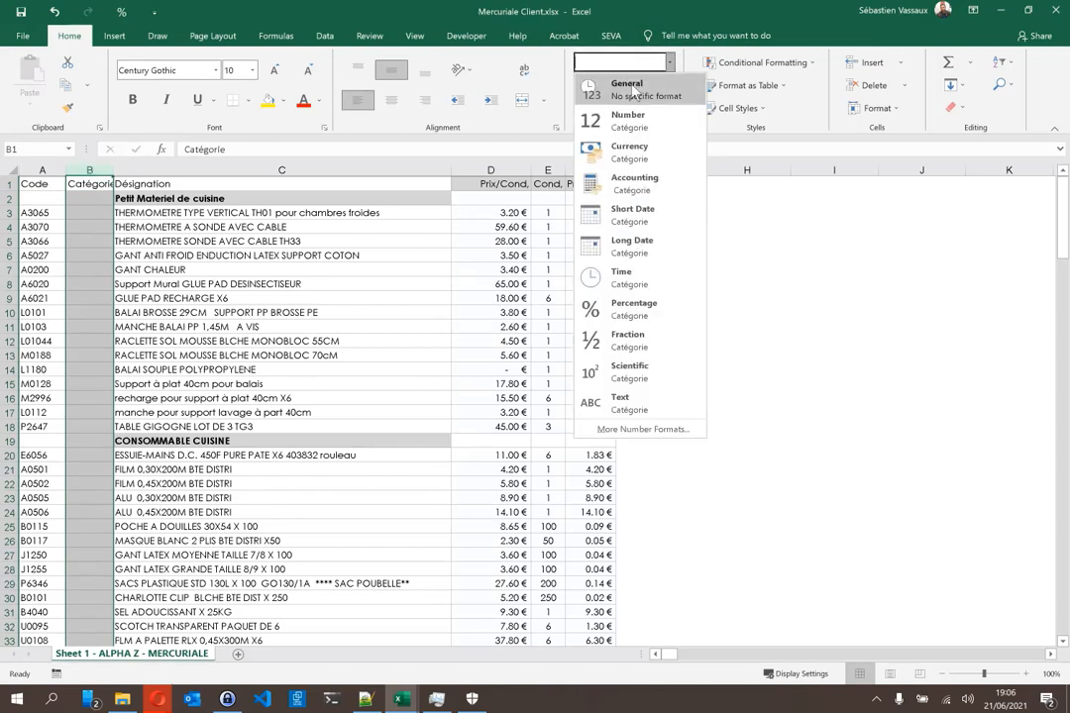
click(634, 91)
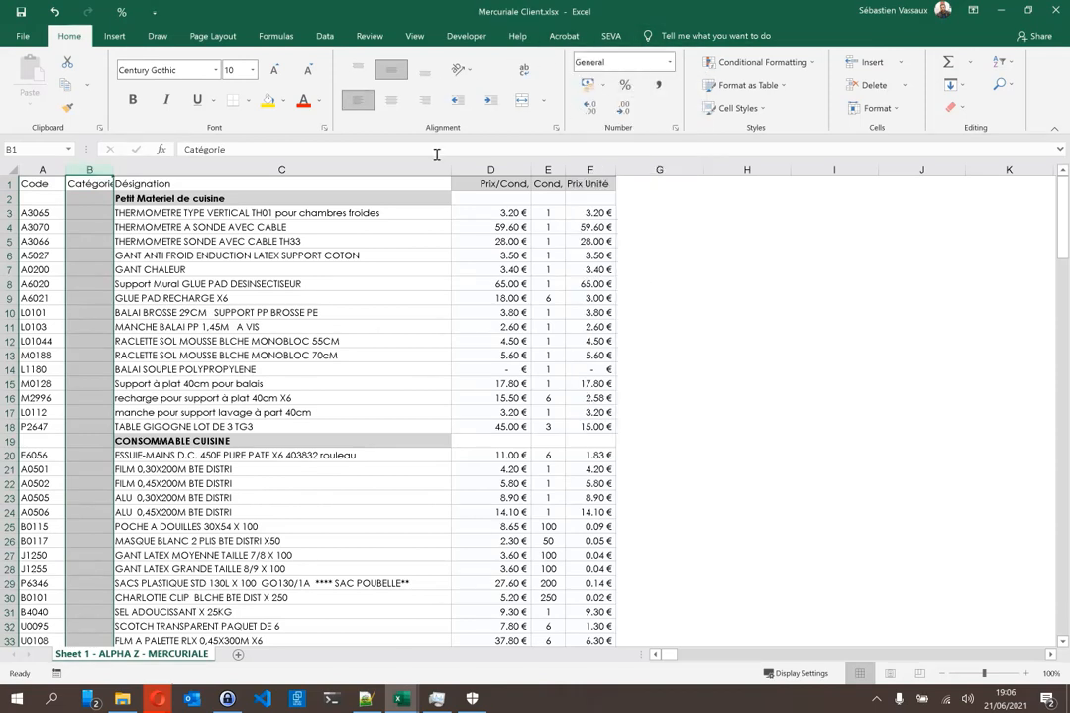
- Enter the formula =IF(A2="";C2;B1) in cell B2 to derive each row's category
click(93, 200)
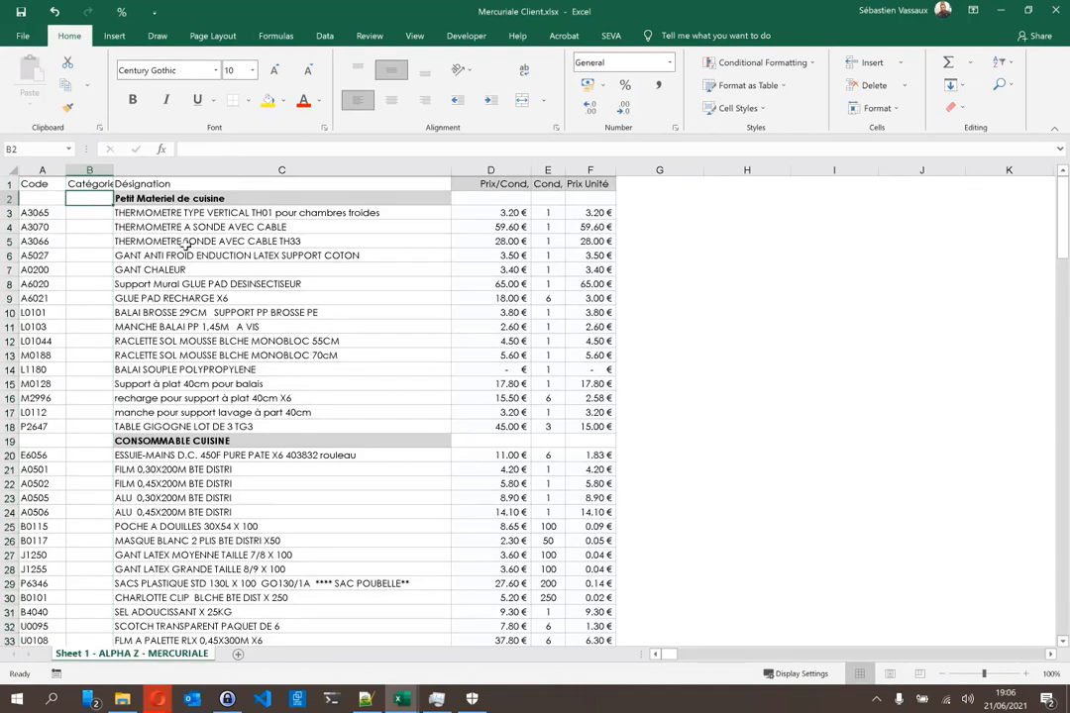
text(=)
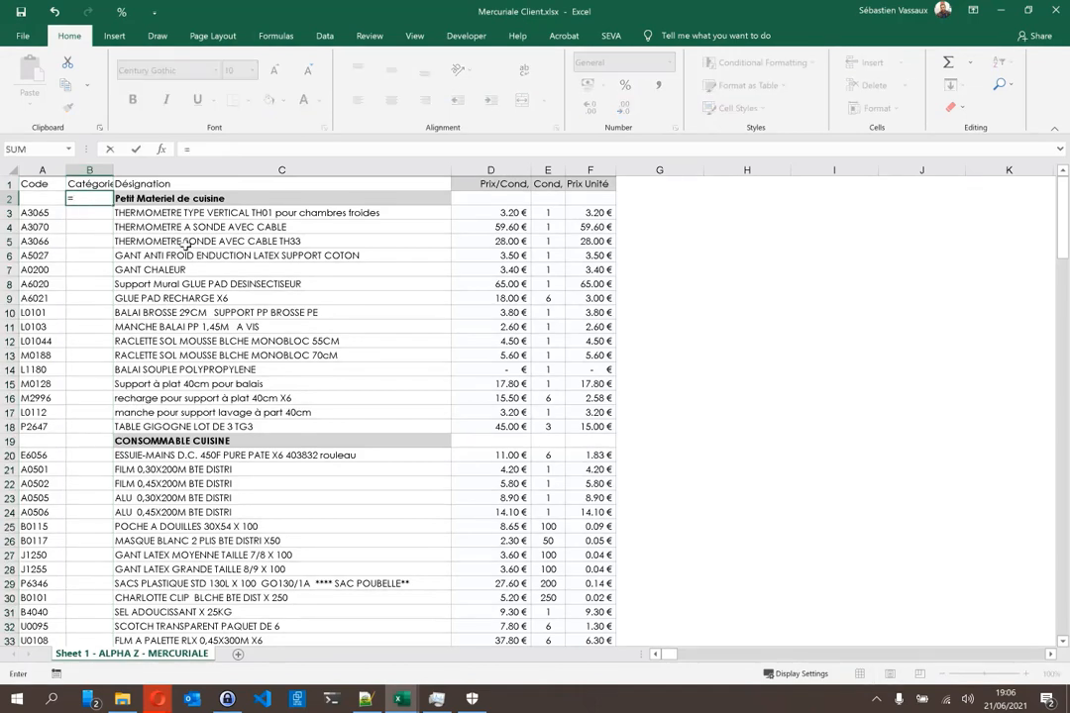
text(IF()
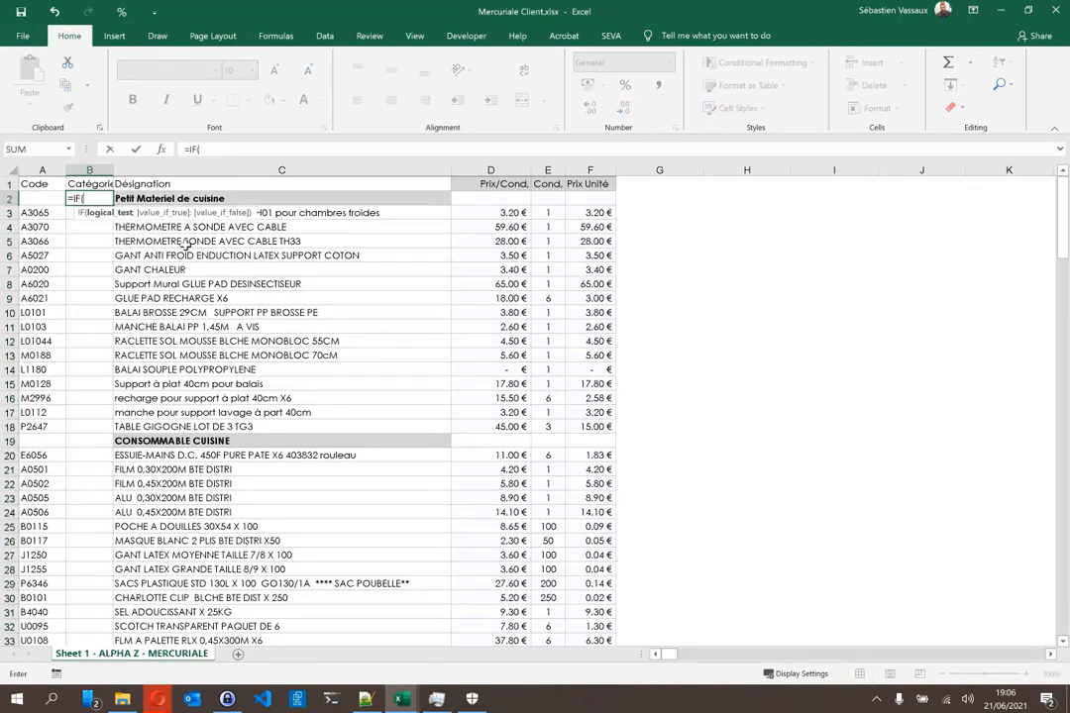
key(Left)
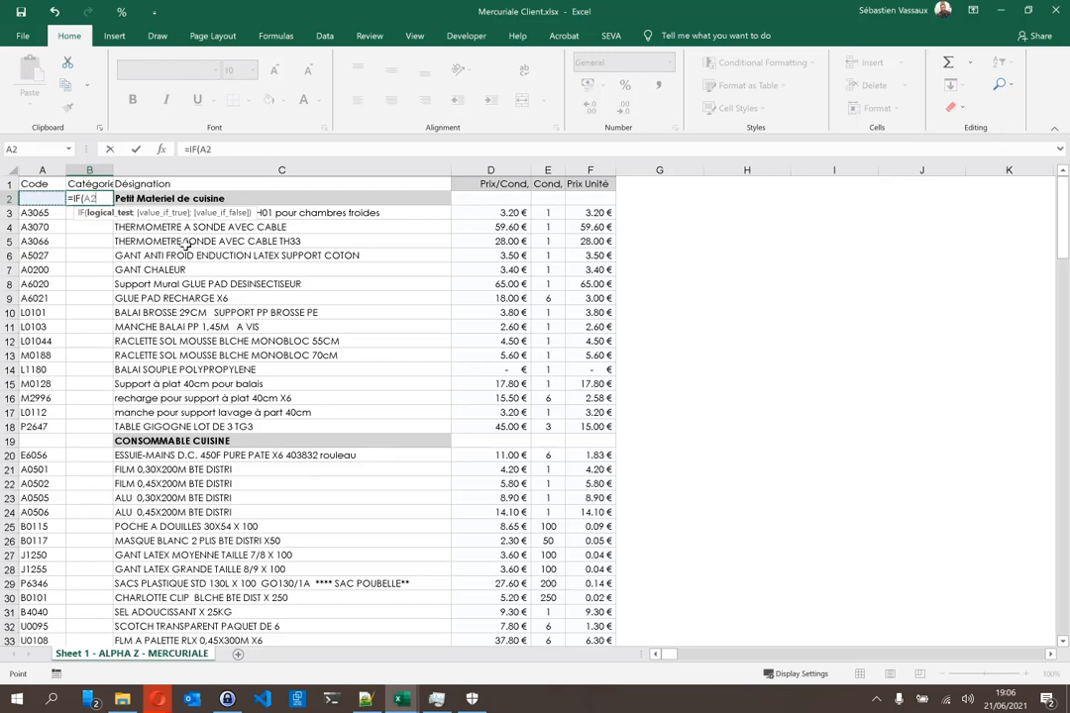
text(="";)
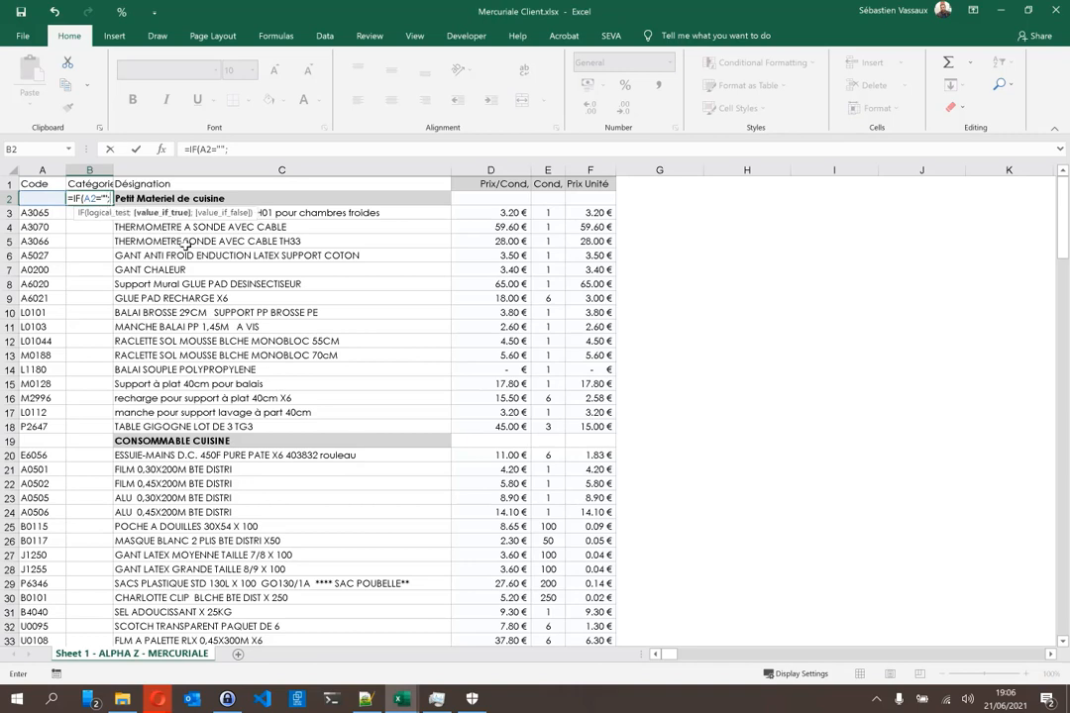
key(Right)
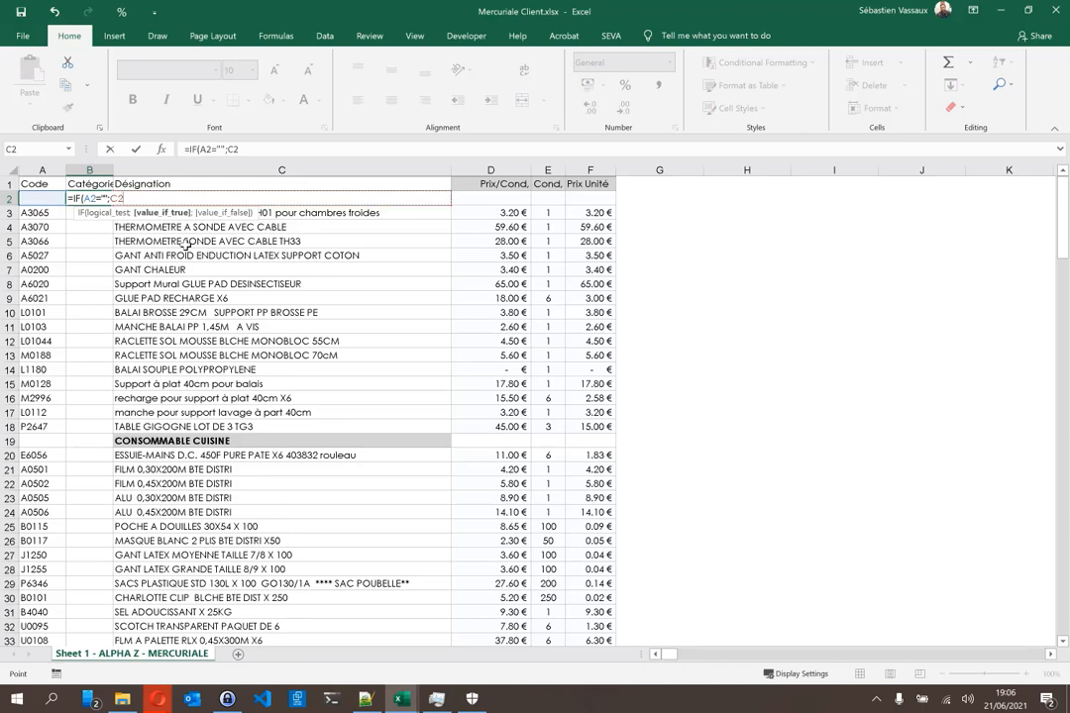
text(;)
key(Up)
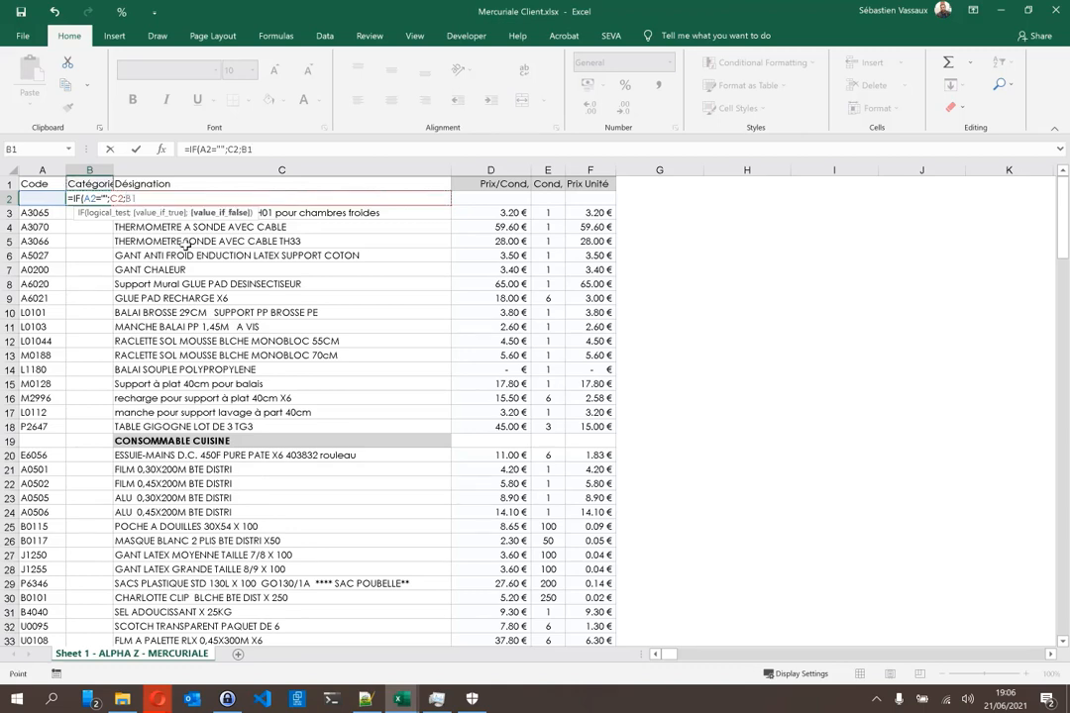
text())
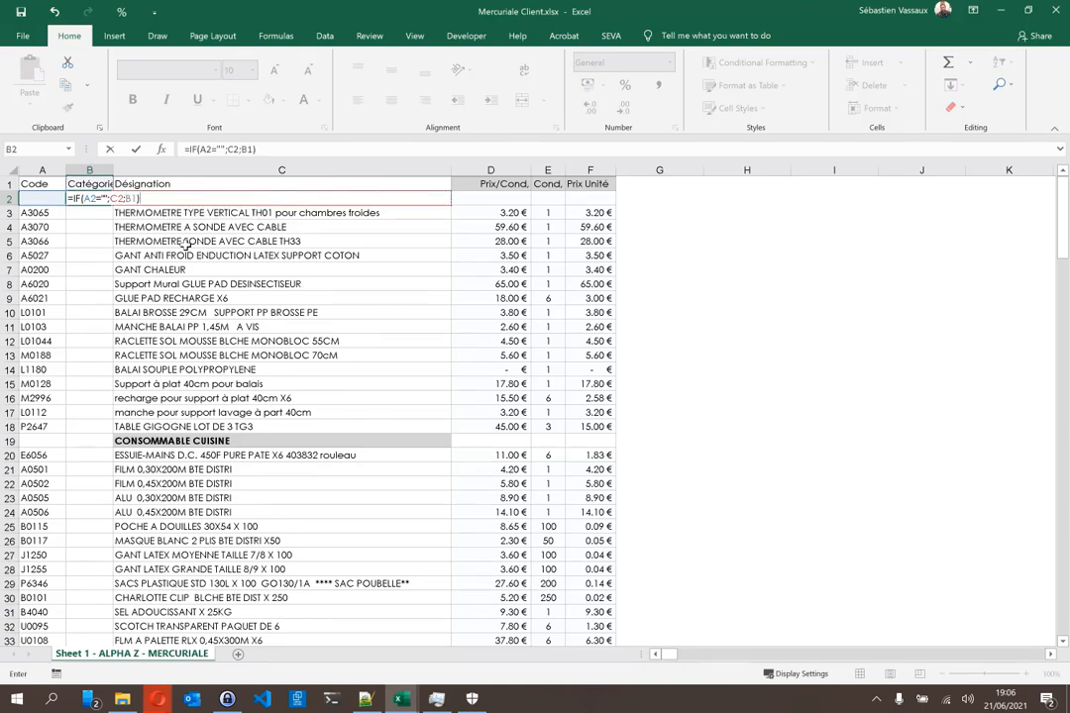
key(Return)
- Copy the category formula from B2 down the Catégorie column to the last product row, B181
key(Up)
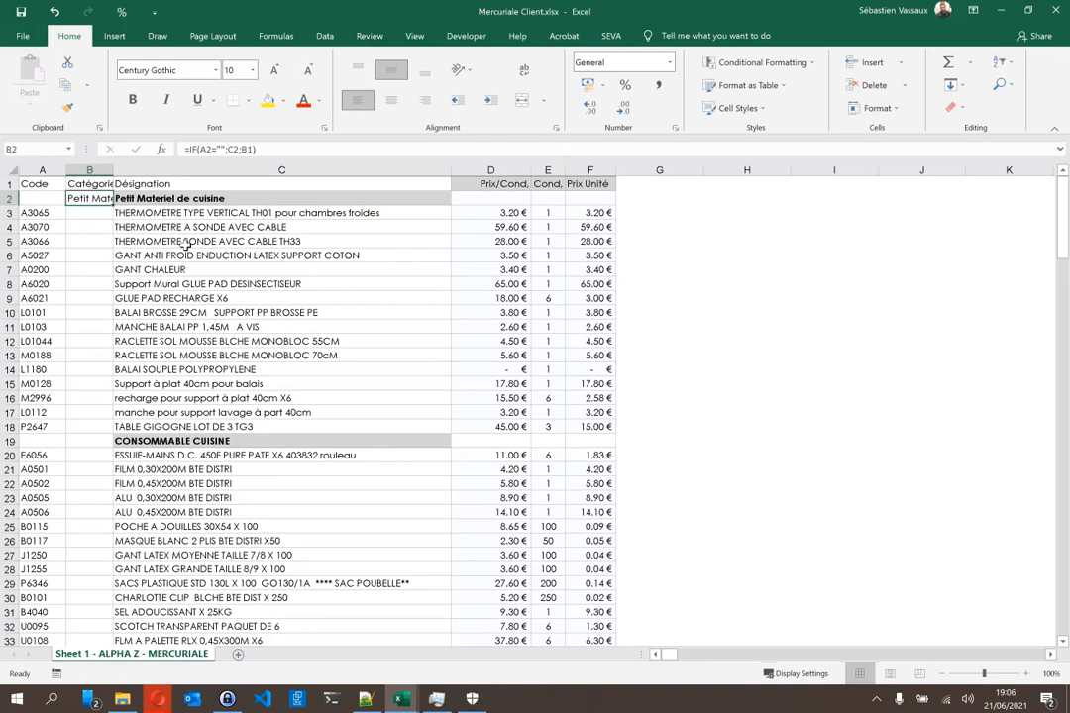
key(ctrl+c)
key(Right)
key(ctrl+Down)
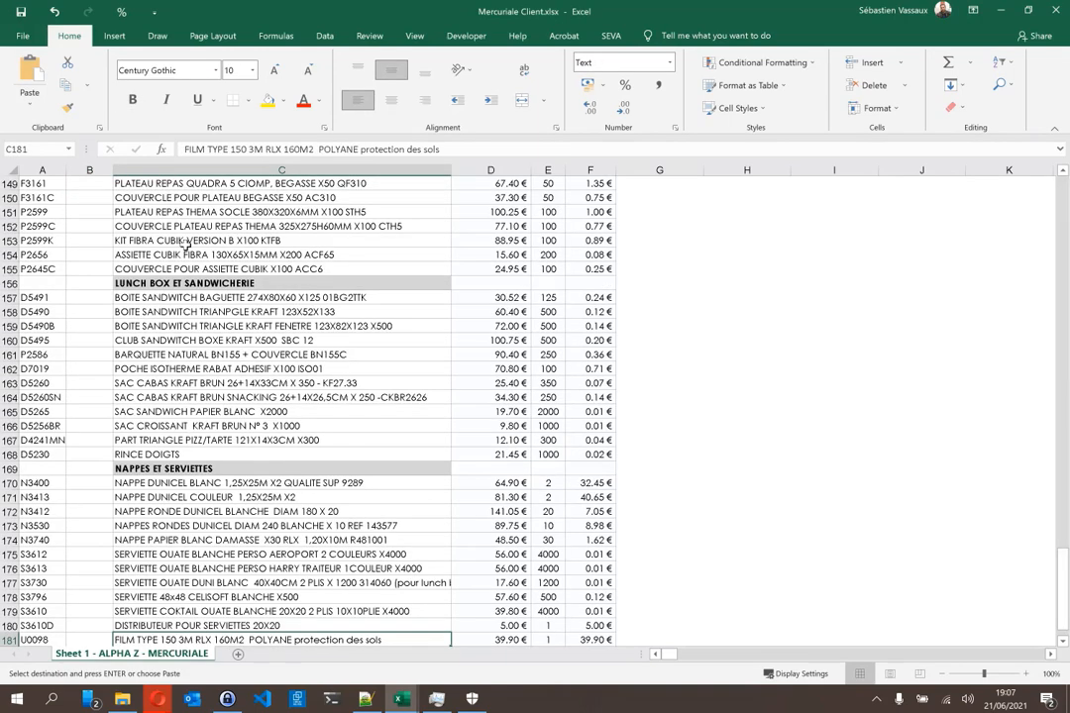
key(Left)
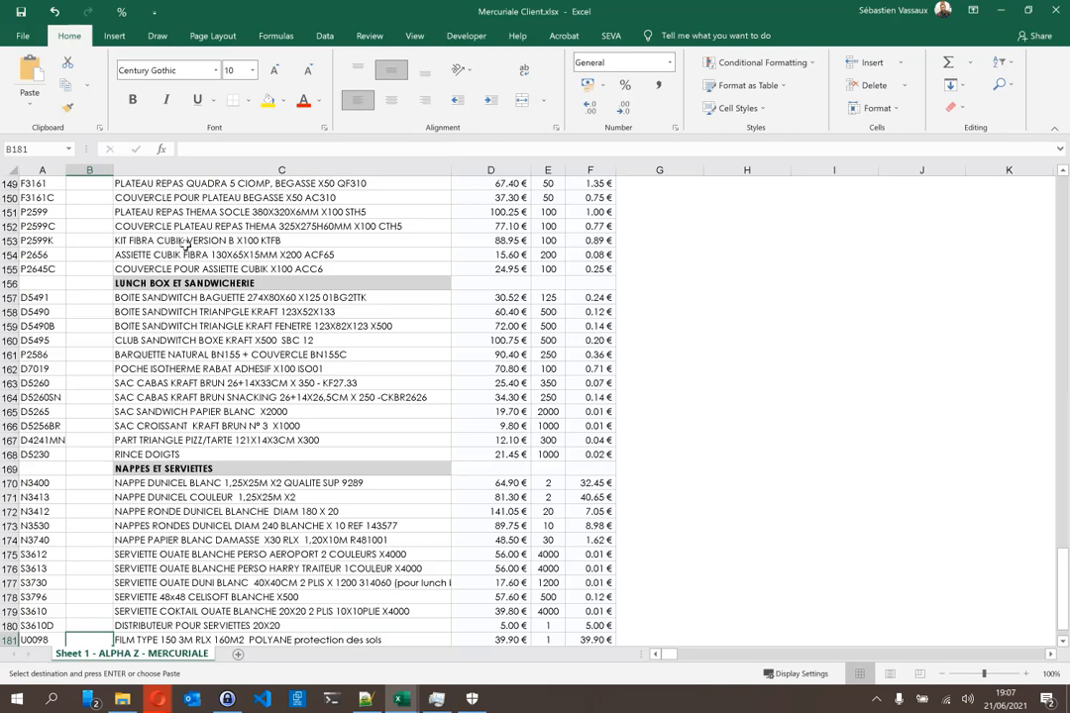
key(ctrl+shift+Up)
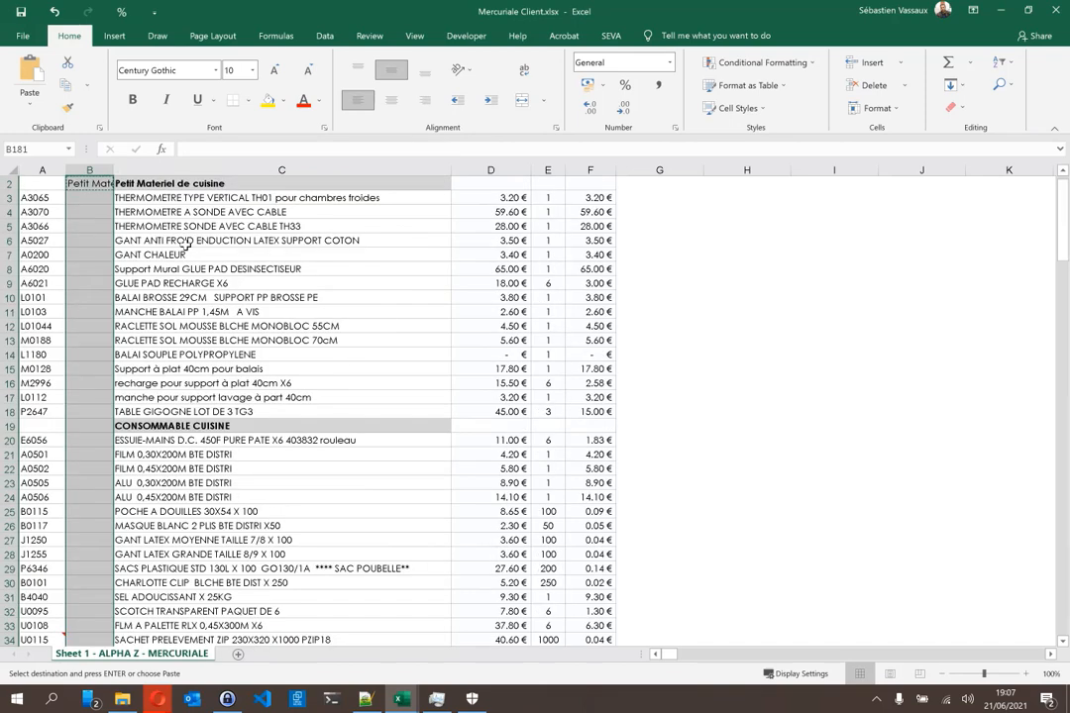
key(ctrl+v)
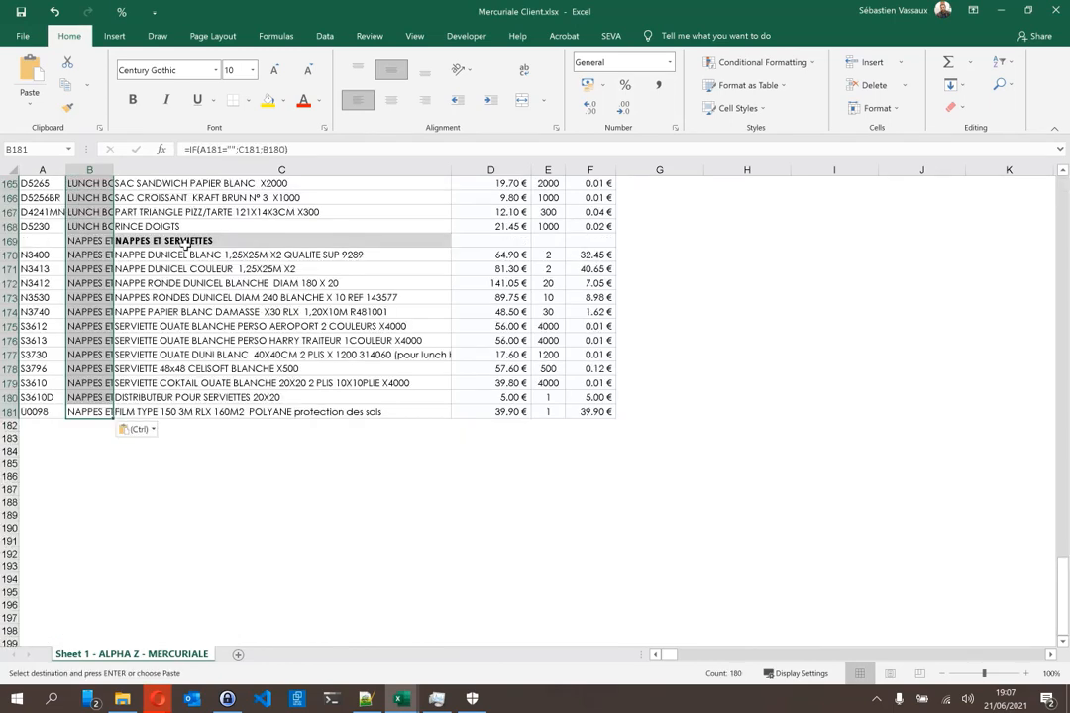
- Replace the formulas in the Catégorie column with their values, pasting over the same range B2:B181
key(ctrl+c)
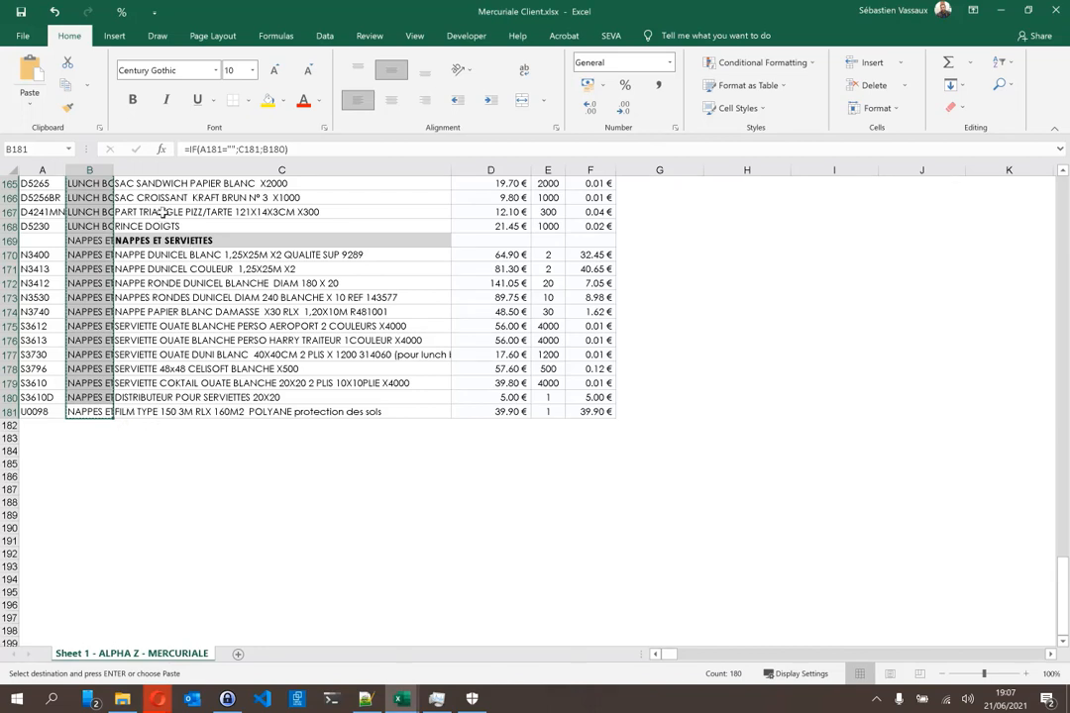
text(h)
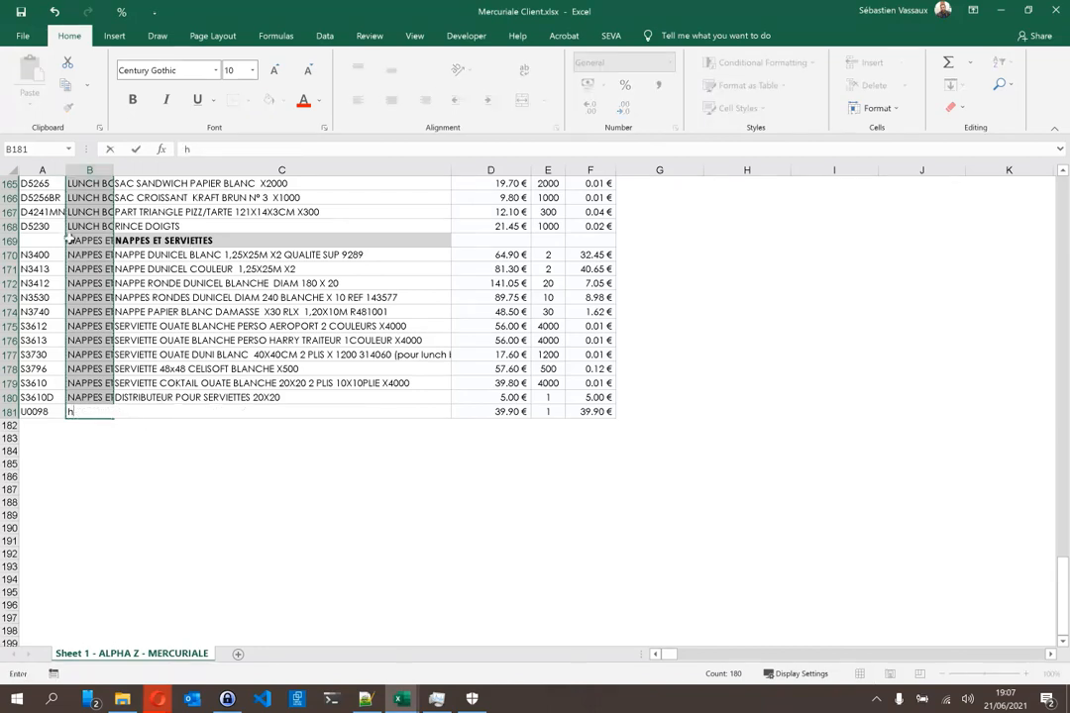
key(Escape)
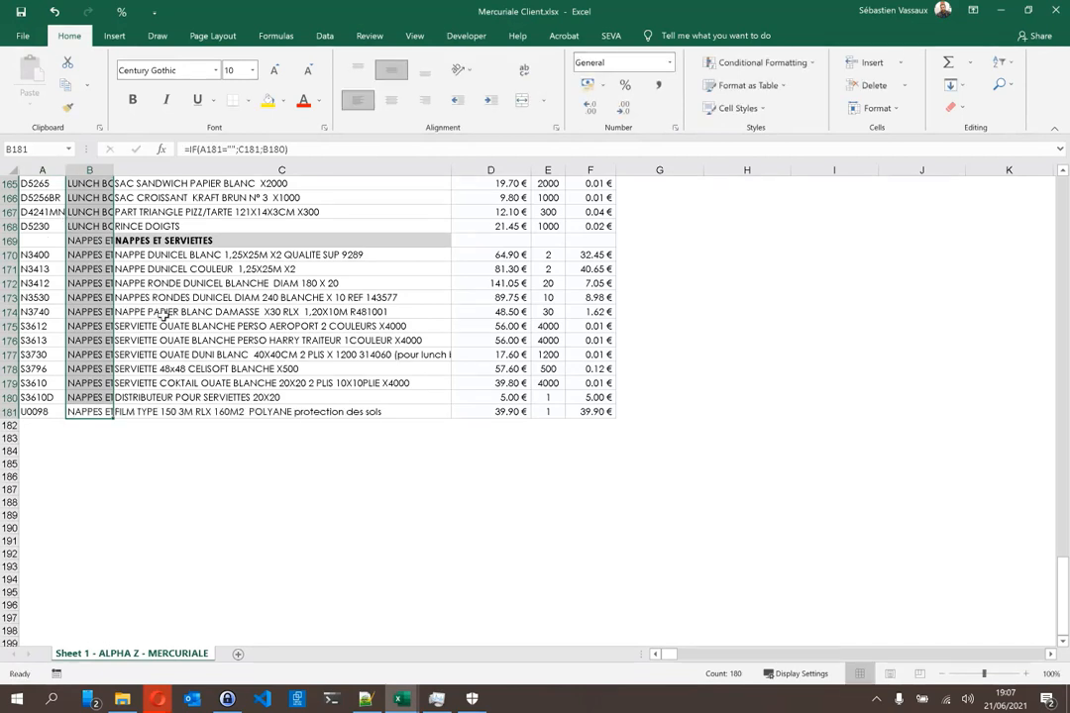
key(ctrl+c)
click(30, 99)
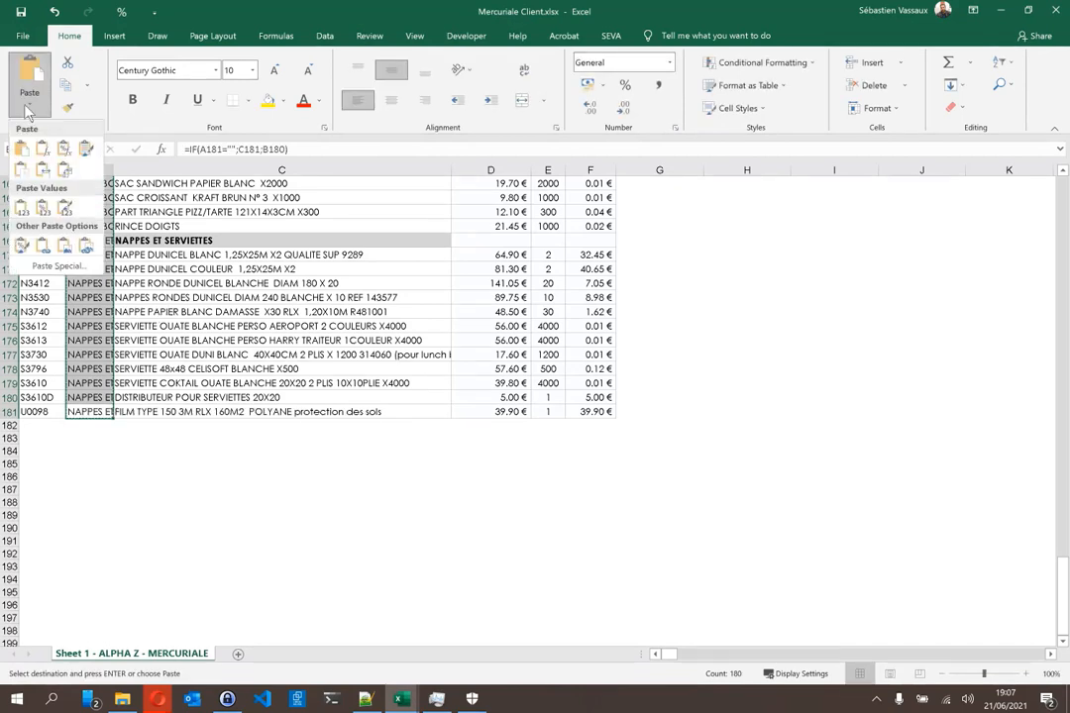
click(19, 210)
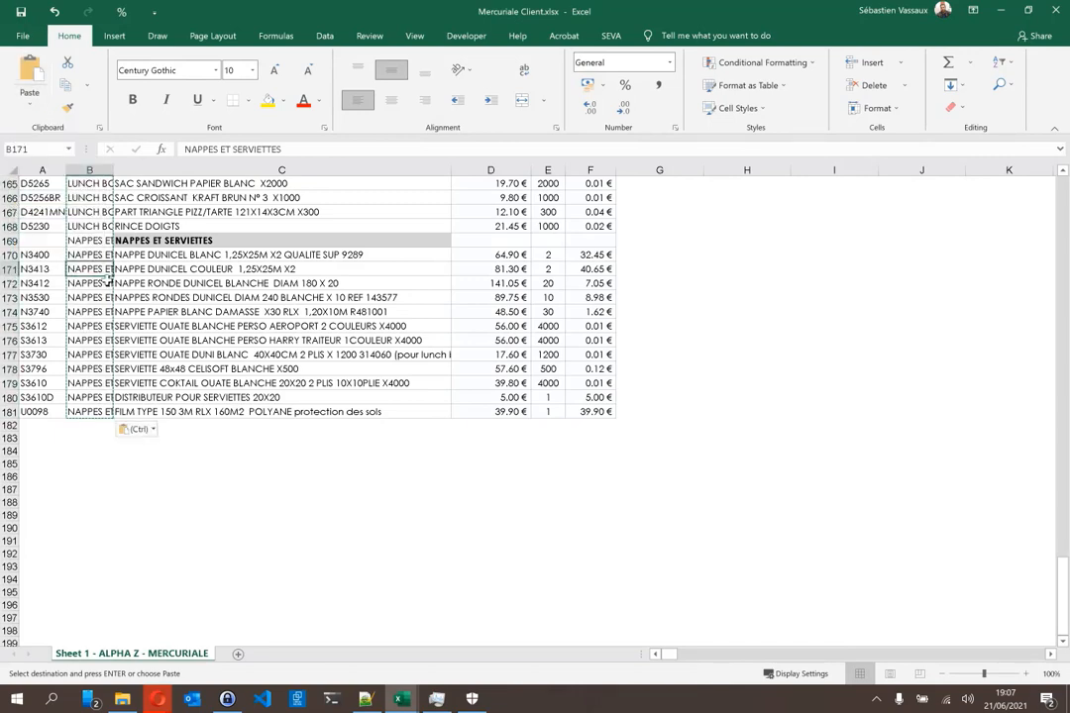
key(ctrl+Up)
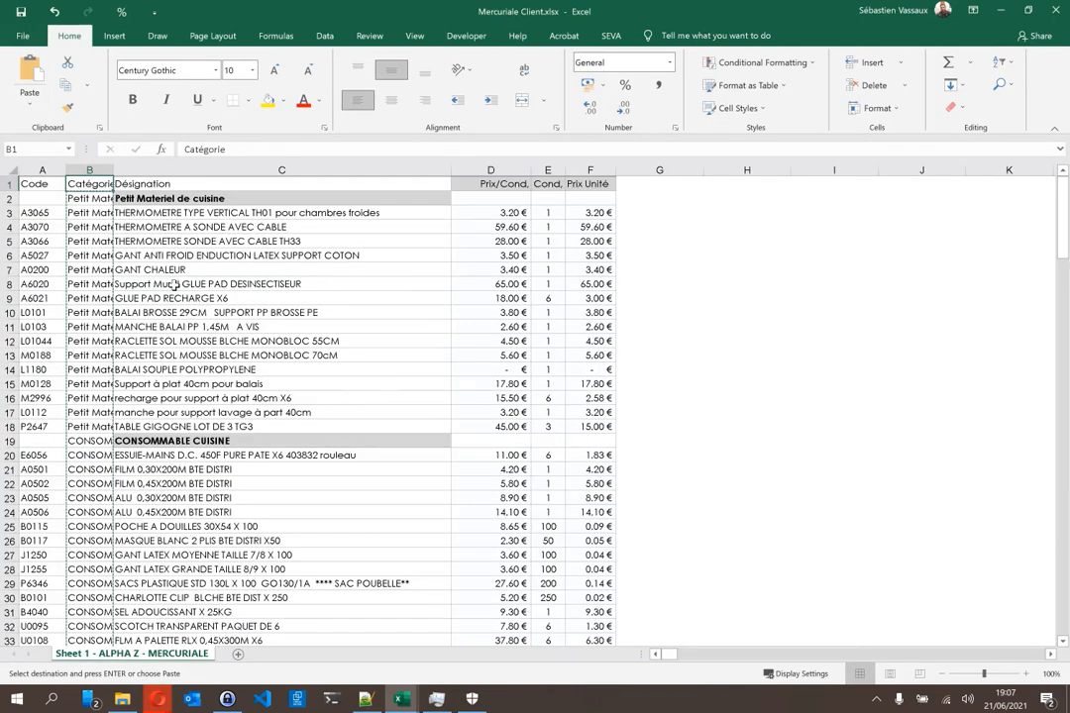
key(Down)
key(Escape)
- Convert the price list range A1:F181 into a table with headers
key(Right)
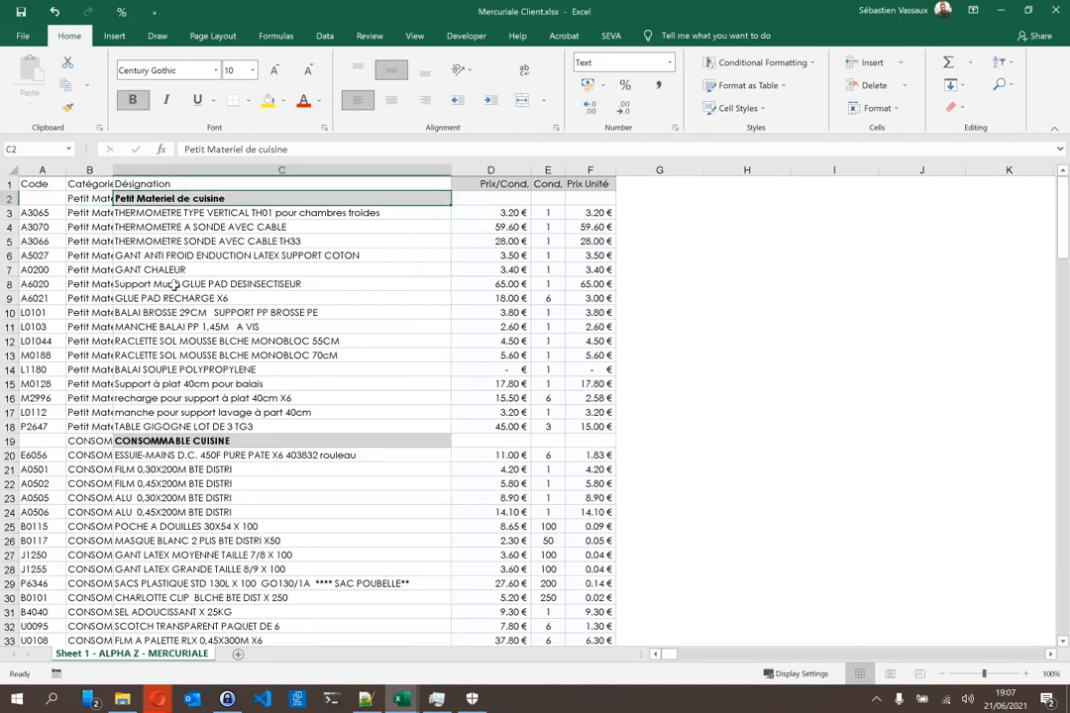
key(Down)
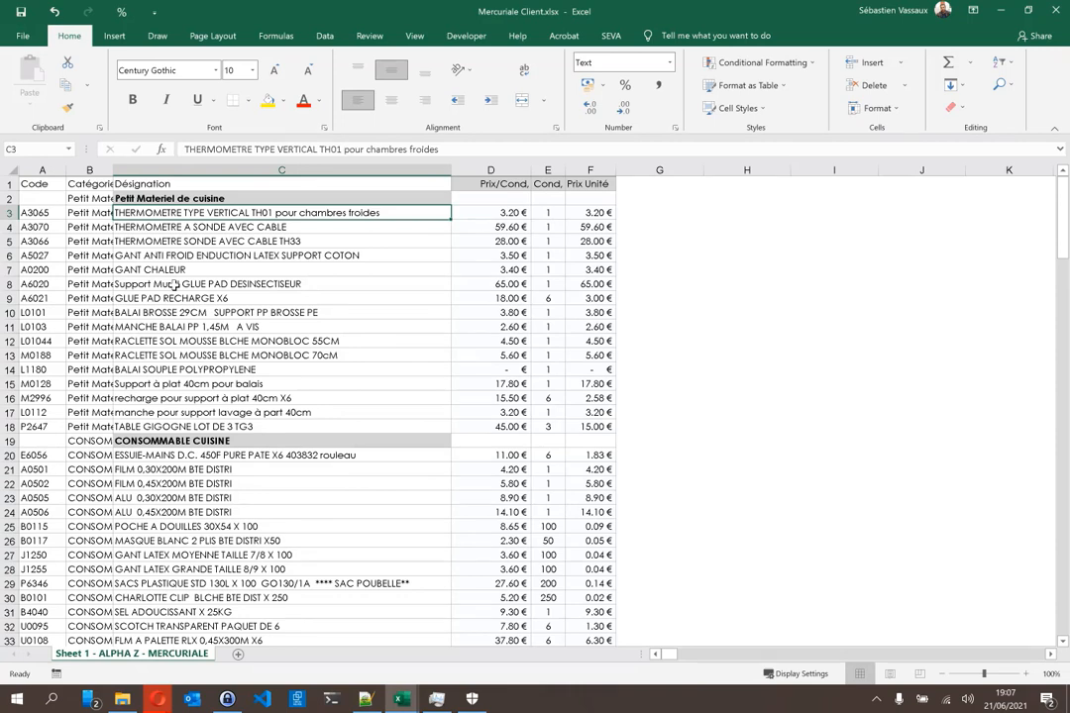
click(183, 571)
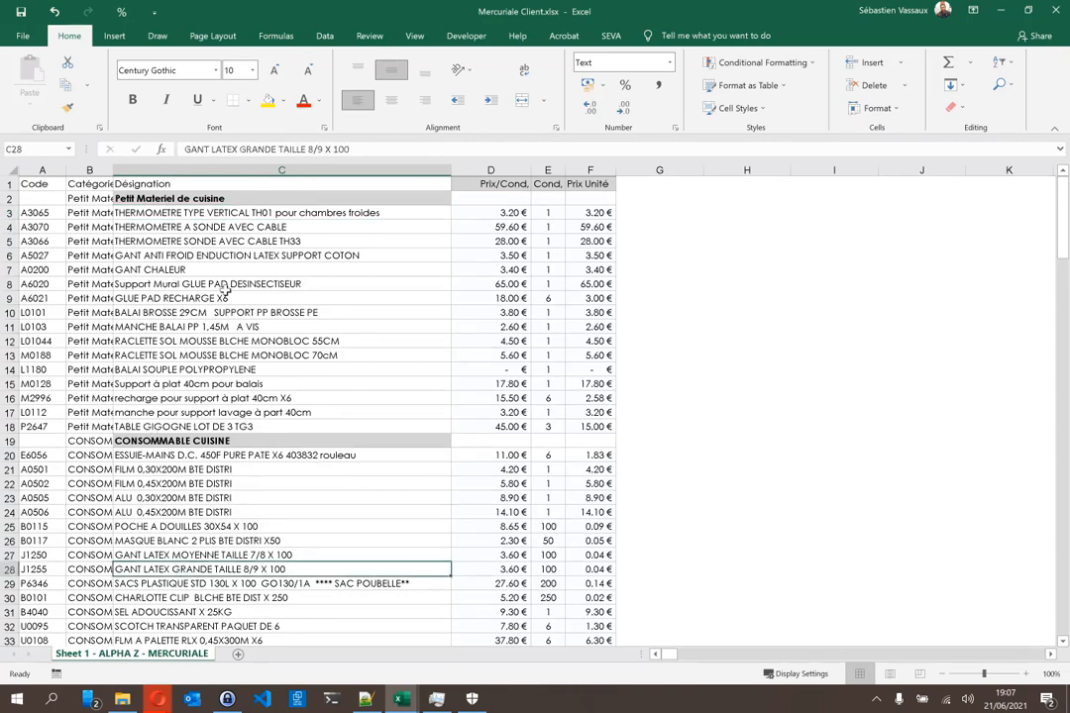
click(182, 326)
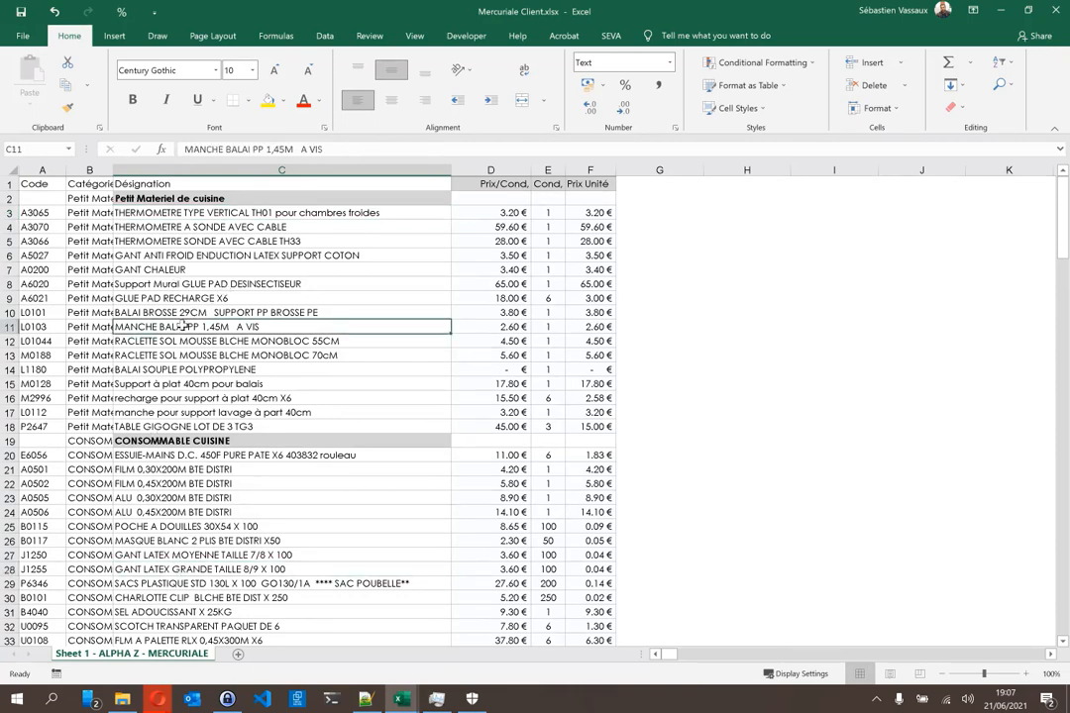
key(ctrl+t)
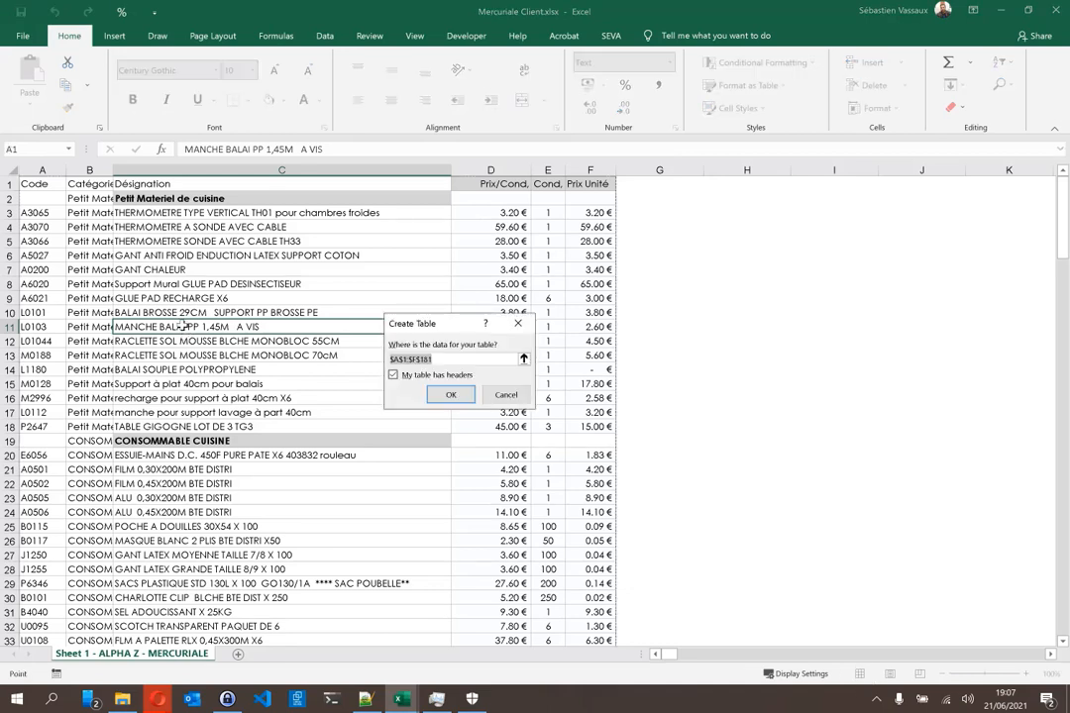
click(451, 396)
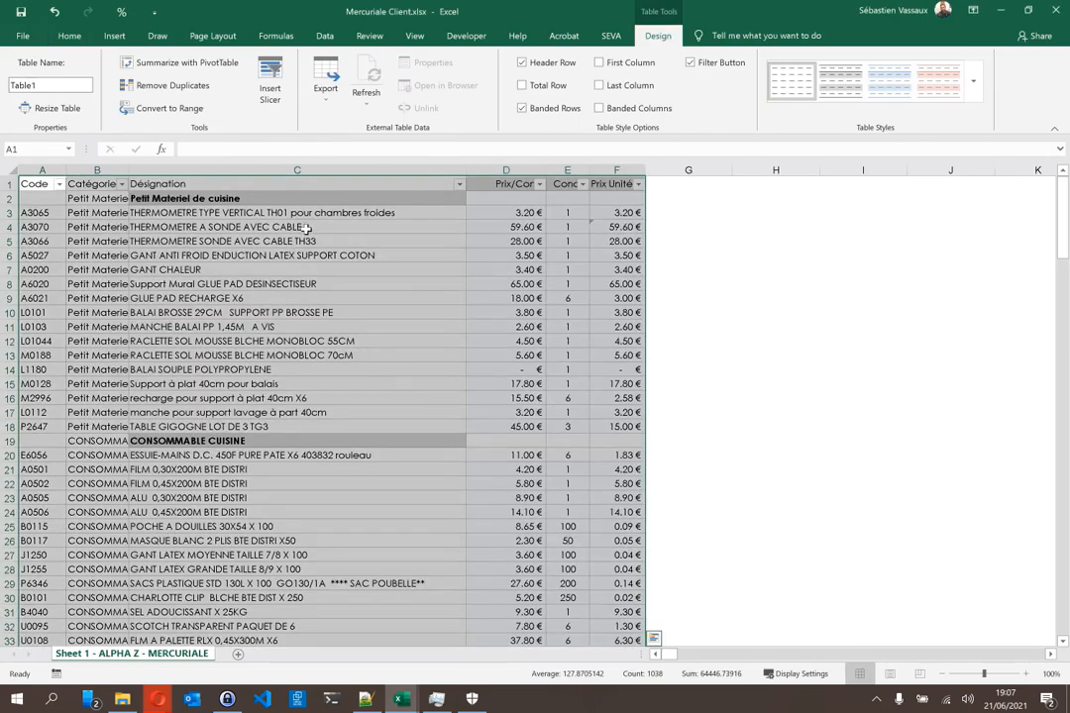
- Sort the table by the Code column from A to Z to group the category heading rows without a code
click(198, 185)
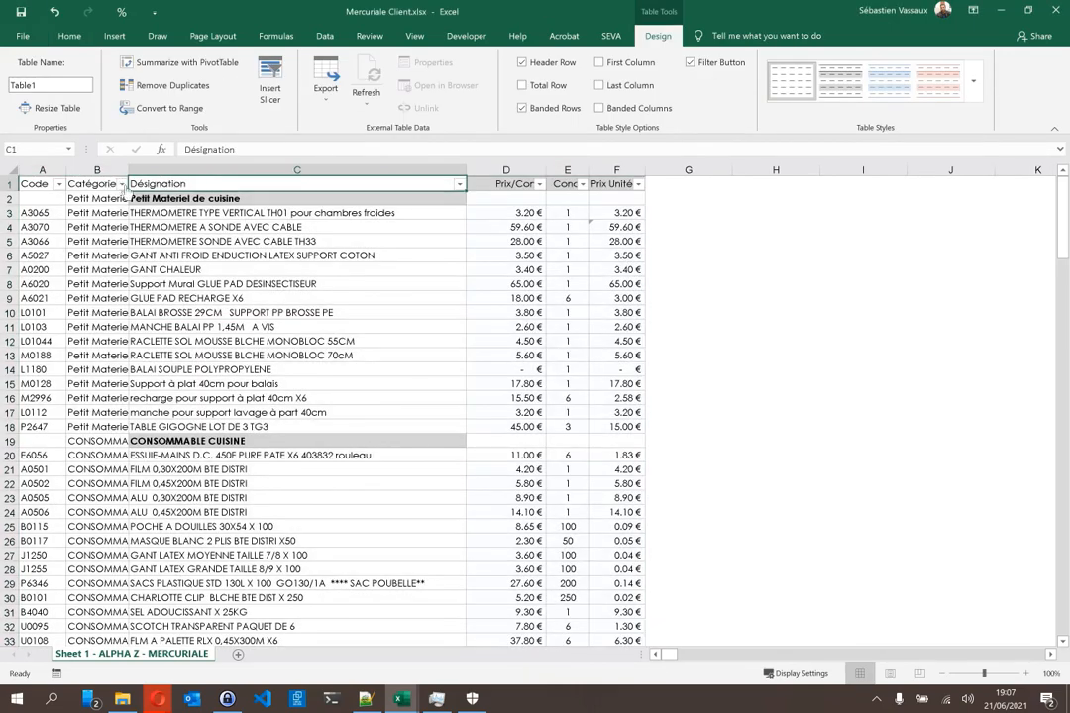
click(294, 339)
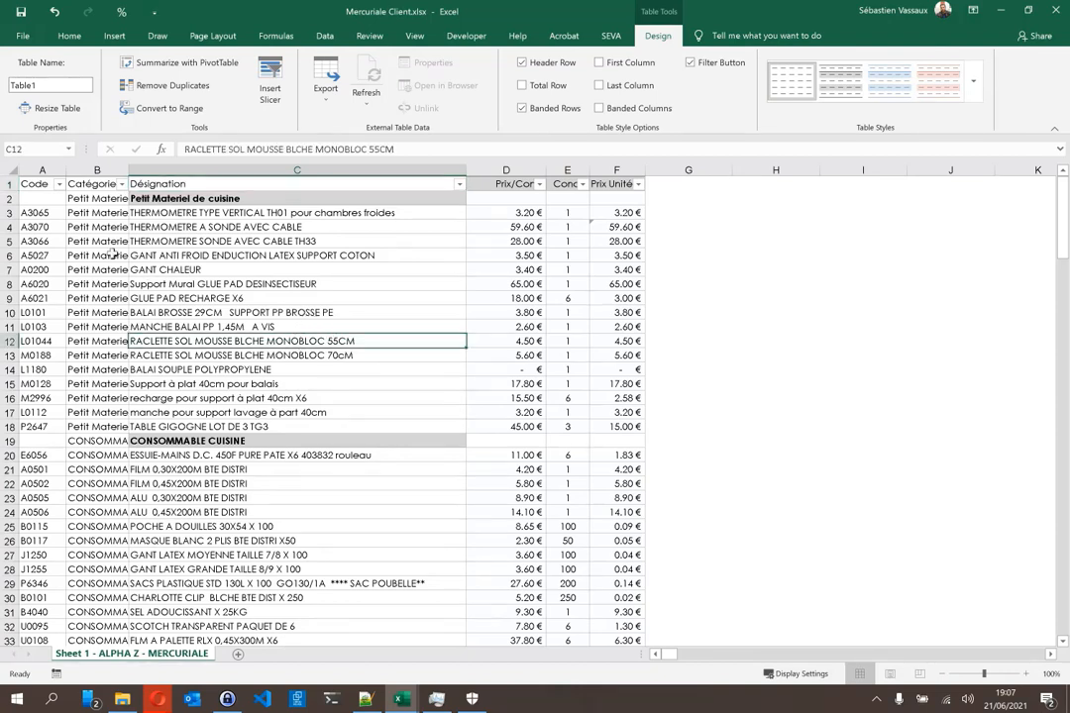
click(151, 197)
click(170, 440)
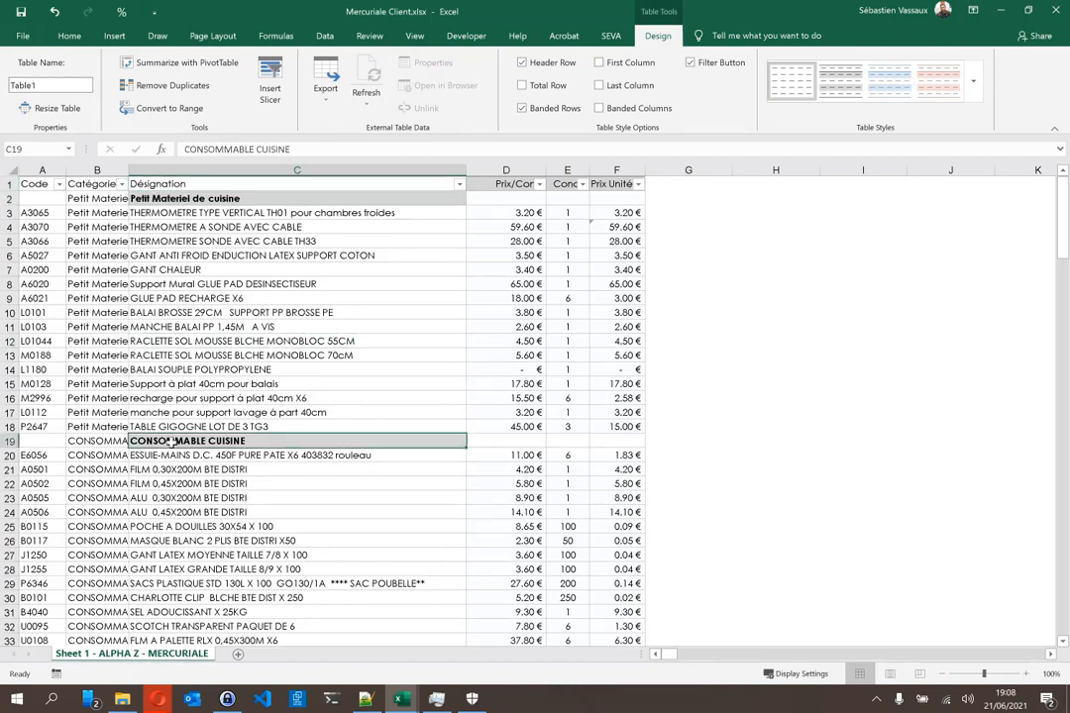
click(58, 185)
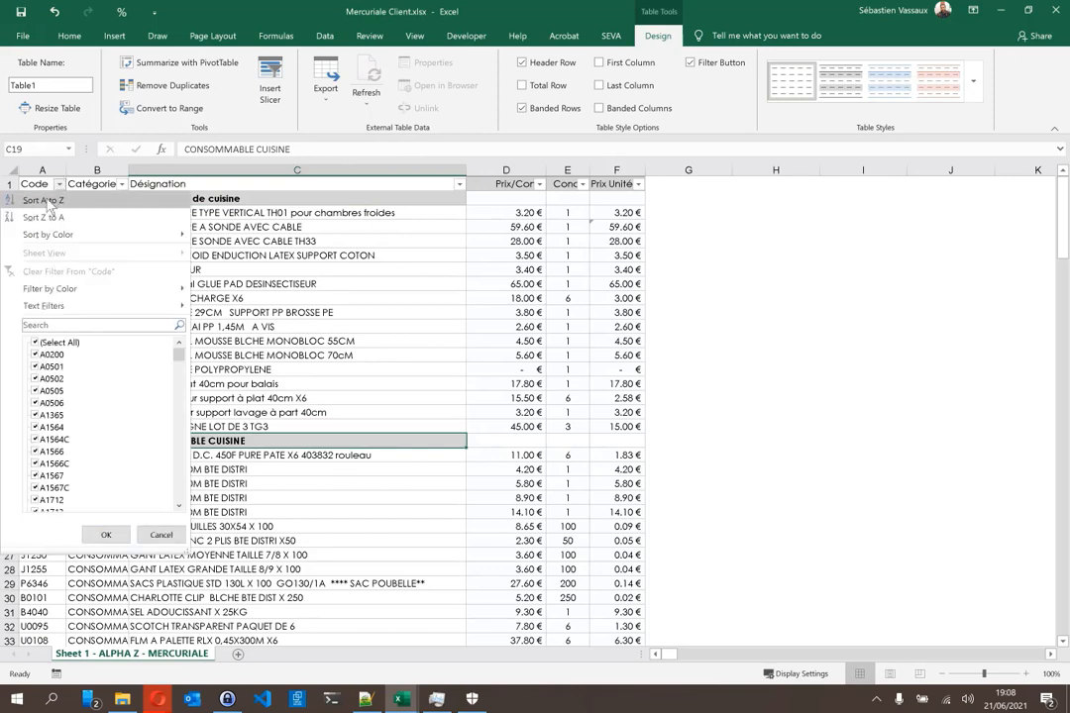
click(45, 200)
- Delete the category heading rows without a code at the end of the table, rows 170 to 181
click(45, 241)
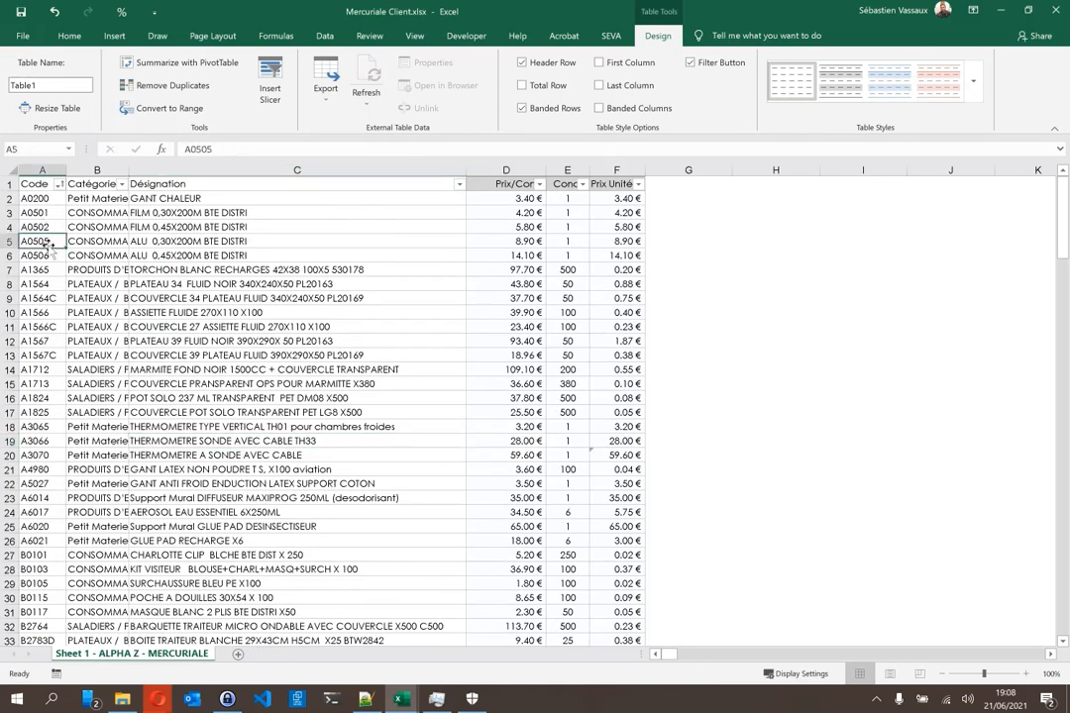
key(ctrl+Down)
key(Down)
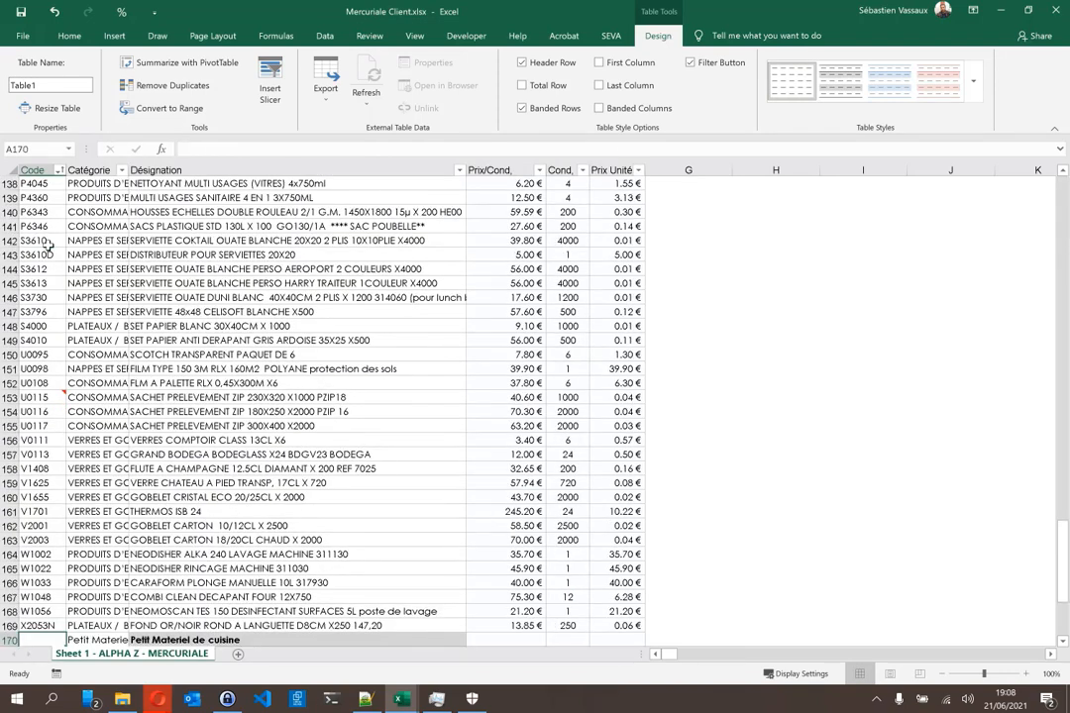
key(ctrl+shift+Down)
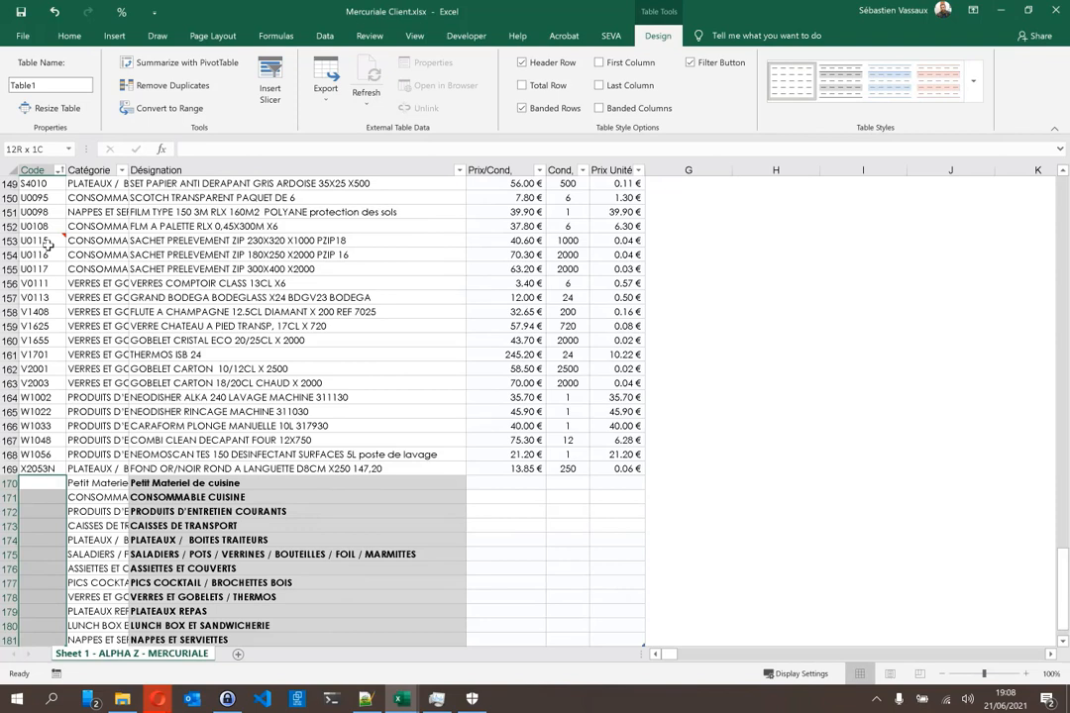
key(shift+space)
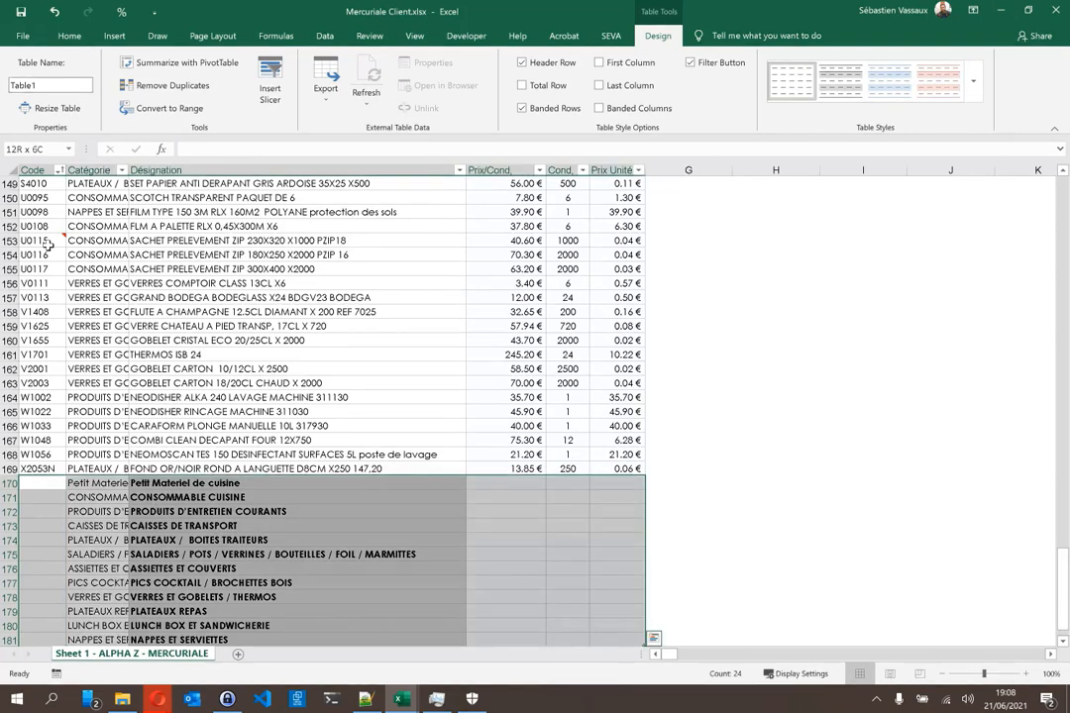
key(shift+space)
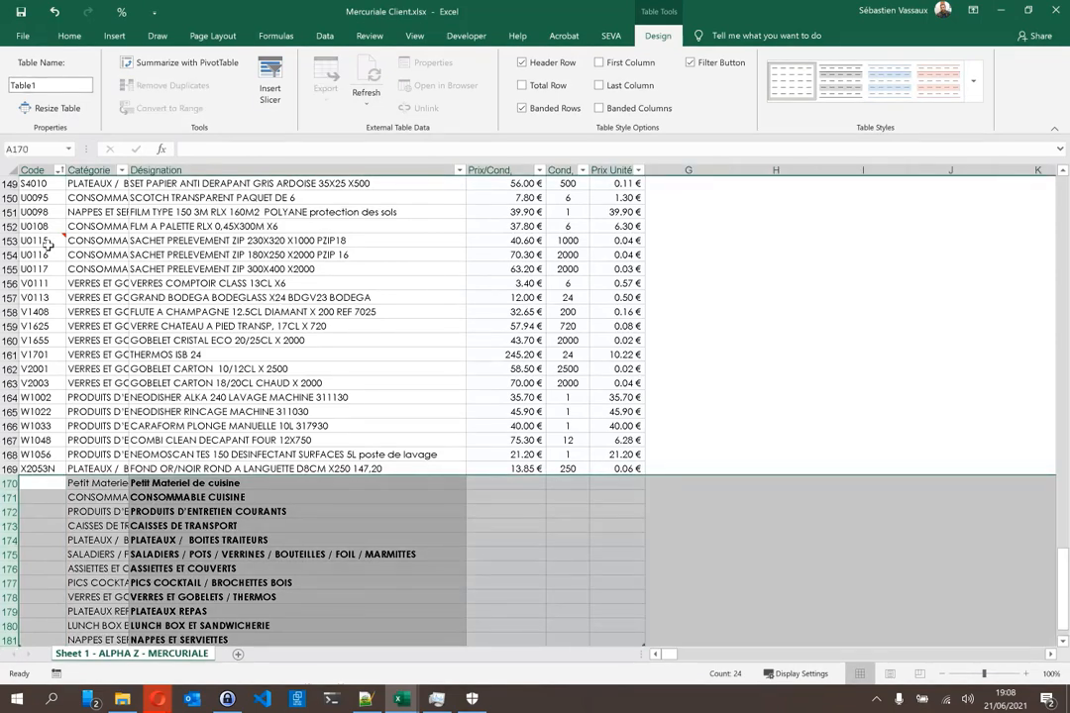
key(ctrl+minus)
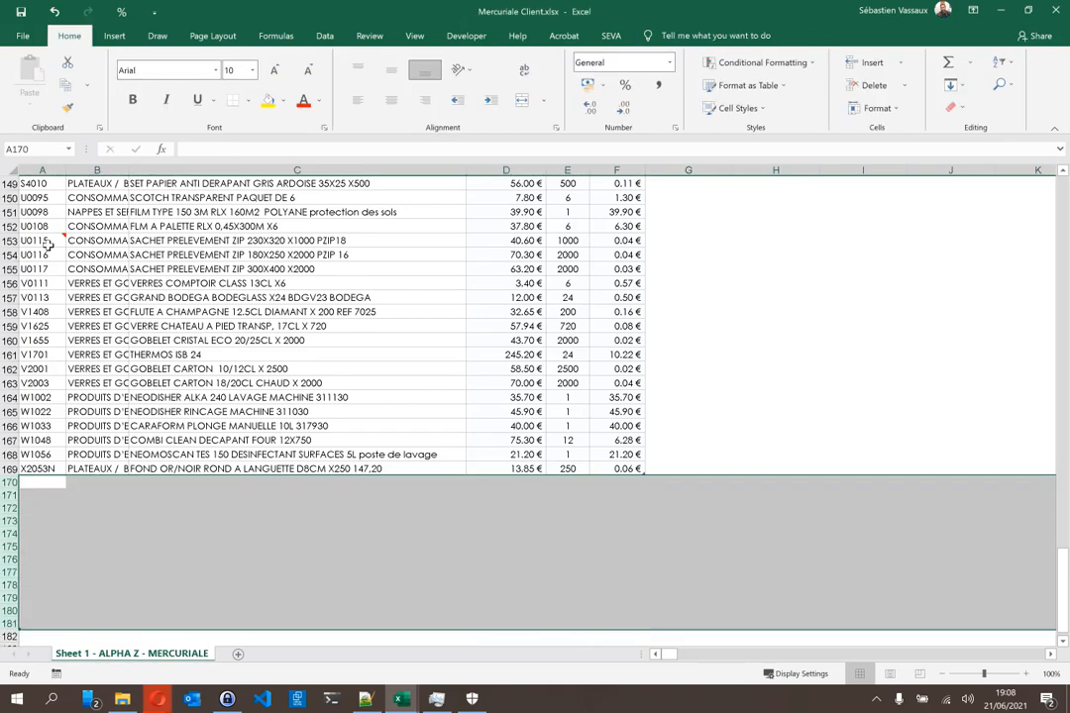
click(418, 453)
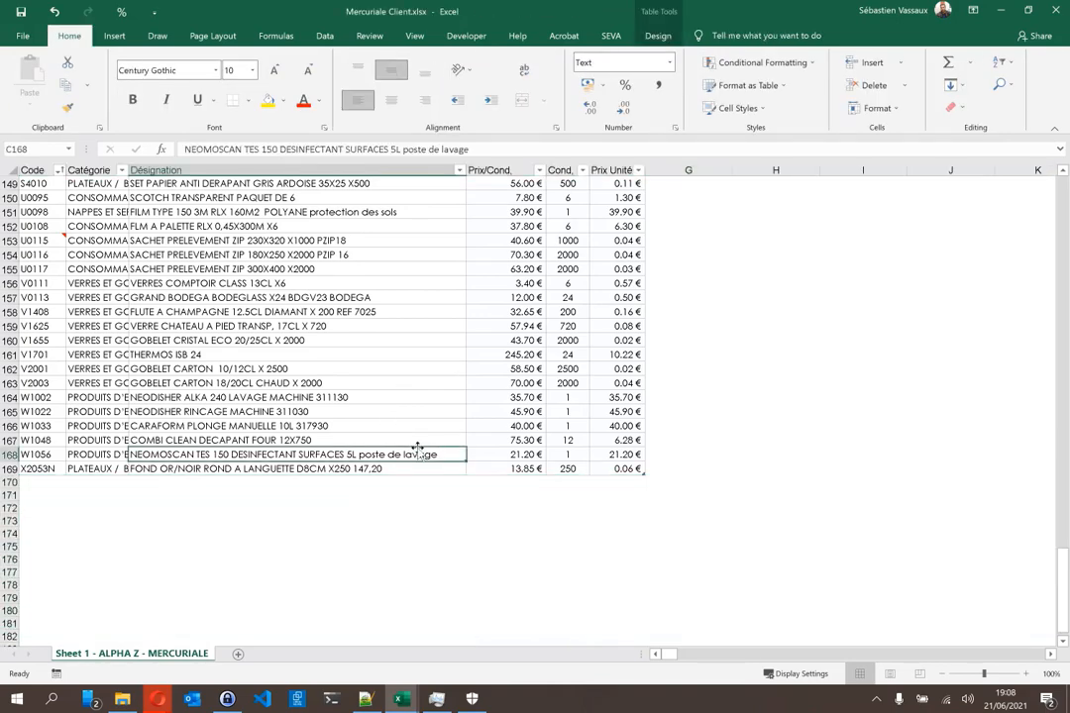
- Clear all formatting from the whole table, including its header row
key(ctrl+Up)
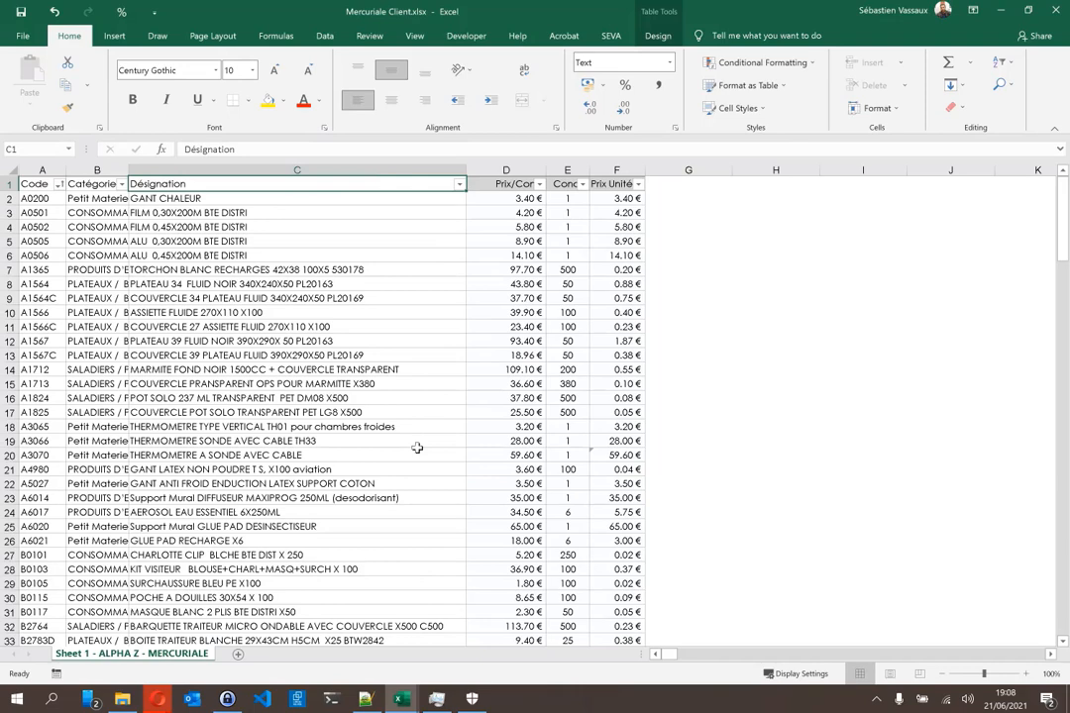
key(ctrl+a)
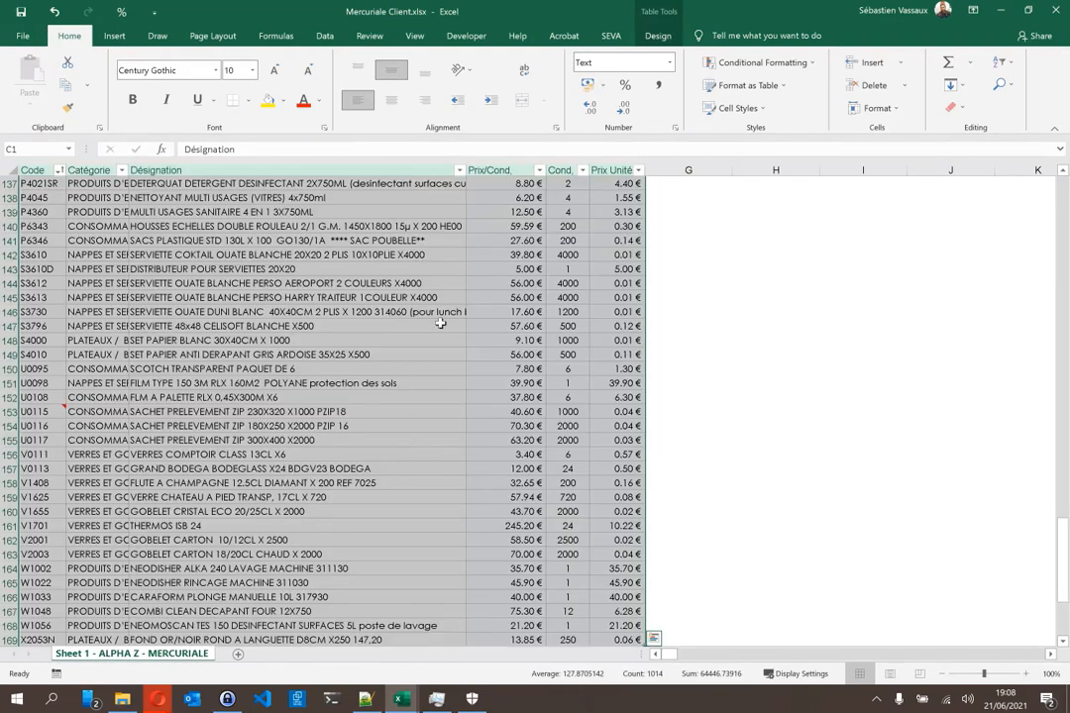
click(959, 108)
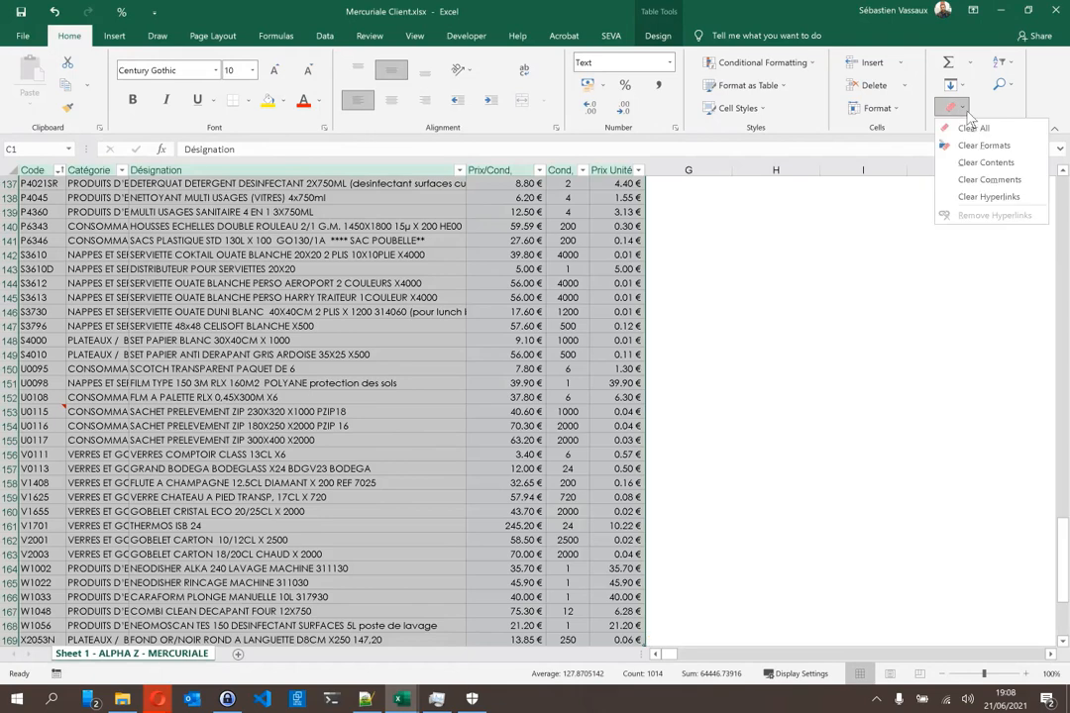
click(969, 147)
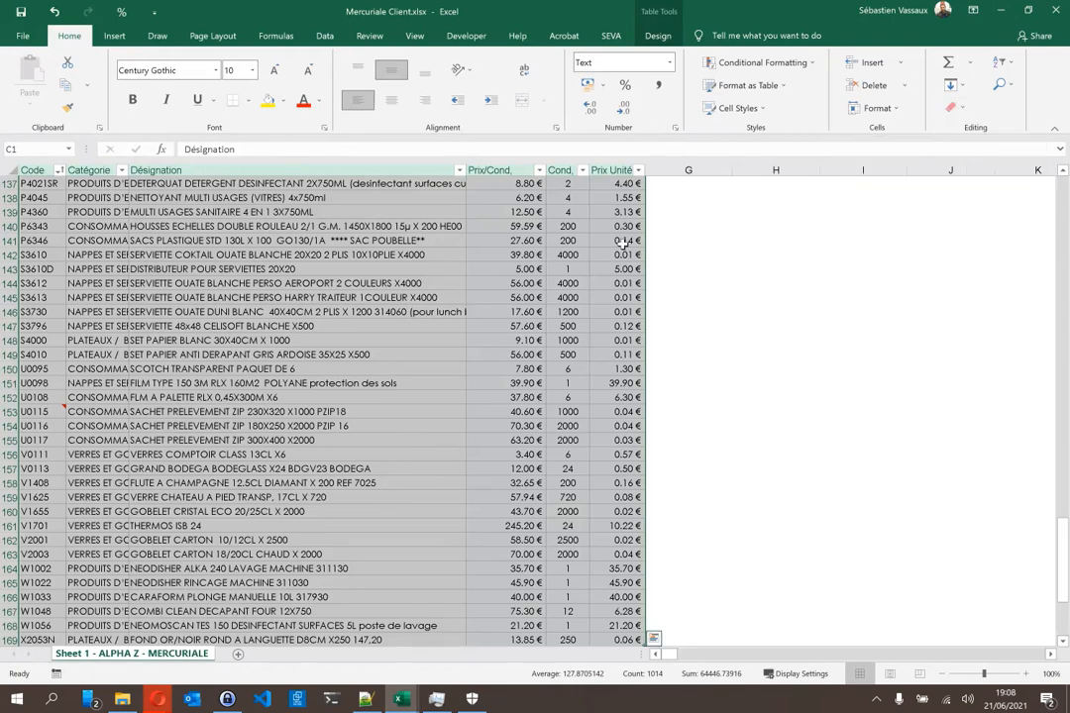
click(616, 213)
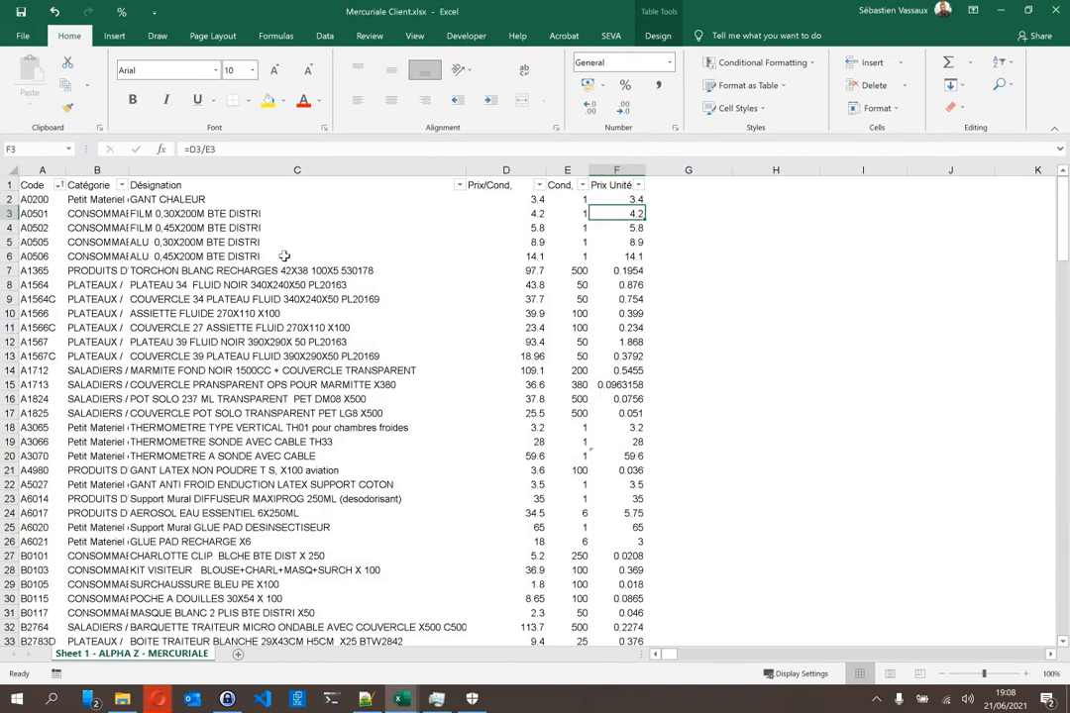
- Insert a blank row above the table headers and copy all headers, Code interne to Fournisseur, from the Import sheet of FoodMeUp_product_import_fr.xlsx
click(7, 185)
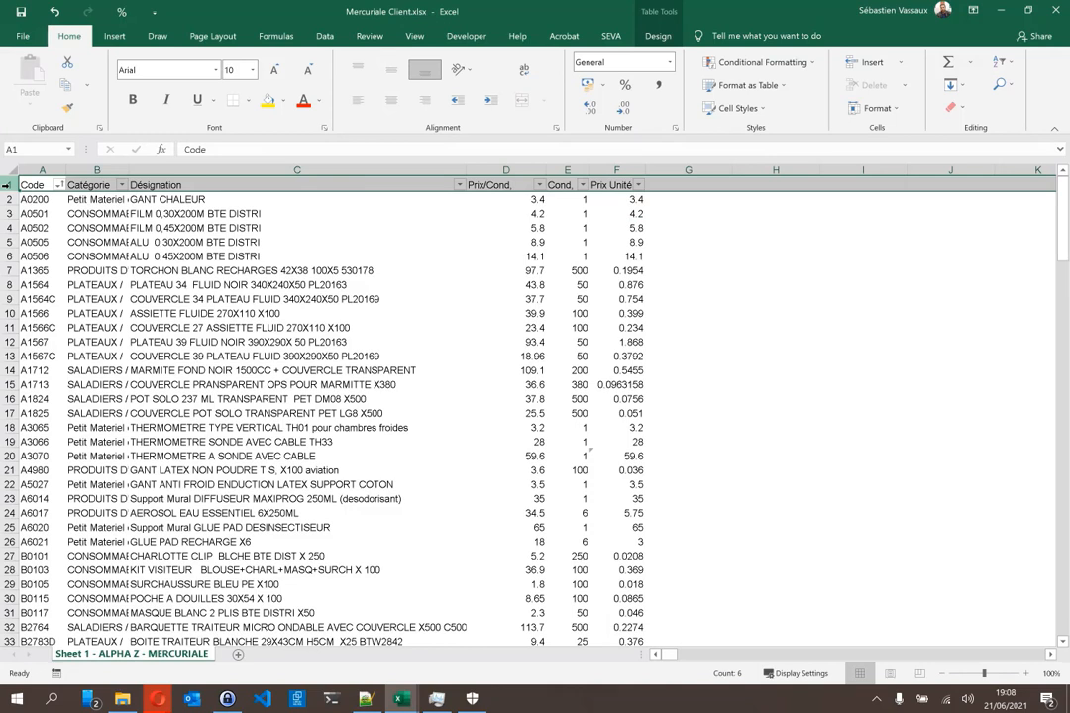
key(ctrl+plus)
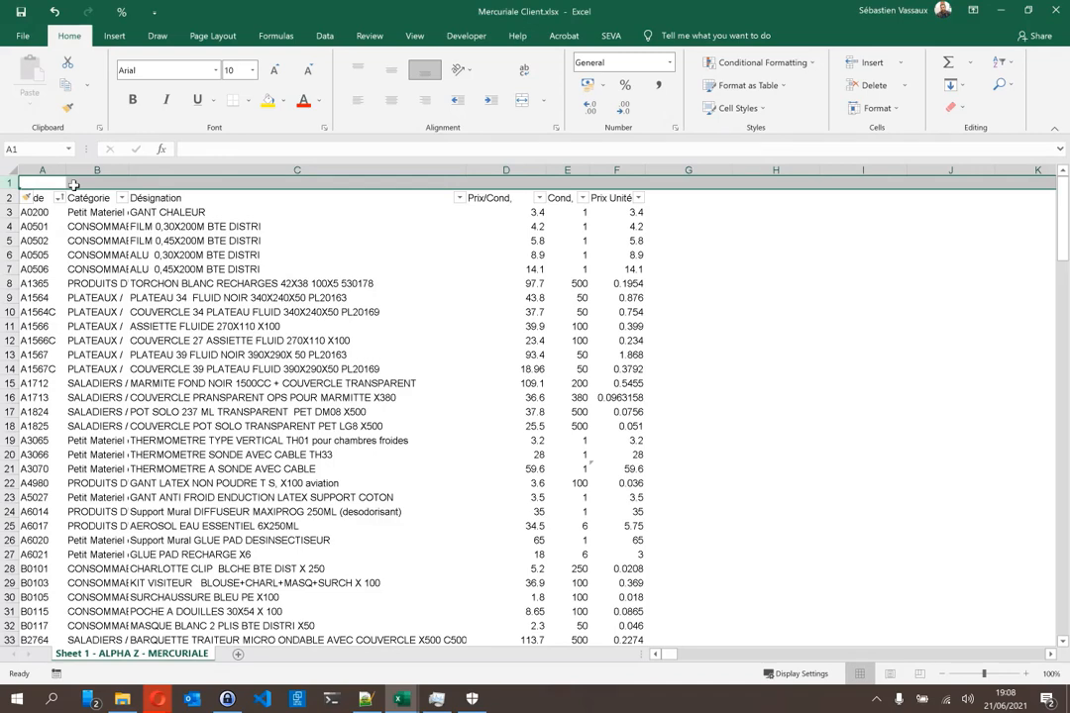
key(alt+Tab)
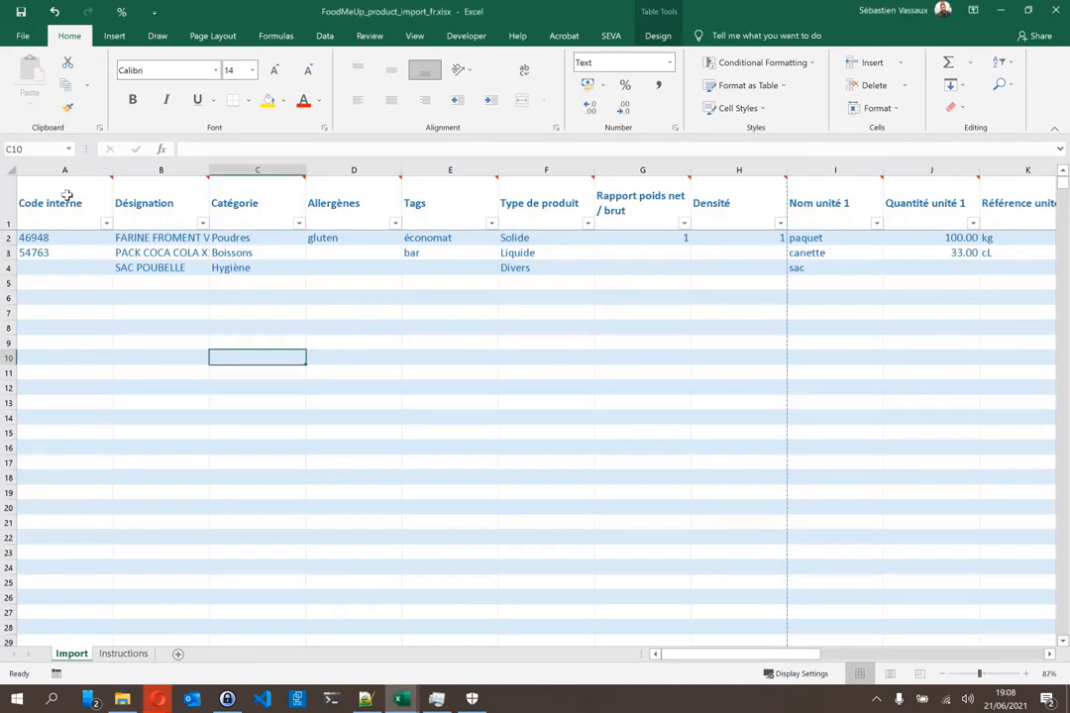
click(67, 195)
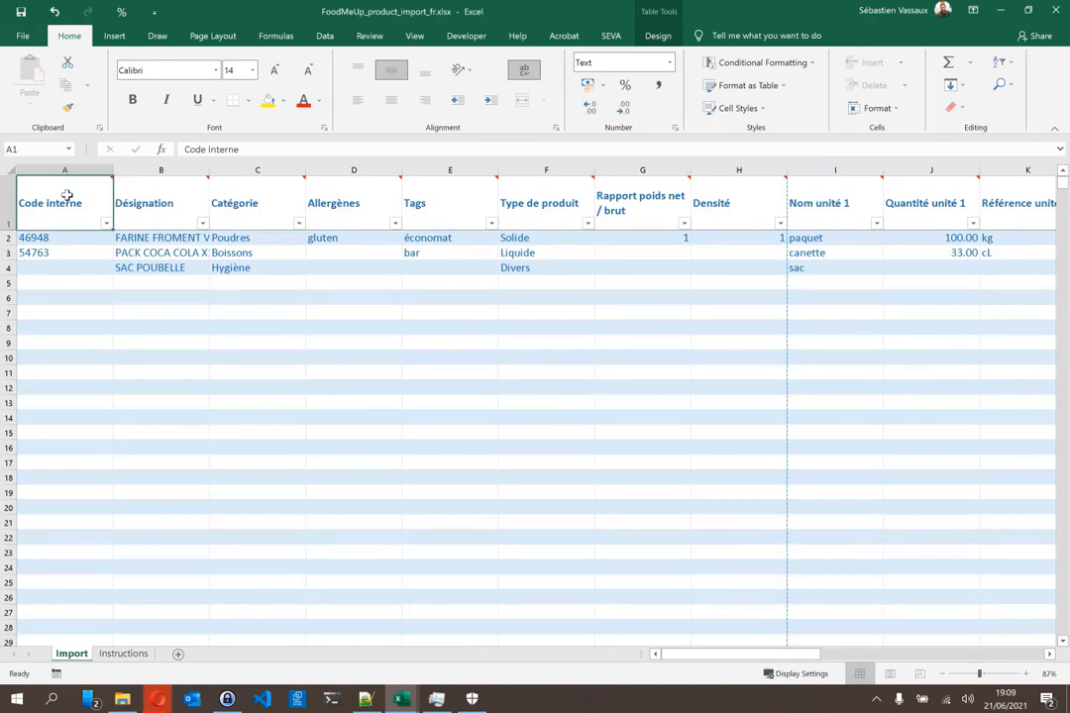
key(ctrl+shift+Right)
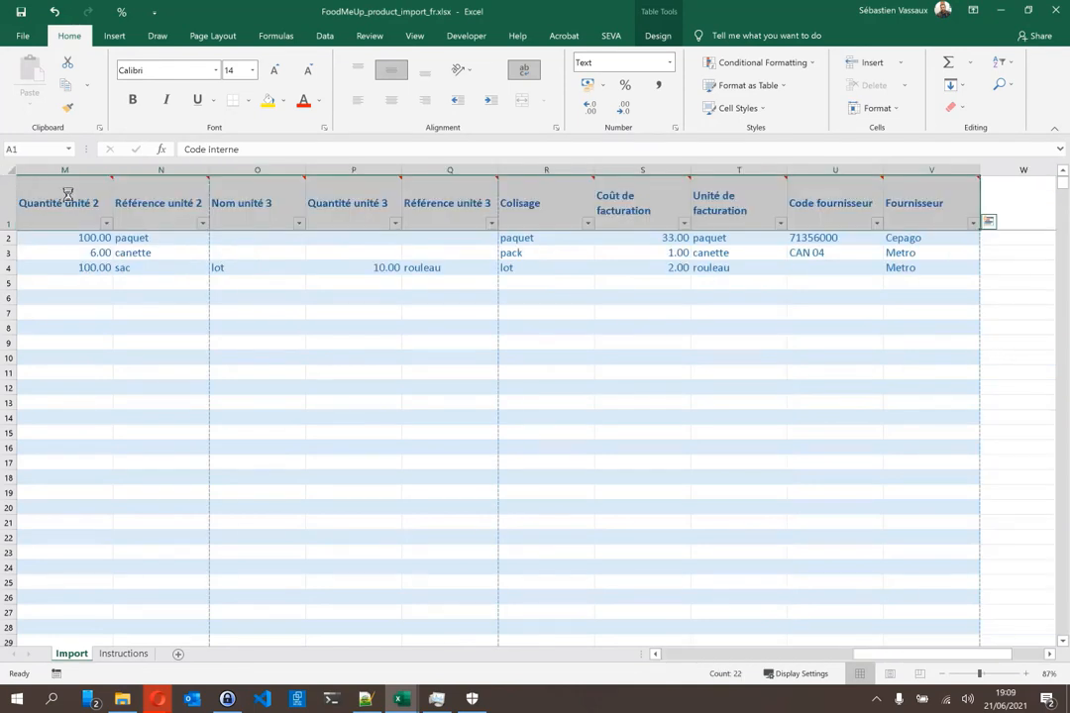
key(ctrl+c)
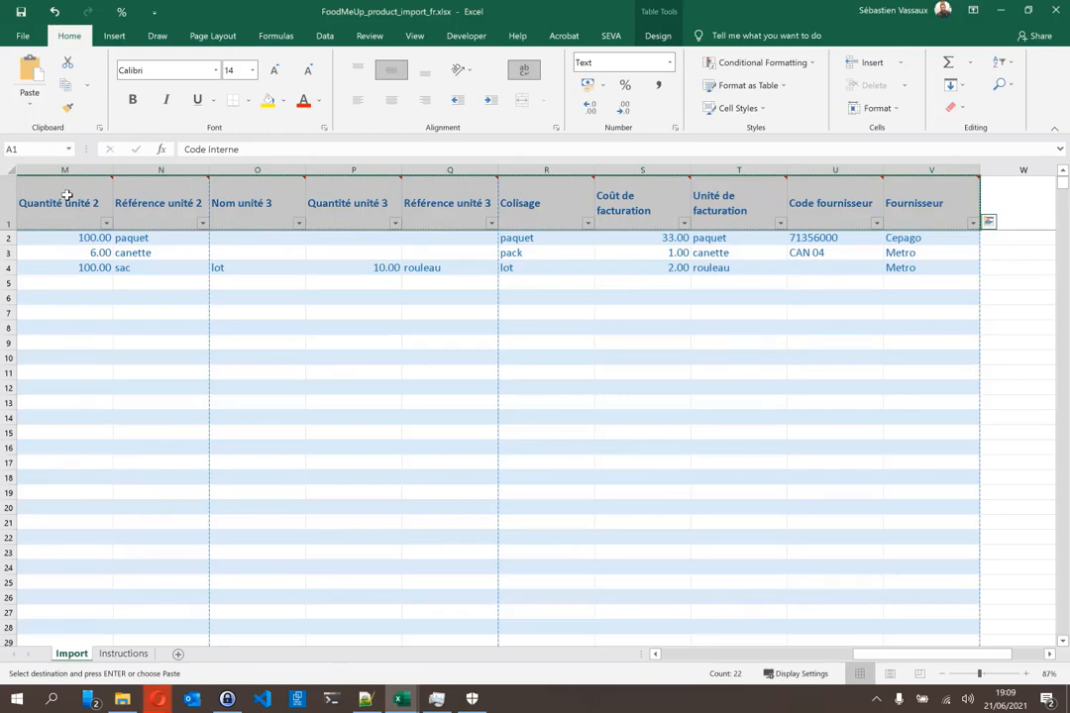
- Paste the copied import headers as values into the blank row 1 of Mercuriale Client.xlsx, starting at A1
key(alt+Tab)
click(46, 188)
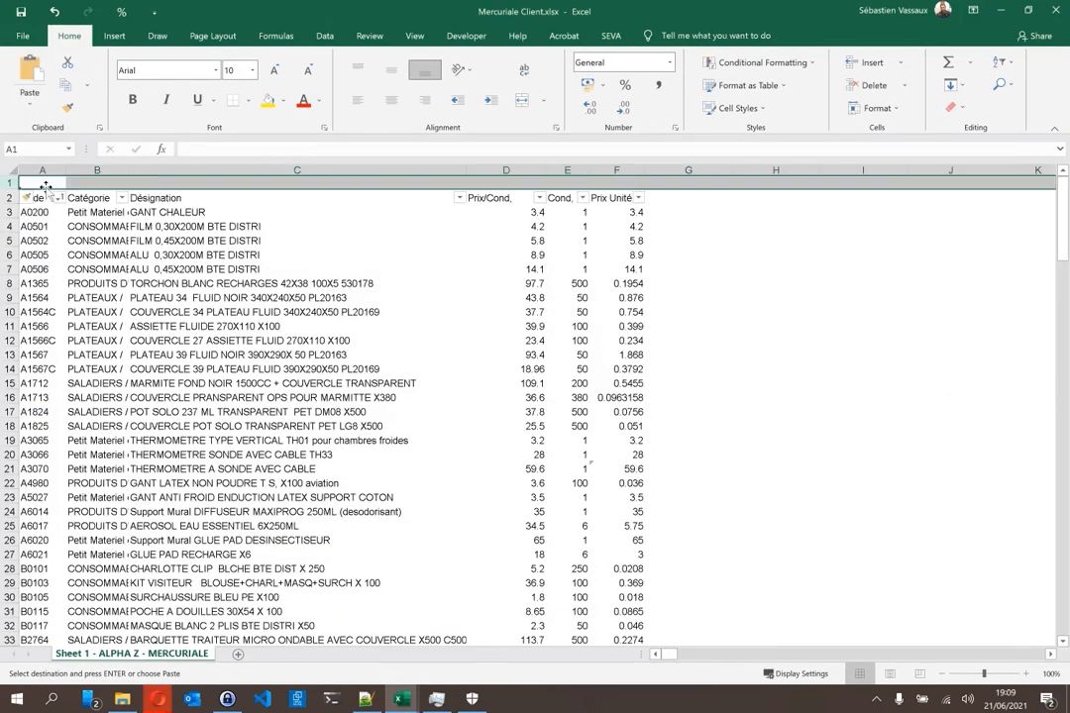
click(37, 183)
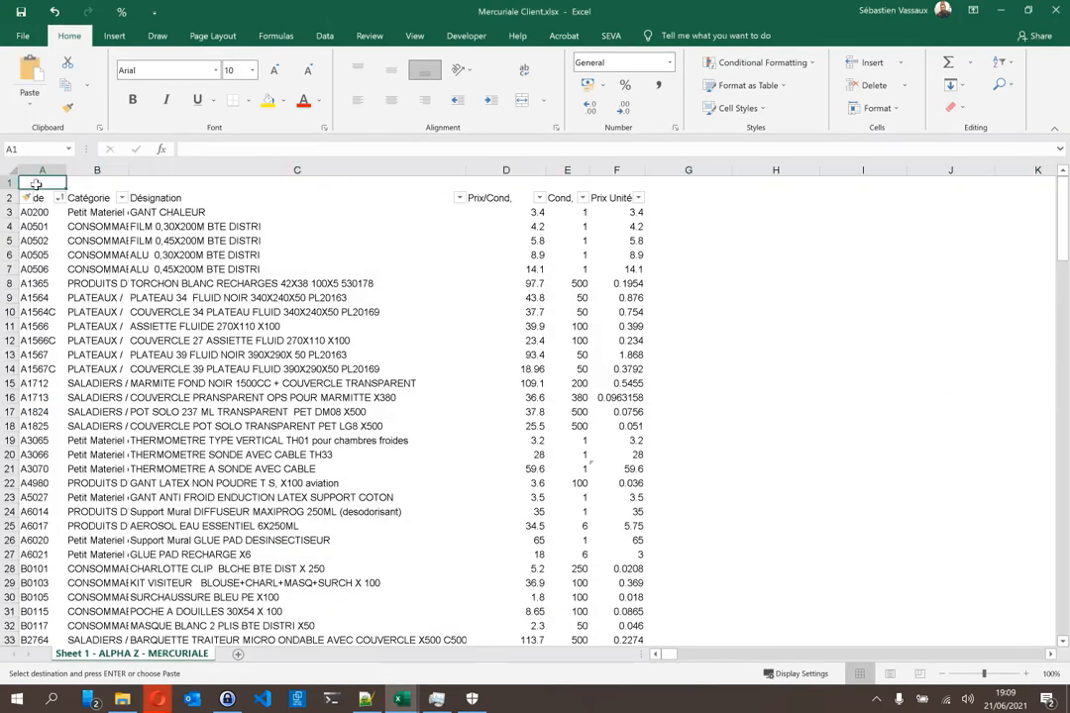
click(29, 103)
click(19, 208)
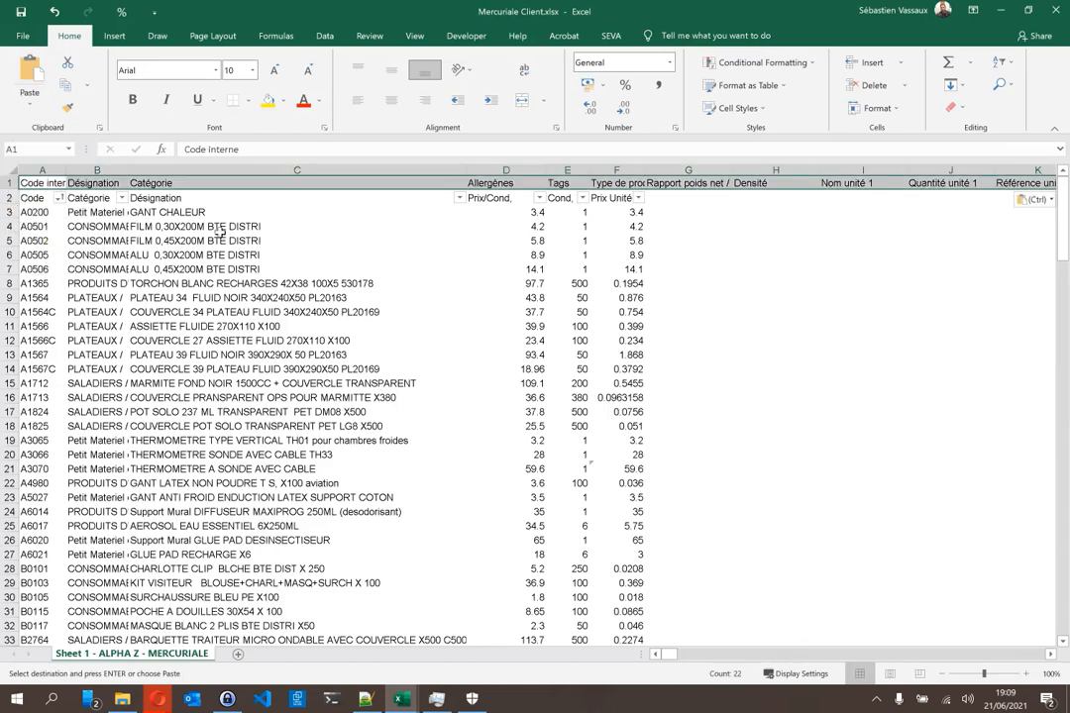
- Move the table's Désignation column before Catégorie to match the import headers, and widen column B to fit the product names
click(174, 198)
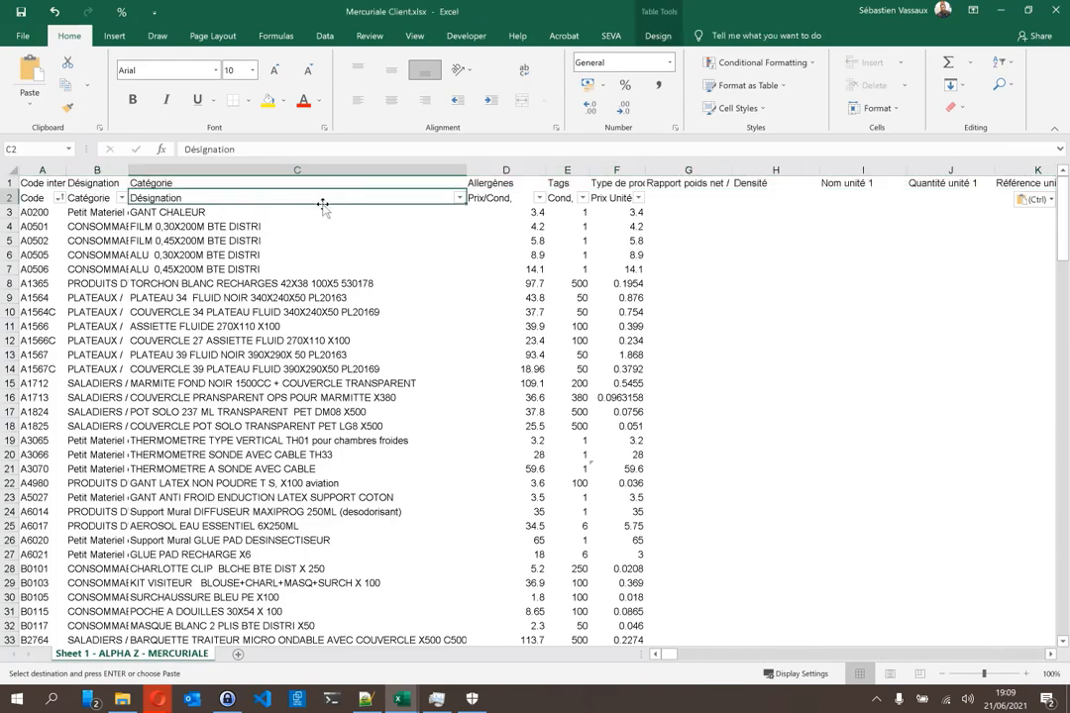
click(160, 198)
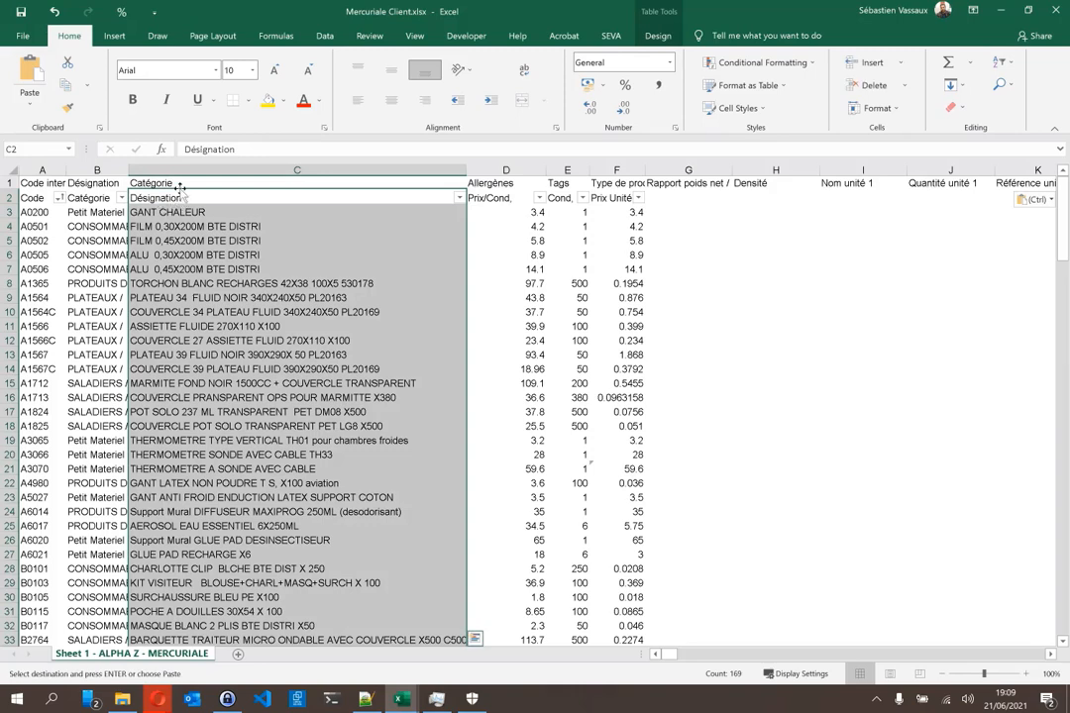
drag(157, 190, 75, 198)
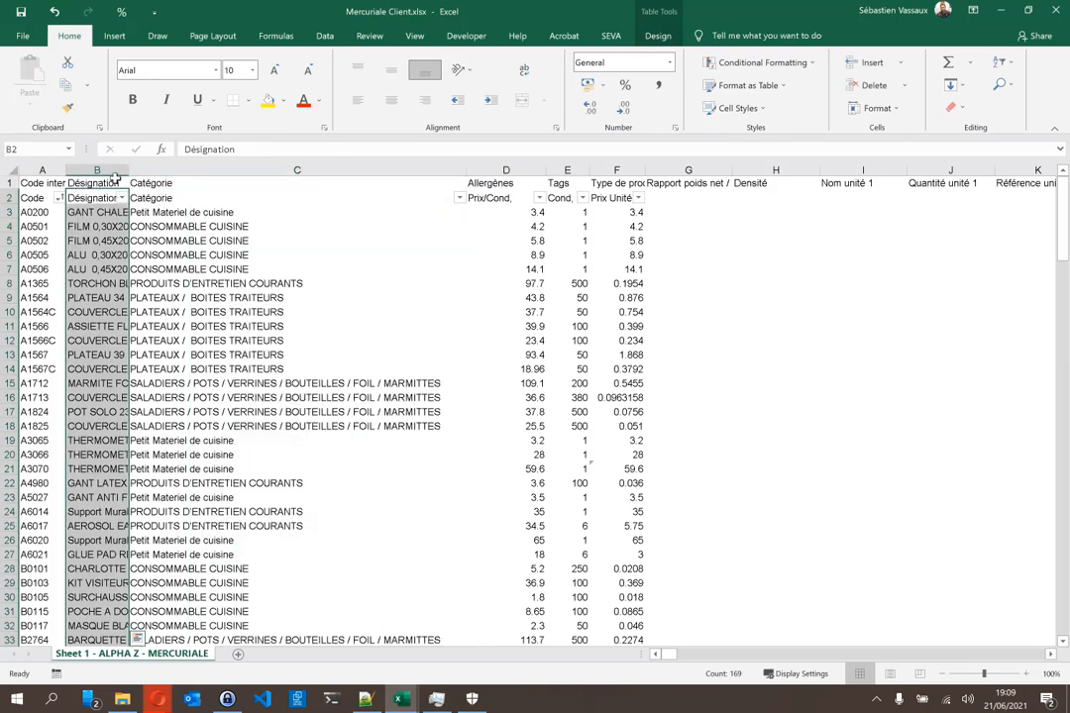
drag(129, 171, 344, 168)
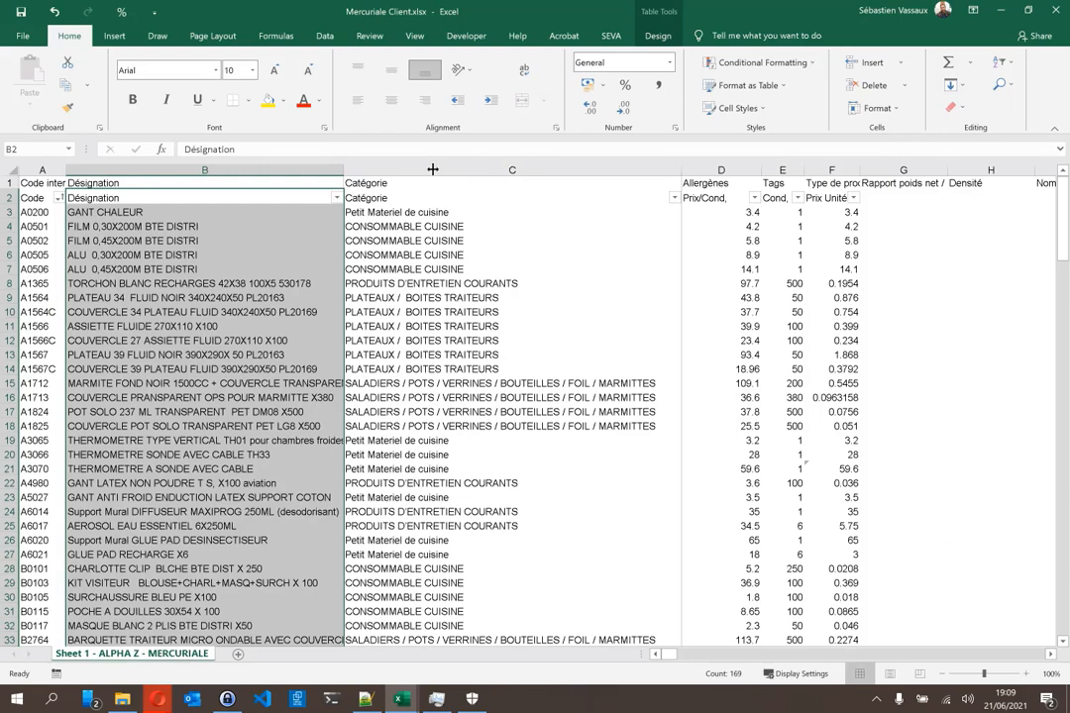
- Narrow the Catégorie column and move the Prix Unité column under the Coût de facturation header in column S
drag(432, 170, 433, 170)
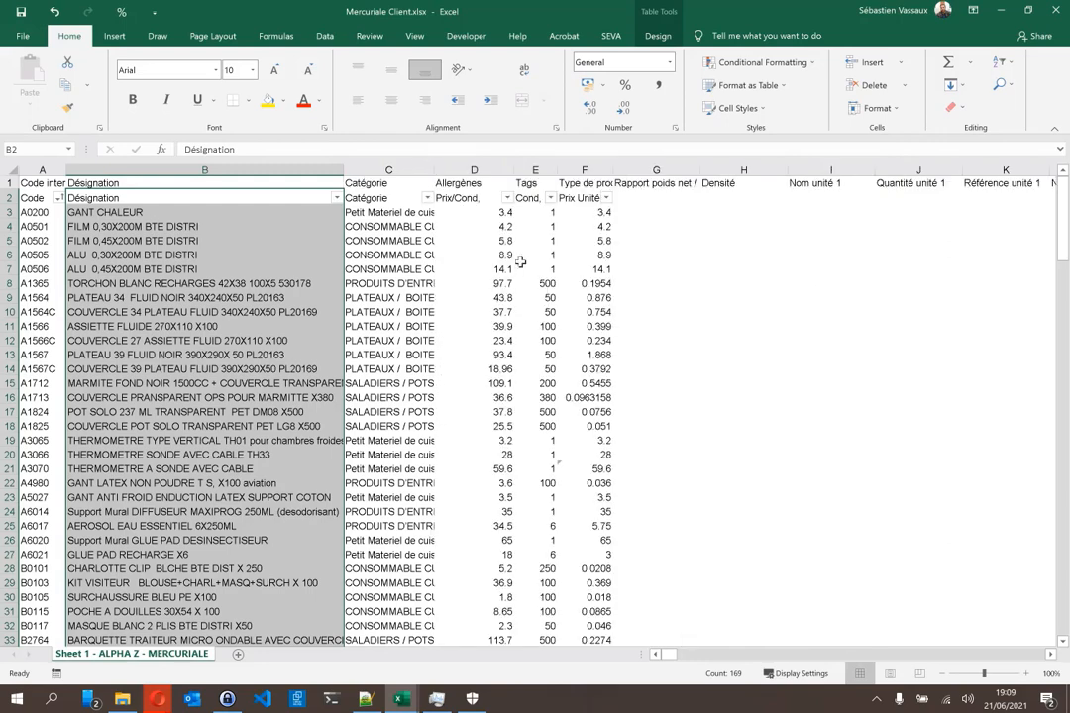
click(484, 212)
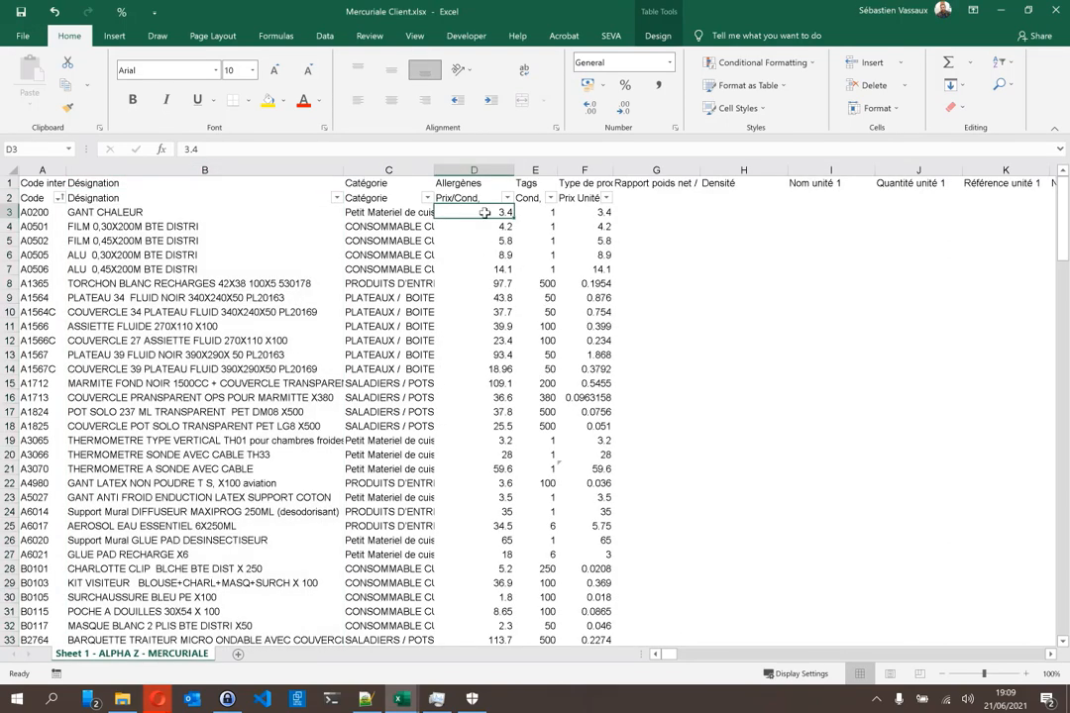
key(Up)
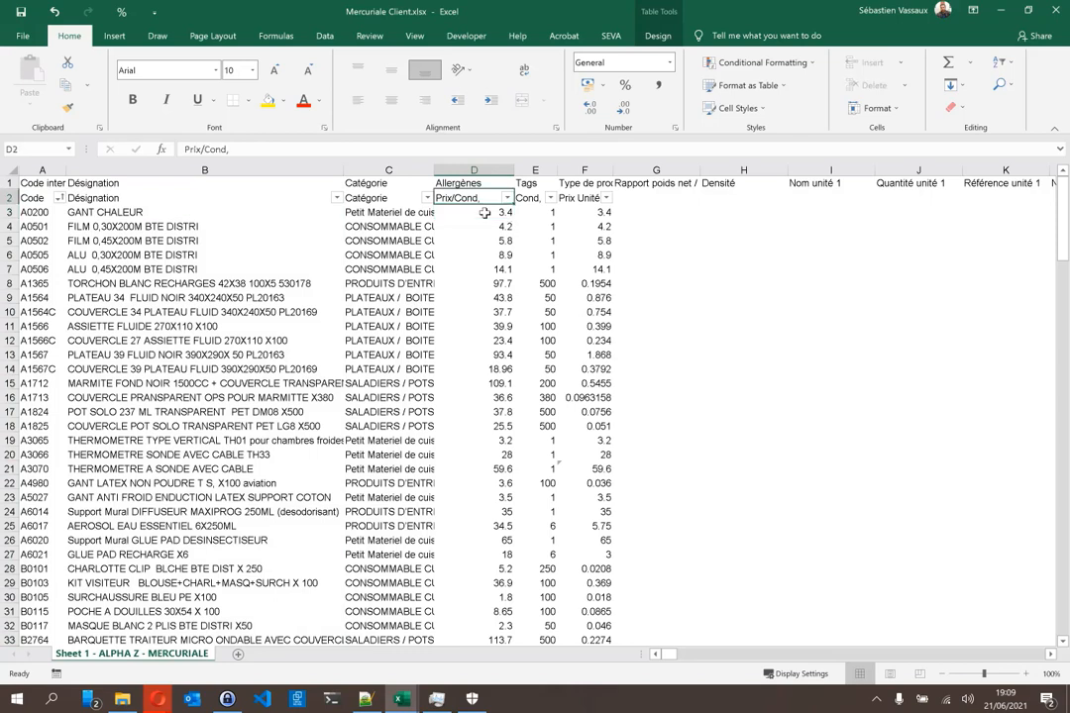
key(Right)
key(Right)
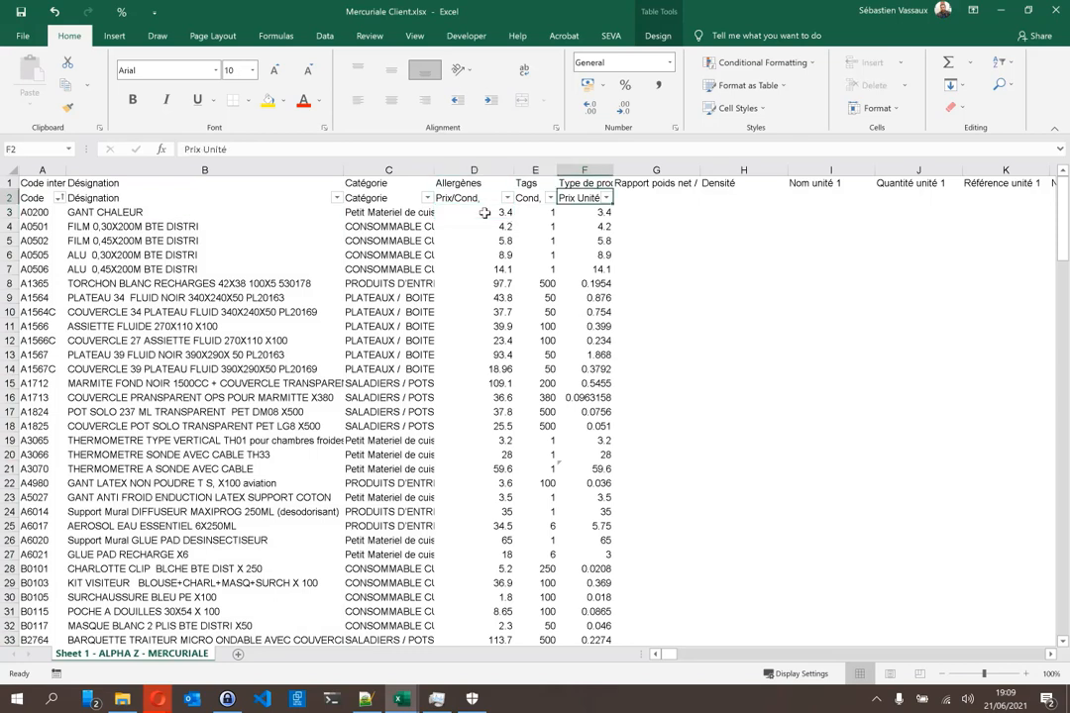
click(581, 203)
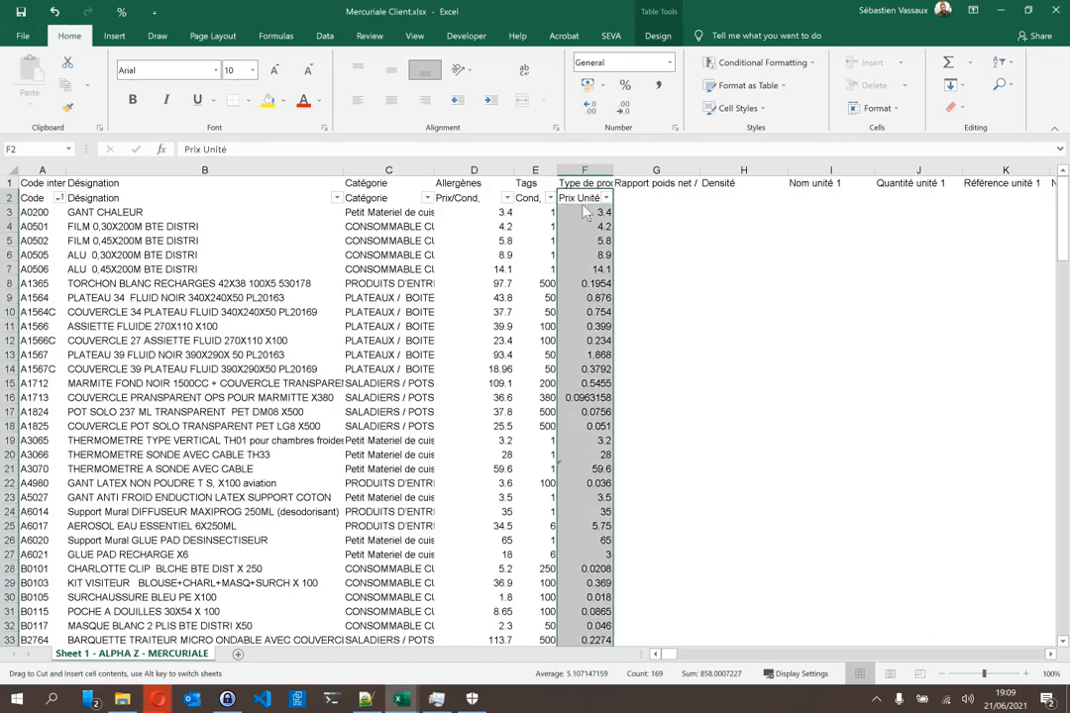
drag(592, 206, 841, 201)
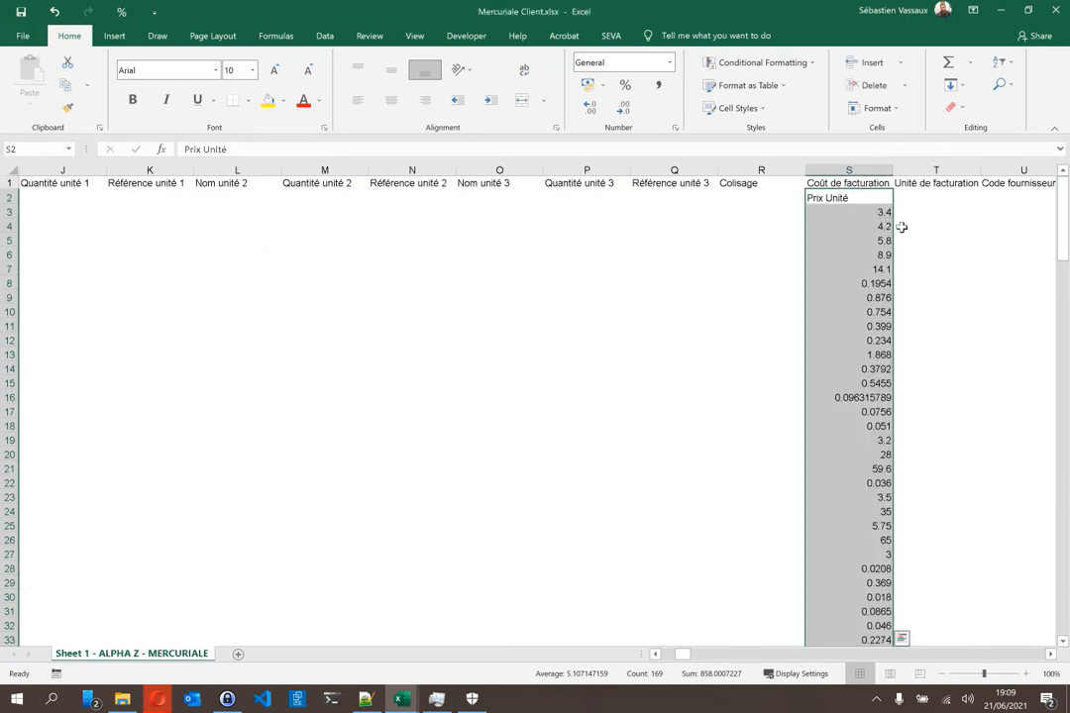
click(788, 204)
click(843, 197)
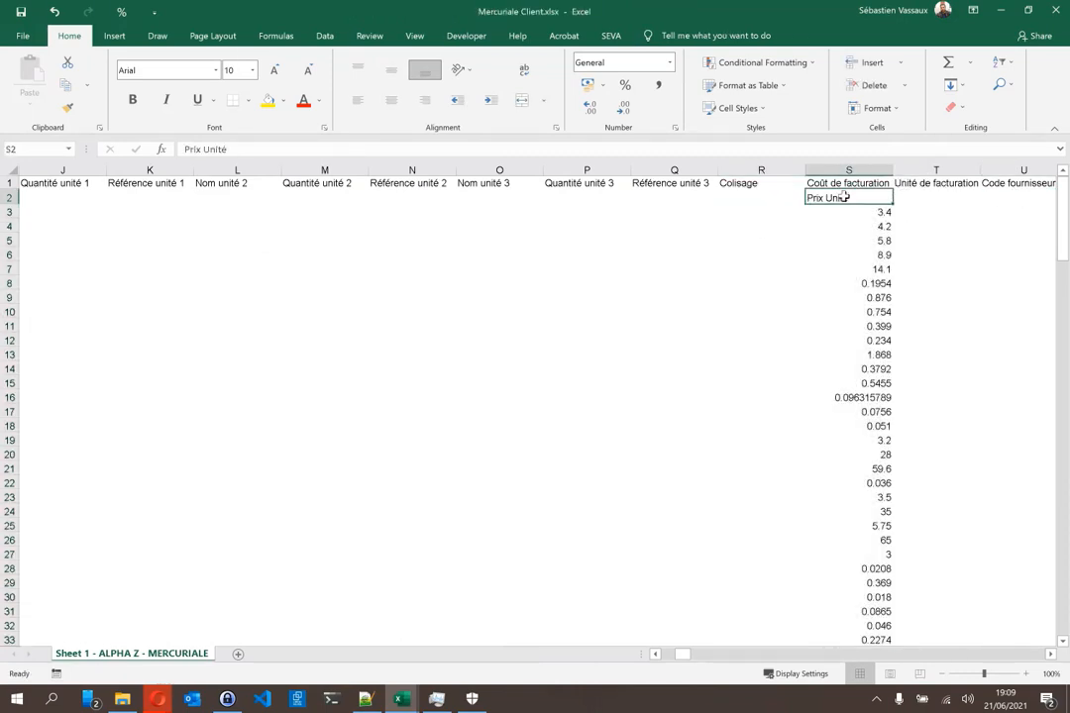
key(Home)
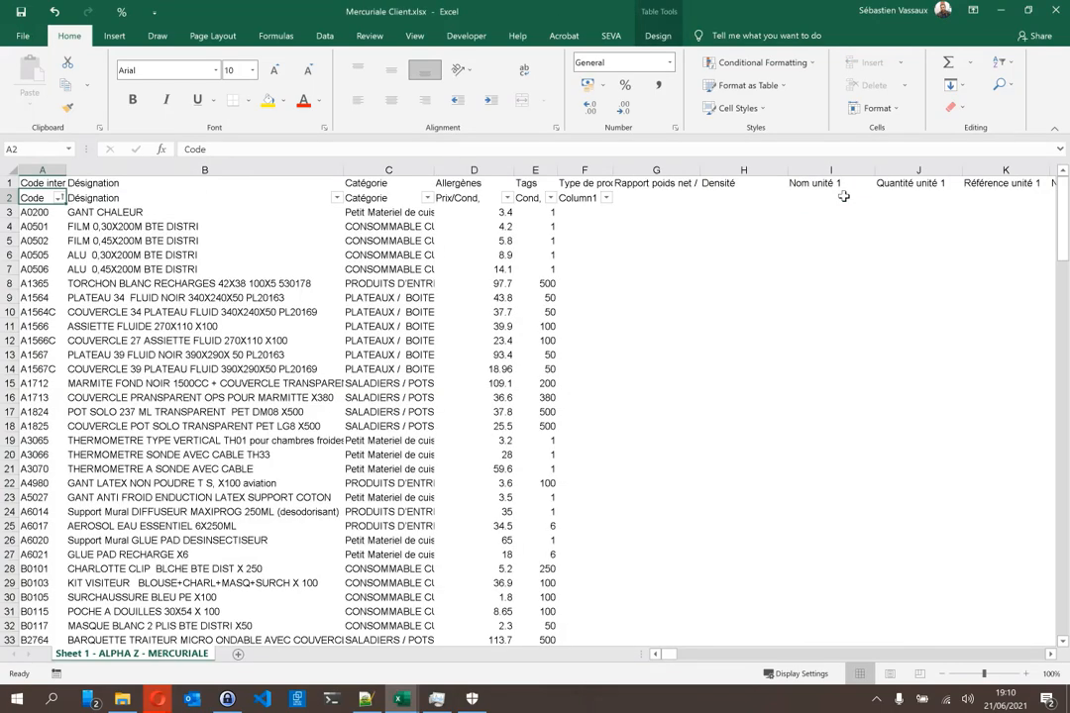
- Resize the table to the range $A$2:$V$170 so it spans every import header through Fournisseur
click(657, 199)
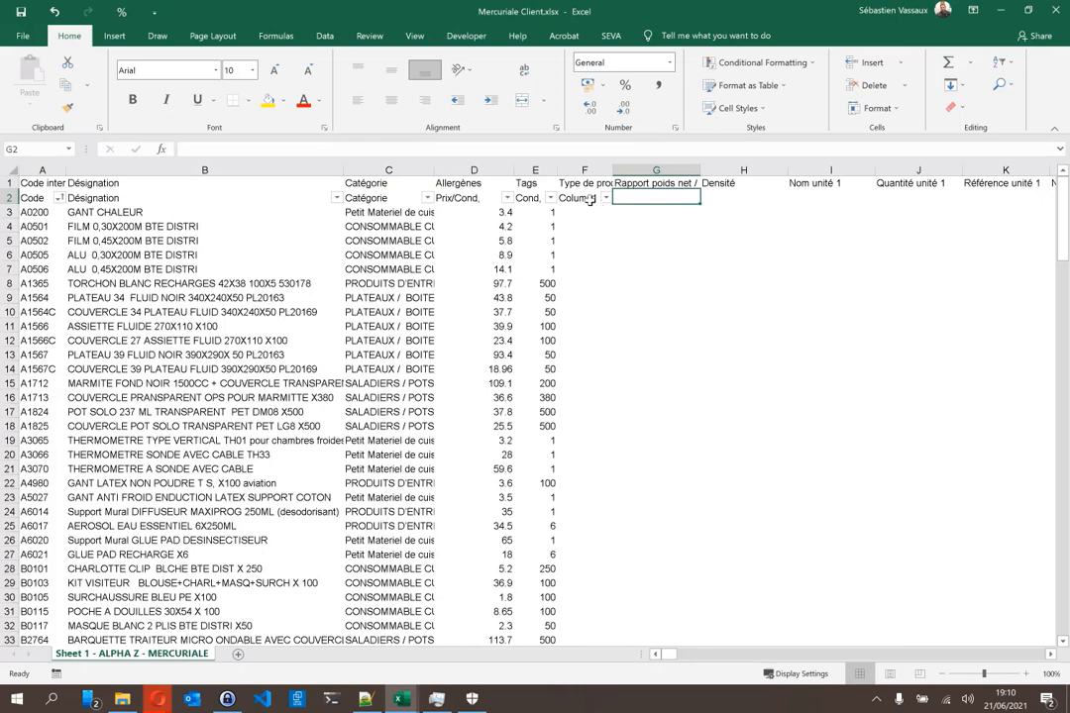
key(Up)
key(ctrl+Right)
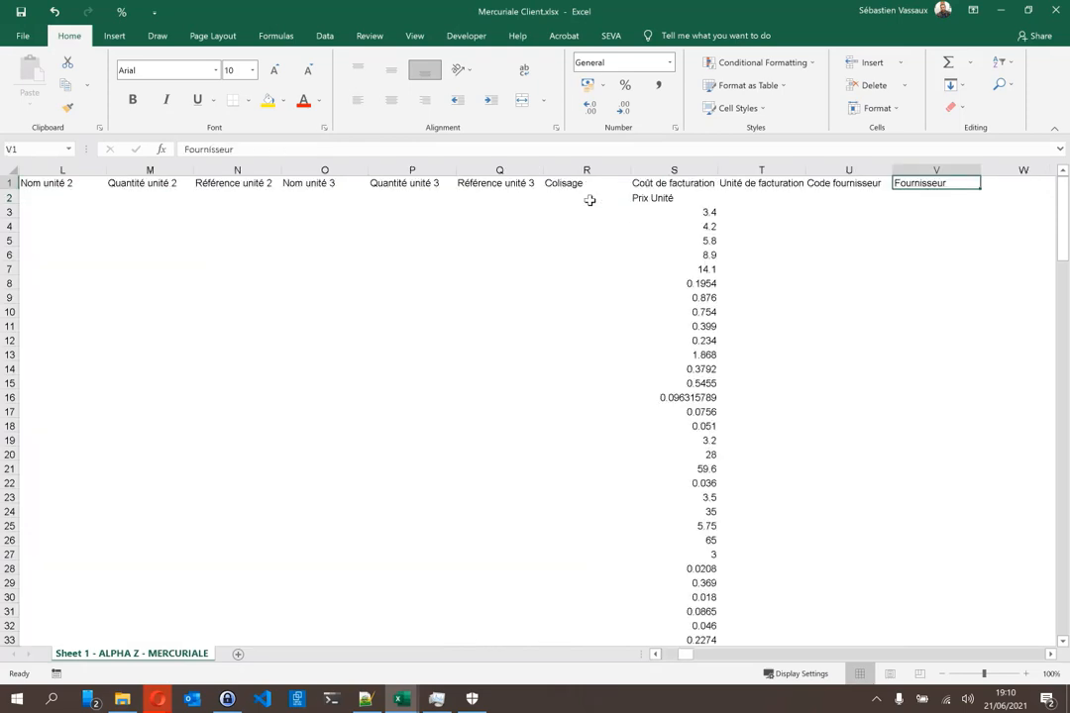
key(ctrl+Left)
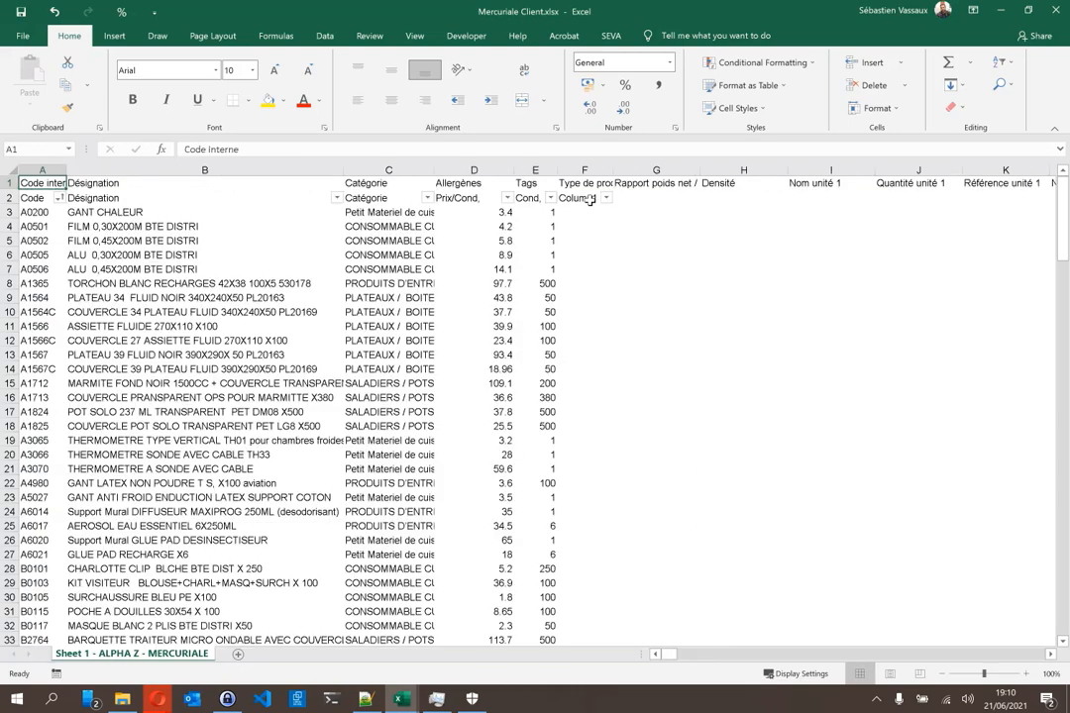
click(475, 225)
click(661, 38)
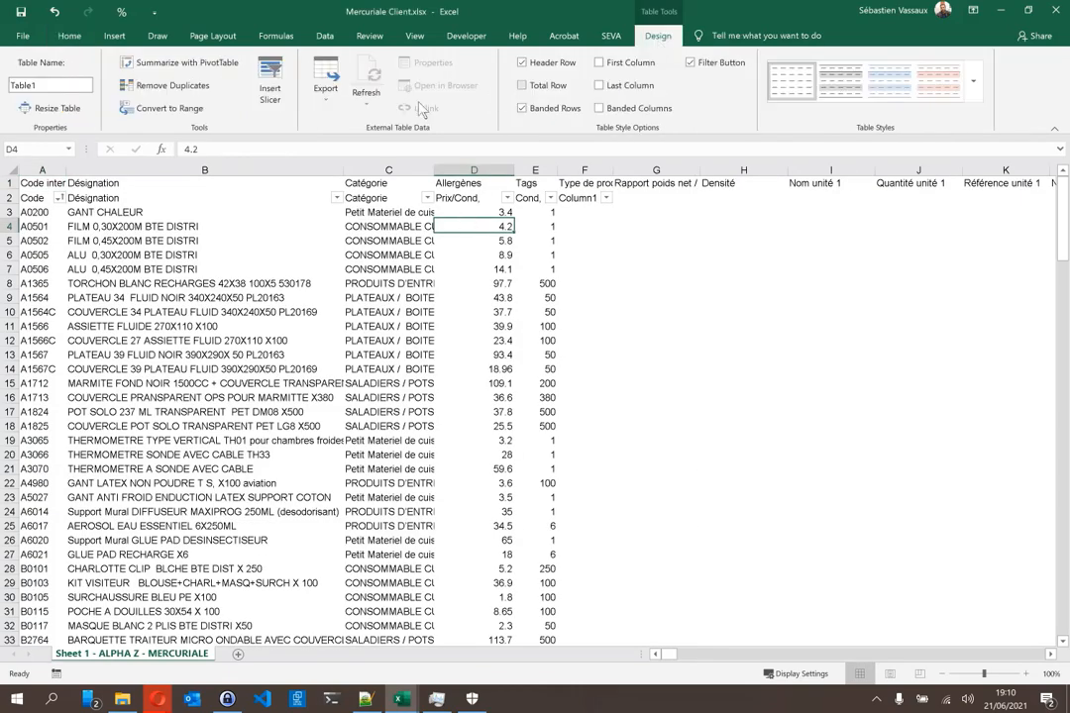
click(50, 107)
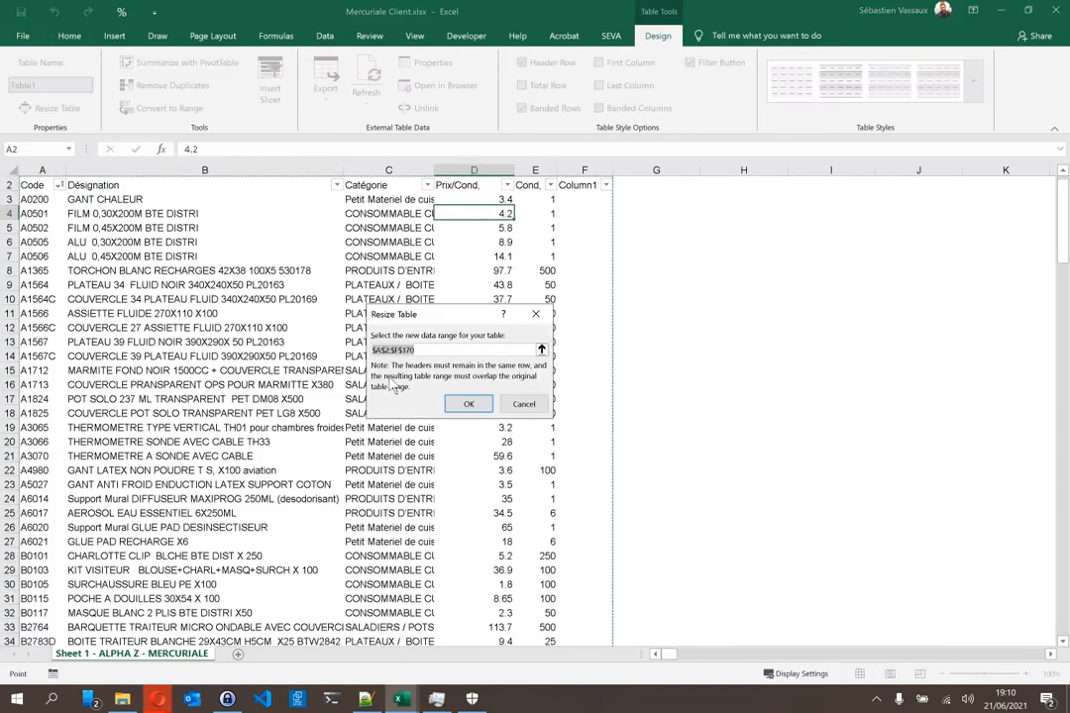
click(399, 350)
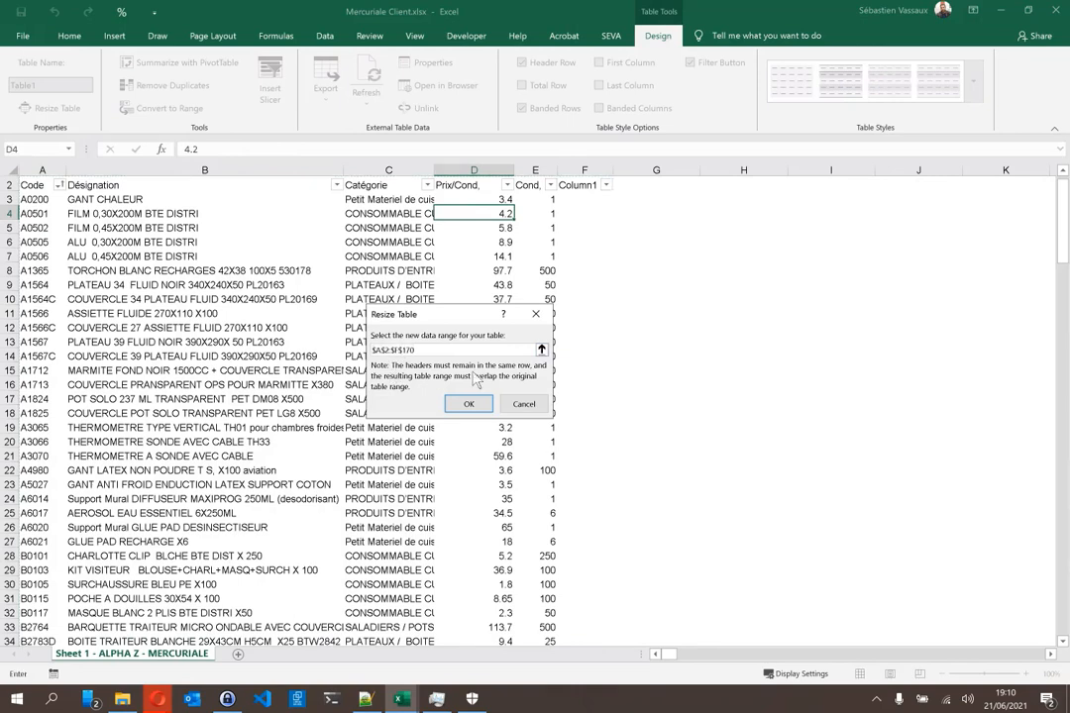
click(469, 404)
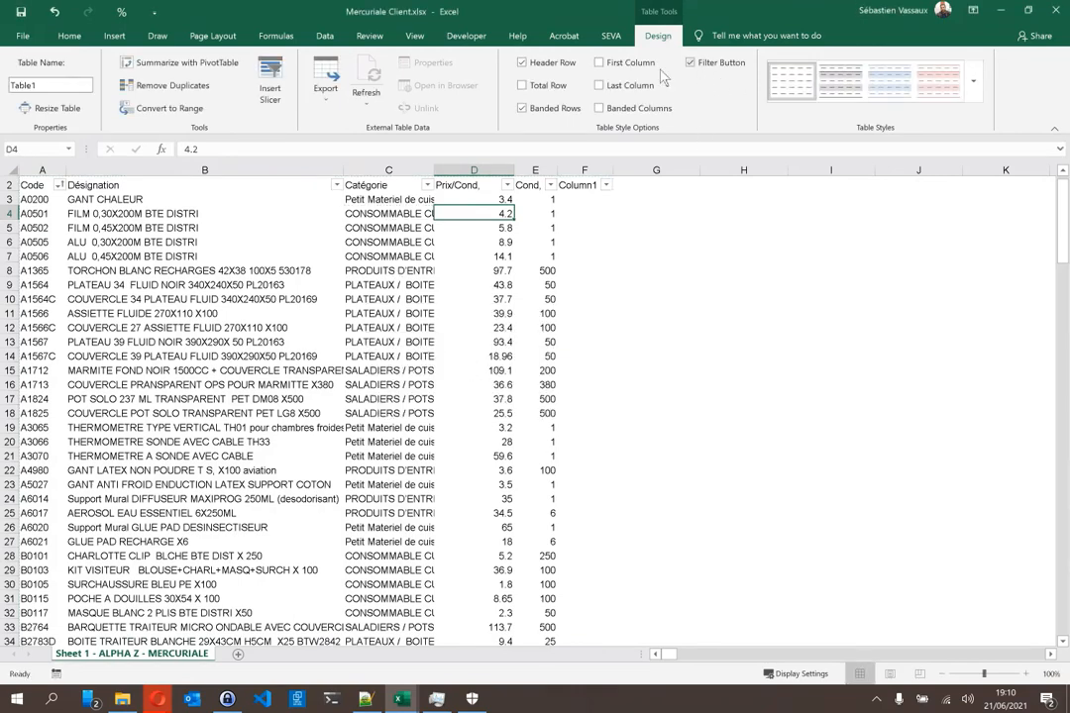
click(50, 107)
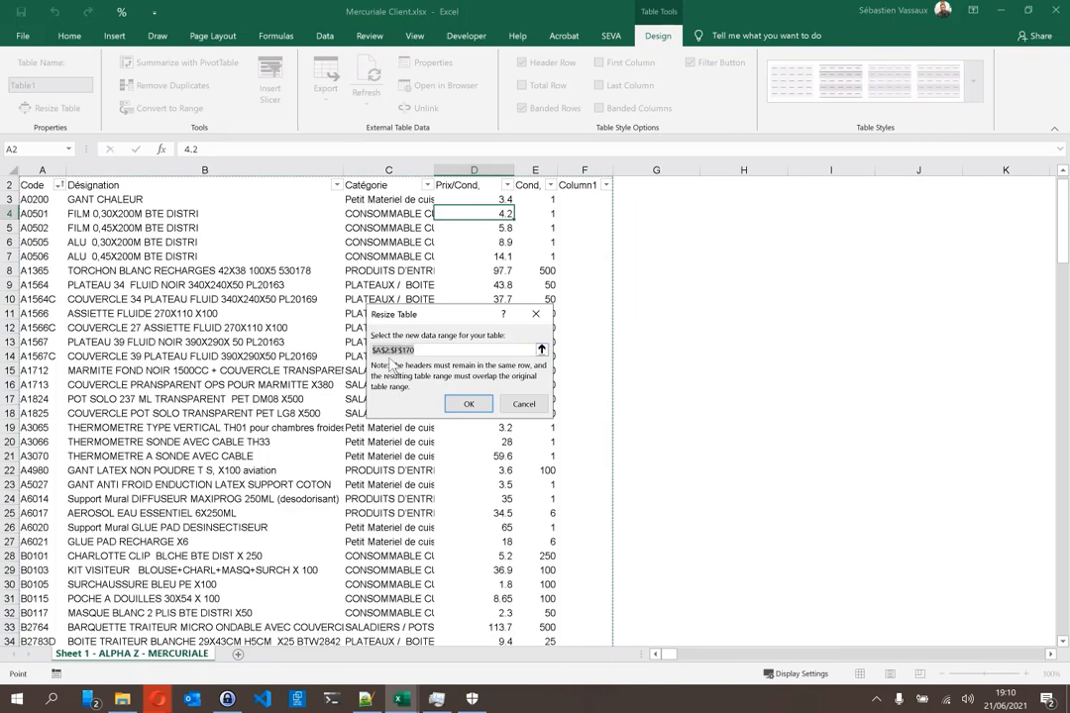
click(400, 350)
key(BackSpace)
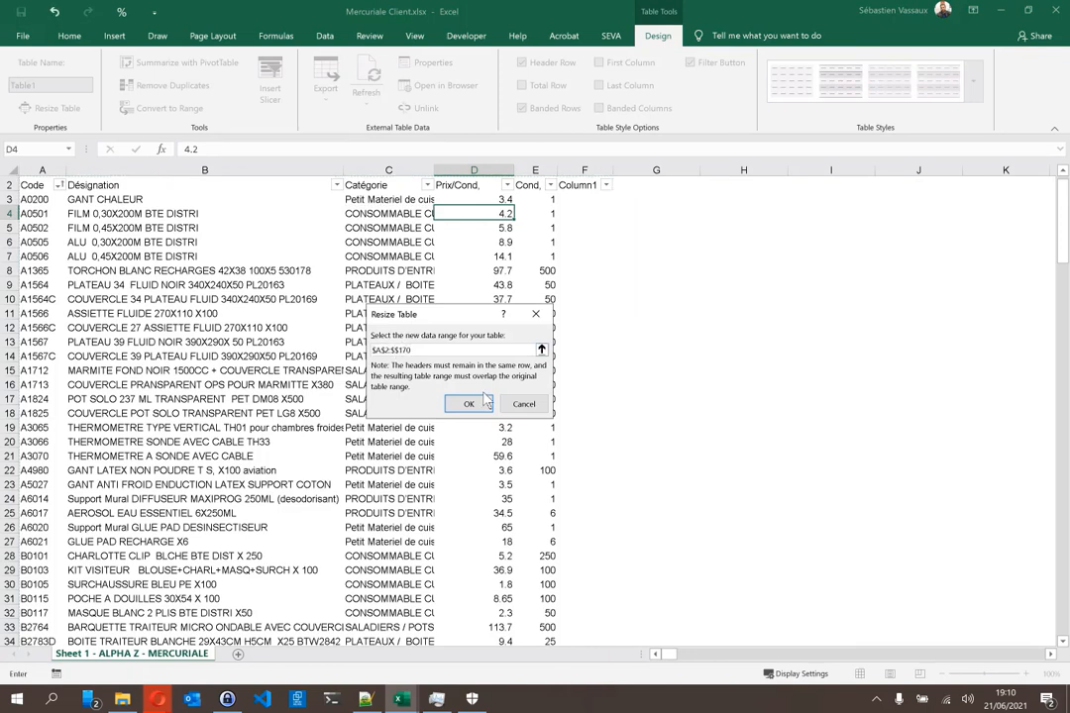
text(V)
click(483, 398)
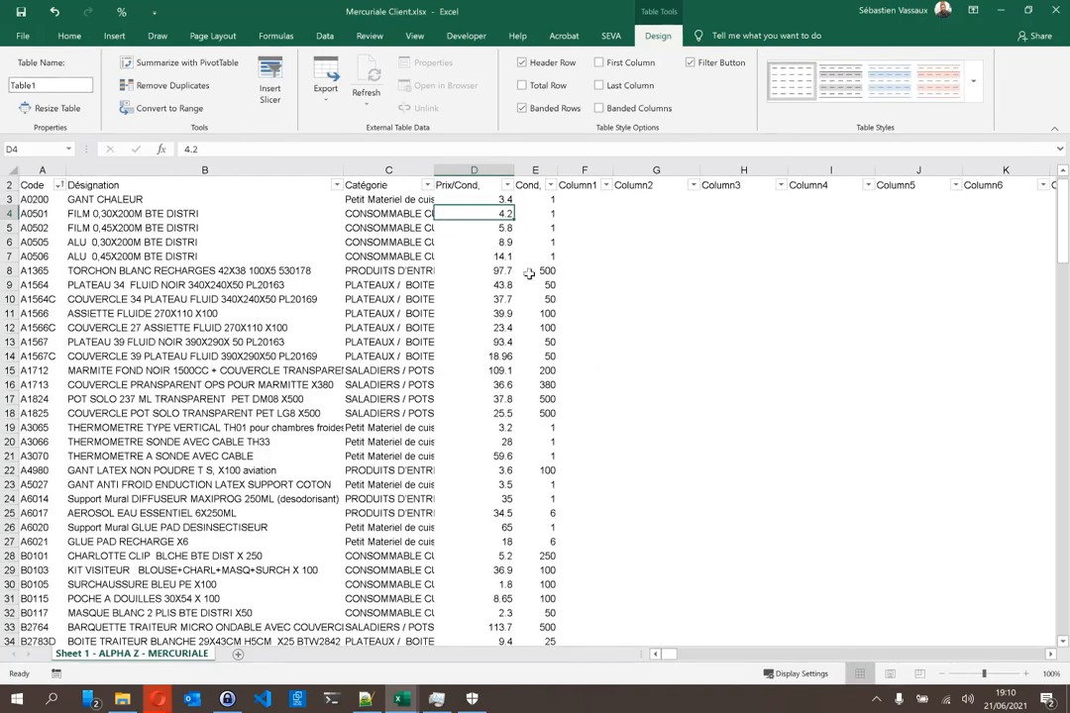
- Move the table's Cond, column under the Quantité unité 2 header in column M
scroll(545, 228, up, 1)
click(532, 200)
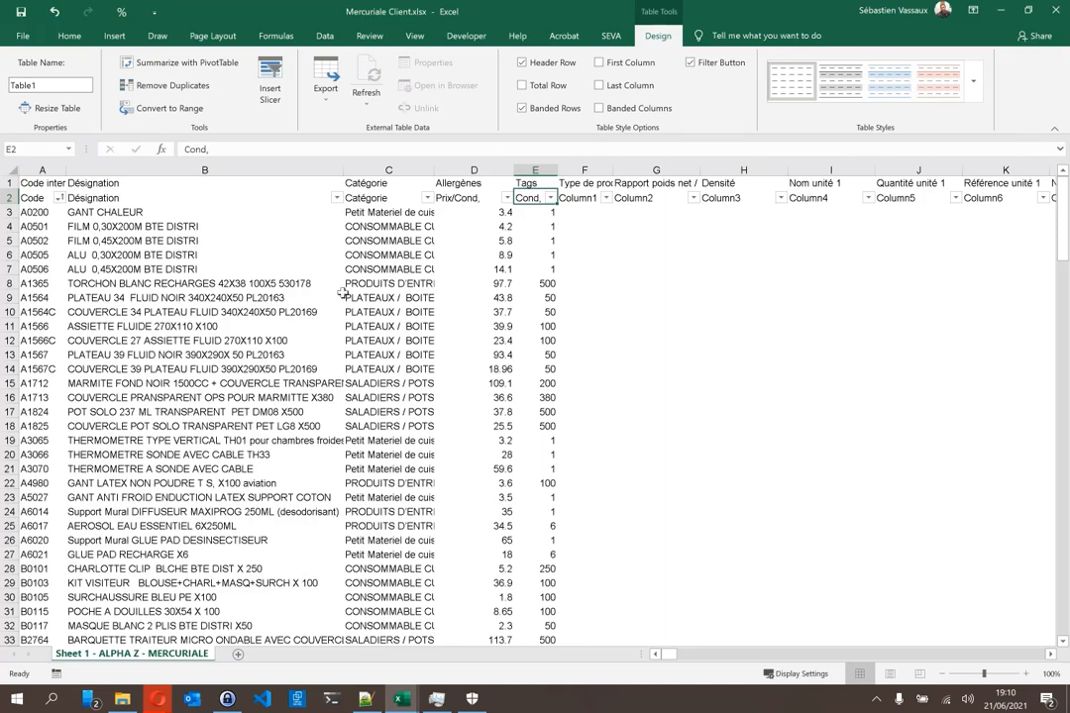
click(266, 285)
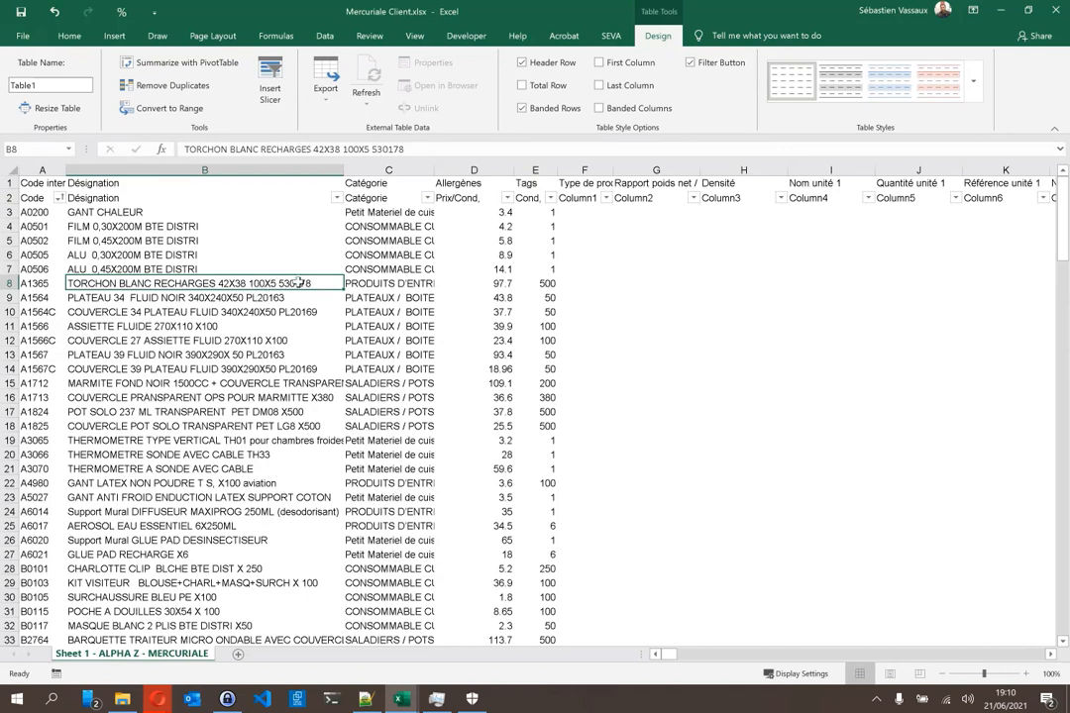
click(547, 286)
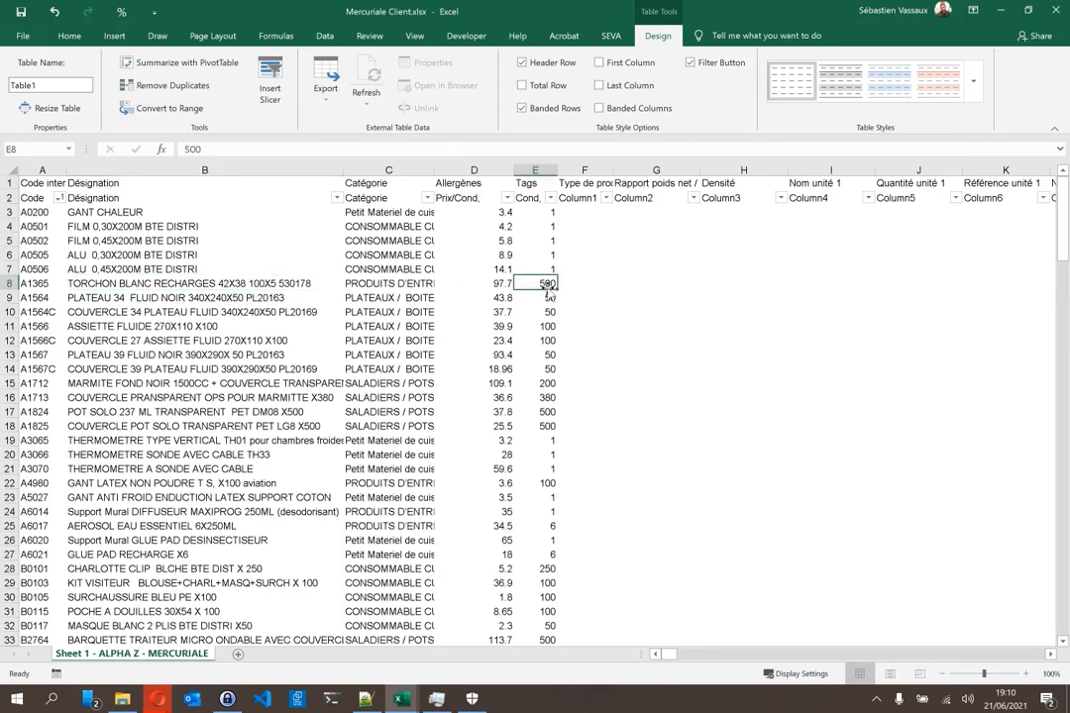
click(250, 285)
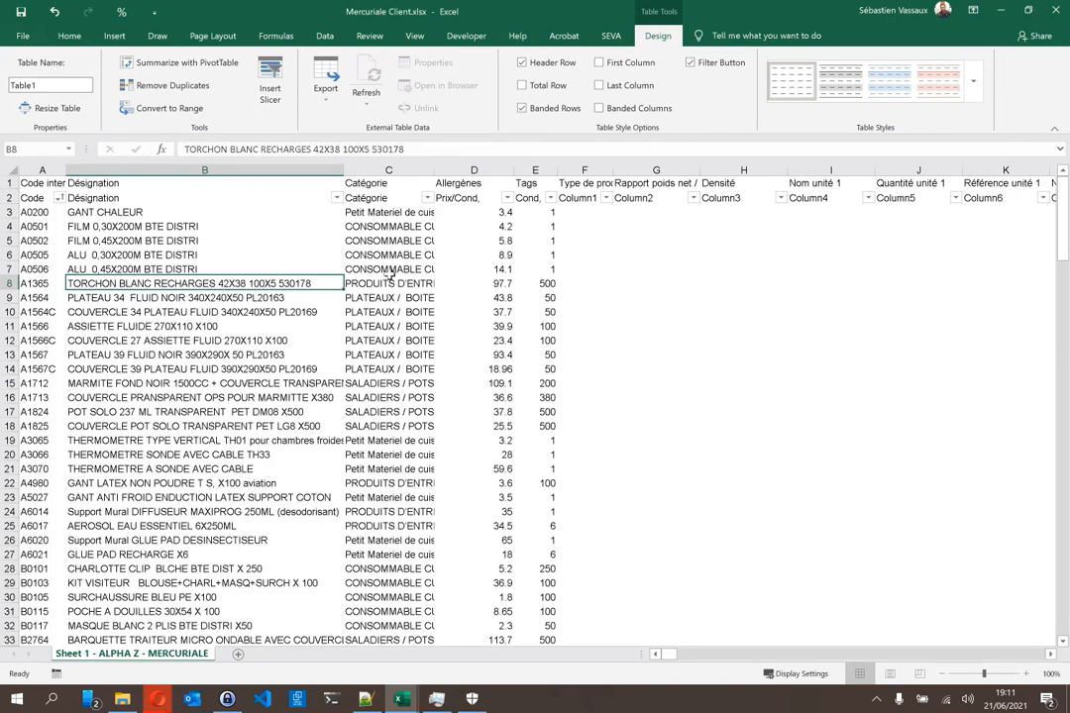
click(528, 198)
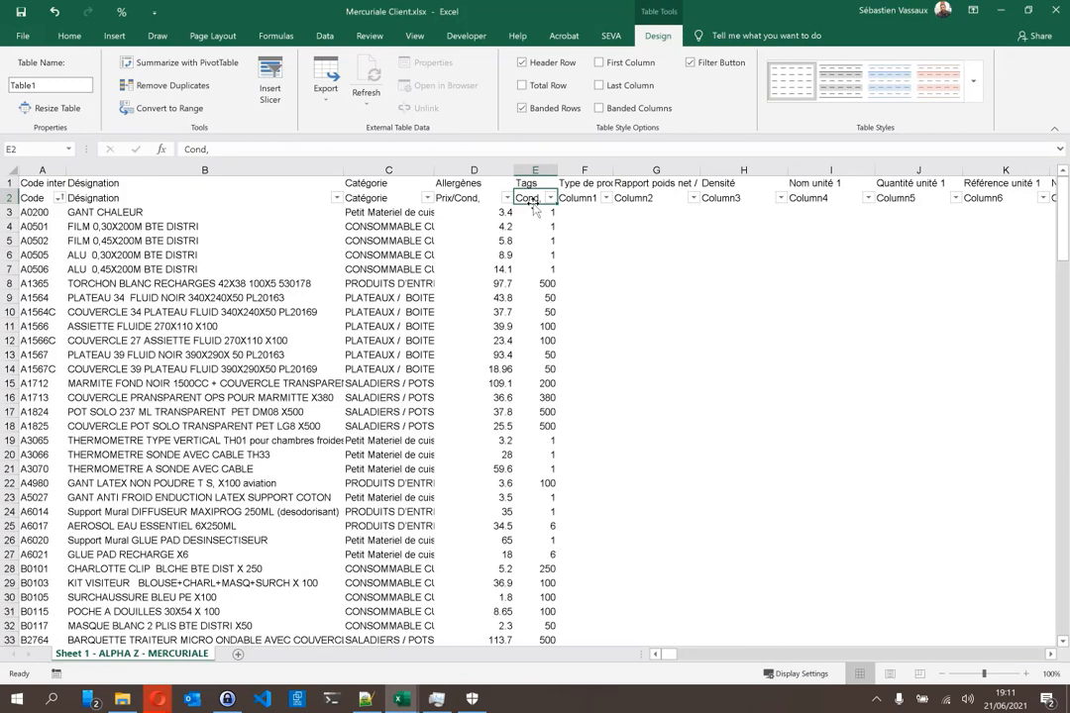
click(535, 206)
drag(545, 211, 688, 193)
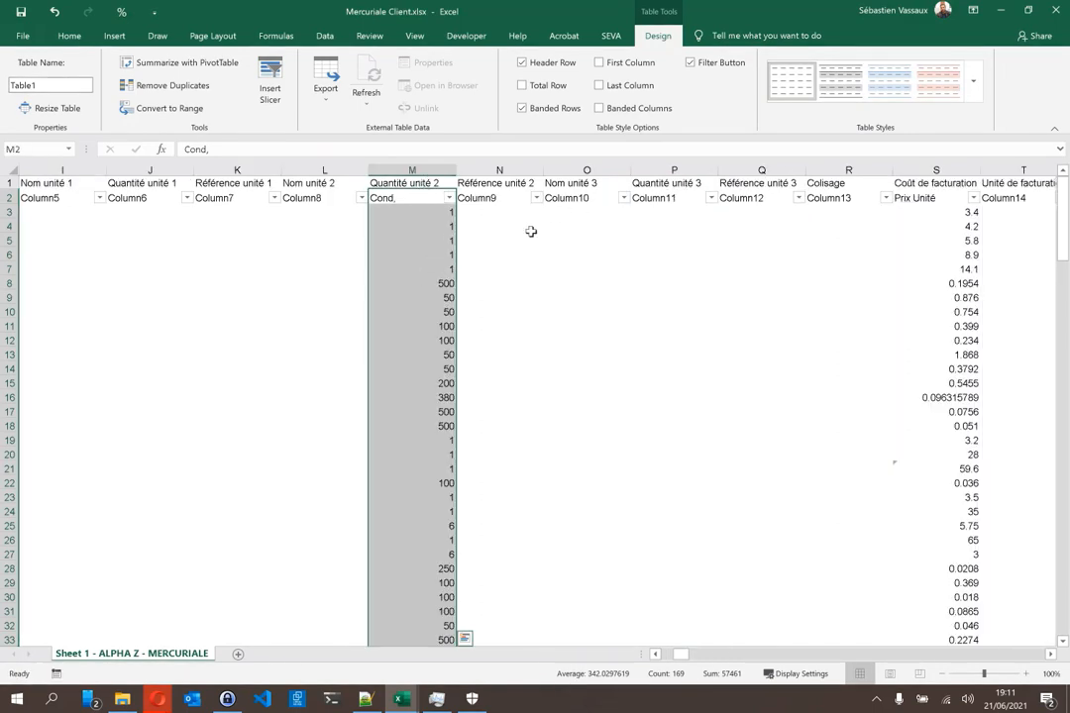
click(428, 223)
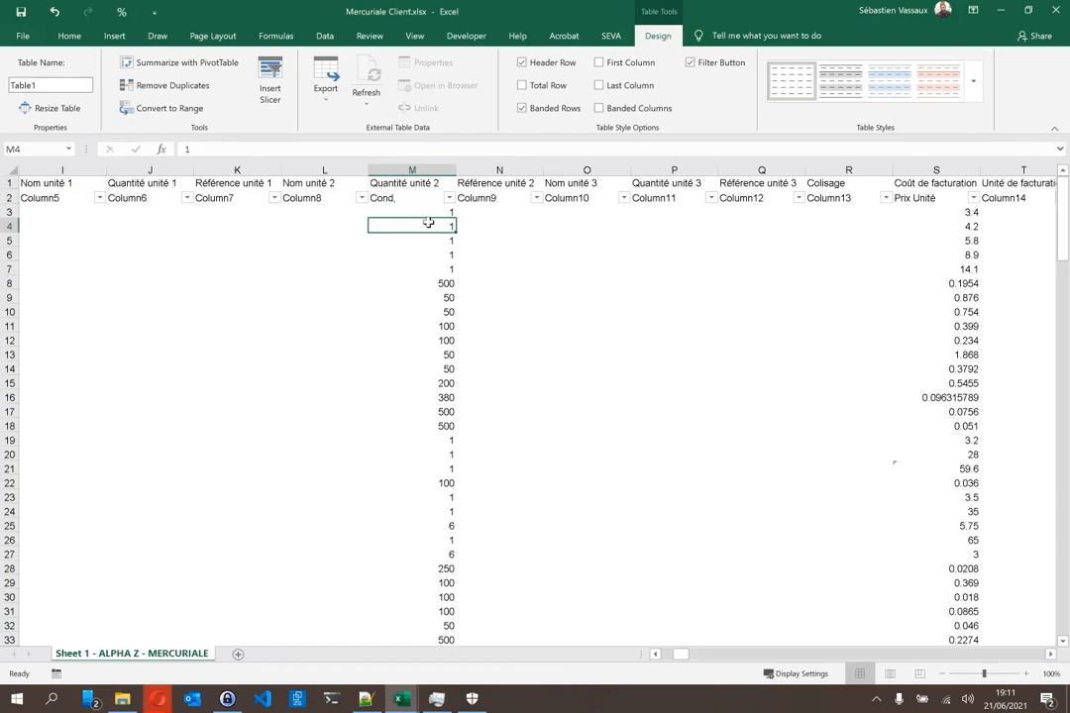
- Replace the Prix/Cond, table header with Allergènes copied from row 1, and clear all the values beneath it
key(Home)
click(494, 268)
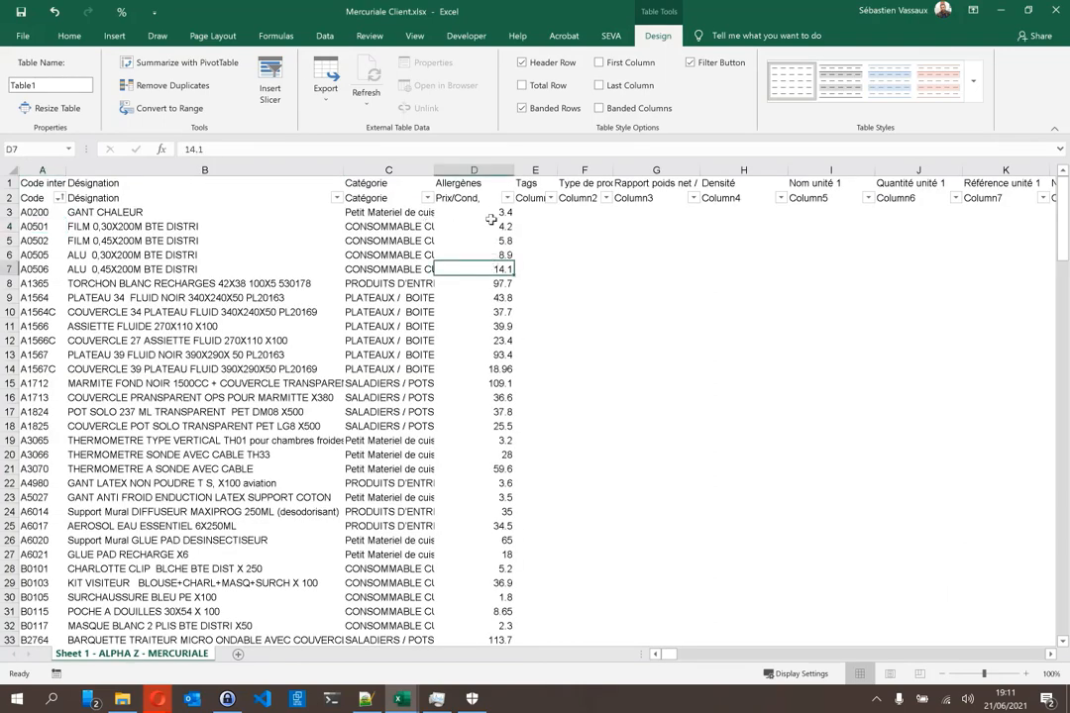
click(482, 211)
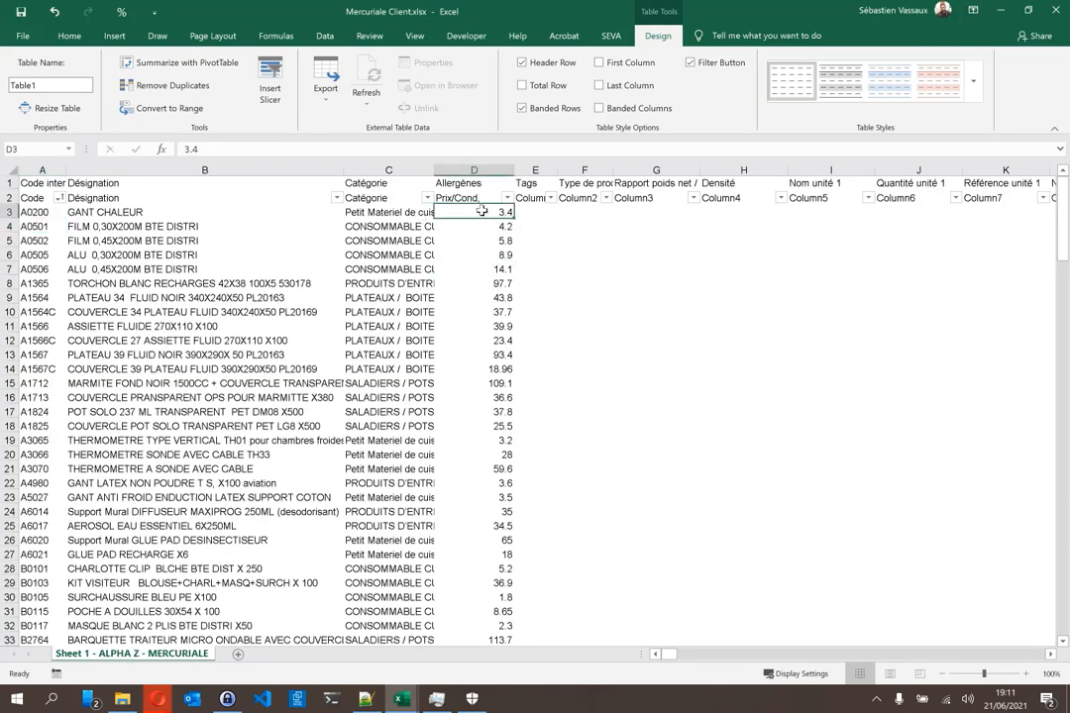
key(Up)
key(Up)
key(ctrl+c)
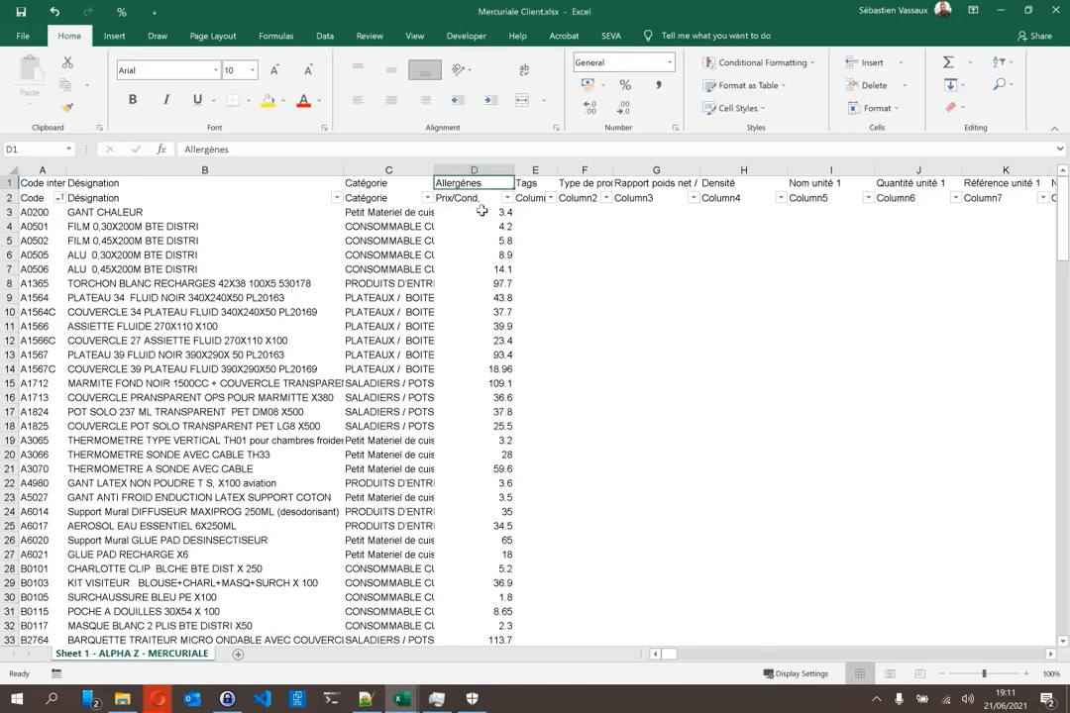
key(Down)
key(ctrl+v)
key(Down)
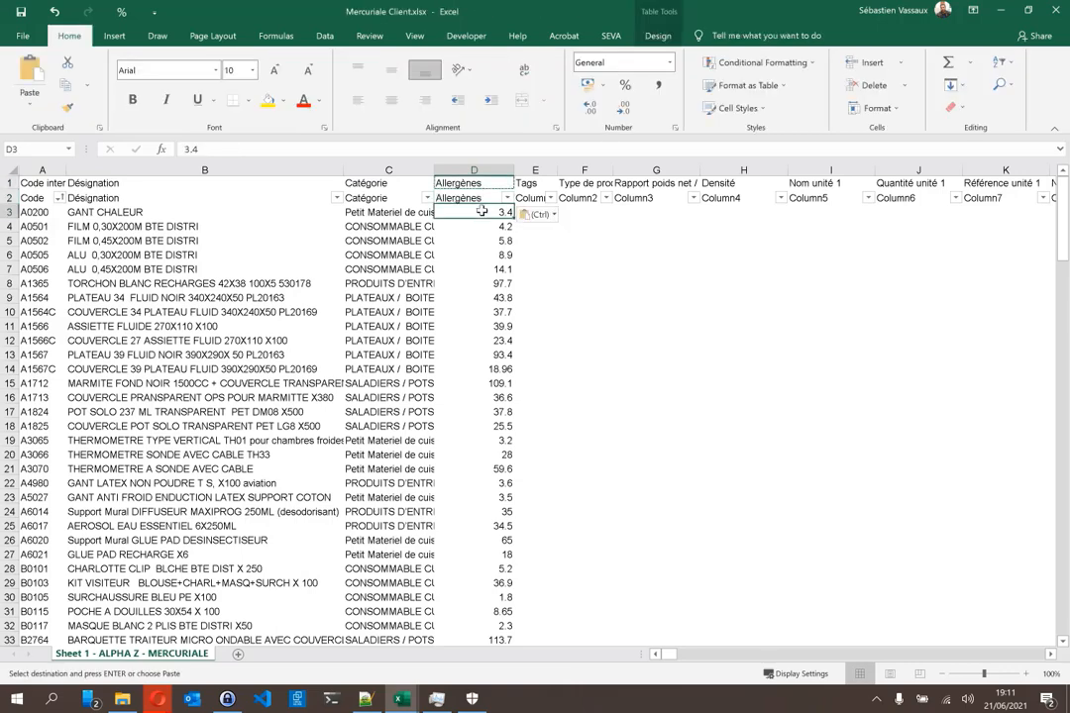
key(ctrl+shift+Down)
key(ctrl+BackSpace)
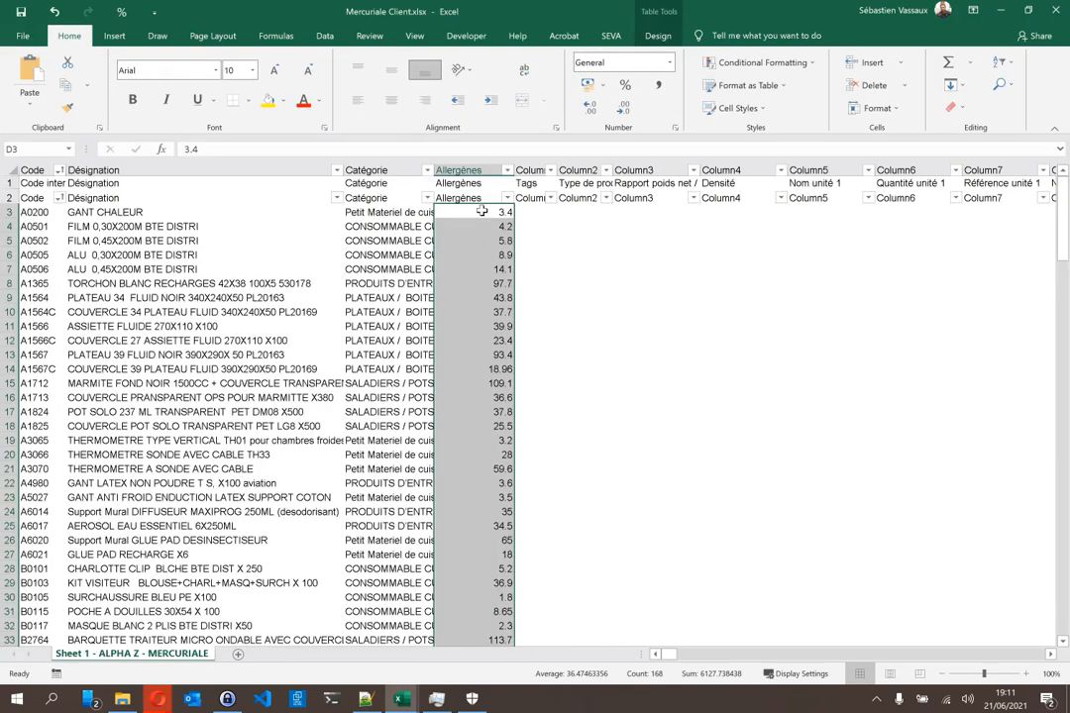
key(Delete)
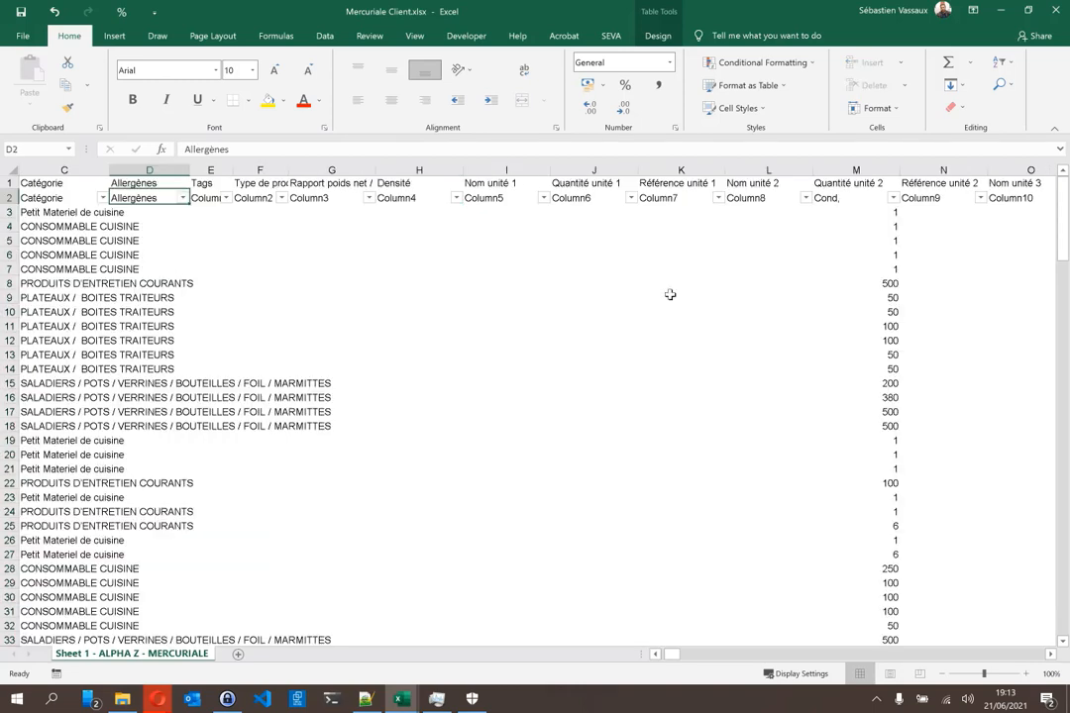
- Review the import headers against the table columns from Allergènes through Unité de facturation
key(Right)
key(Right)
key(Right)
key(Right)
key(Right)
key(Right)
key(Right)
key(Right)
key(Right)
key(Right)
key(Right)
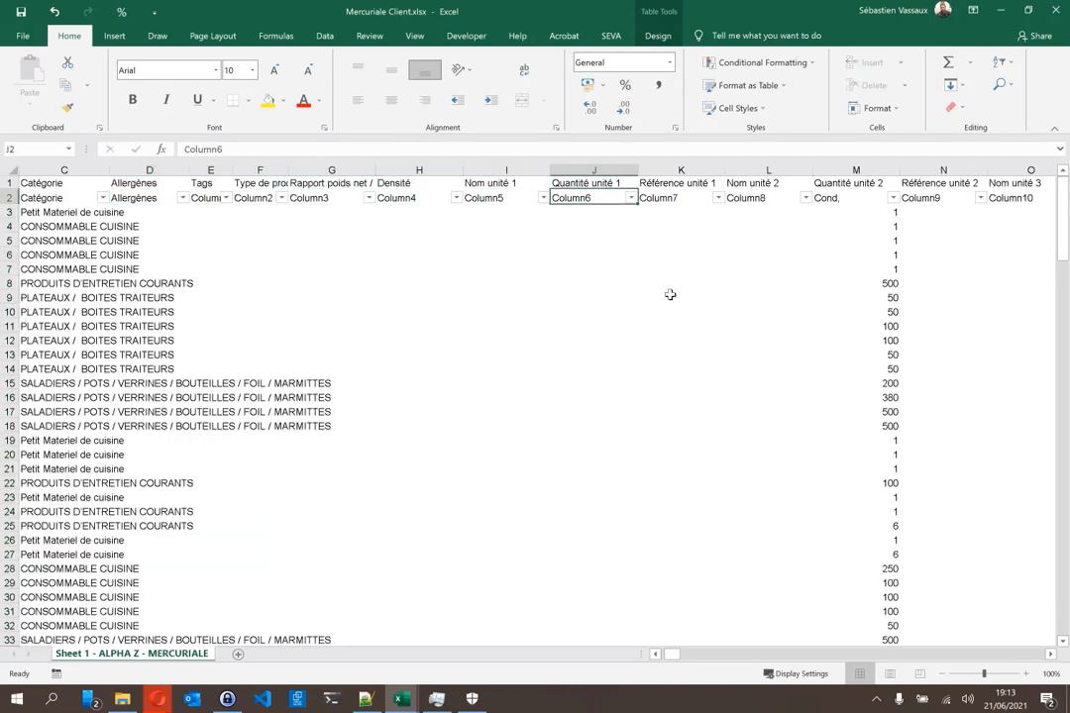
key(Right)
key(Right)
key(Right)
key(Right)
key(Right)
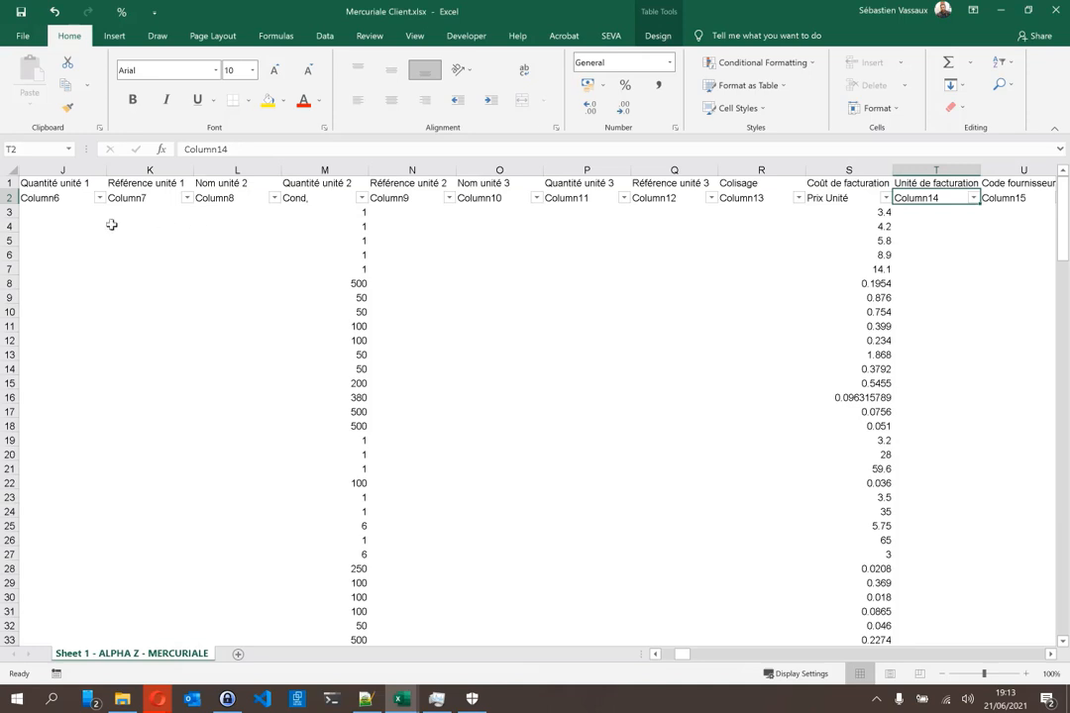
- Fill the table column under Nom unité 1 with unité in every row, starting from I3
click(79, 224)
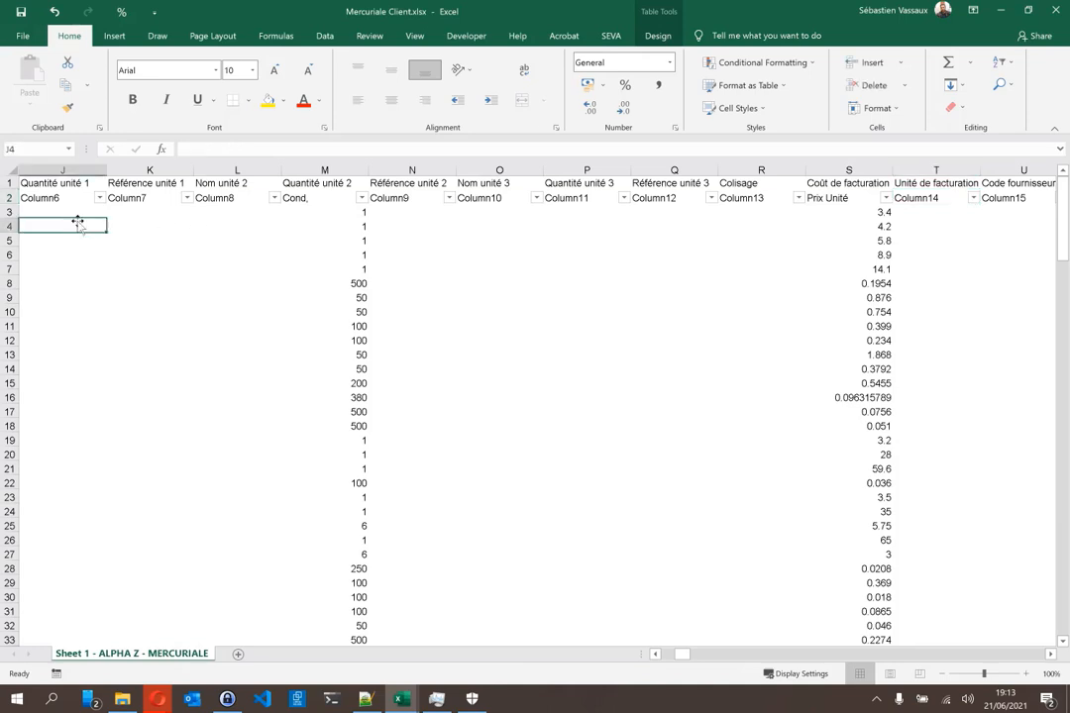
key(Up)
key(Left)
text(unité)
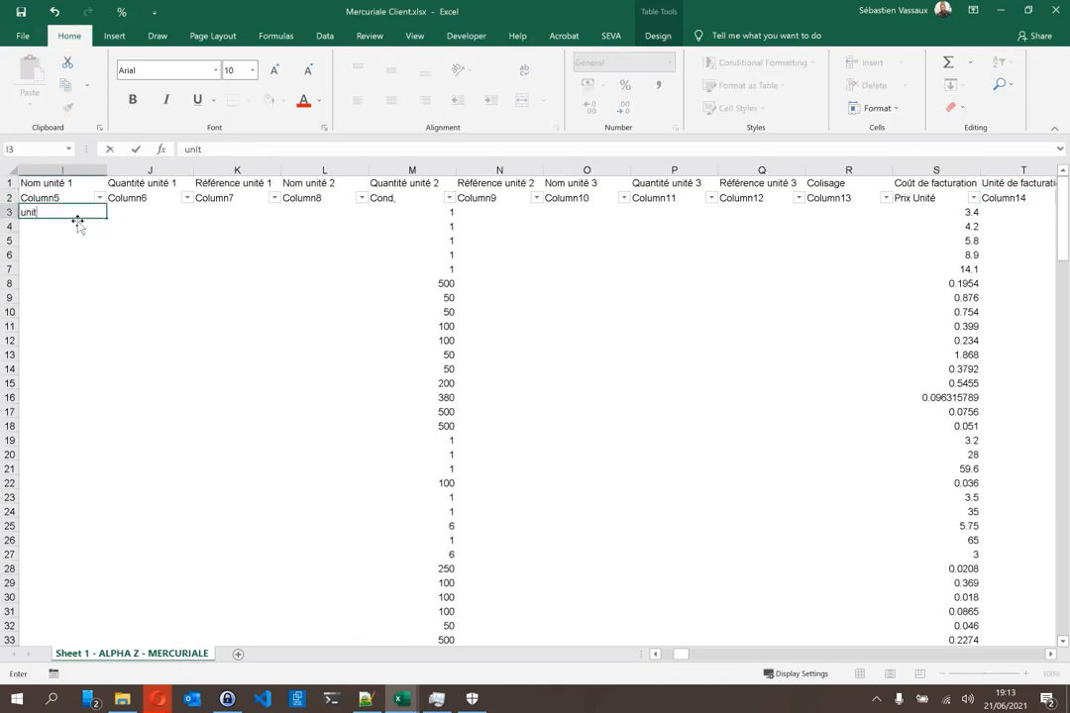
key(Return)
key(Up)
key(ctrl+c)
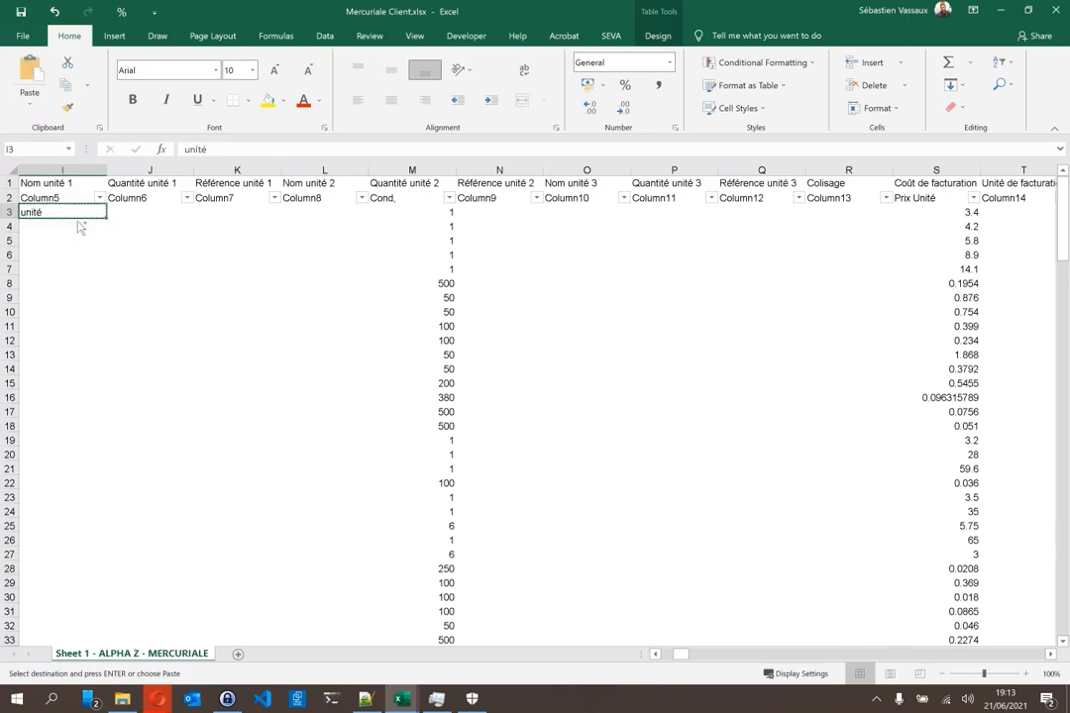
key(ctrl+shift+Down)
key(ctrl+v)
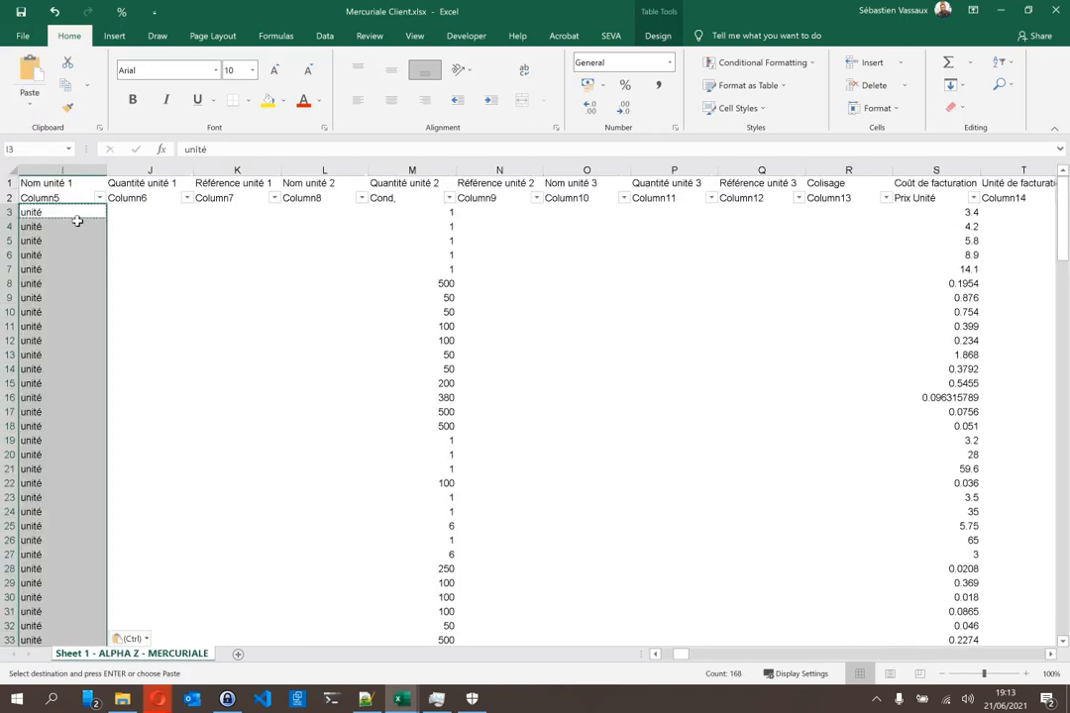
- Fill the table column under Nom unité 2 with colis in every row, starting from L3
key(Right)
key(Right)
key(Right)
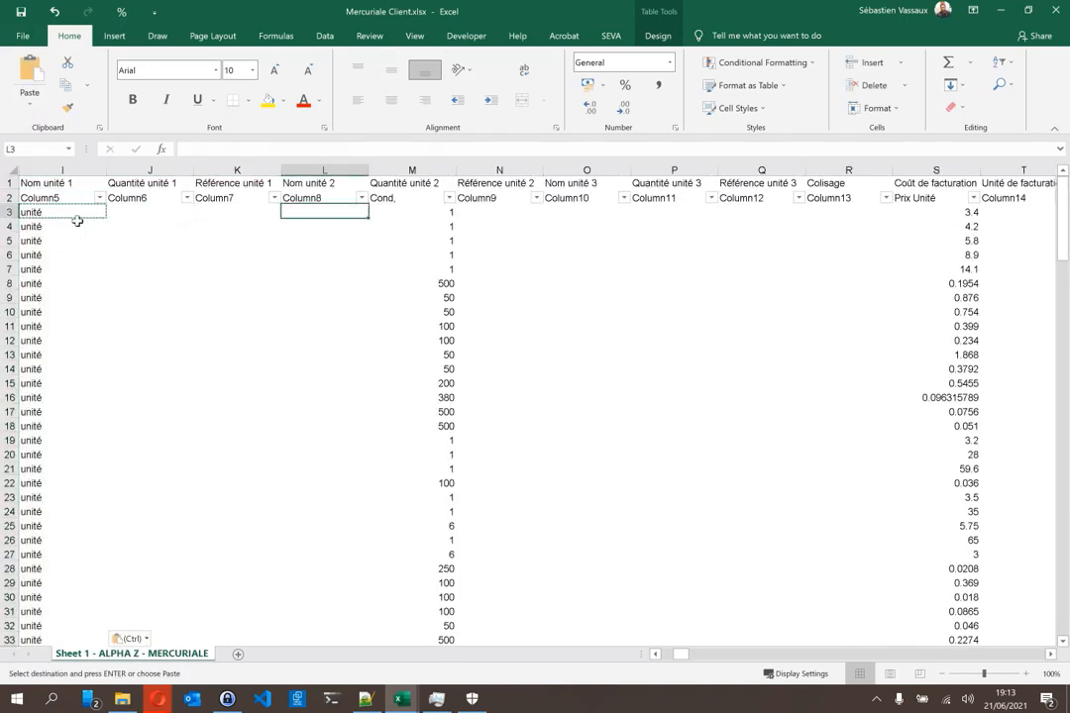
text(colis)
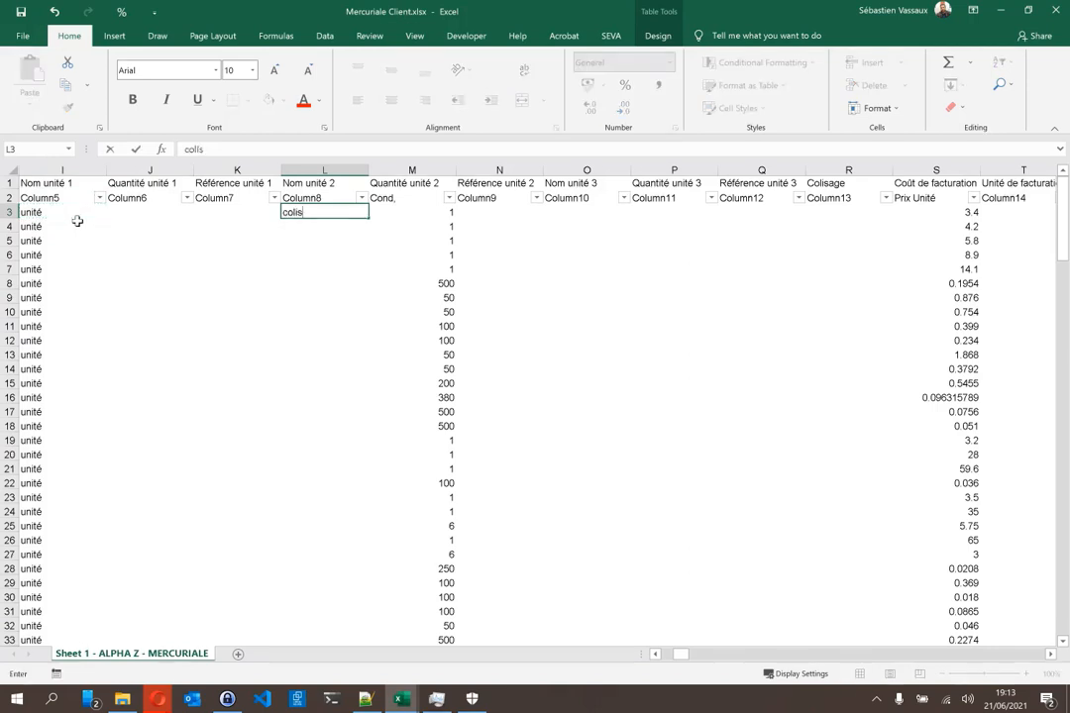
key(Return)
key(Up)
key(ctrl+c)
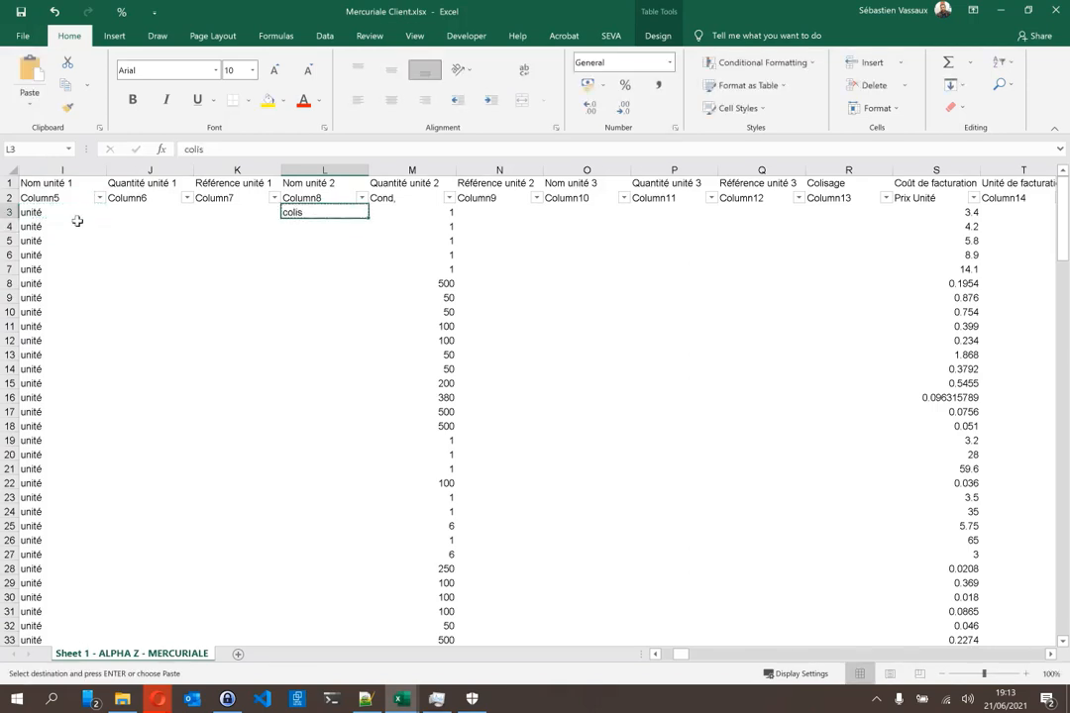
key(ctrl+shift+Down)
key(ctrl+v)
key(ctrl+BackSpace)
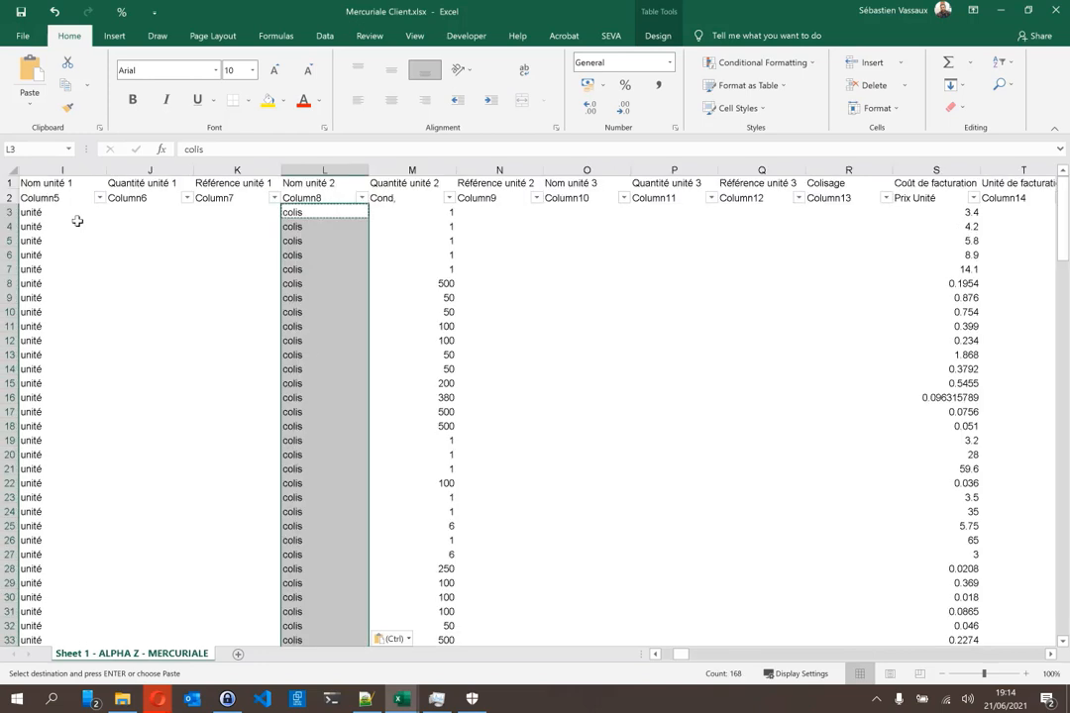
- Fill the table column under Référence unité 2 with unité in every row, starting from N3
key(Right)
key(Right)
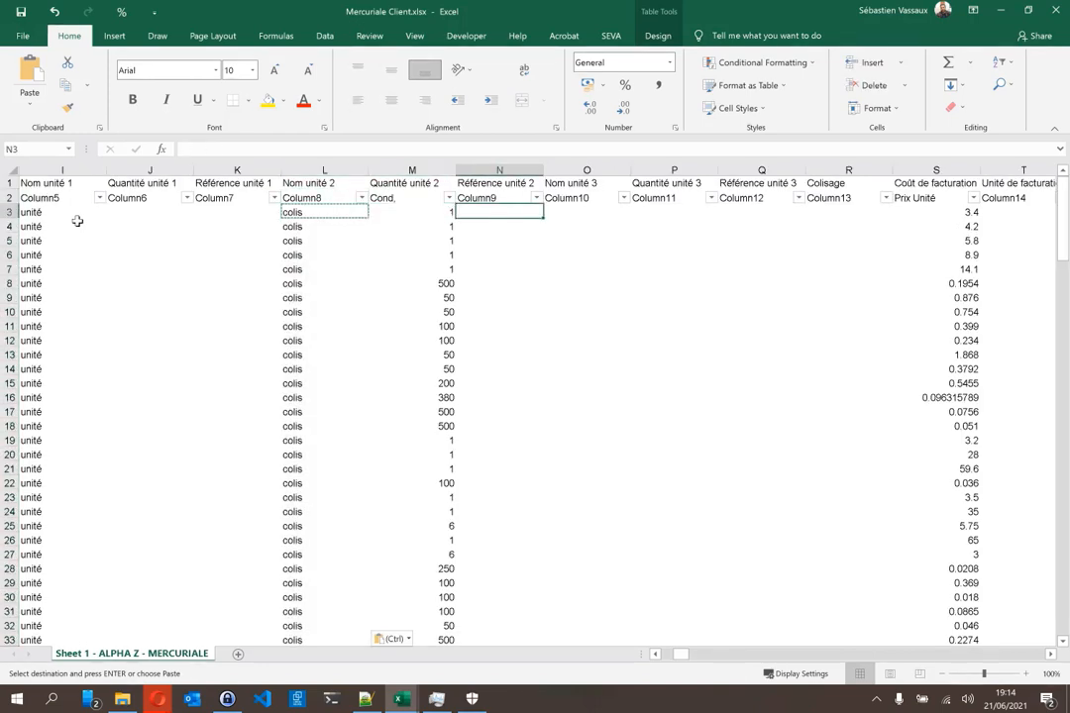
text(unité)
key(ctrl+Return)
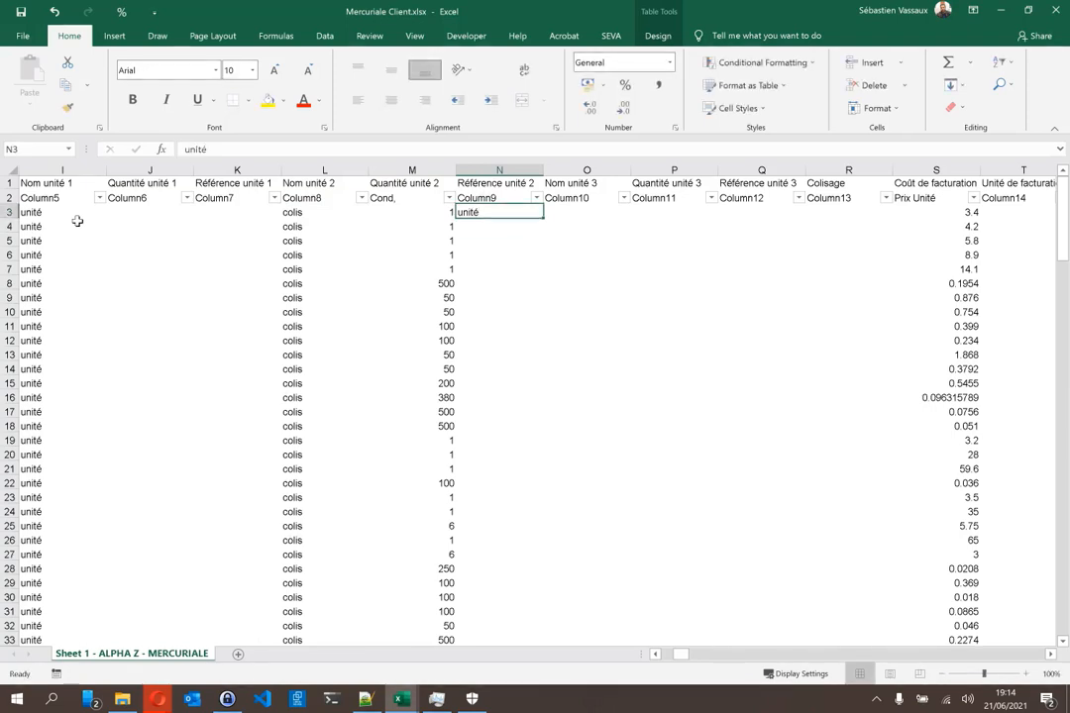
key(ctrl+c)
key(ctrl+shift+Down)
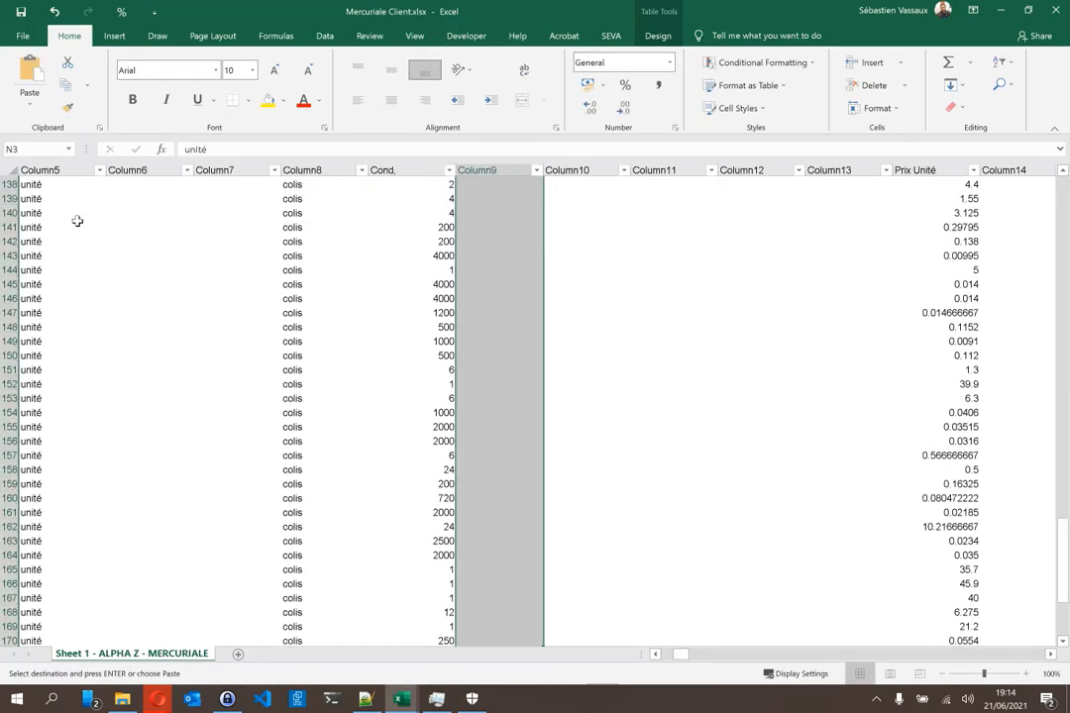
key(Return)
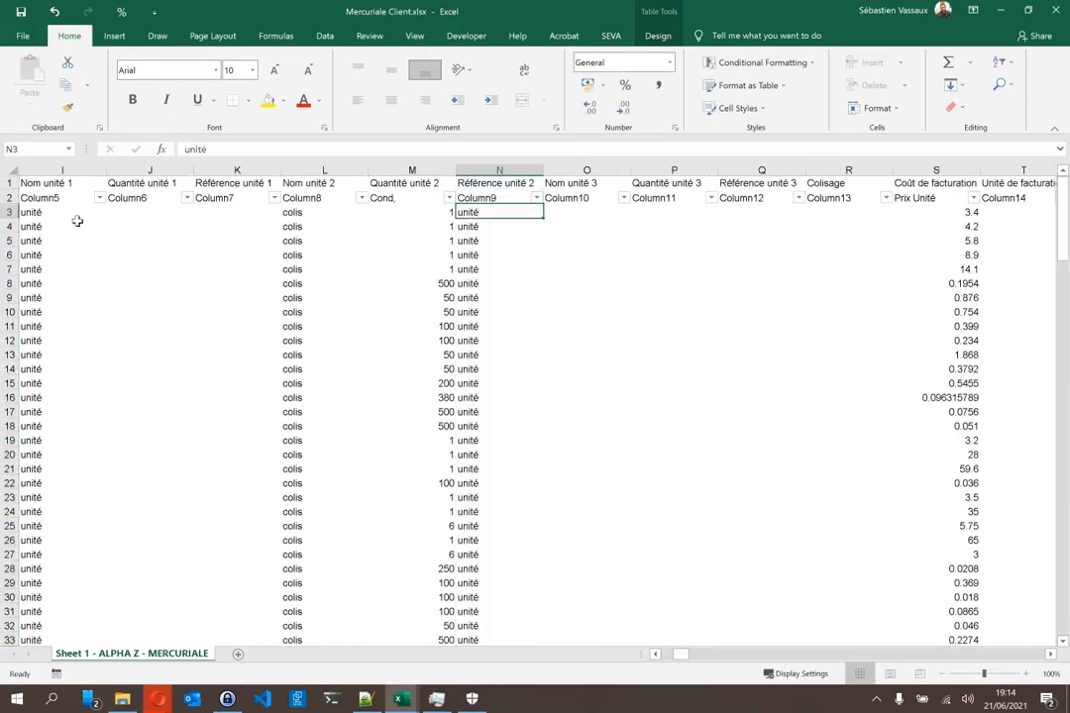
- Fill the table column under Unité de facturation with unité in every row, starting from T3
key(Right)
key(Right)
key(Right)
key(Right)
key(Right)
key(Right)
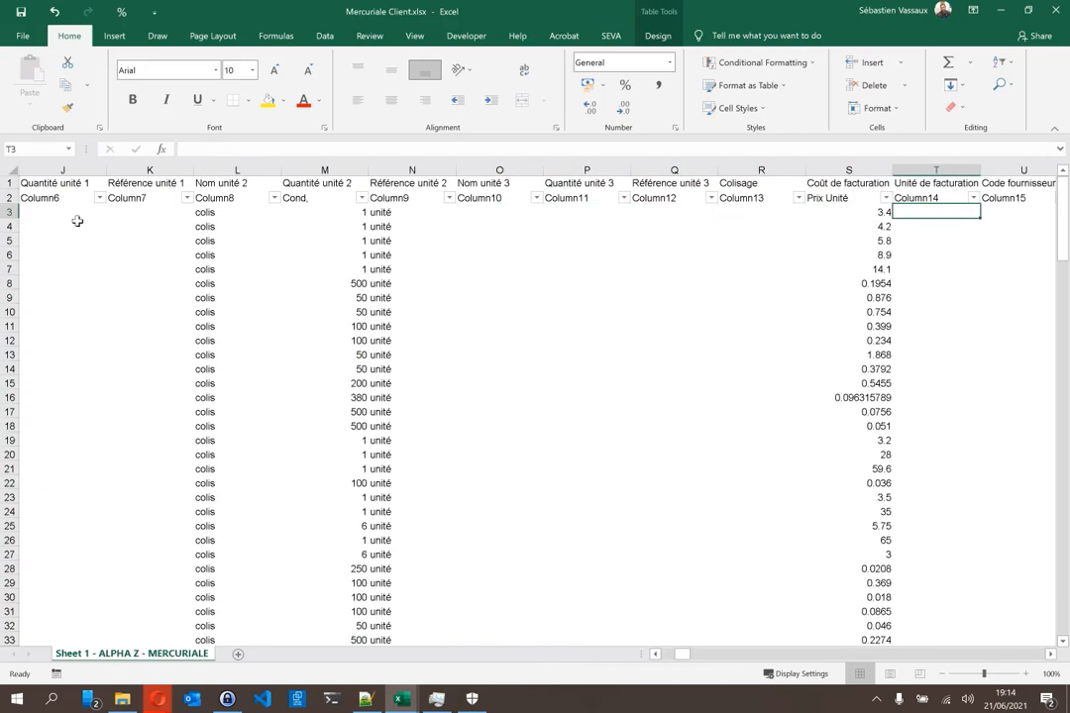
text(unité)
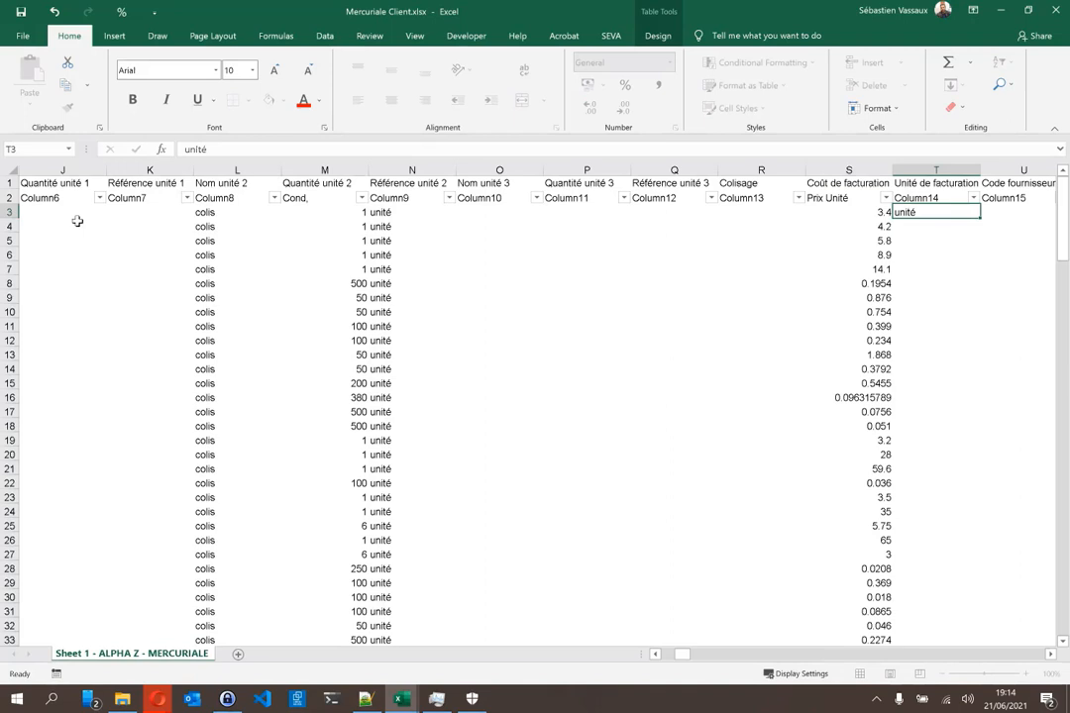
key(ctrl+Return)
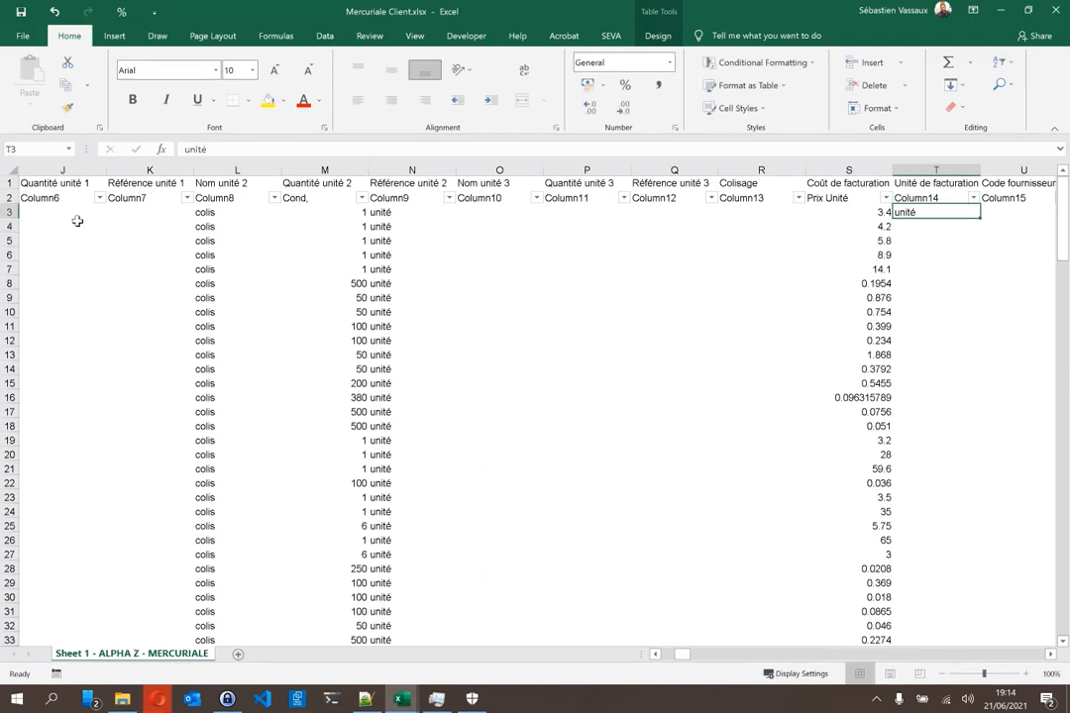
key(ctrl+c)
key(ctrl+shift+Down)
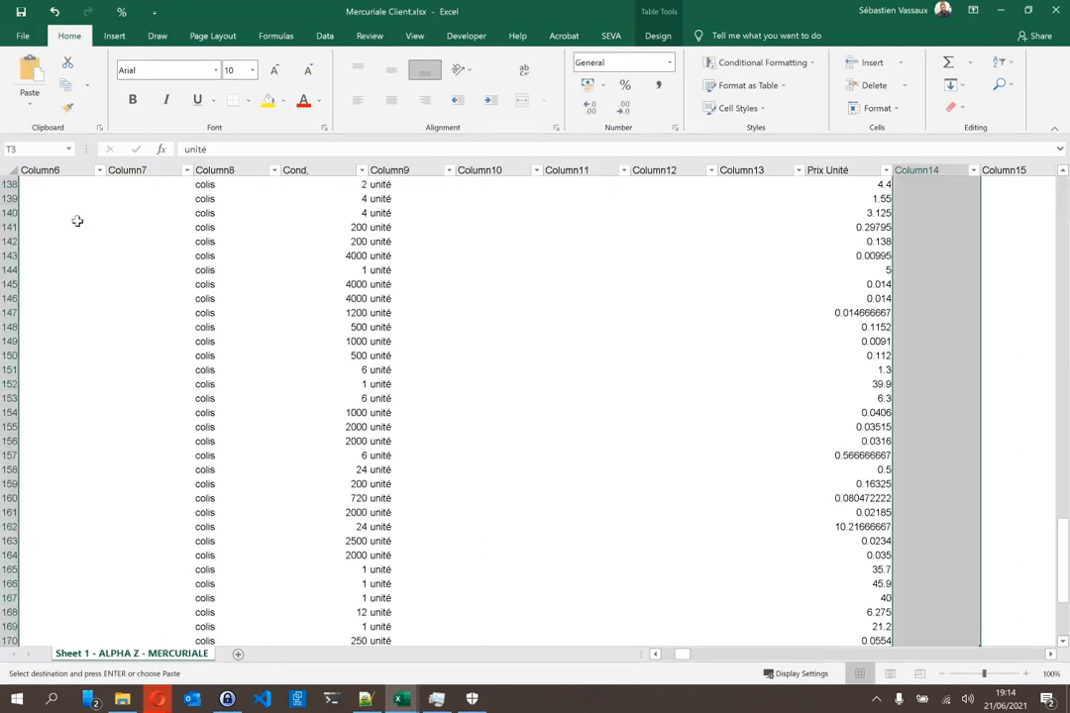
key(ctrl+v)
- Fill the table column under Colisage with colis in every row, starting from R3
key(Left)
key(Left)
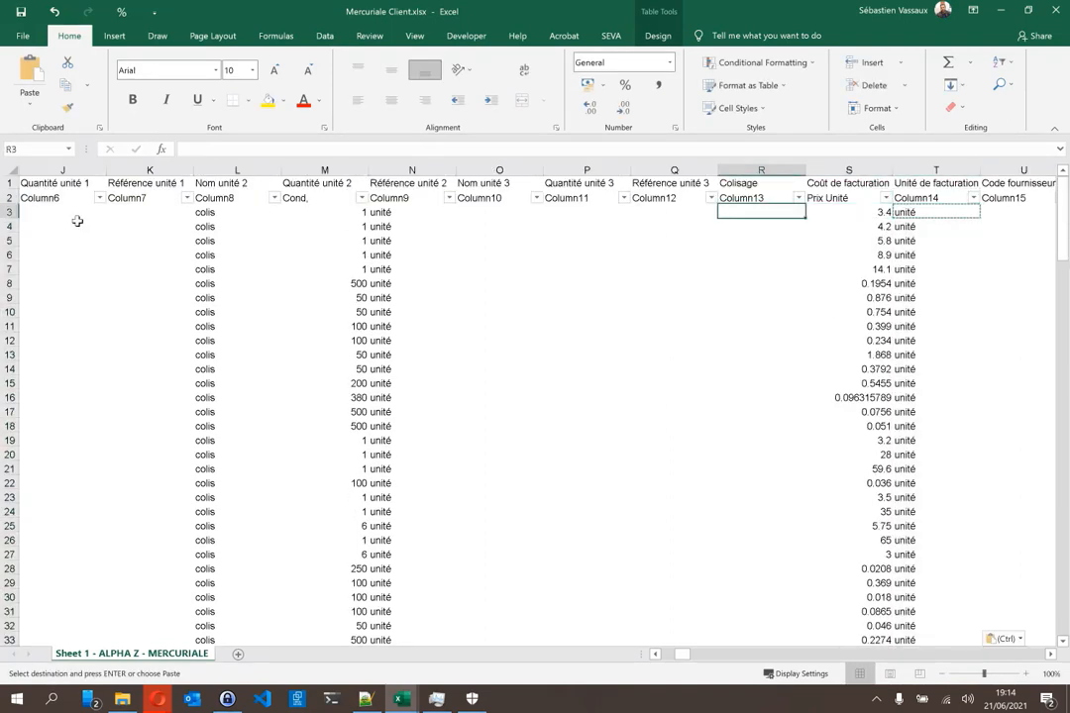
text(colis)
key(Return)
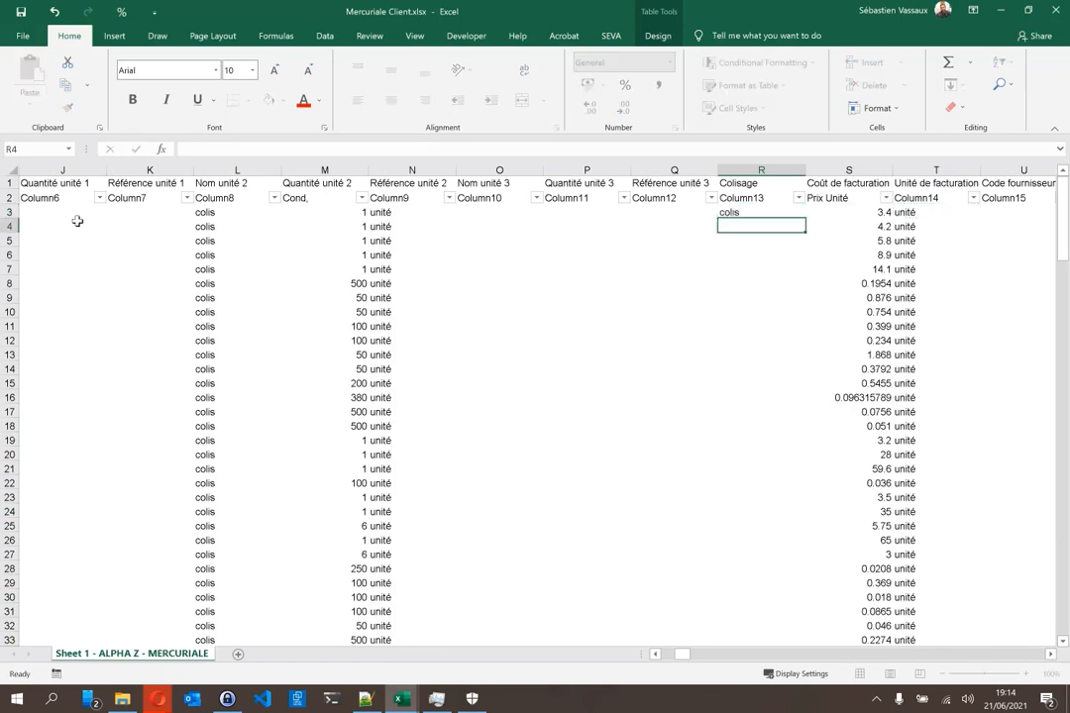
key(Up)
key(ctrl+c)
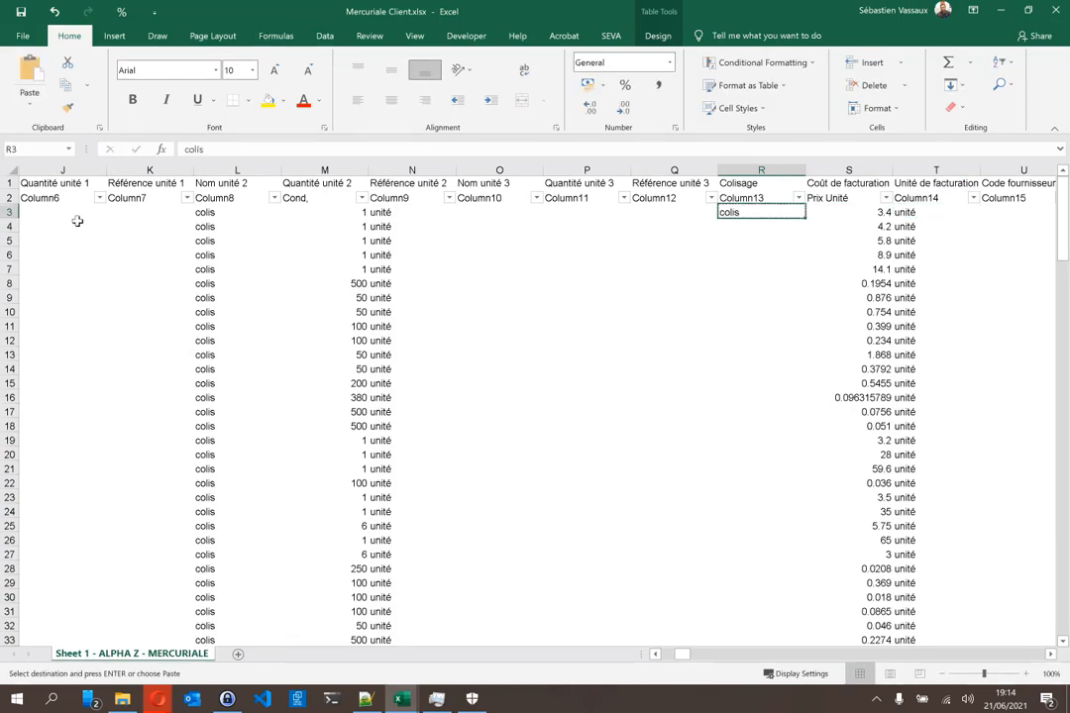
key(ctrl+shift+Down)
key(ctrl+v)
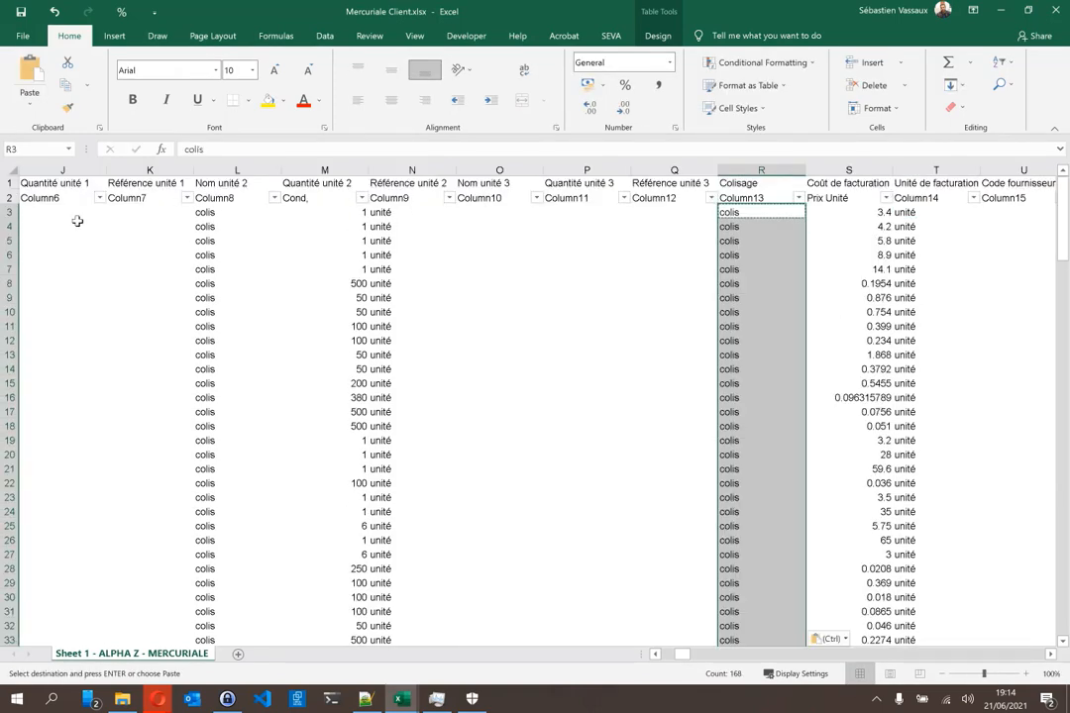
key(Up)
key(Down)
key(Escape)
- Copy all the table's data rows from A3 to the last cell, leaving out both header rows
key(ctrl+Home)
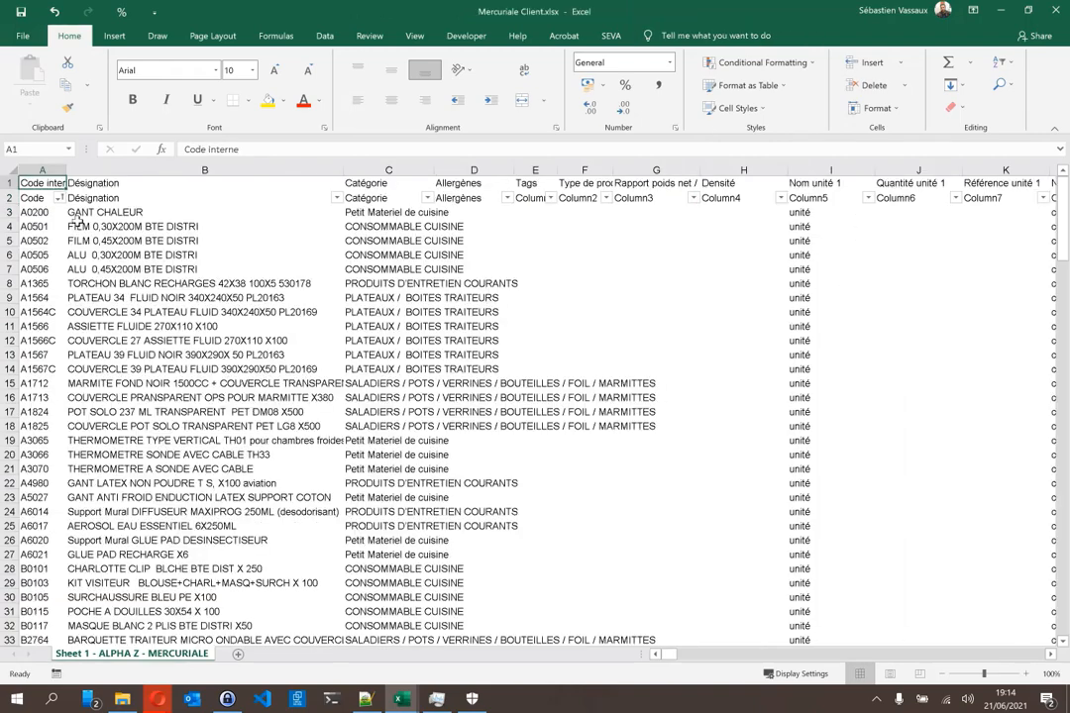
key(Down)
key(Down)
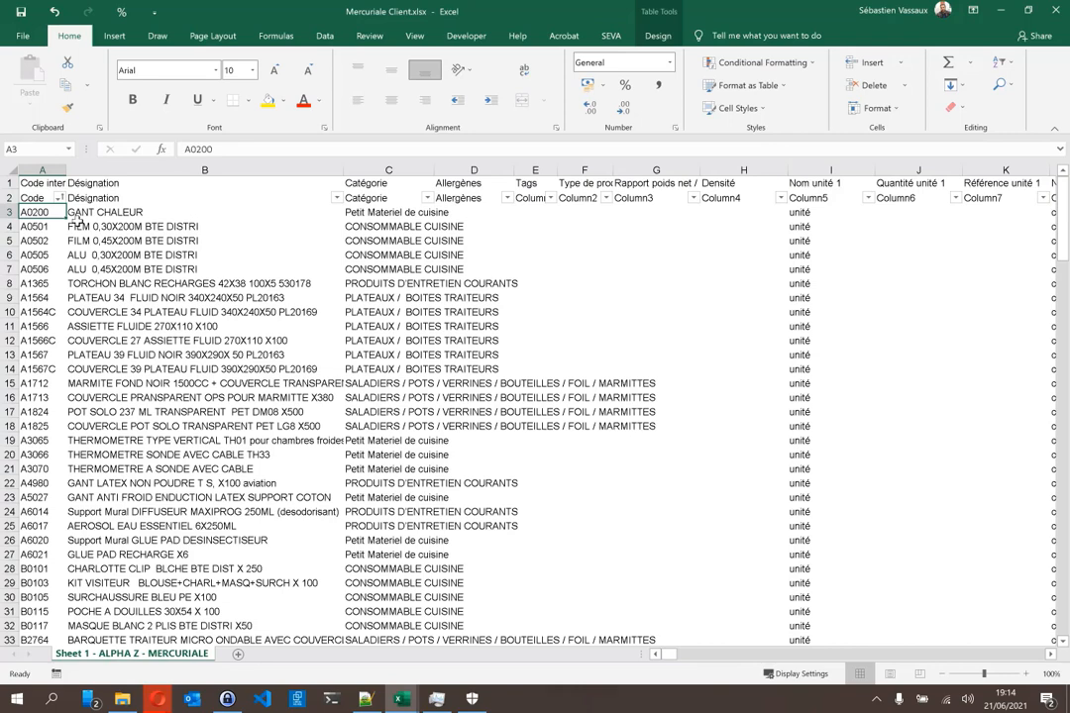
key(ctrl+shift+End)
key(ctrl+c)
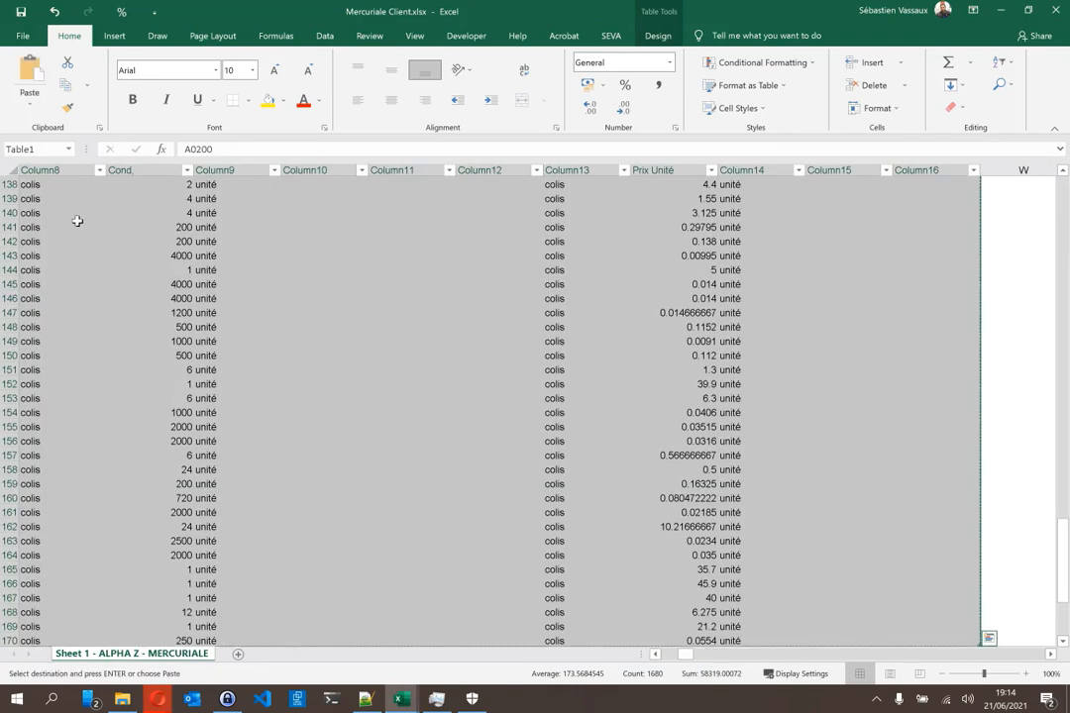
- Switch to the FoodMeUp_product_import_fr.xlsx workbook and paste the copied rows as values only from A2 of the Import sheet, over the sample products
key(alt+Tab)
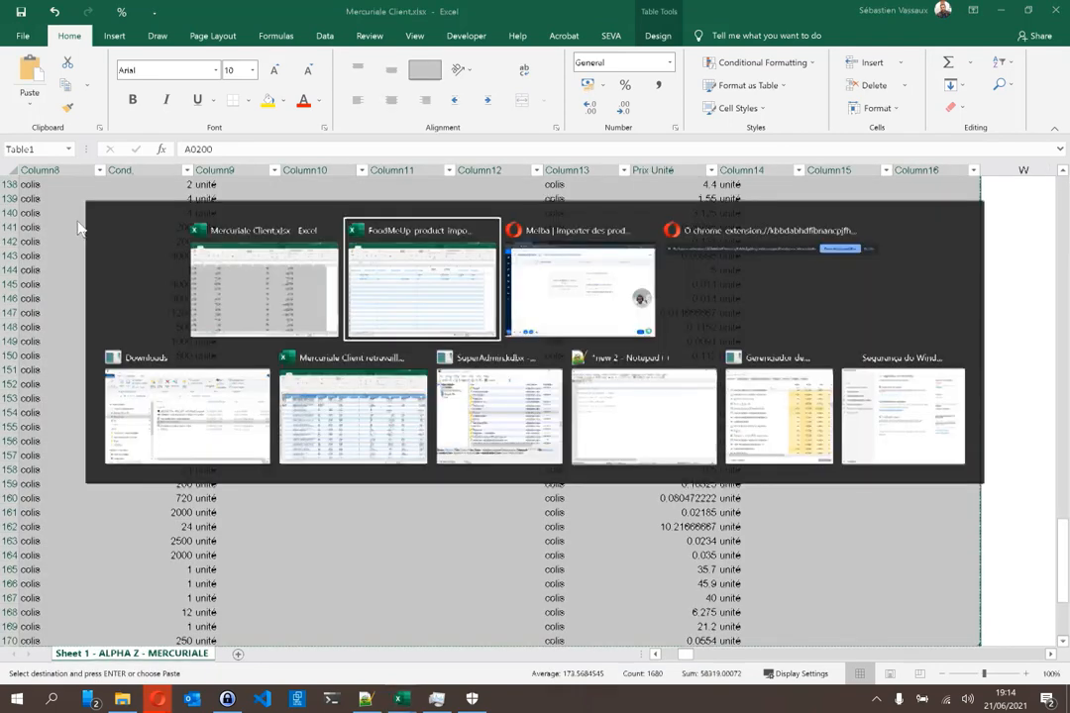
click(129, 299)
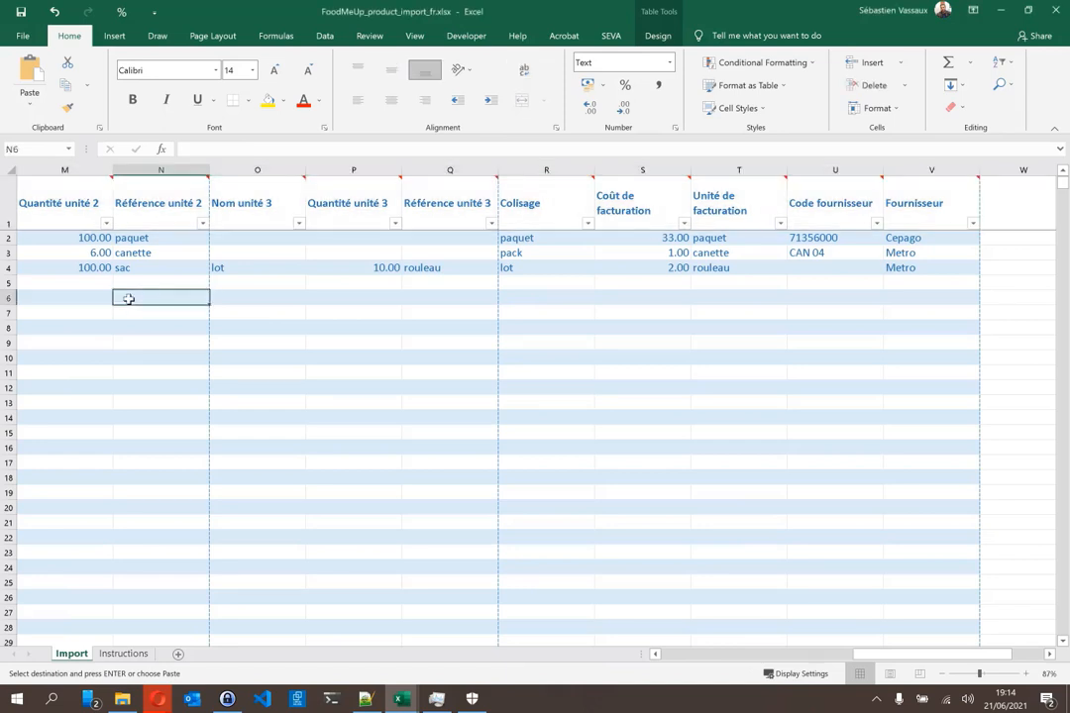
key(ctrl+Home)
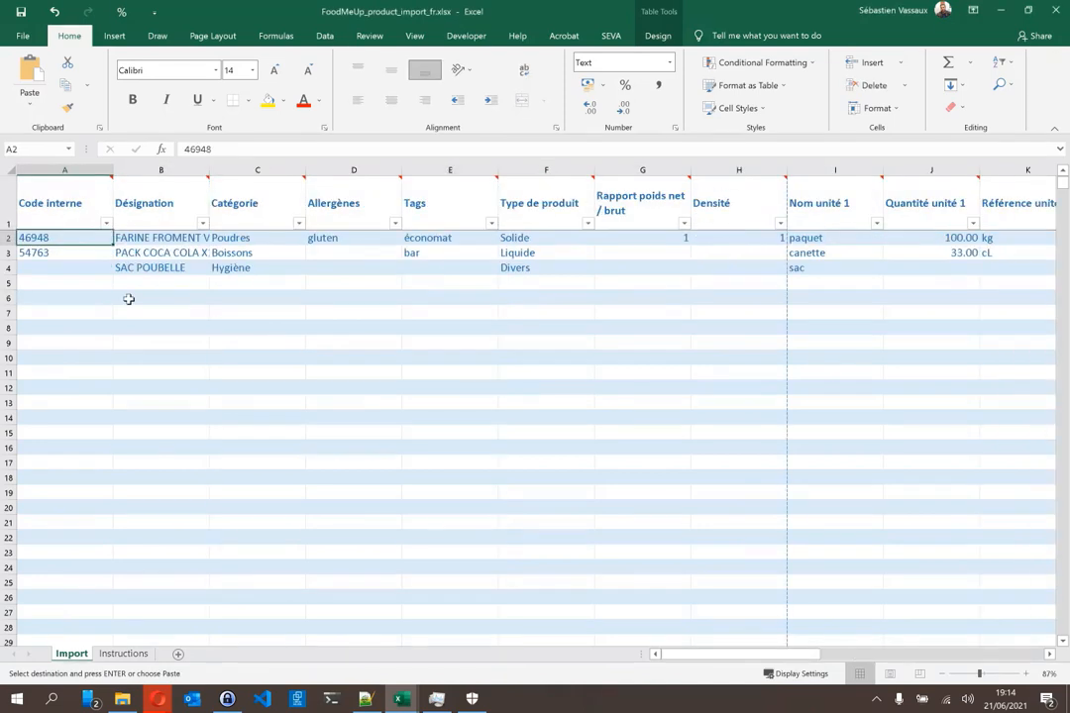
click(36, 113)
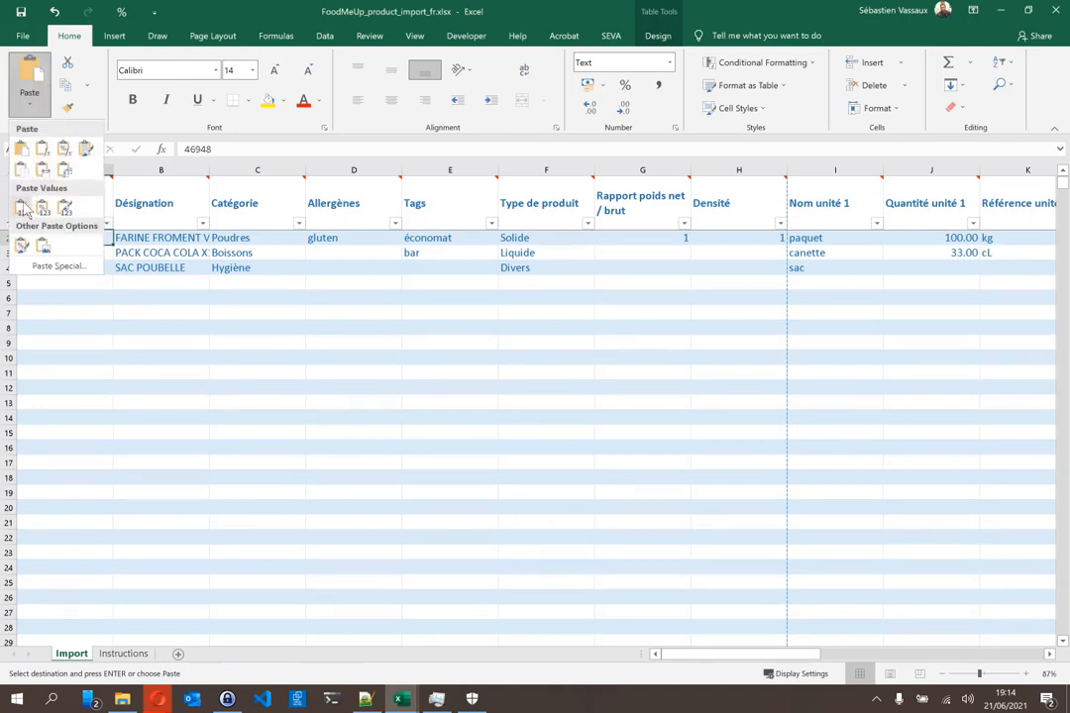
click(22, 210)
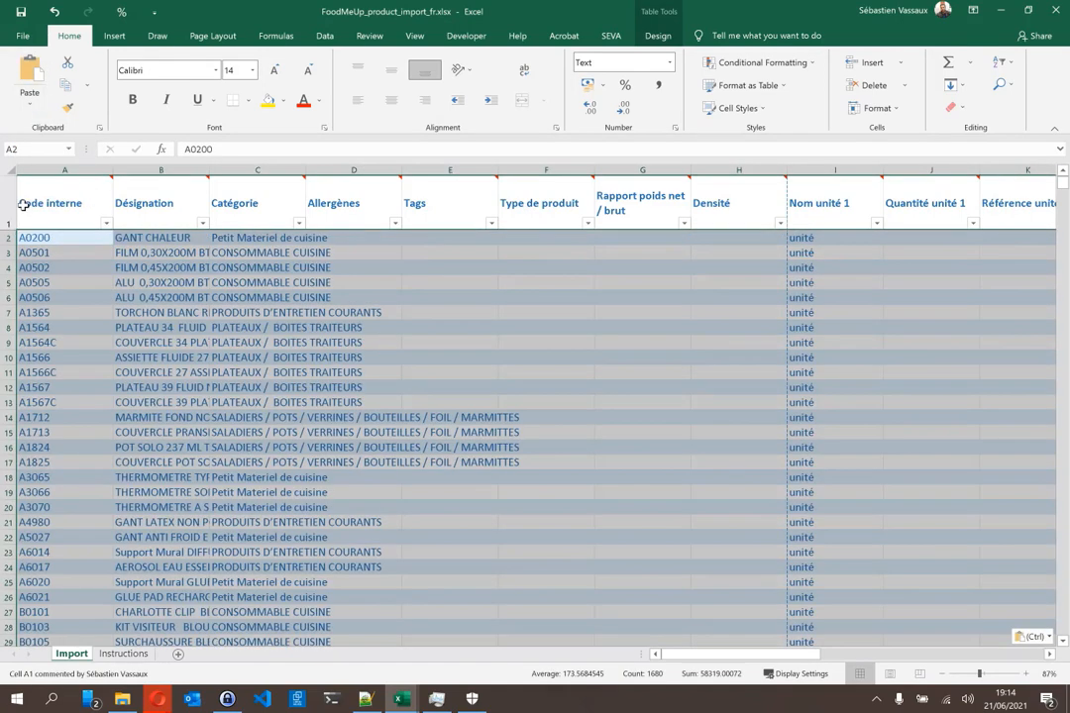
- Review the pasted data on the Import sheet from Type de produit through Fournisseur, including the note on the Fournisseur header
click(506, 253)
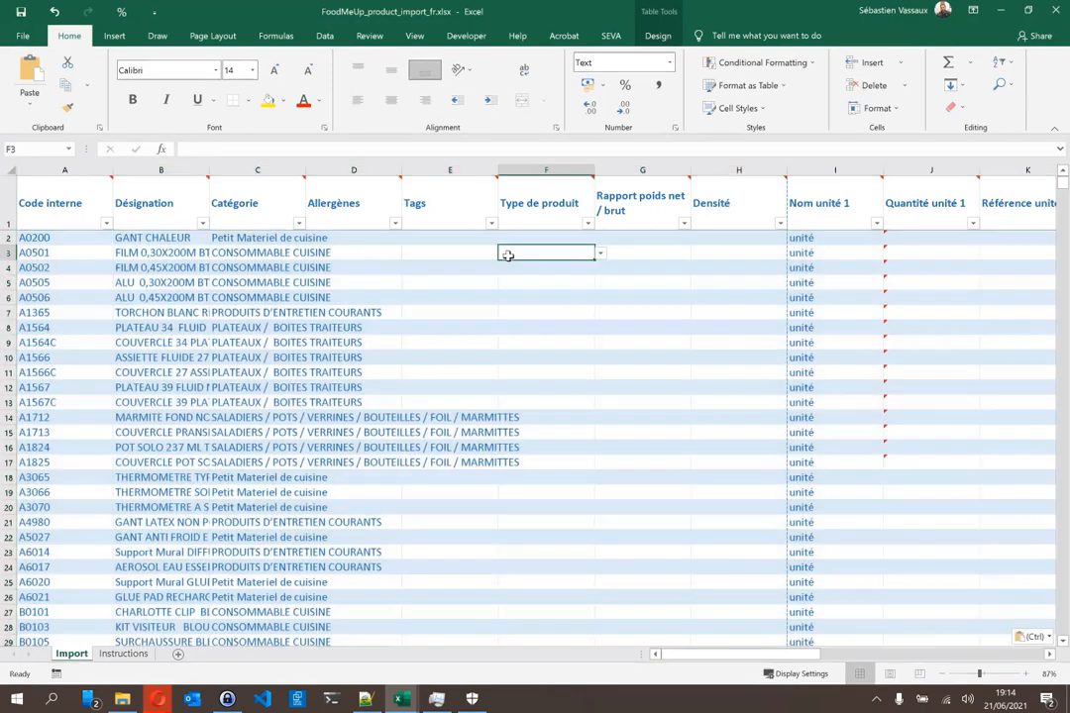
key(Up)
key(Up)
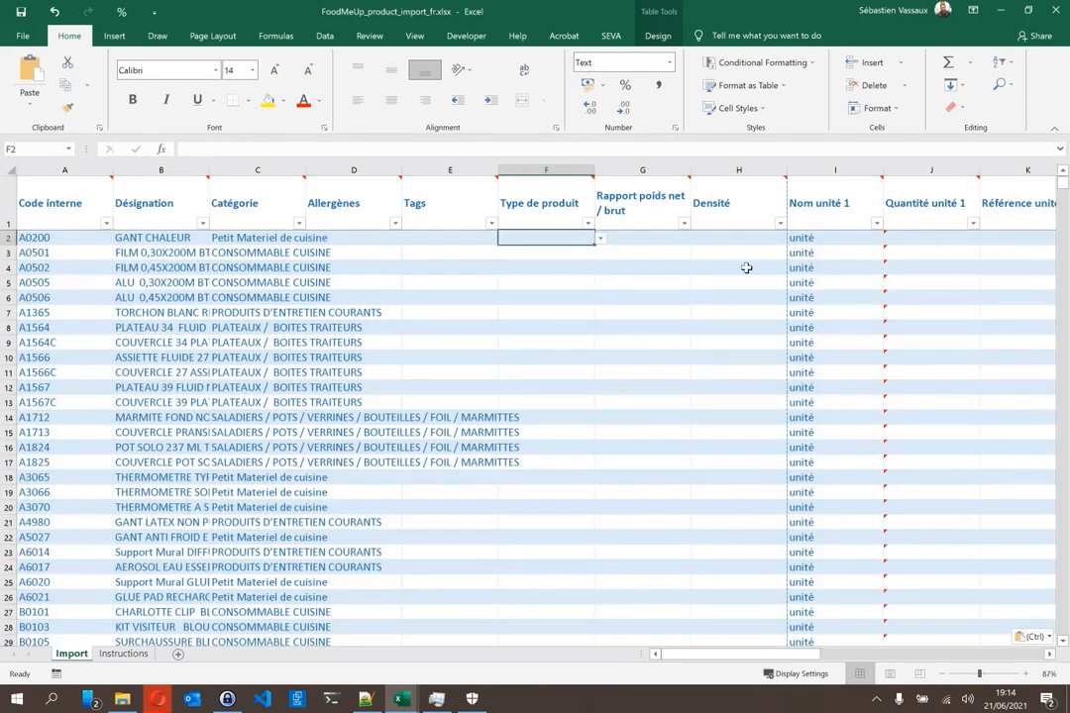
key(Right)
key(Right)
key(Right)
key(Right)
key(Down)
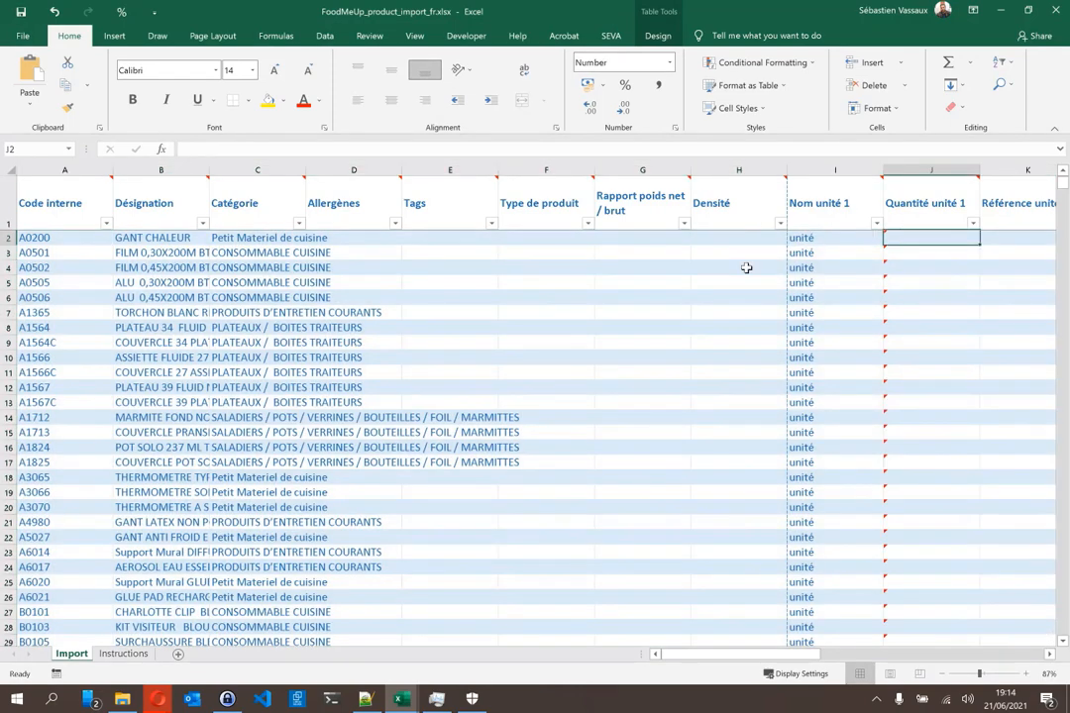
key(Right)
key(Right)
key(Right)
key(Right)
key(Right)
key(Right)
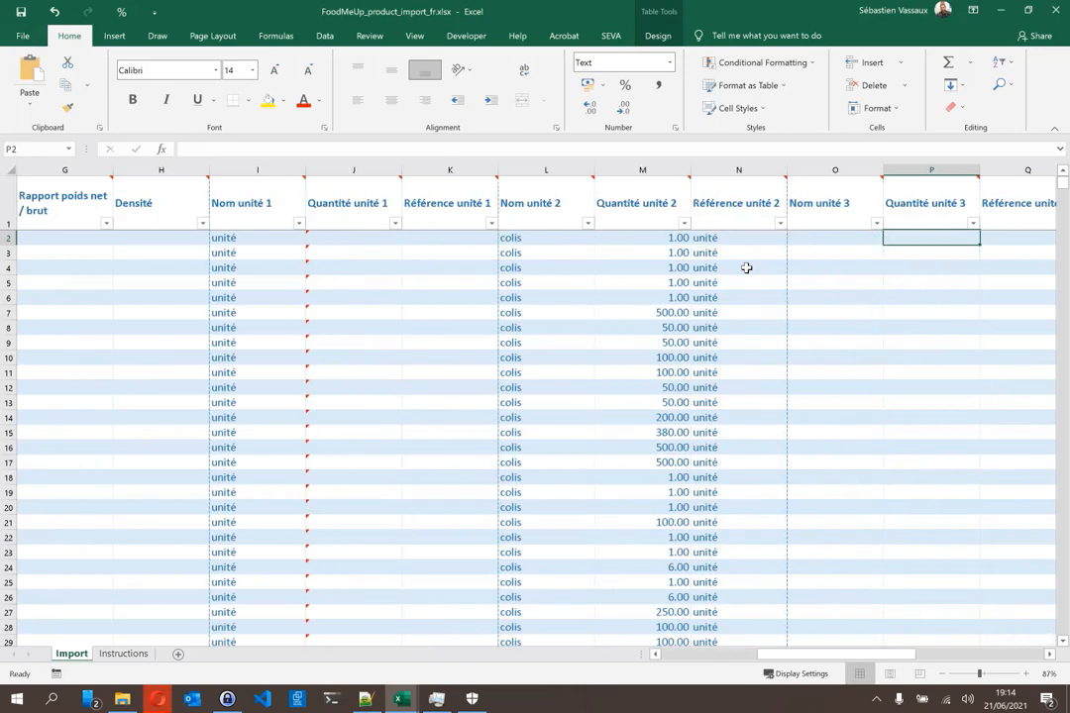
key(Right)
key(Right)
key(Right)
key(Right)
key(Right)
key(Right)
key(Right)
key(ctrl+v)
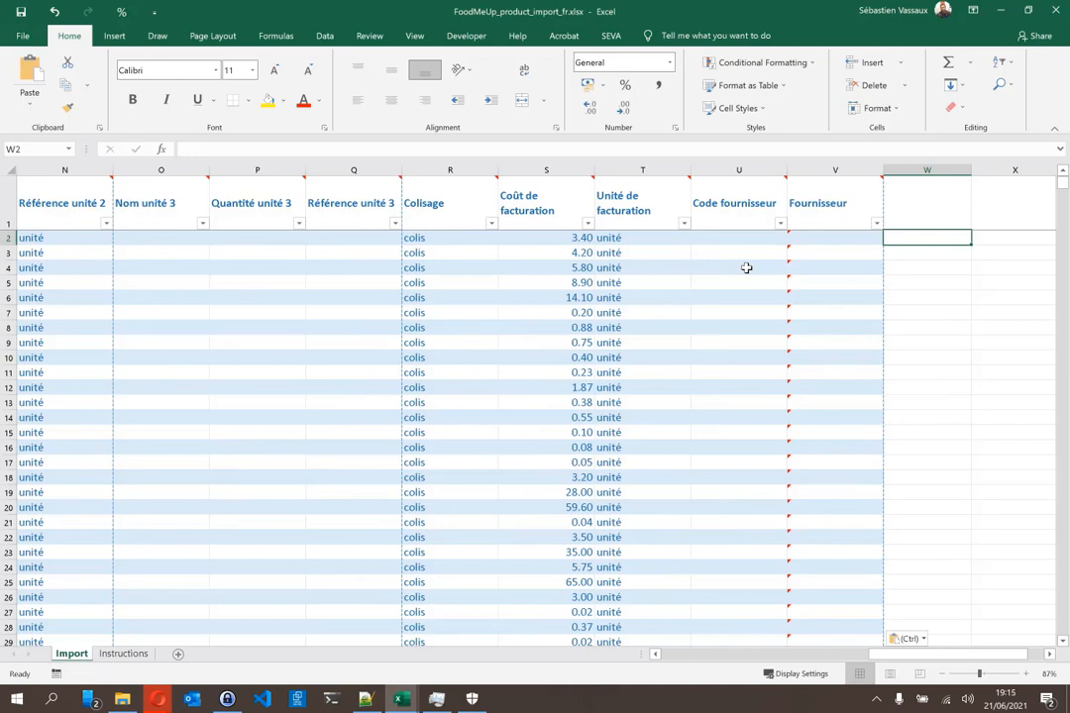
mouse_move(827, 209)
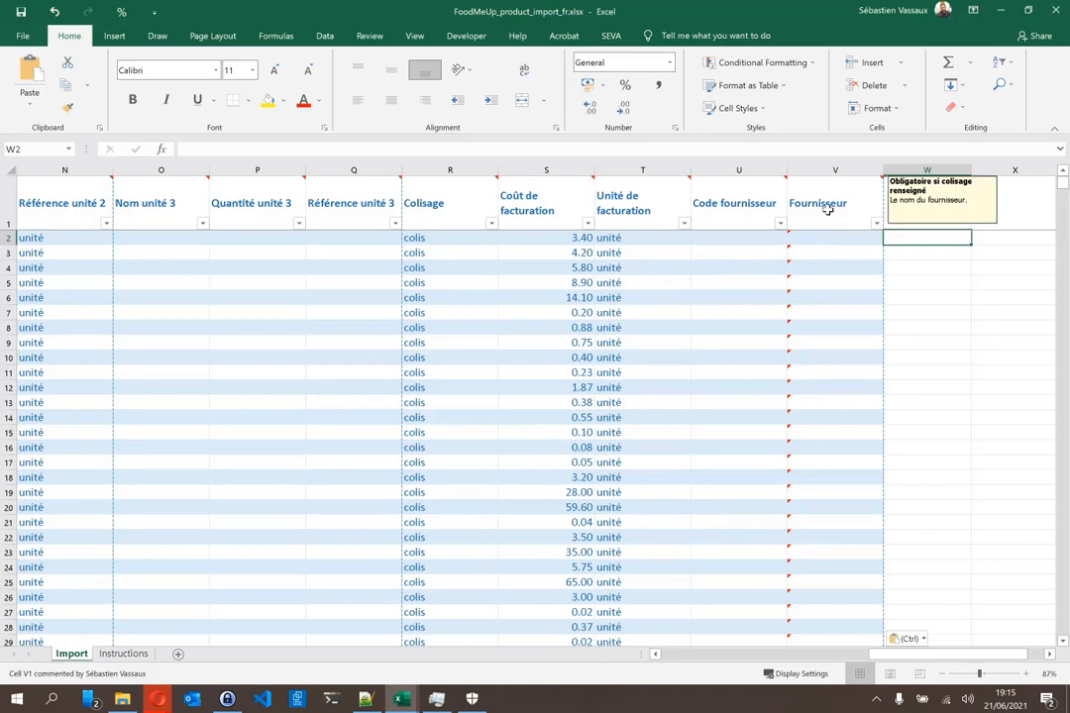
click(813, 238)
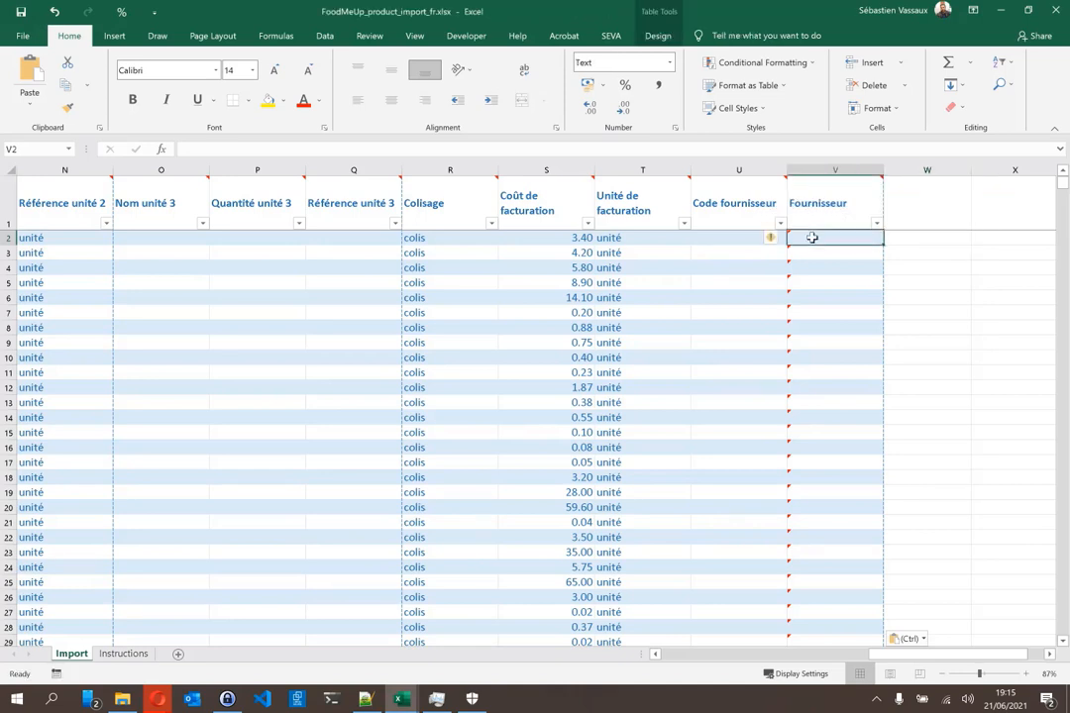
- Fill the Fournisseur column with Metro from V2 down to the table's last row
text(Mtetro)
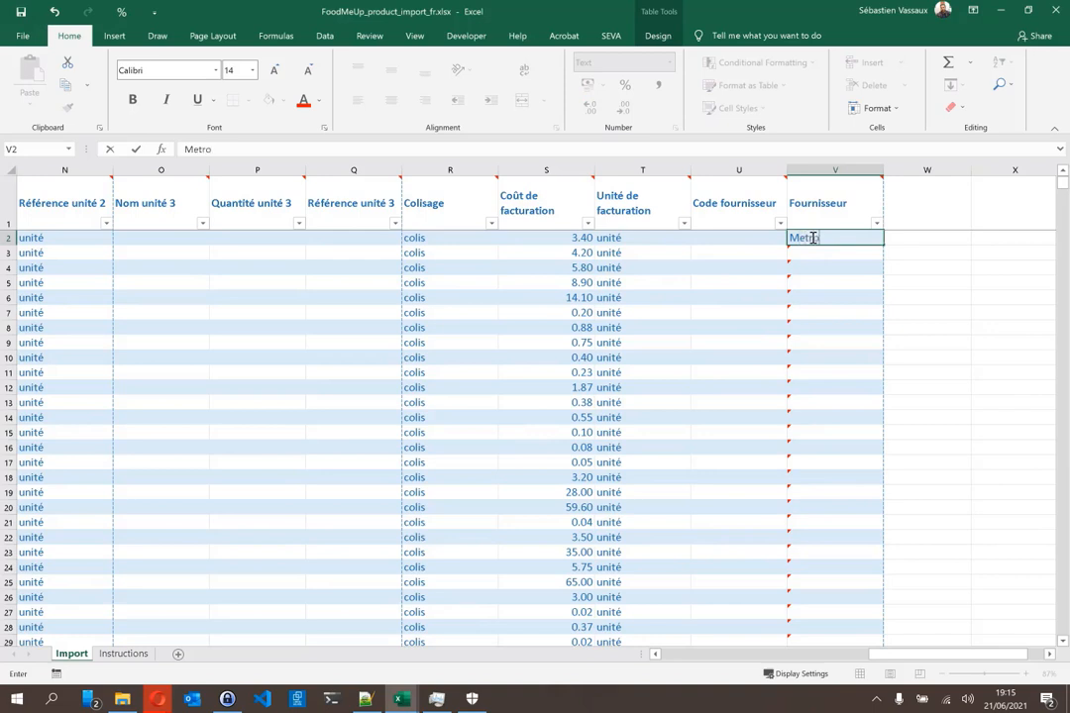
key(Return)
key(ctrl+c)
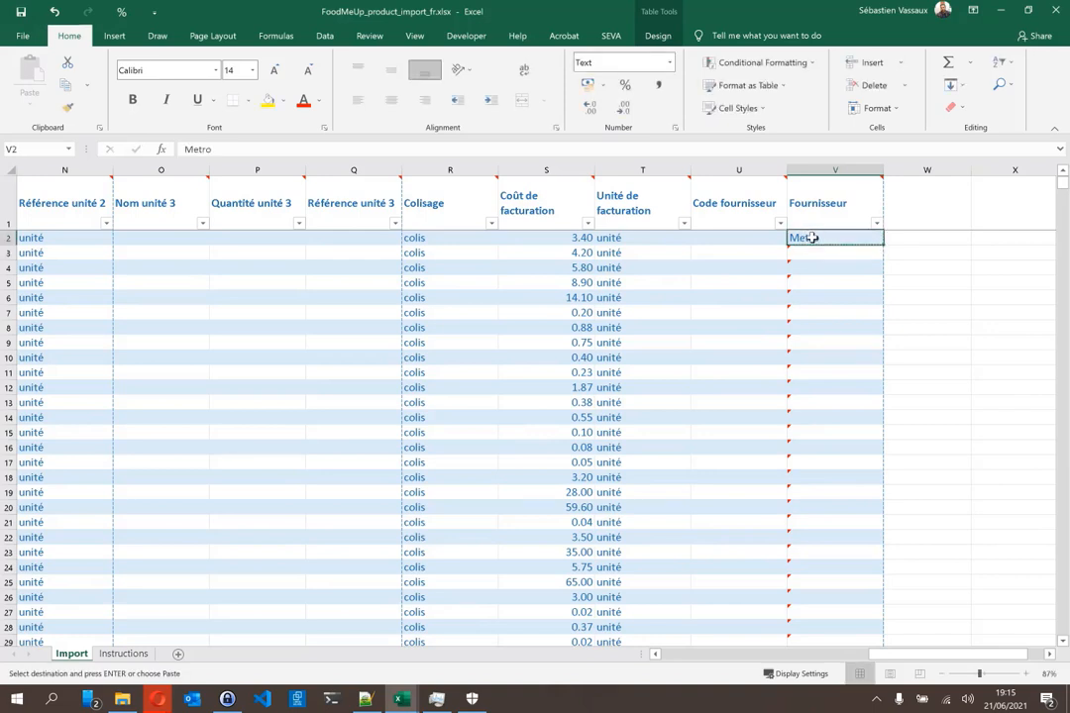
key(ctrl+shift+Down)
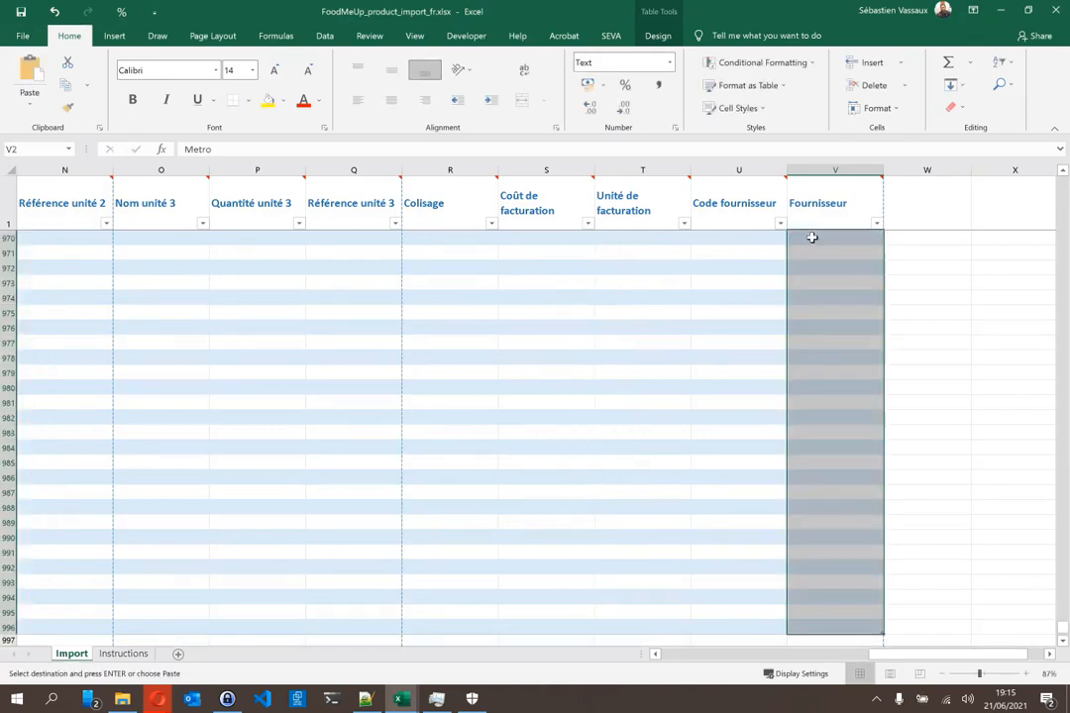
key(ctrl+v)
key(Up)
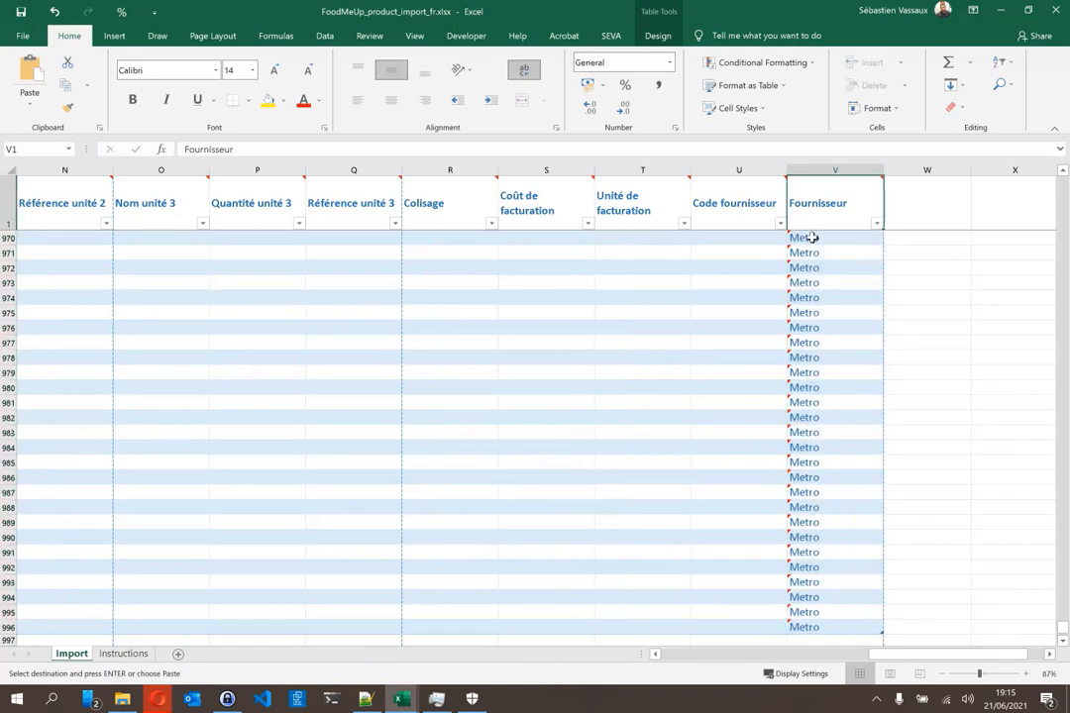
key(Down)
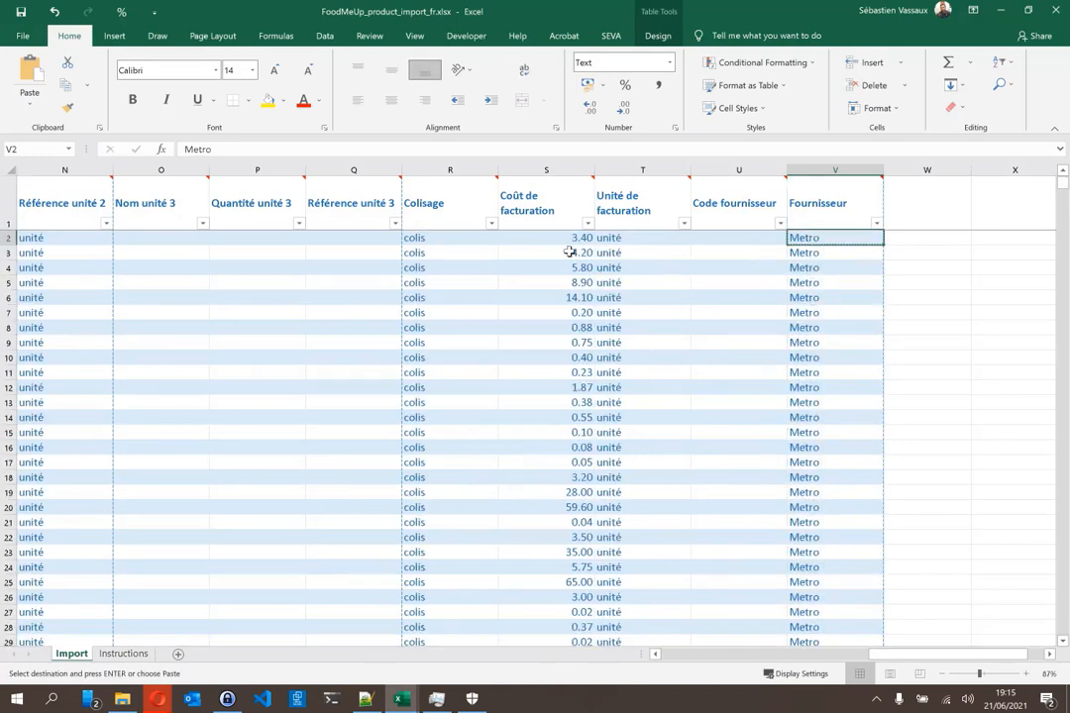
- Review the pasted data on the Import sheet from Code fournisseur back to Tags
click(739, 238)
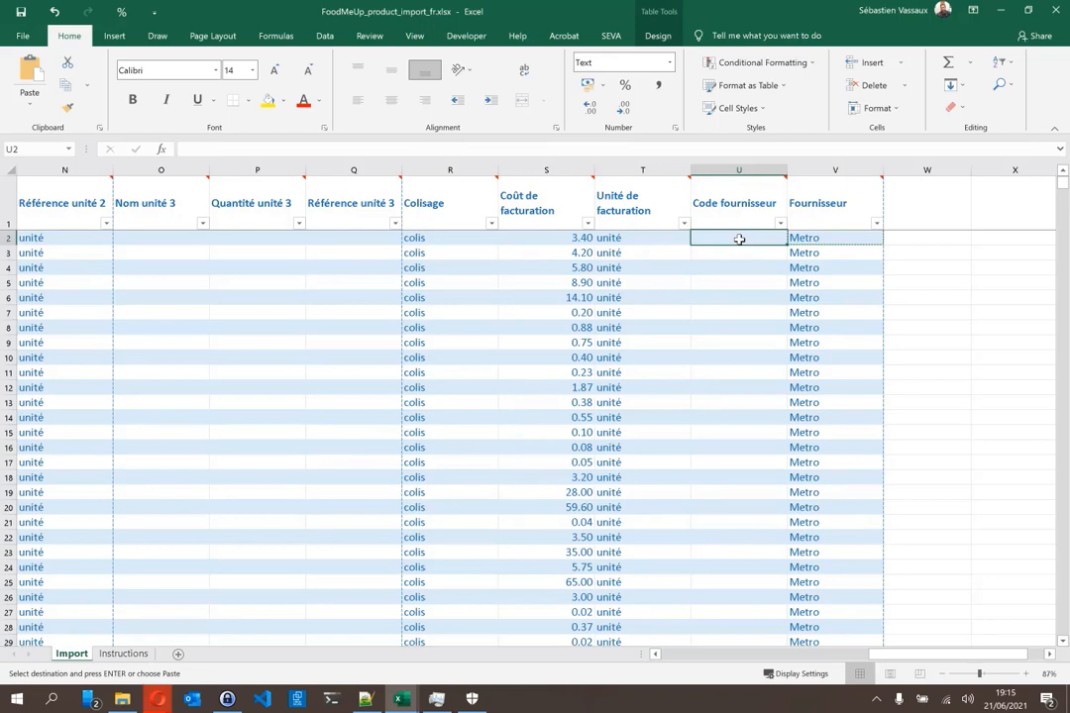
key(Left)
key(Left)
key(Left)
key(Left)
key(Left)
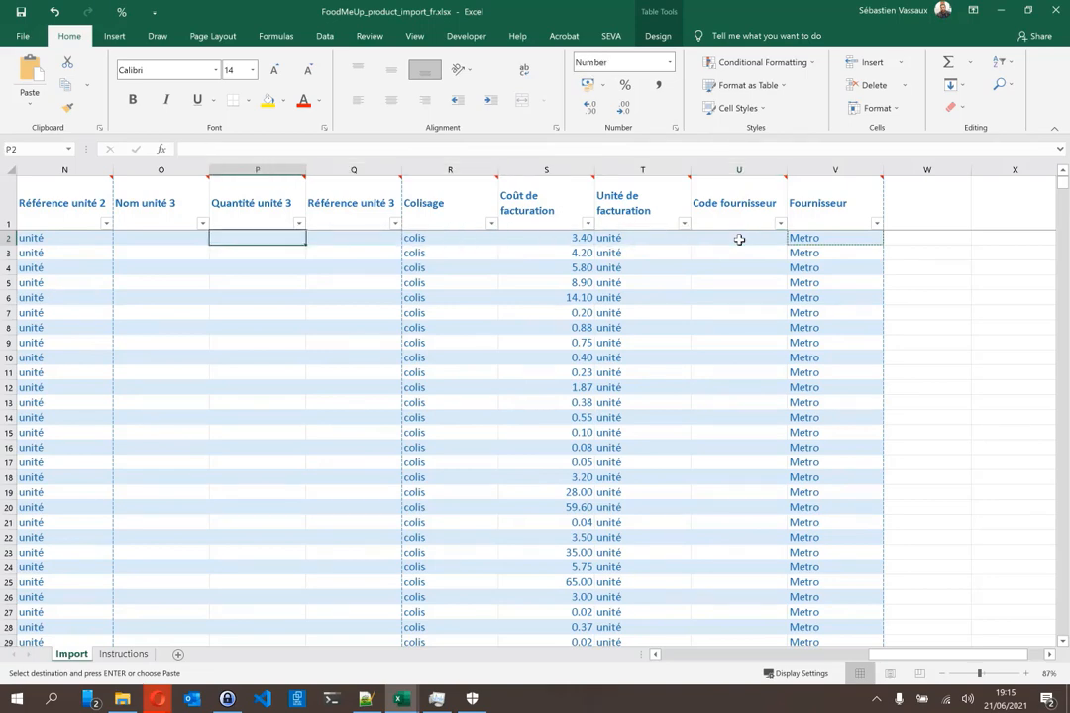
key(Left)
key(Left)
key(Left)
key(Left)
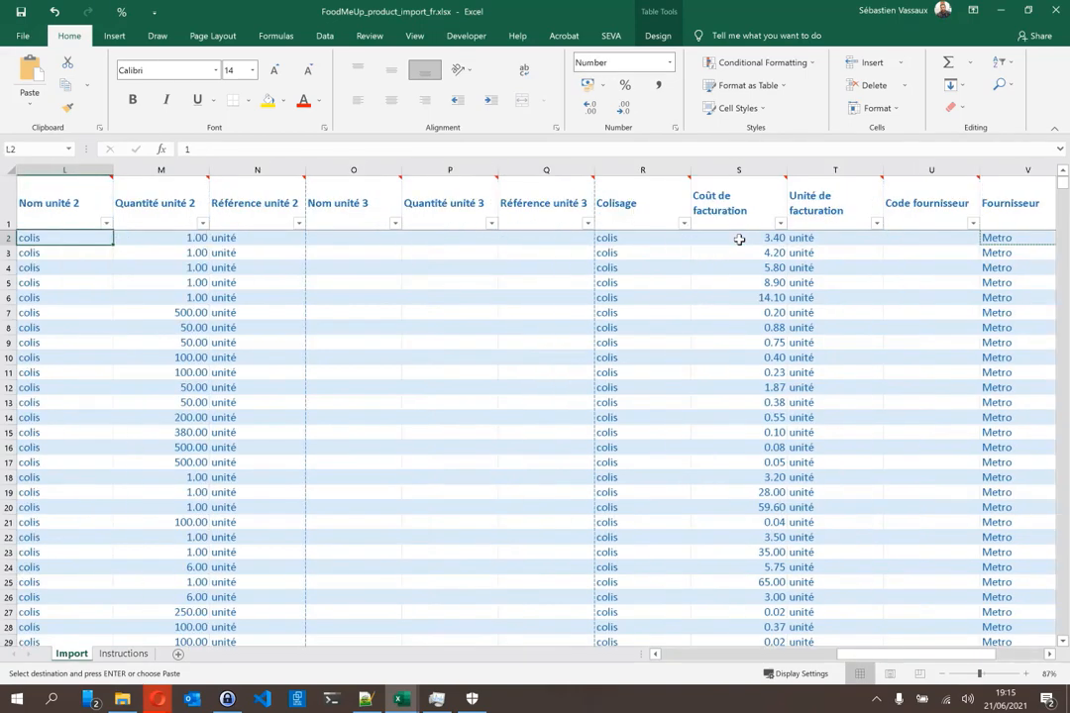
key(Left)
key(Left)
key(Left)
key(Left)
key(Left)
key(Left)
key(Left)
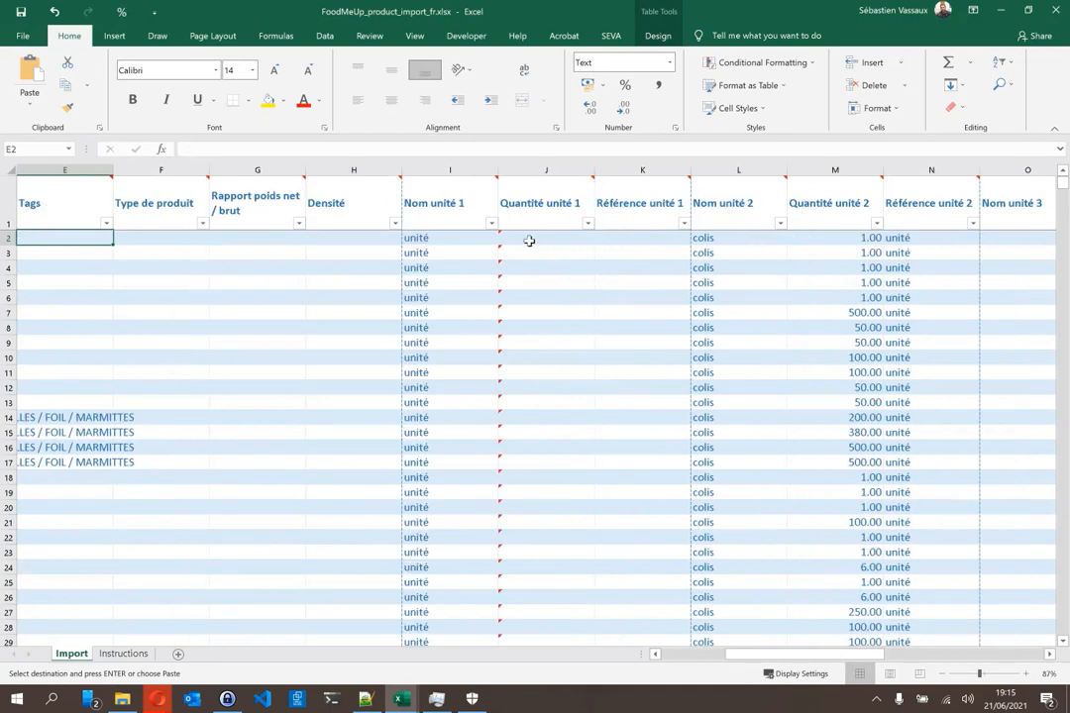
- Read the note on the Quantité unité 1 header and test whether J2 accepts an empty entry
mouse_move(548, 209)
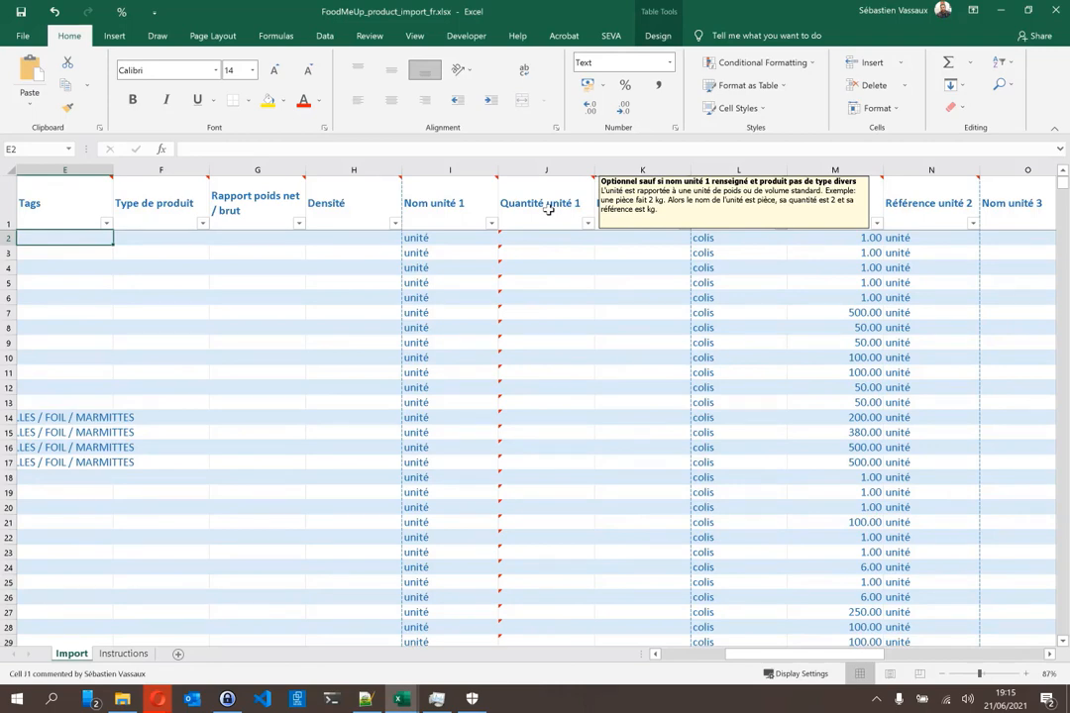
double_click(541, 238)
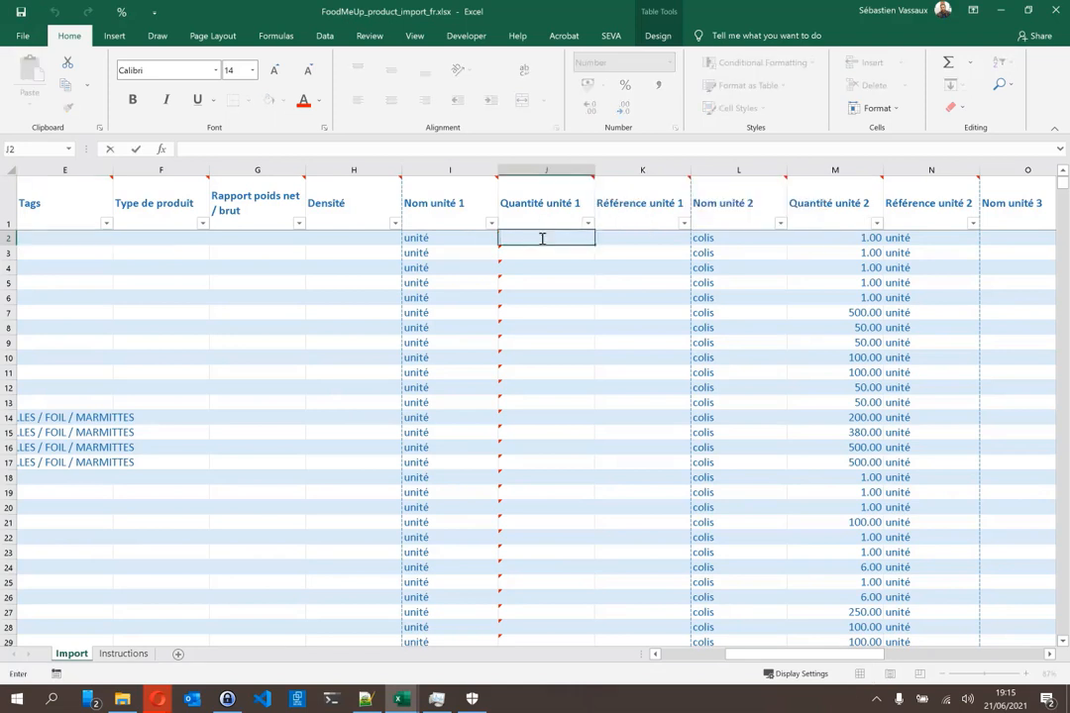
key(Return)
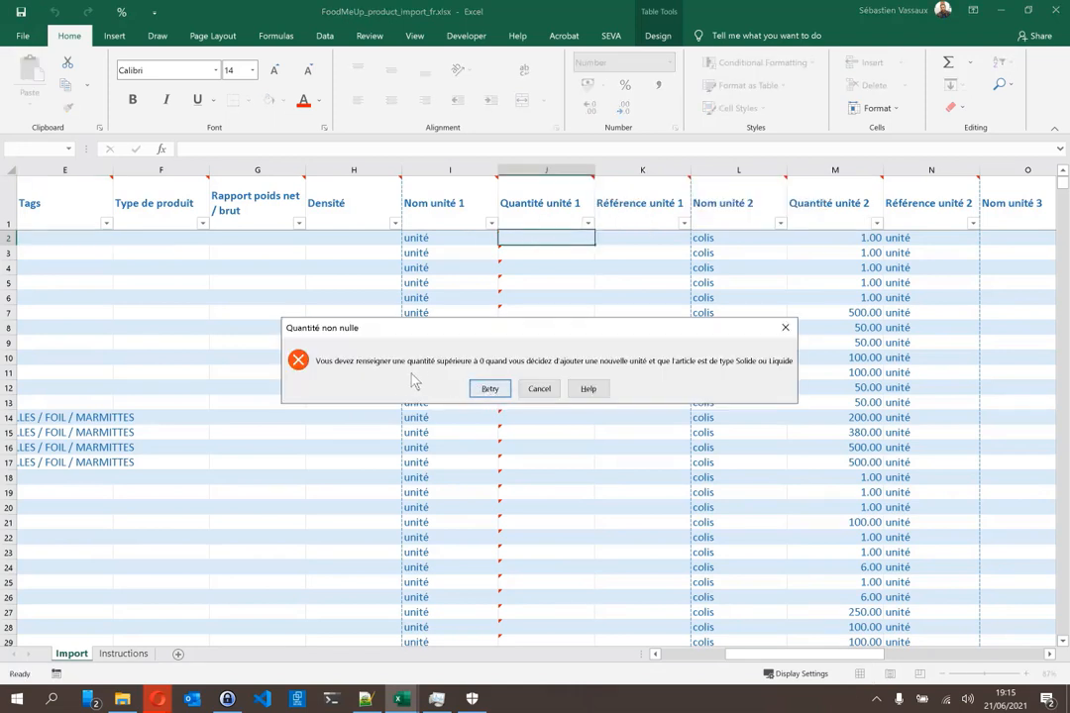
click(537, 387)
- Examine the columns from Quantité unité 1 back to Désignation and the options allowed for Type de produit in F2
key(Left)
key(Left)
key(Left)
key(Left)
key(Left)
key(Left)
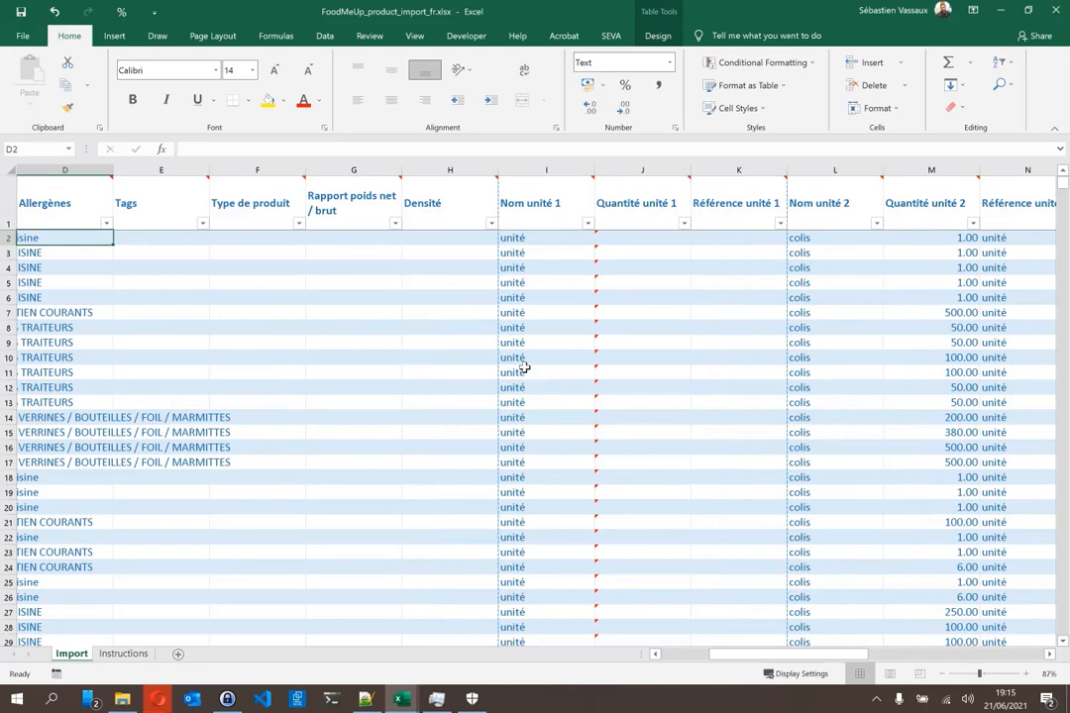
key(Left)
key(Left)
key(Right)
key(Right)
key(Right)
key(Right)
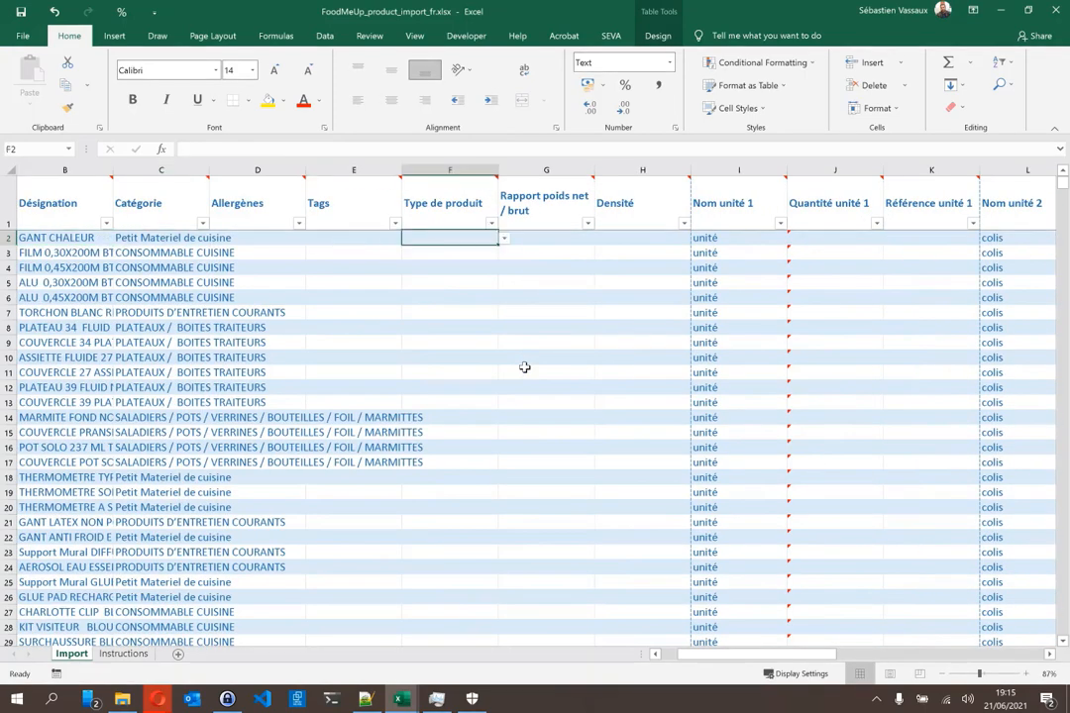
key(alt+Down)
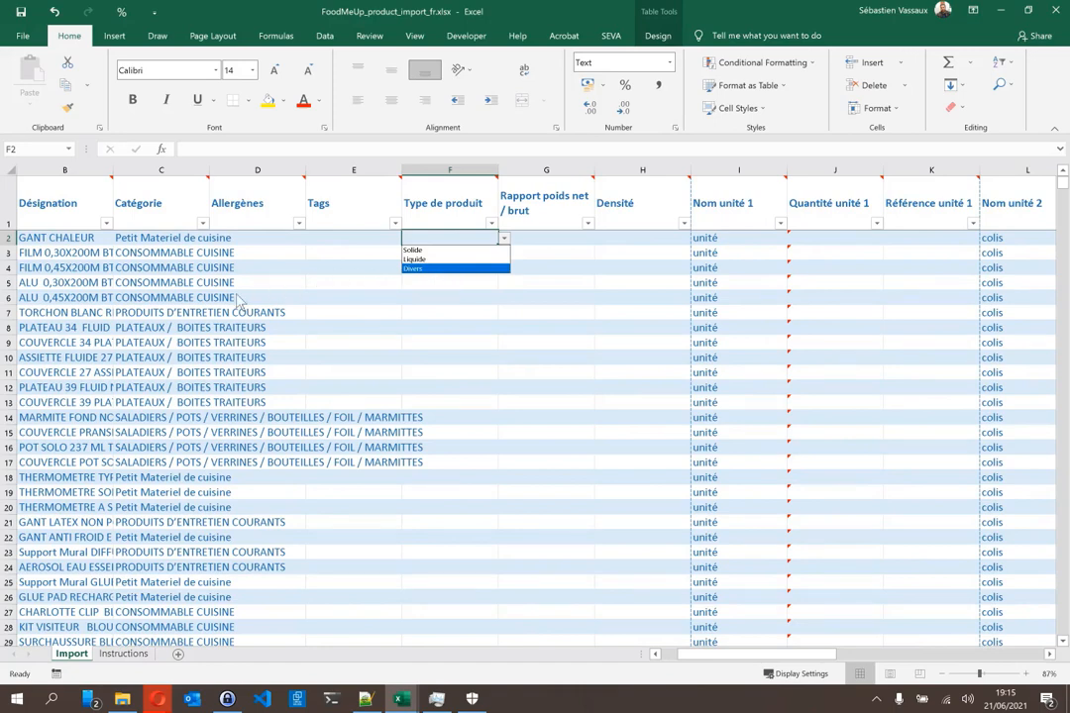
key(Escape)
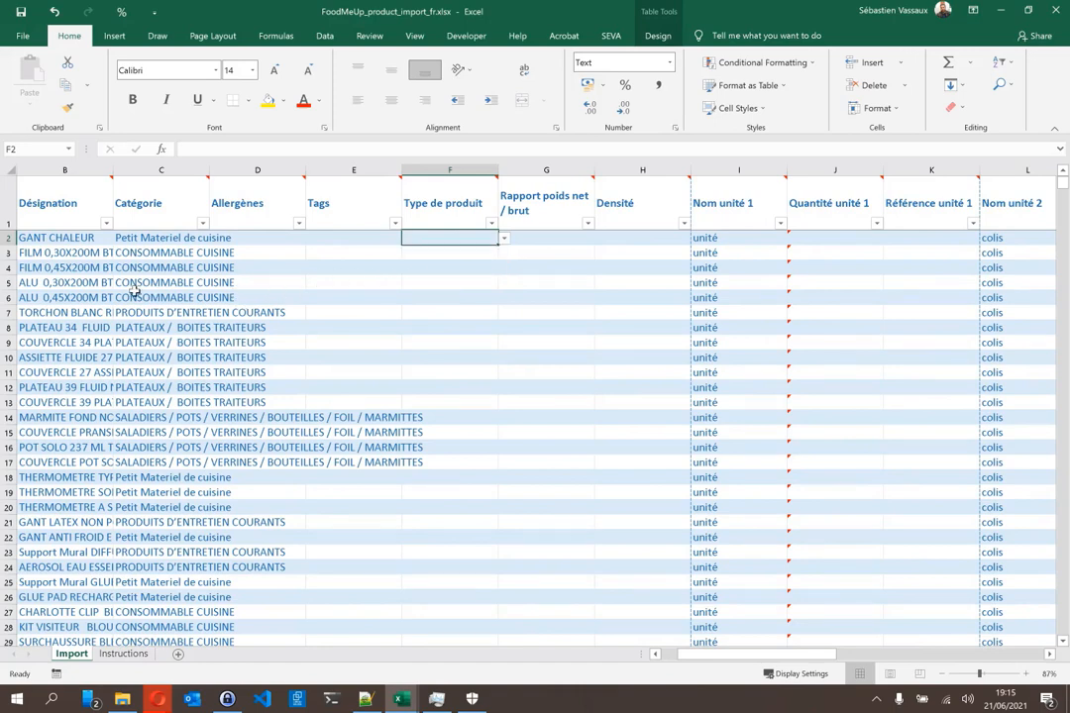
- Check the category of GANT CHALEUR in C2 and set its Type de produit in F2 to Divers
click(157, 241)
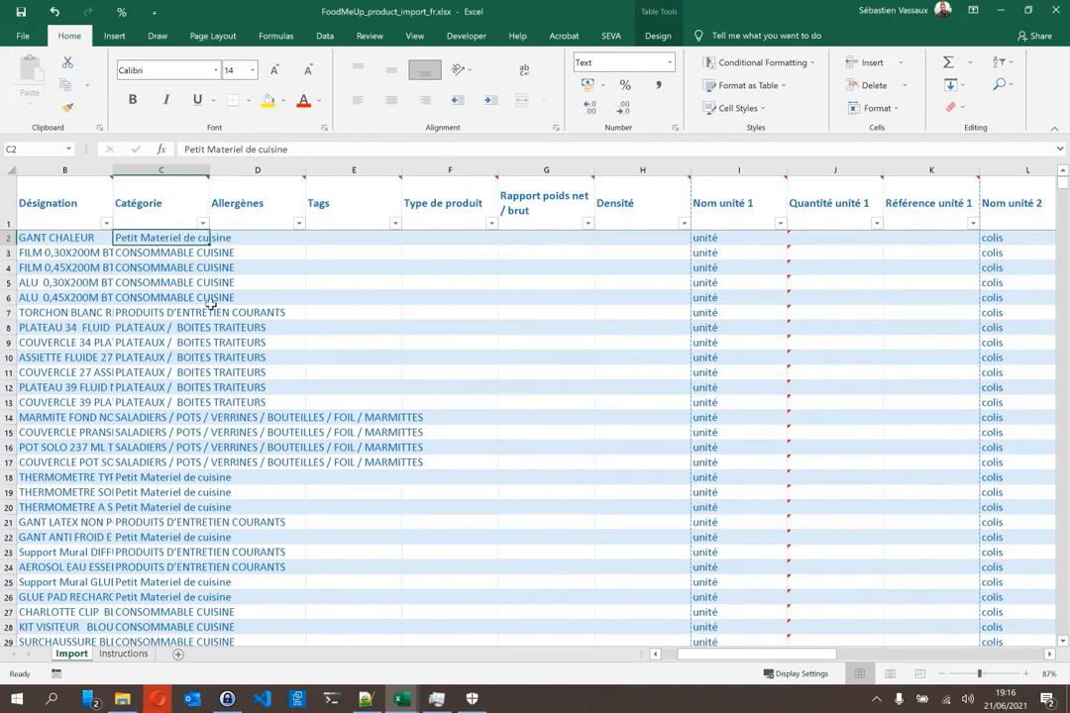
click(488, 237)
click(504, 239)
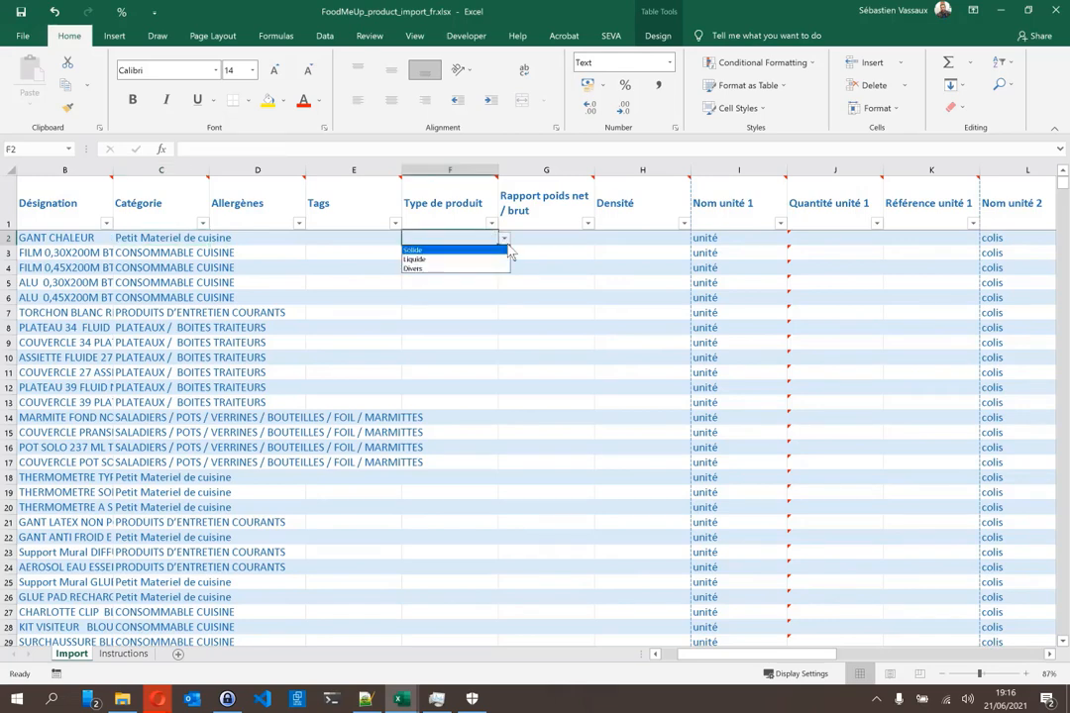
click(466, 268)
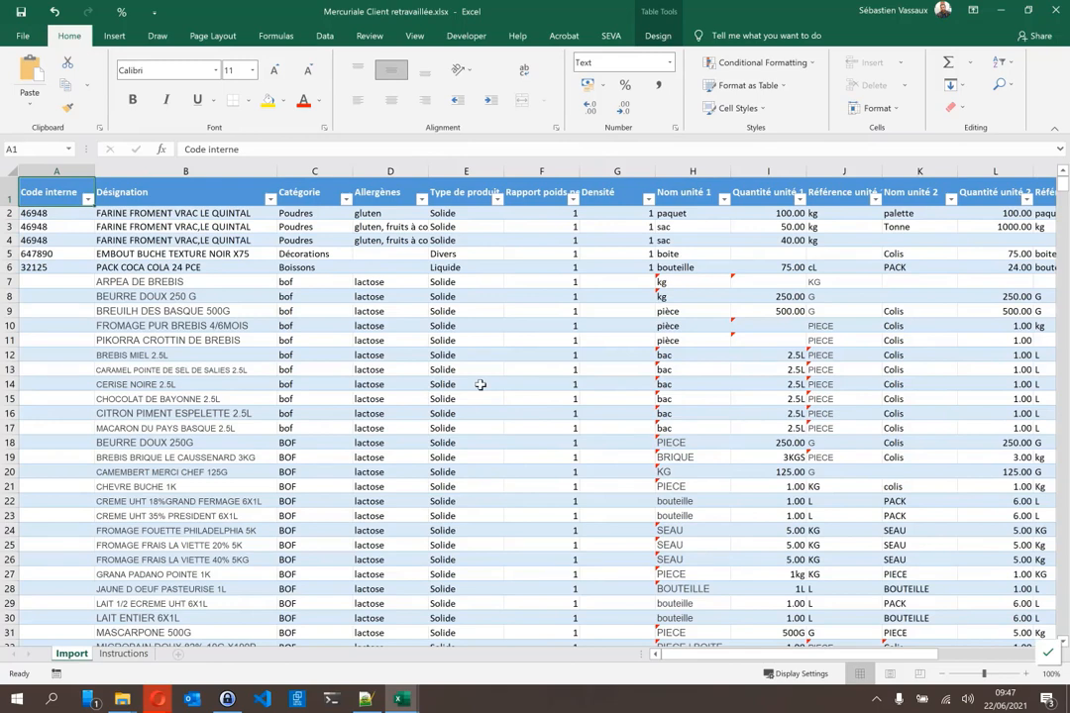
- Clear the formatting from all data rows of the product table
click(517, 326)
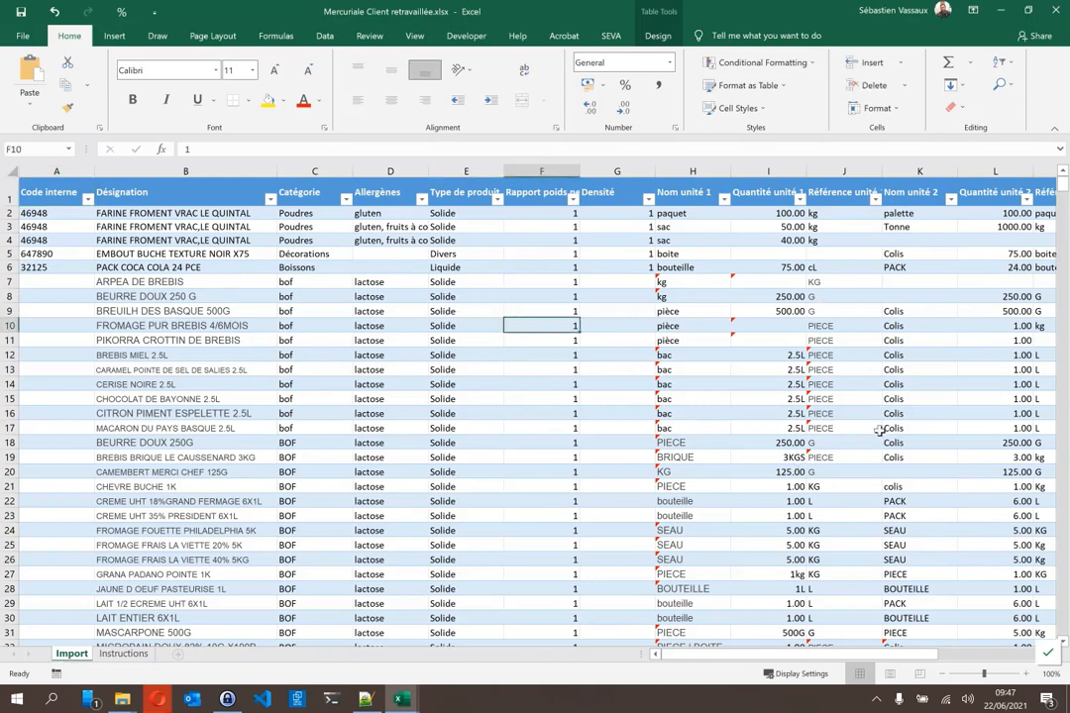
key(ctrl+a)
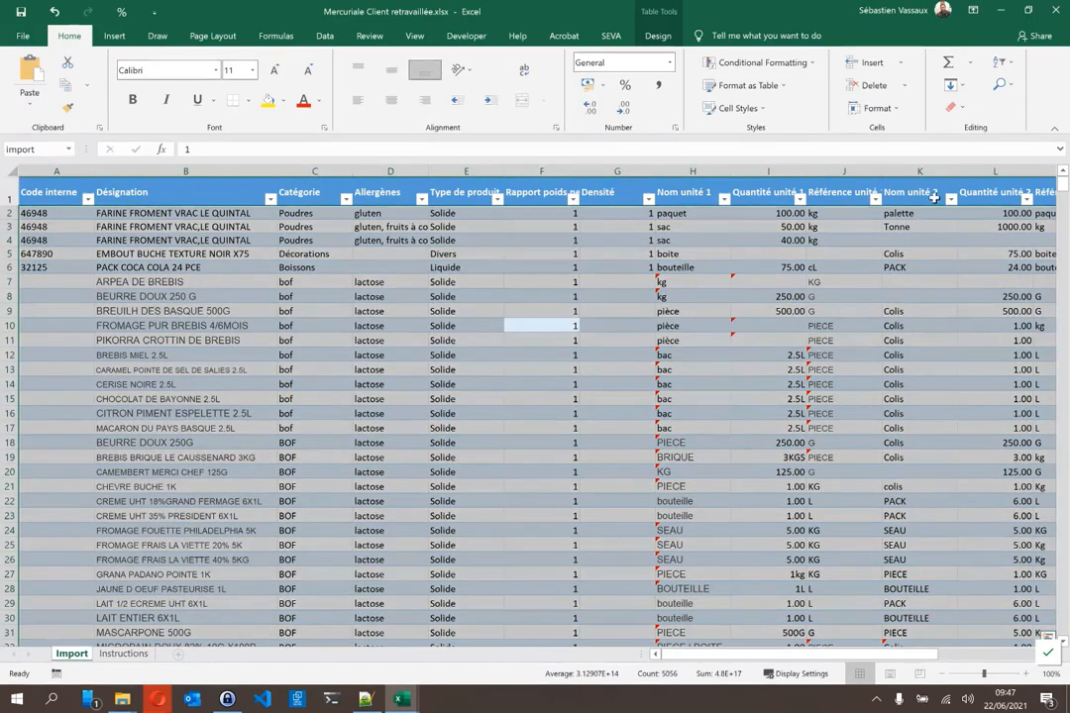
click(950, 107)
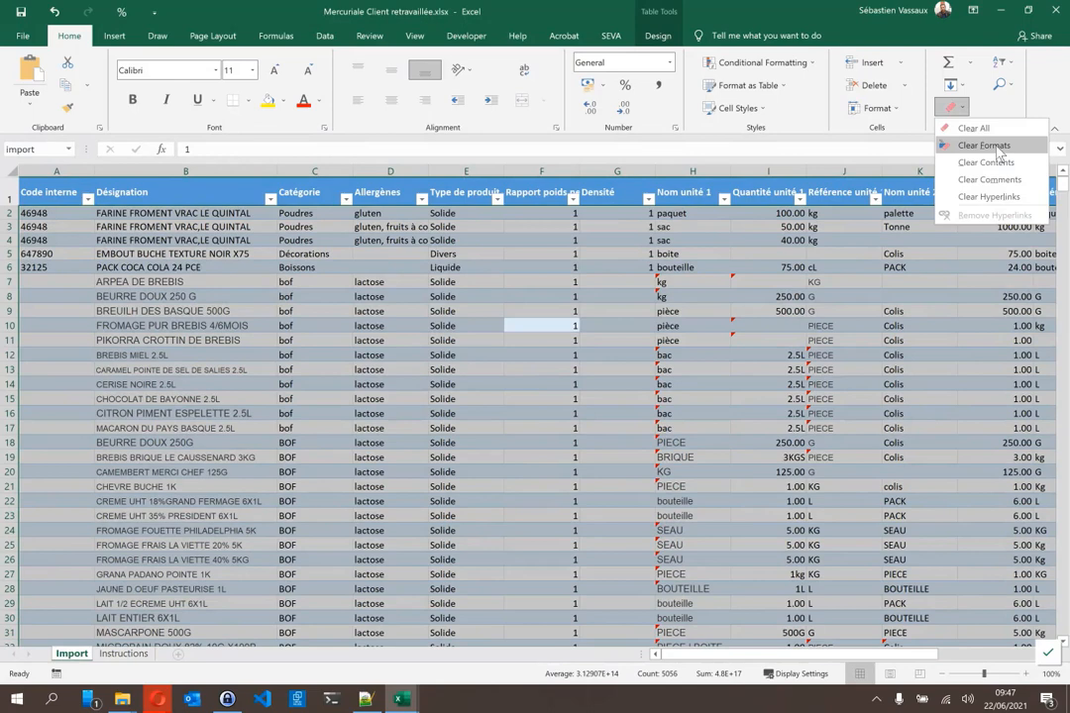
click(997, 146)
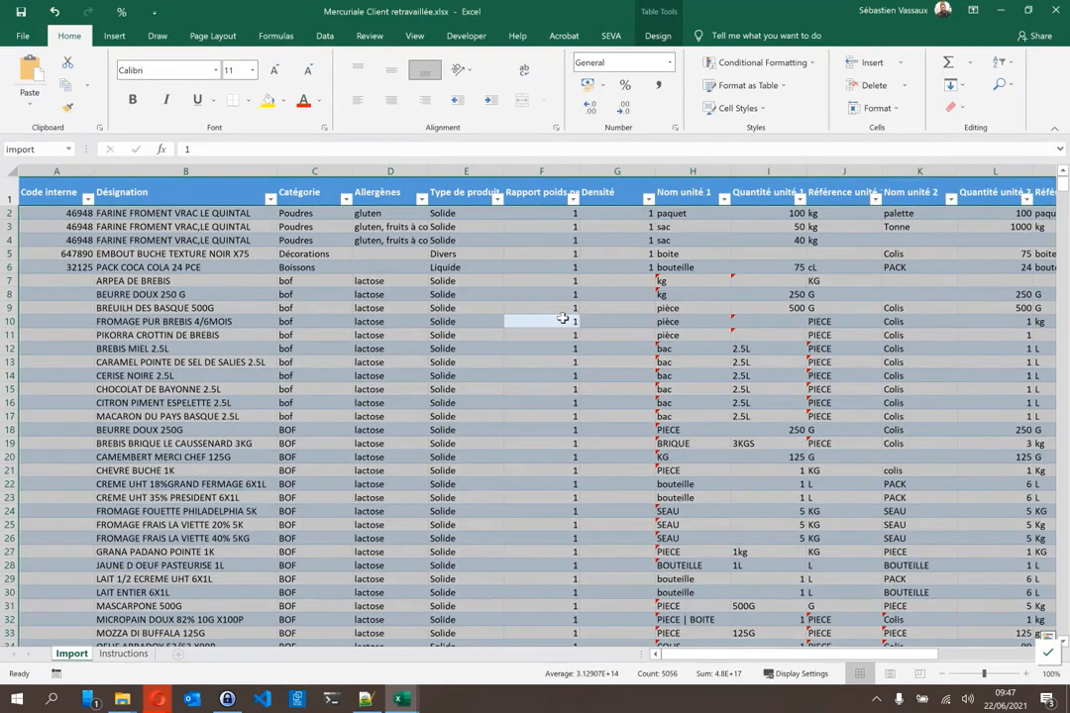
click(188, 308)
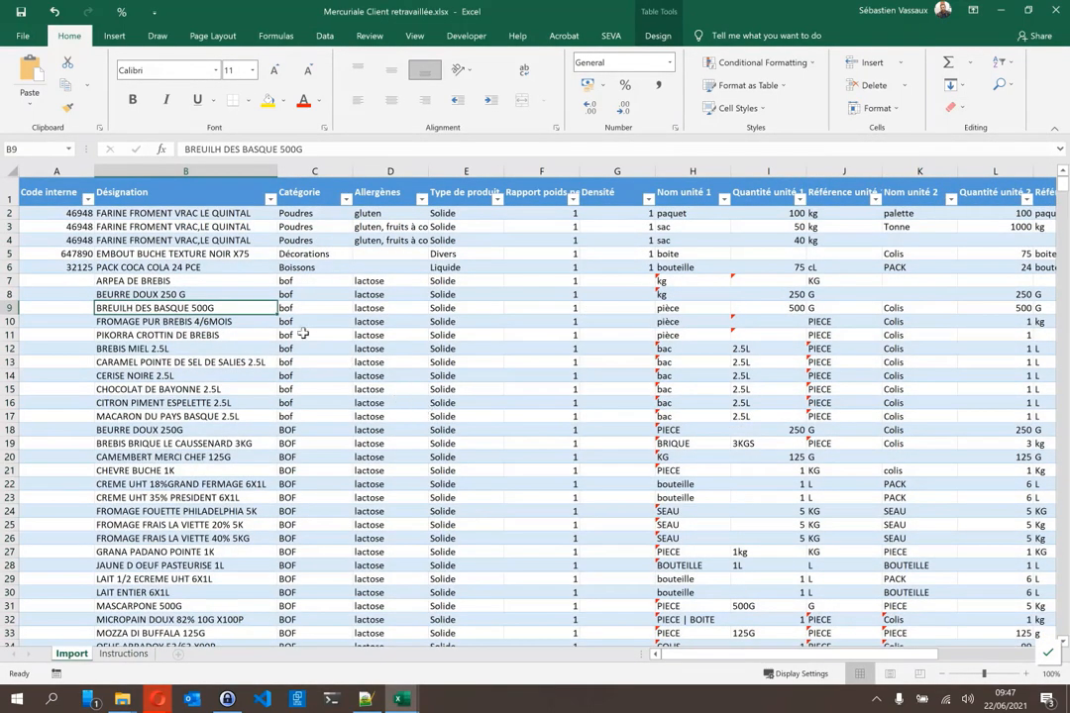
- Insert an empty row above the table headers and paste the full header row from FoodMeUp_product_import_fr.xlsx there as values
click(8, 188)
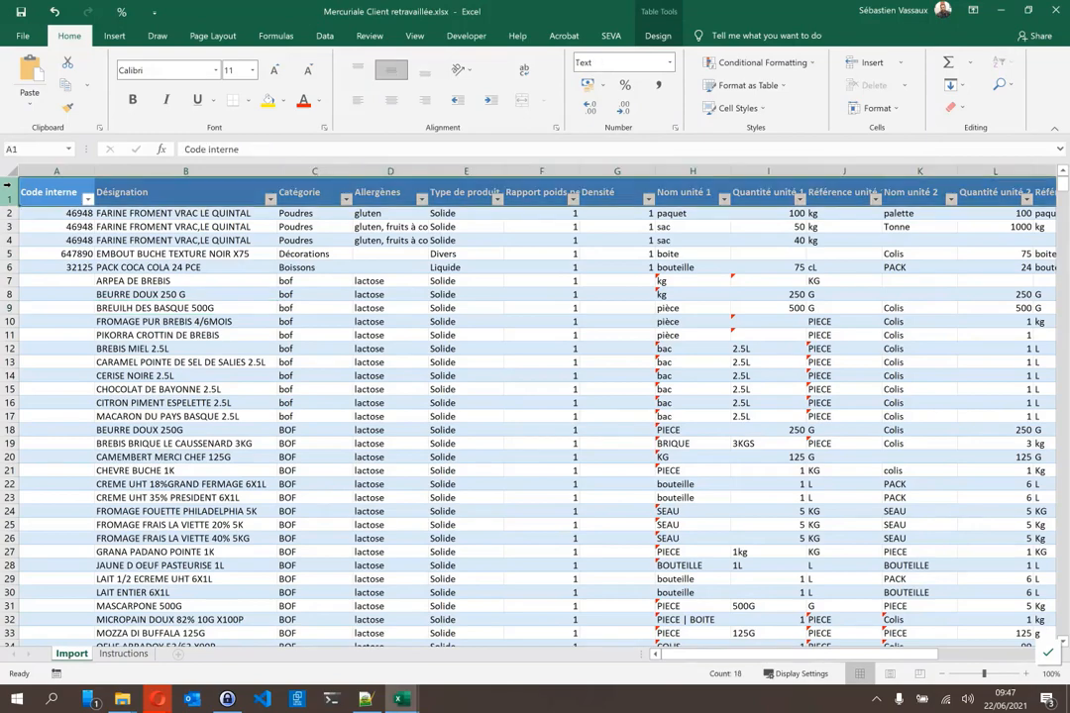
key(ctrl+plus)
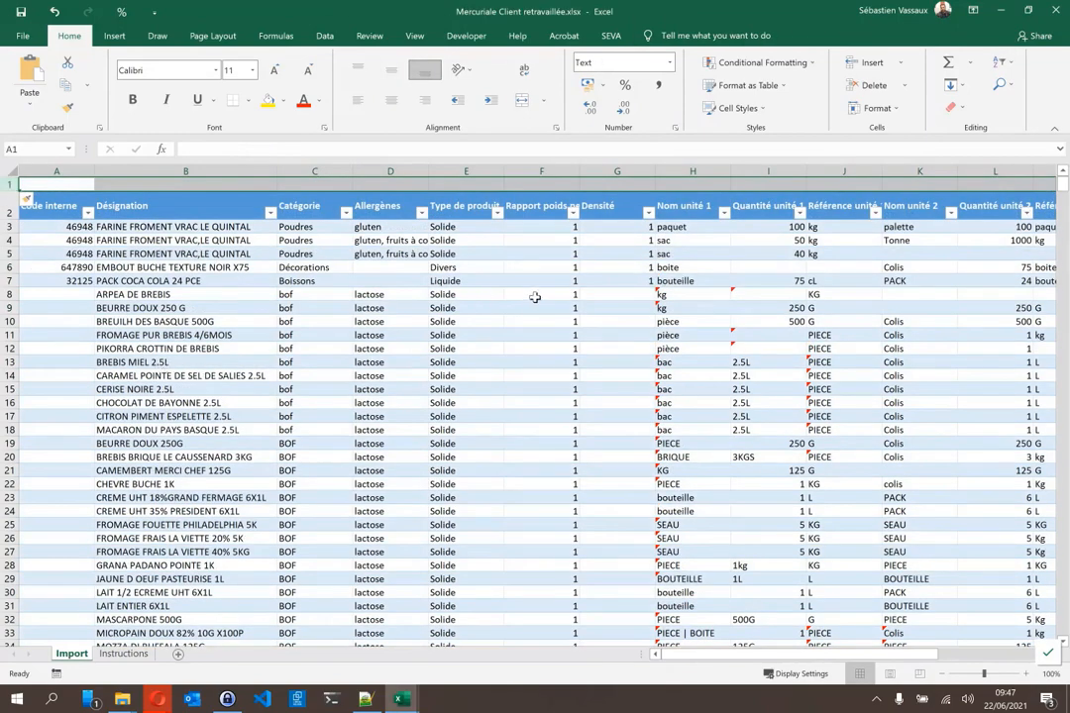
key(alt+Tab)
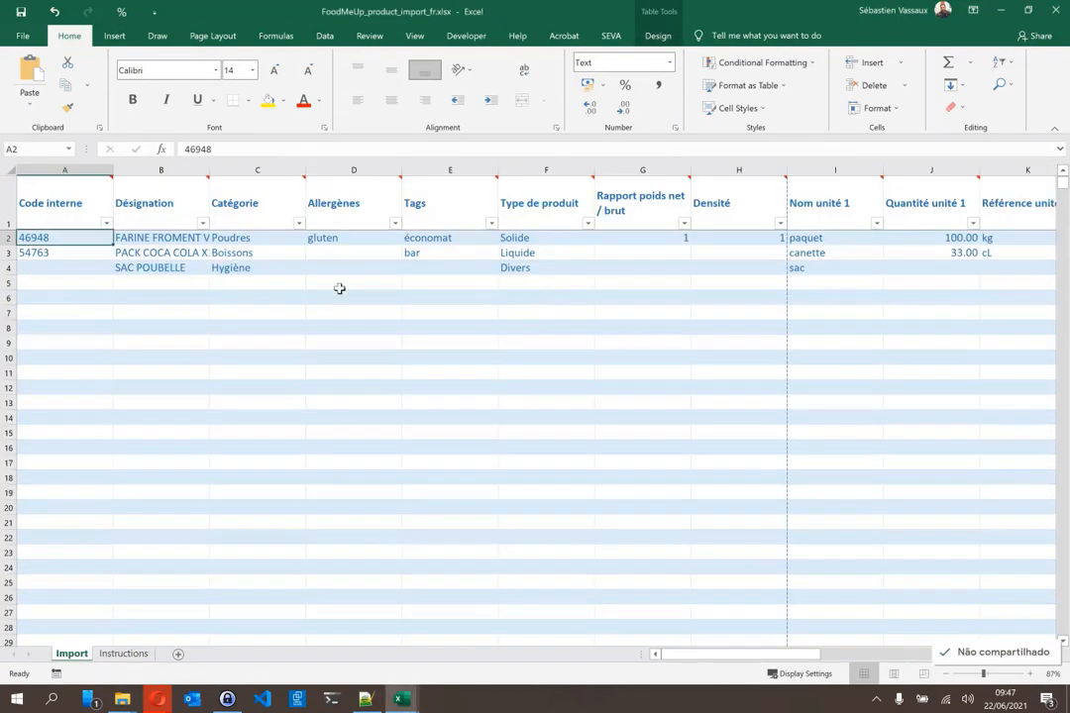
click(40, 187)
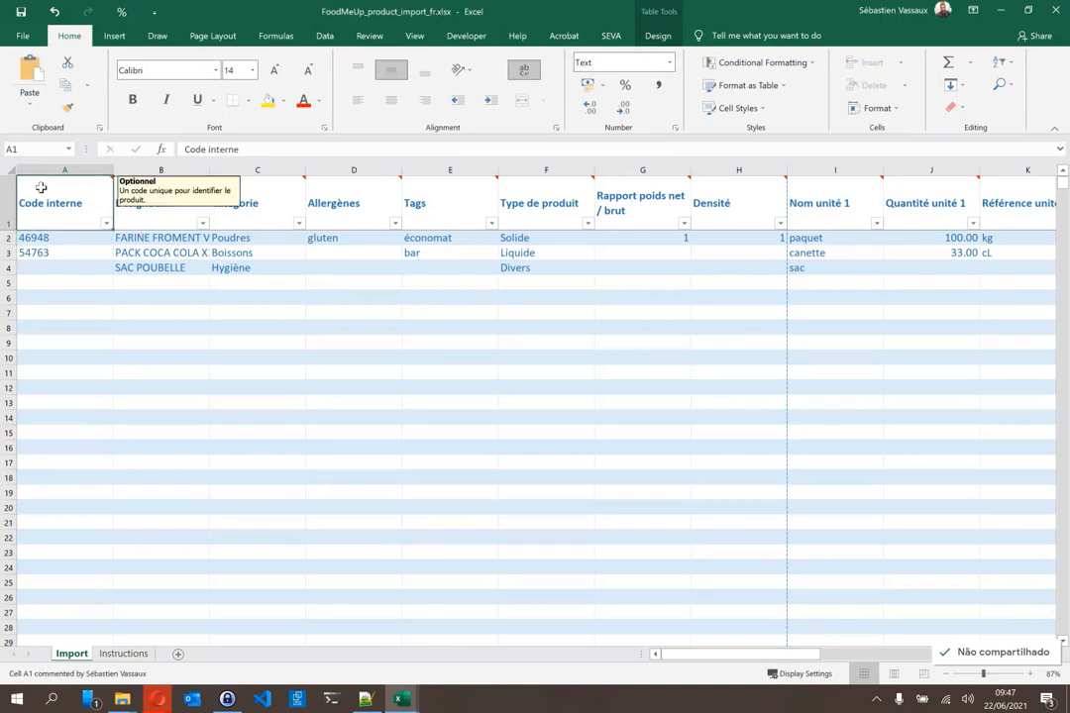
key(ctrl+shift+Right)
key(ctrl+c)
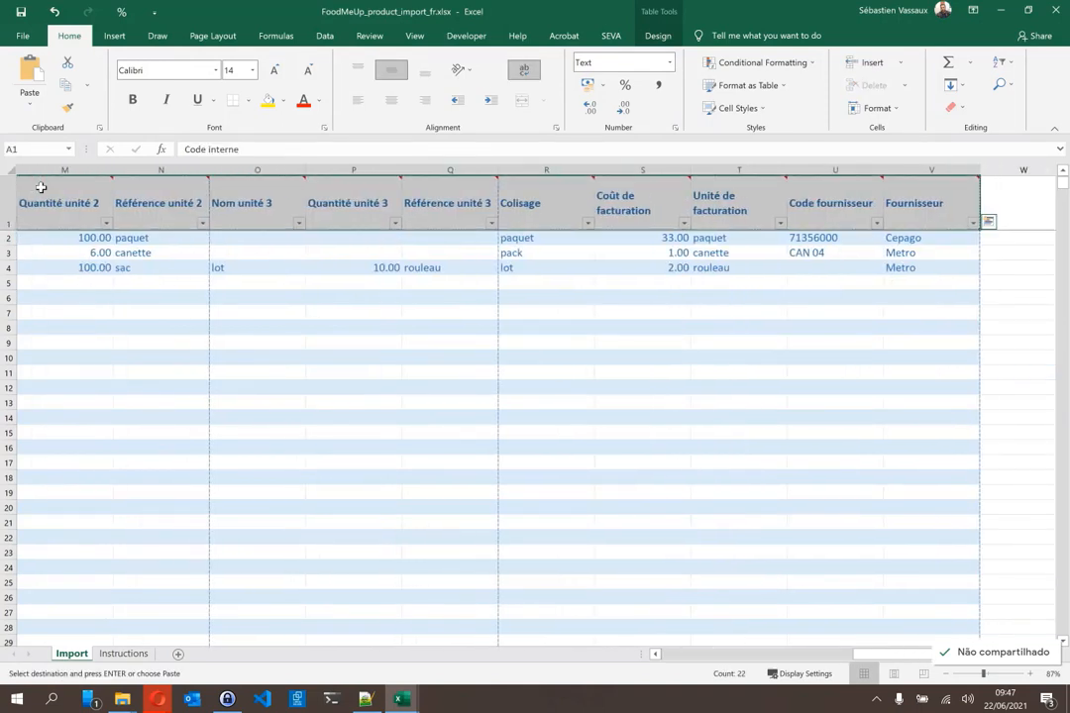
key(alt+Tab)
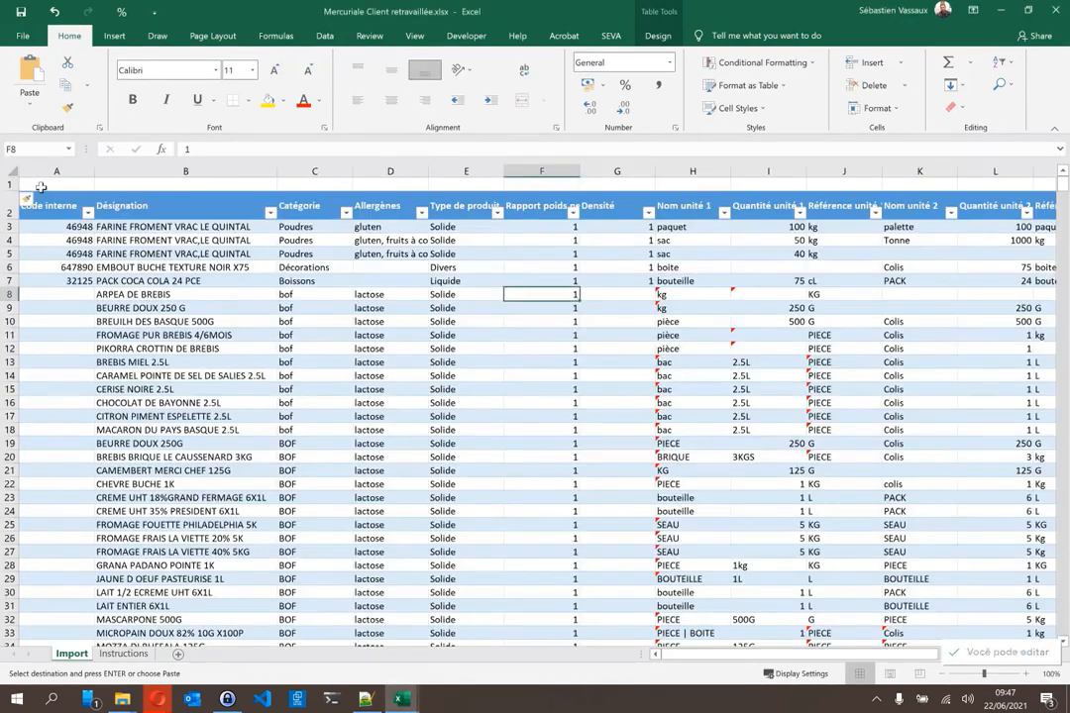
click(41, 187)
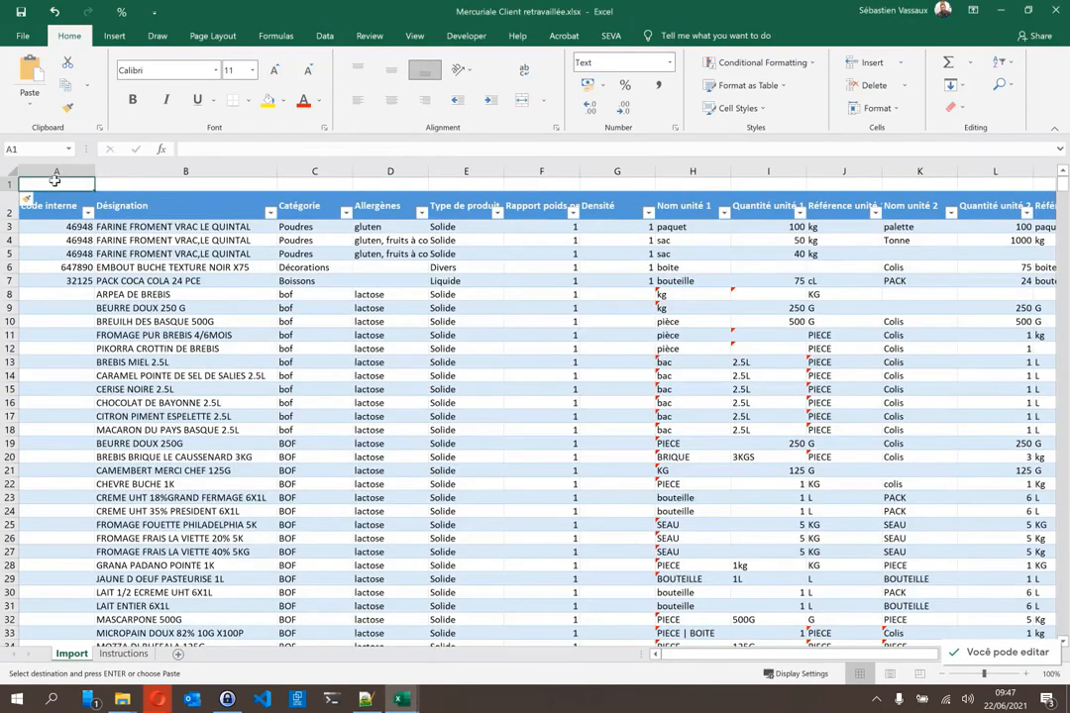
click(30, 103)
click(21, 209)
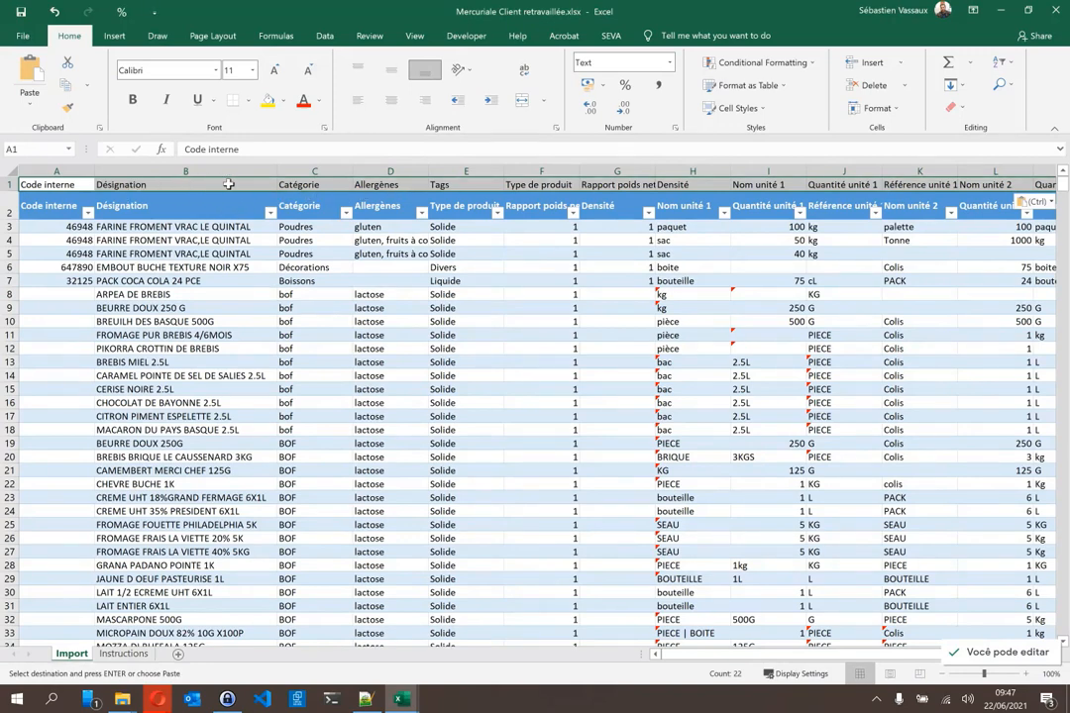
- Insert an empty column E for Tags and move the row 1 headers from Tags onward back to start at E1
click(475, 186)
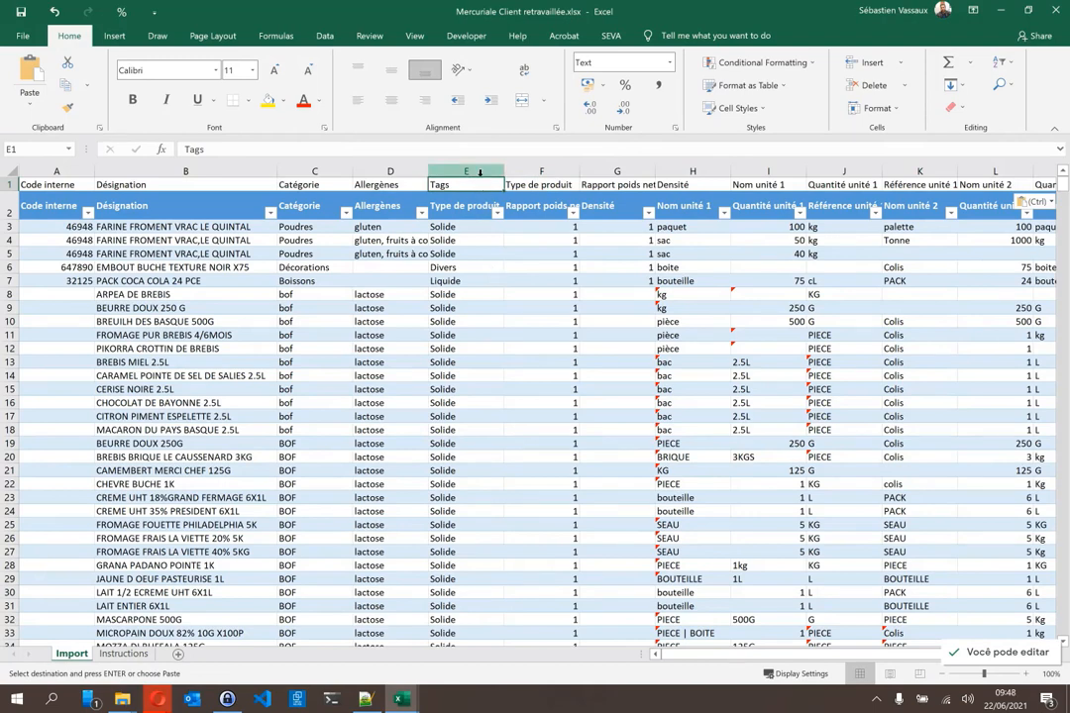
click(479, 171)
key(ctrl+plus)
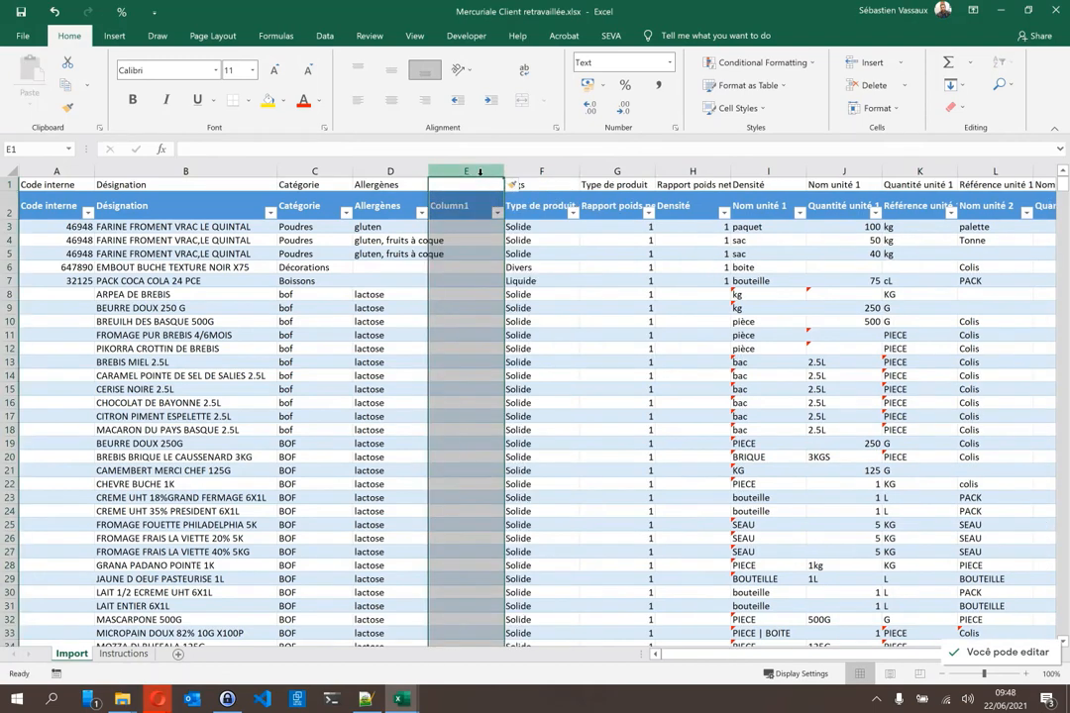
key(Right)
key(ctrl+shift+Right)
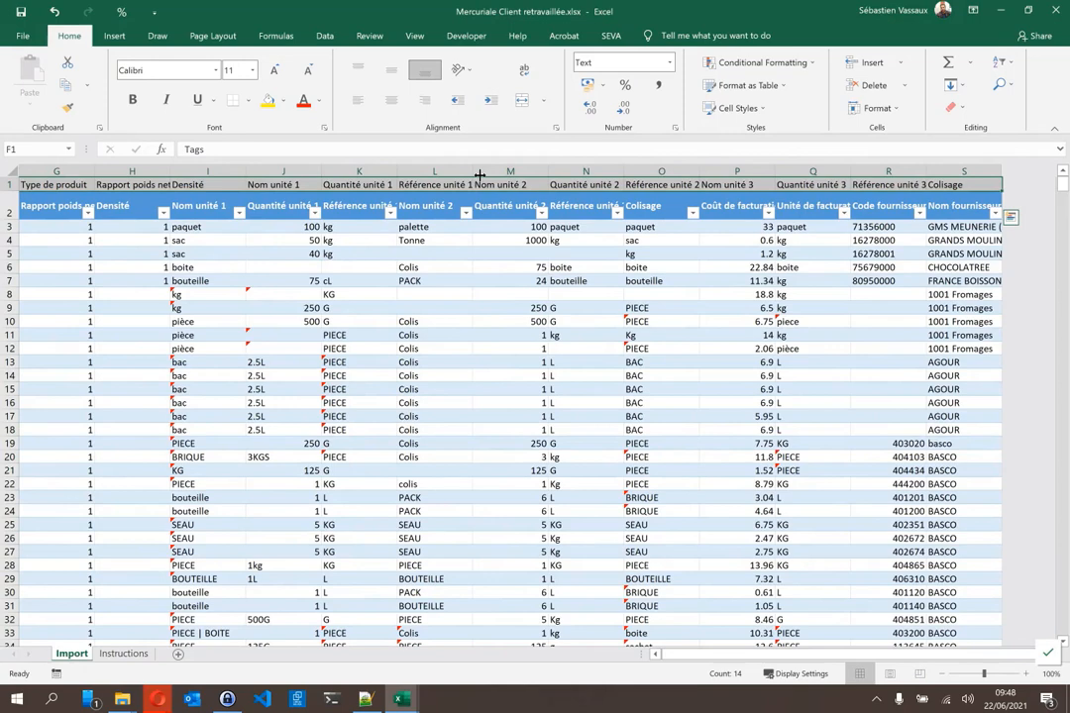
key(ctrl+x)
key(Left)
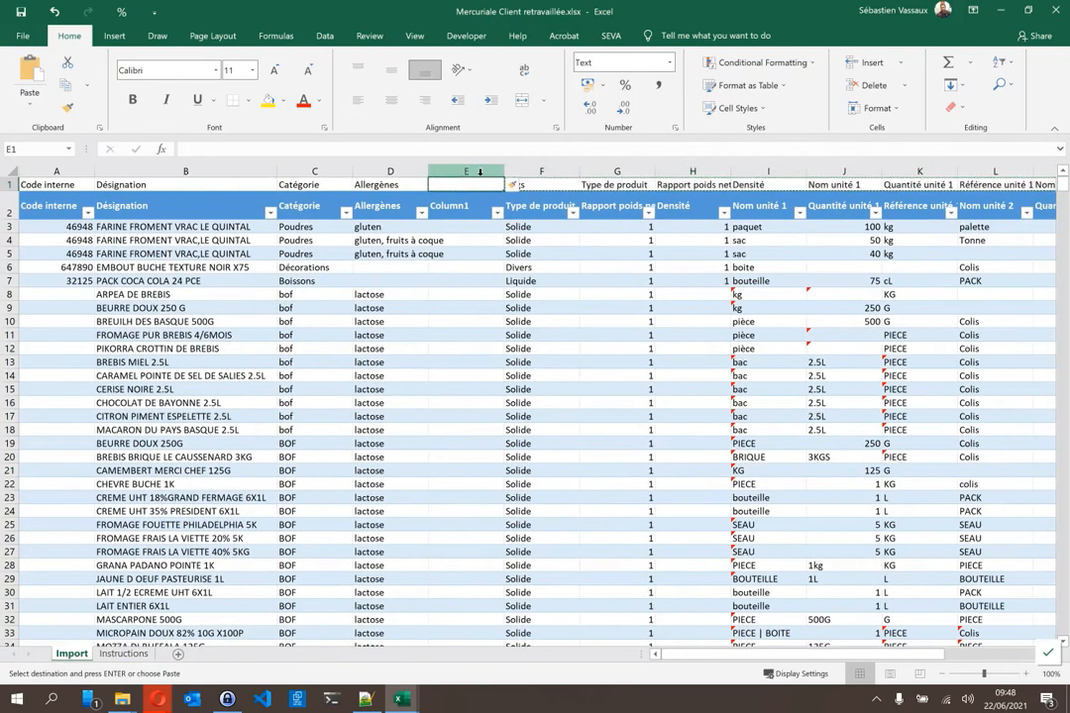
key(Return)
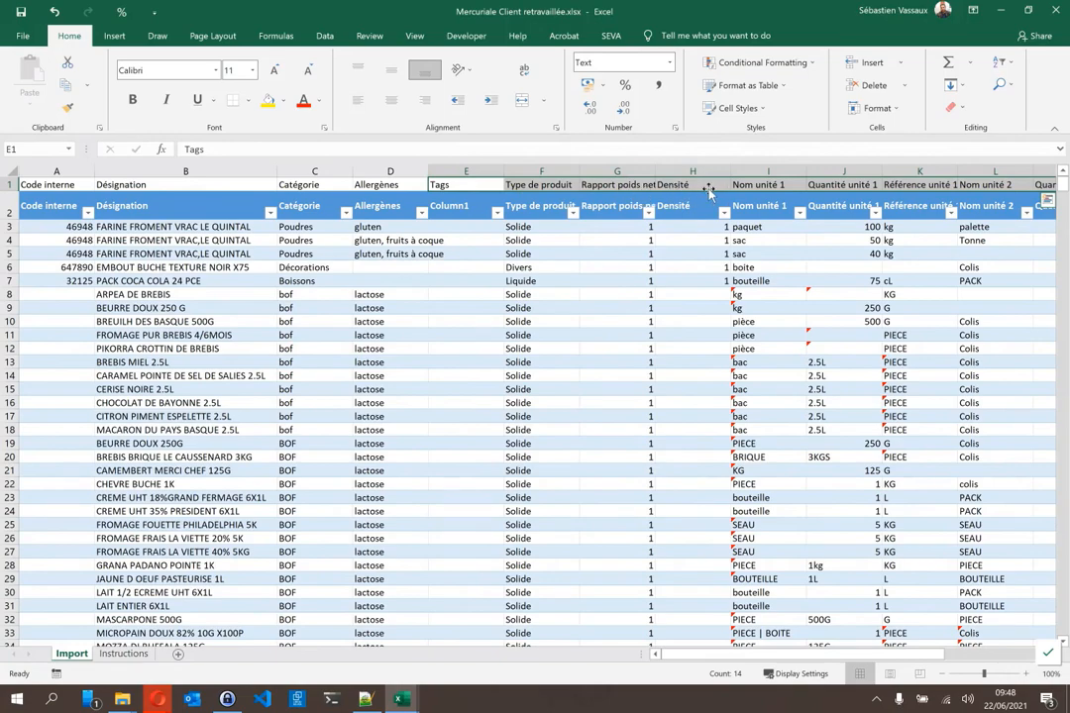
- Compare the pasted row 1 headers with the table's own headers from Quantité unité 1 to the last column
click(847, 187)
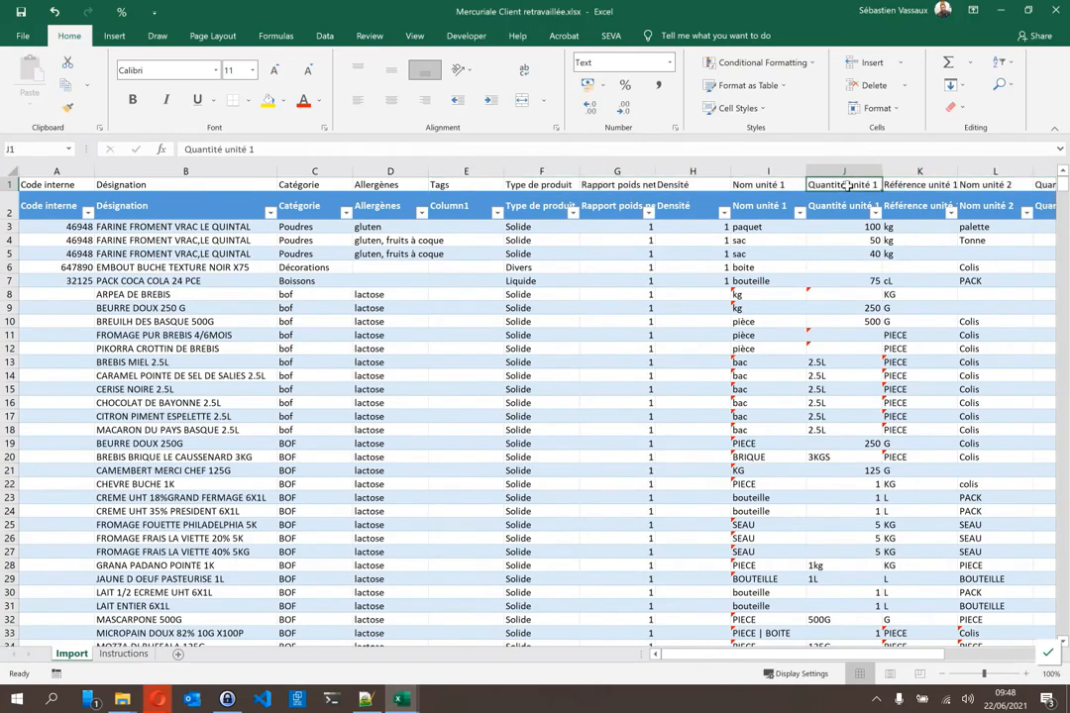
key(Right)
key(Right)
key(Right)
key(Right)
key(Right)
key(Right)
key(Right)
key(Right)
key(Right)
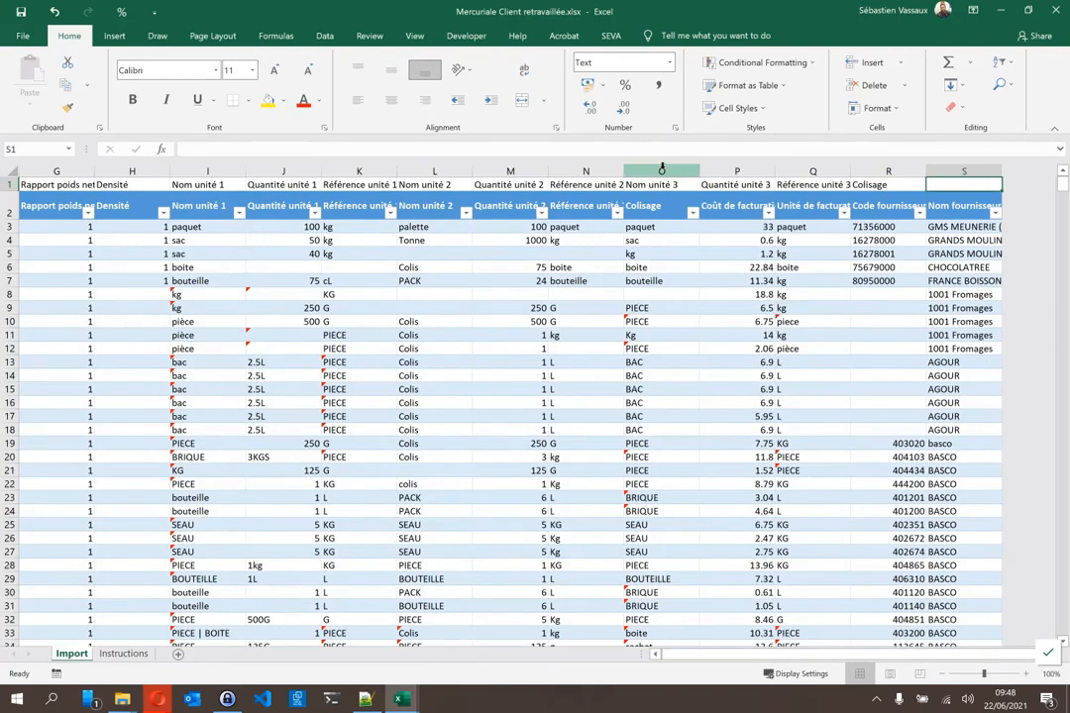
- Insert three empty columns at O:Q for unit 3 and move the headers from Nom unité 3 to Colisage back to start at O1
click(662, 170)
drag(691, 171, 808, 170)
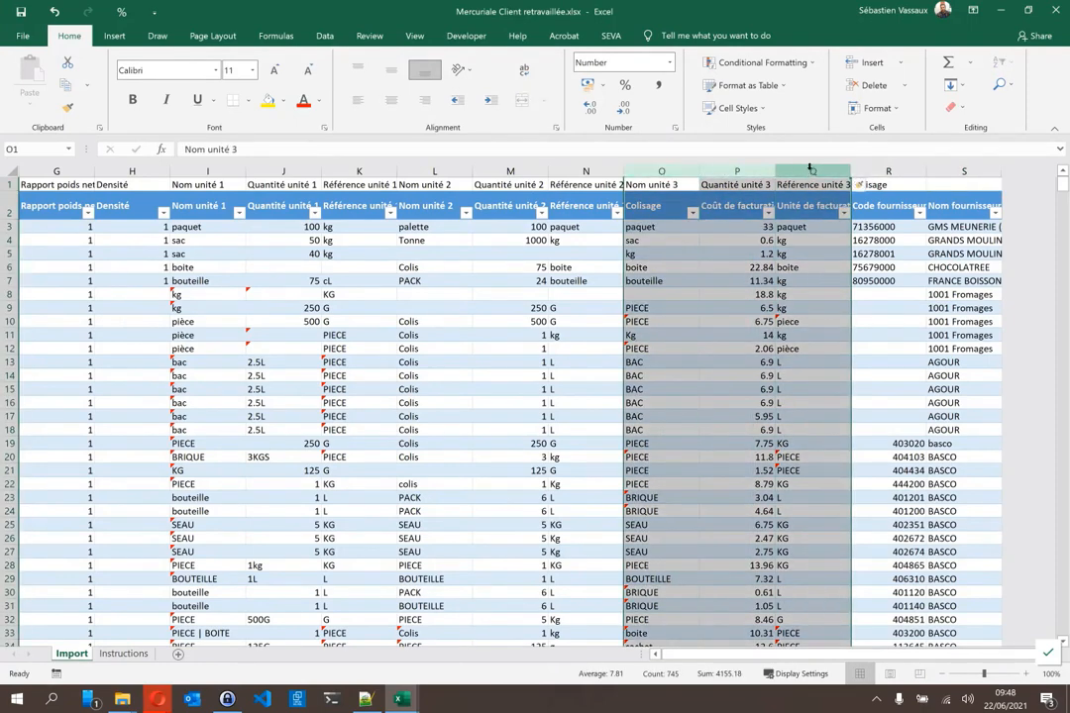
key(ctrl+plus)
click(909, 186)
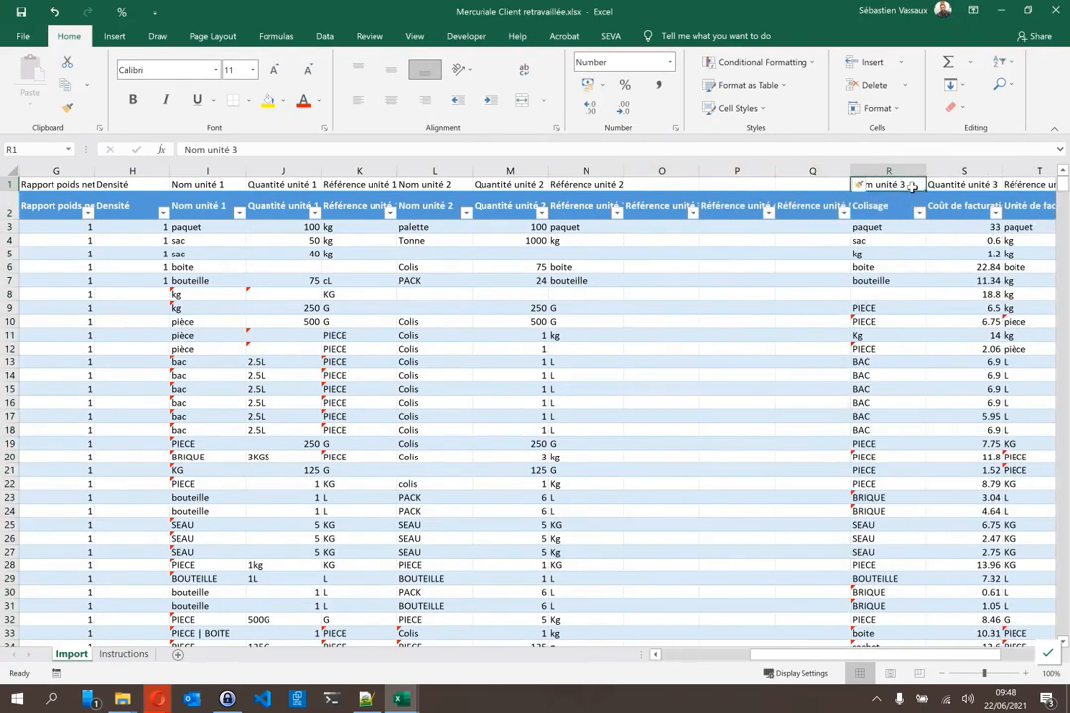
key(ctrl+shift+Right)
key(ctrl+x)
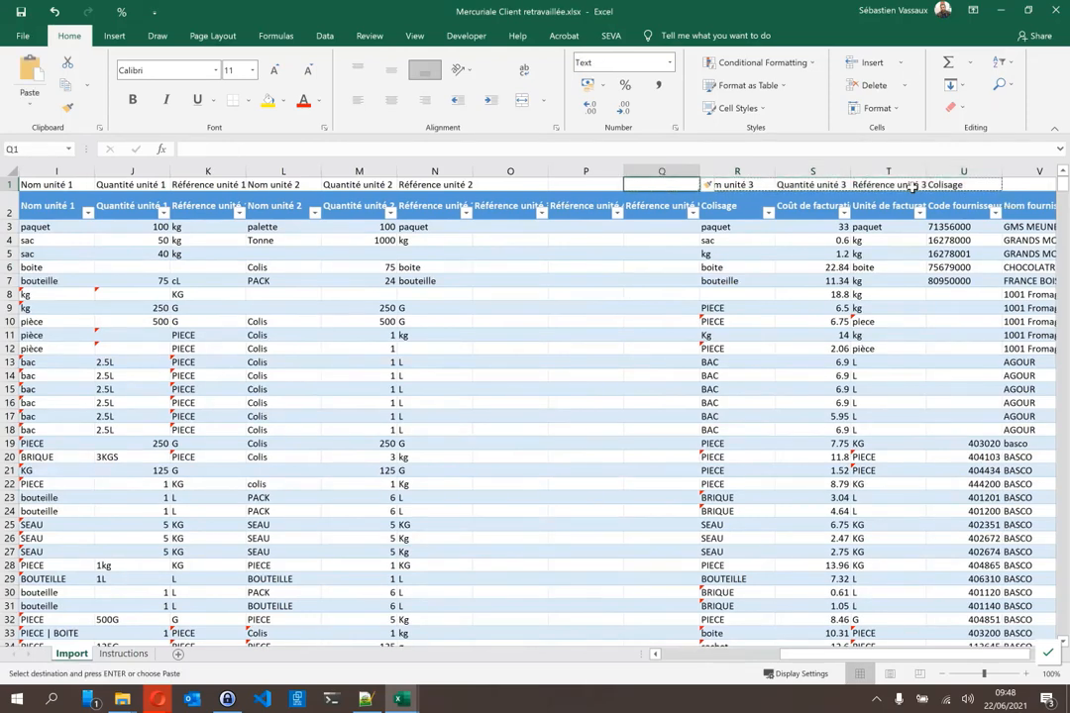
key(Left)
key(Left)
key(Left)
key(Return)
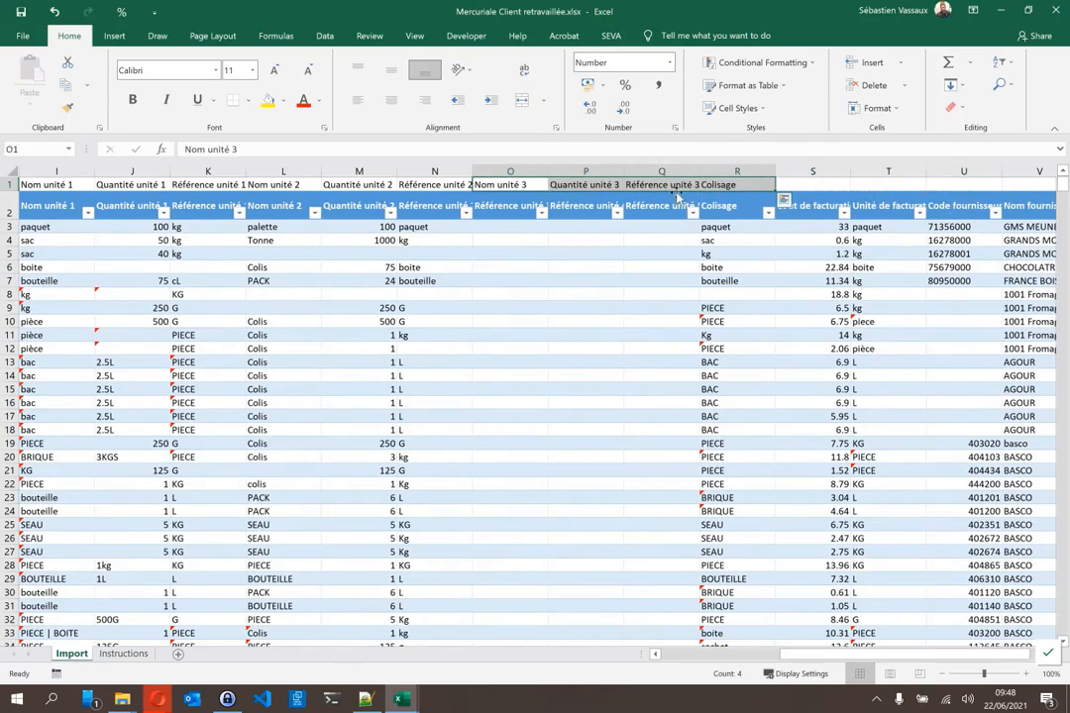
click(745, 186)
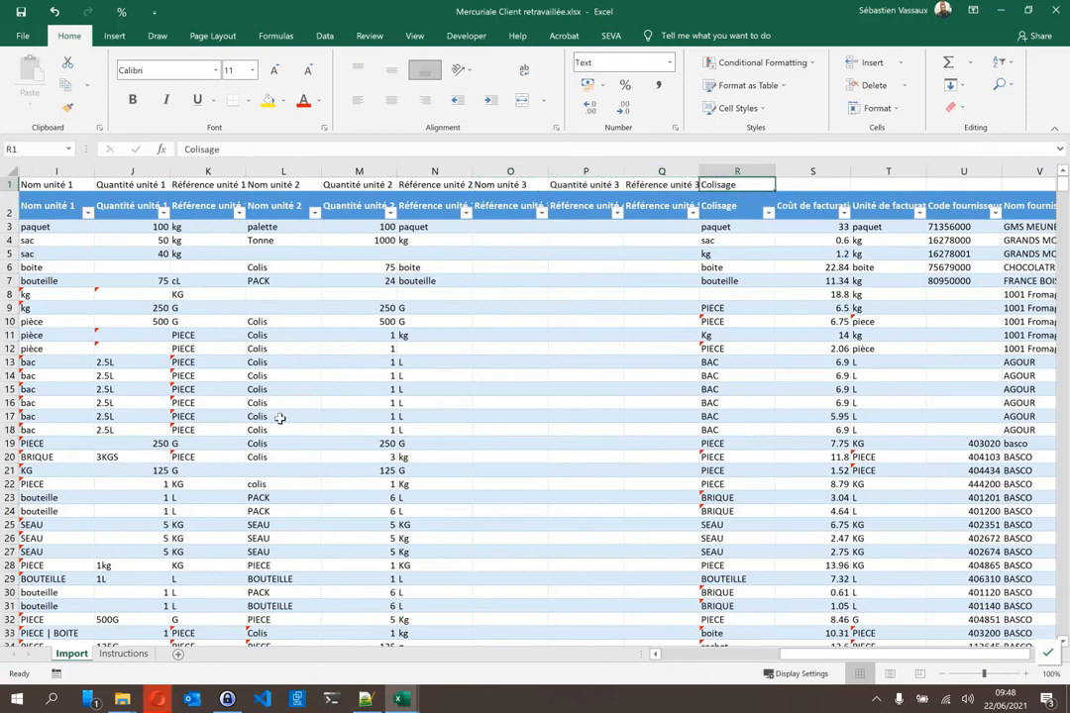
- Copy all data rows of the realigned product table, without the headers
click(328, 432)
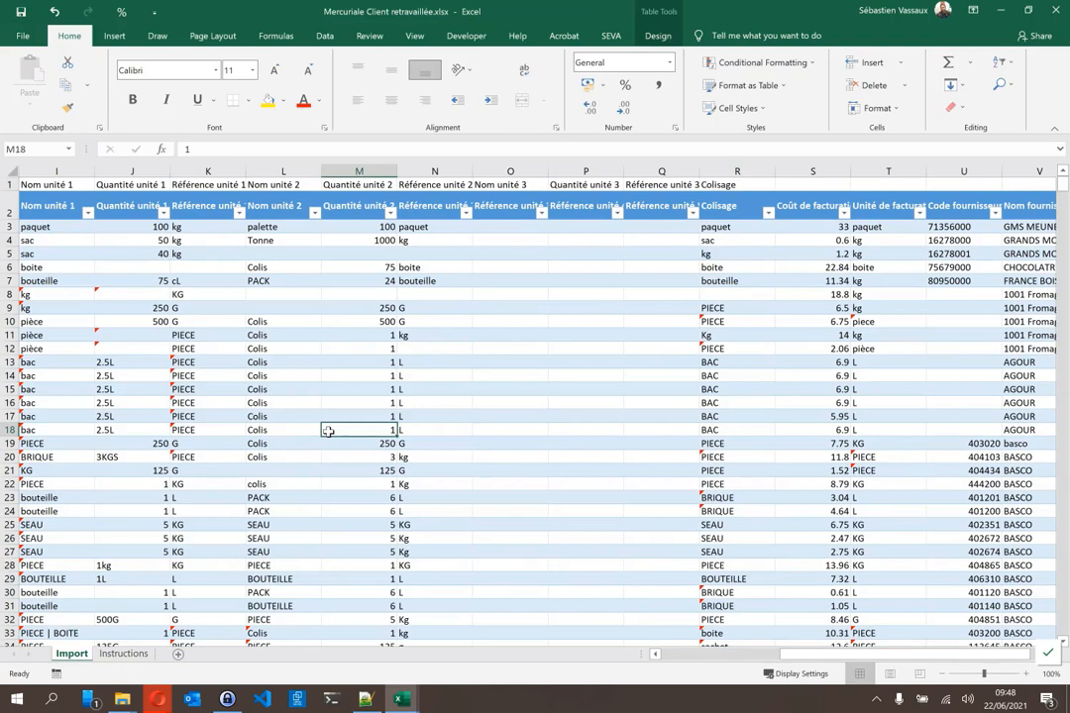
key(ctrl+Home)
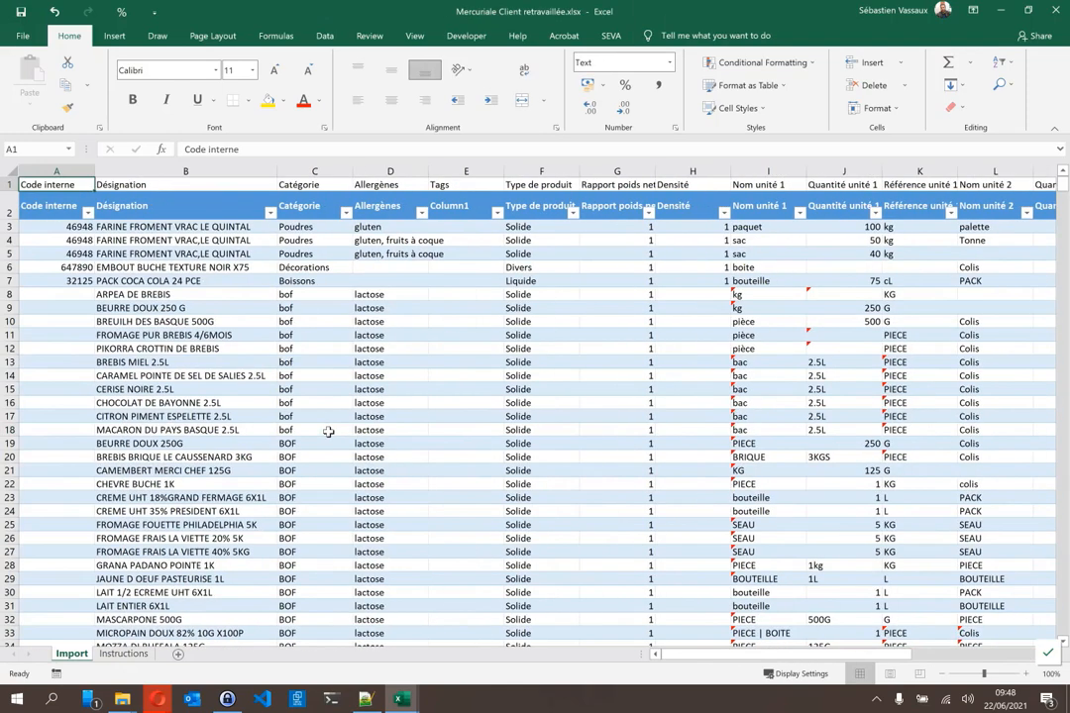
click(188, 240)
key(ctrl+a)
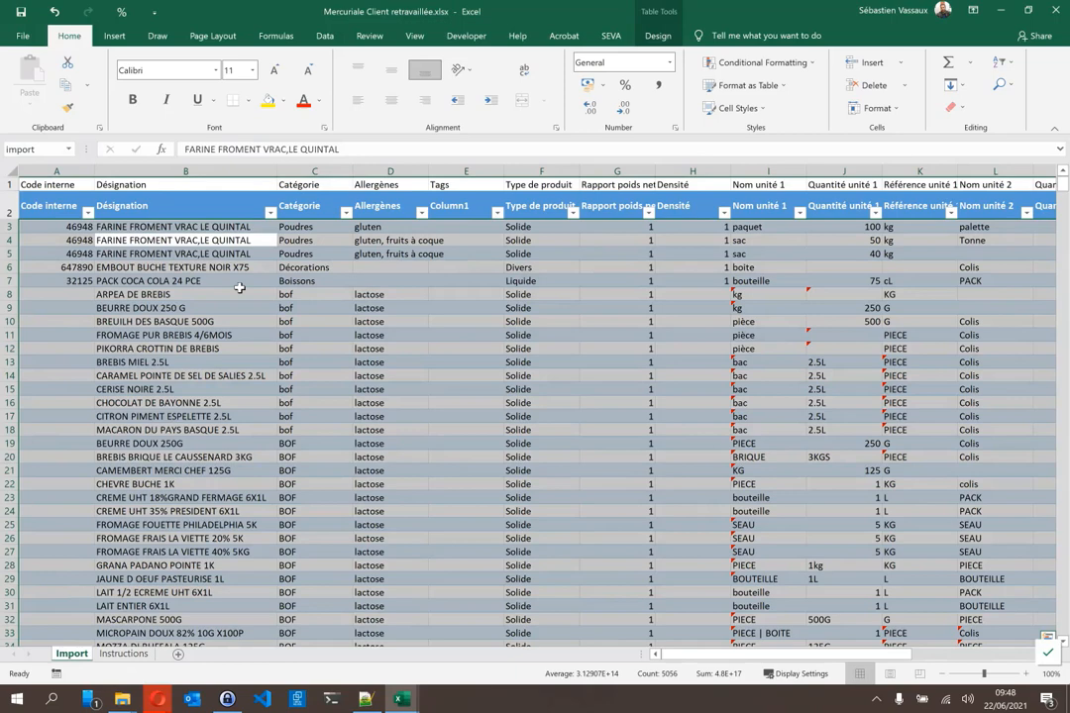
key(ctrl+c)
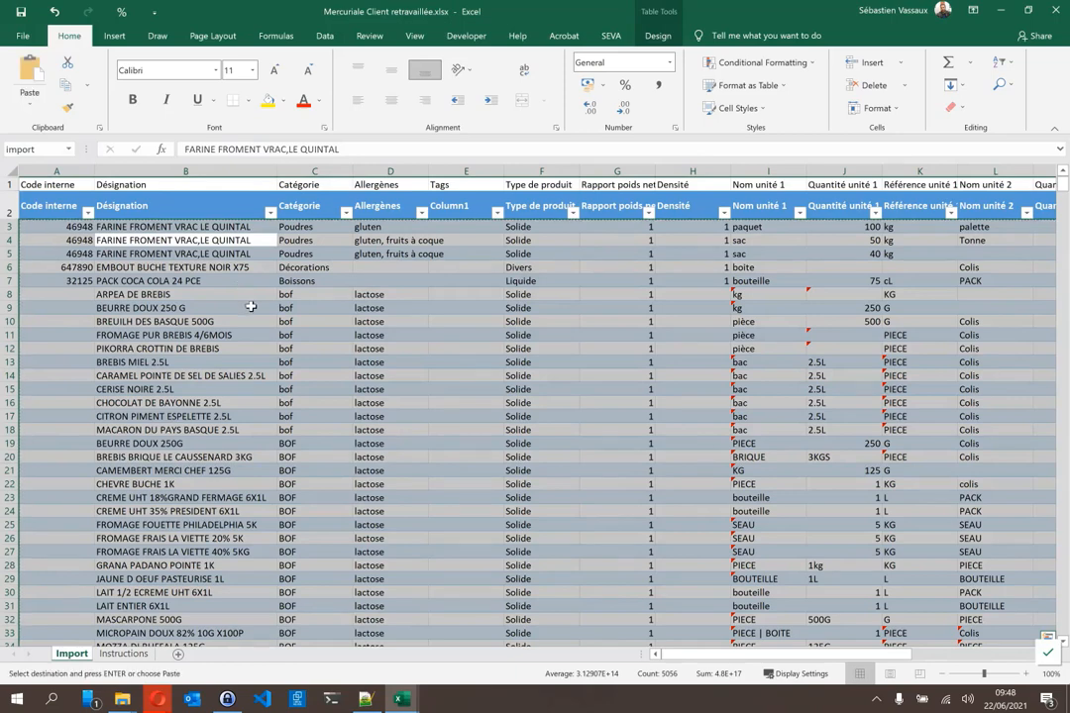
- Switch to FoodMeUp_product_import_fr.xlsx and paste the copied product data as values starting at A2
key(alt+Tab)
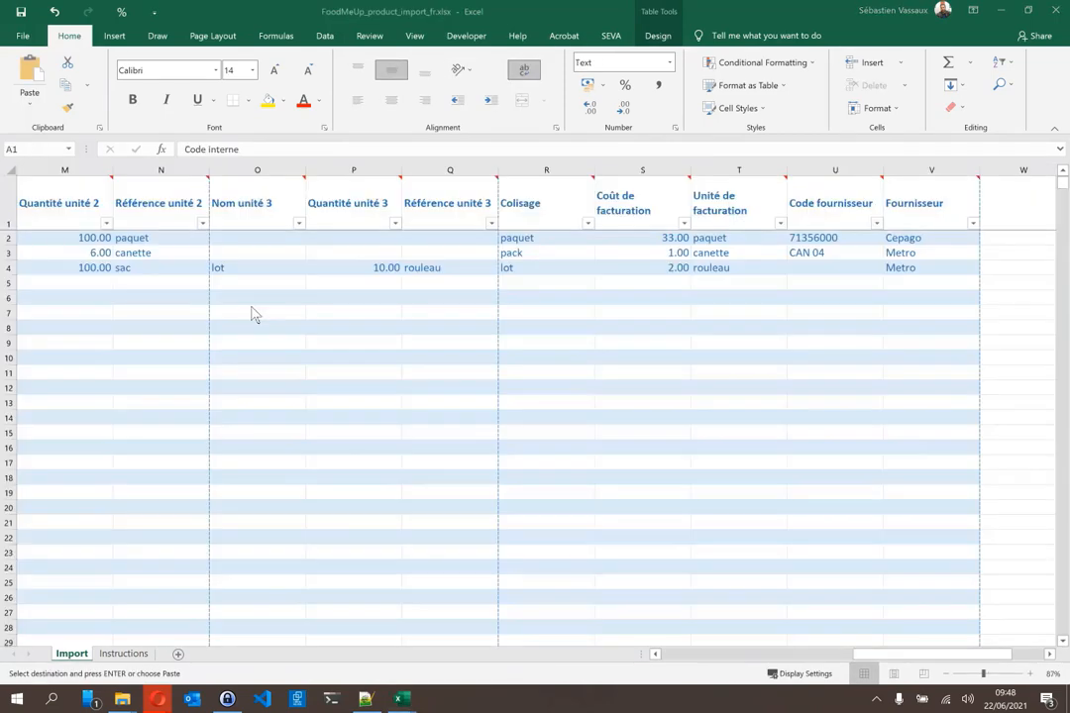
click(236, 308)
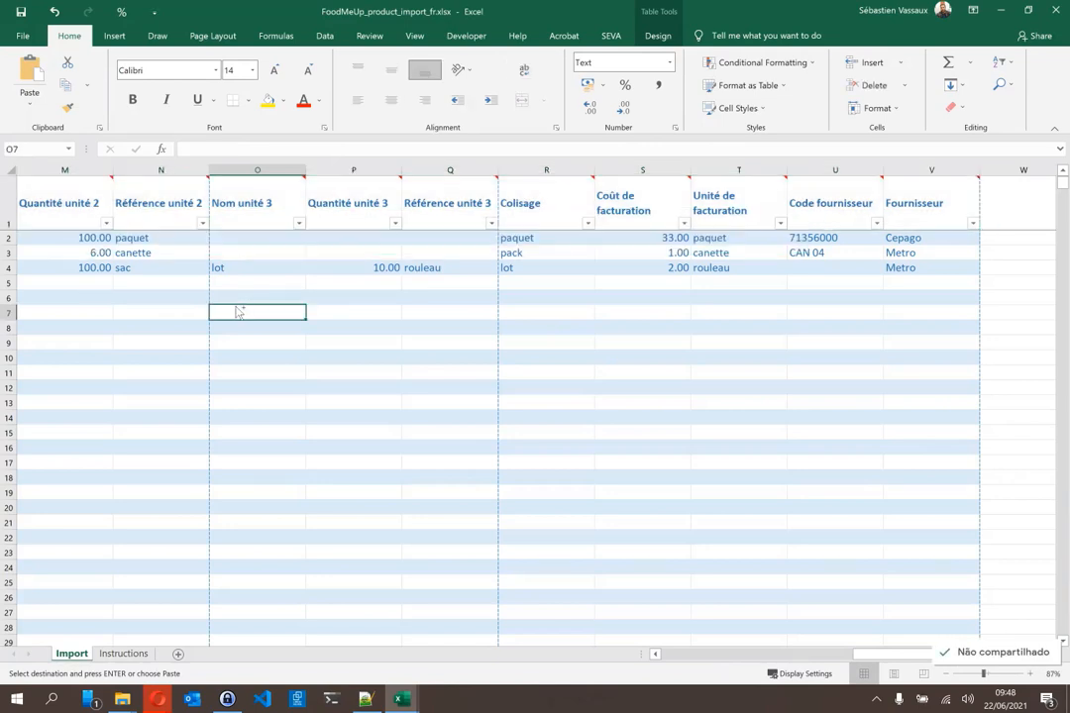
key(ctrl+Home)
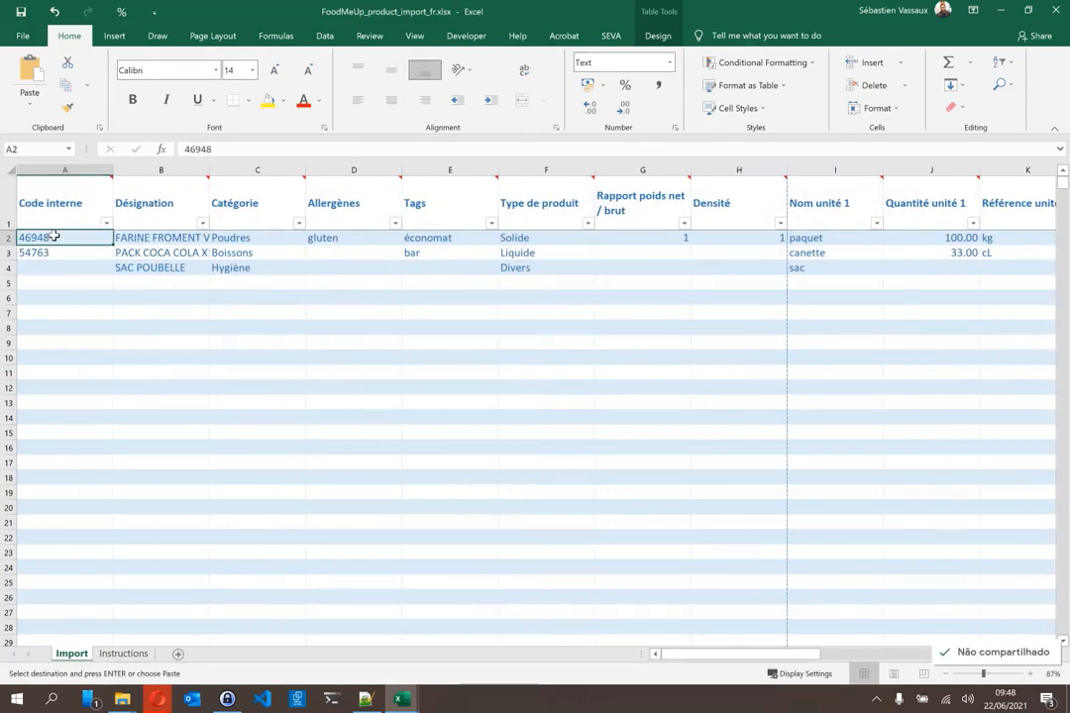
click(30, 99)
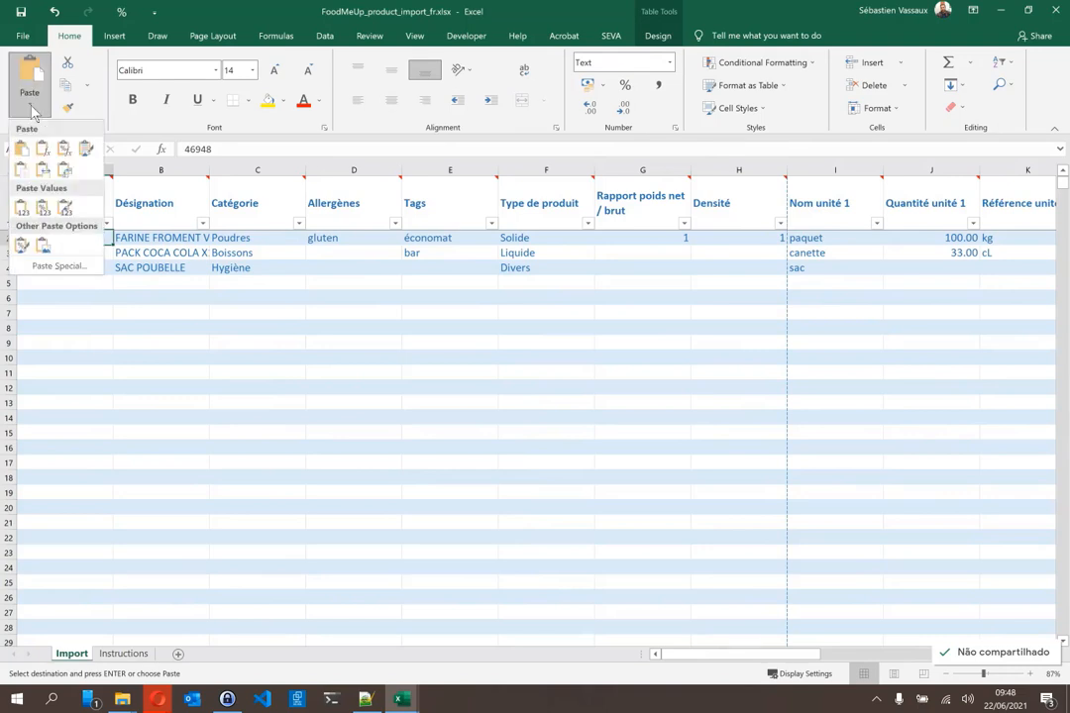
click(23, 212)
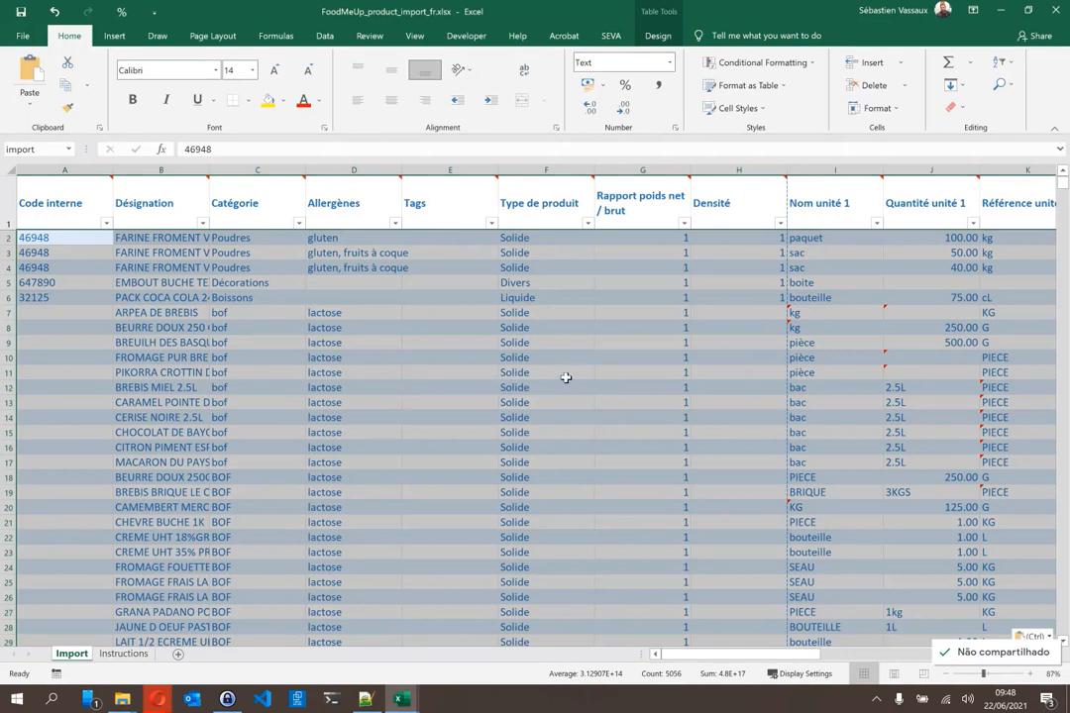
click(163, 404)
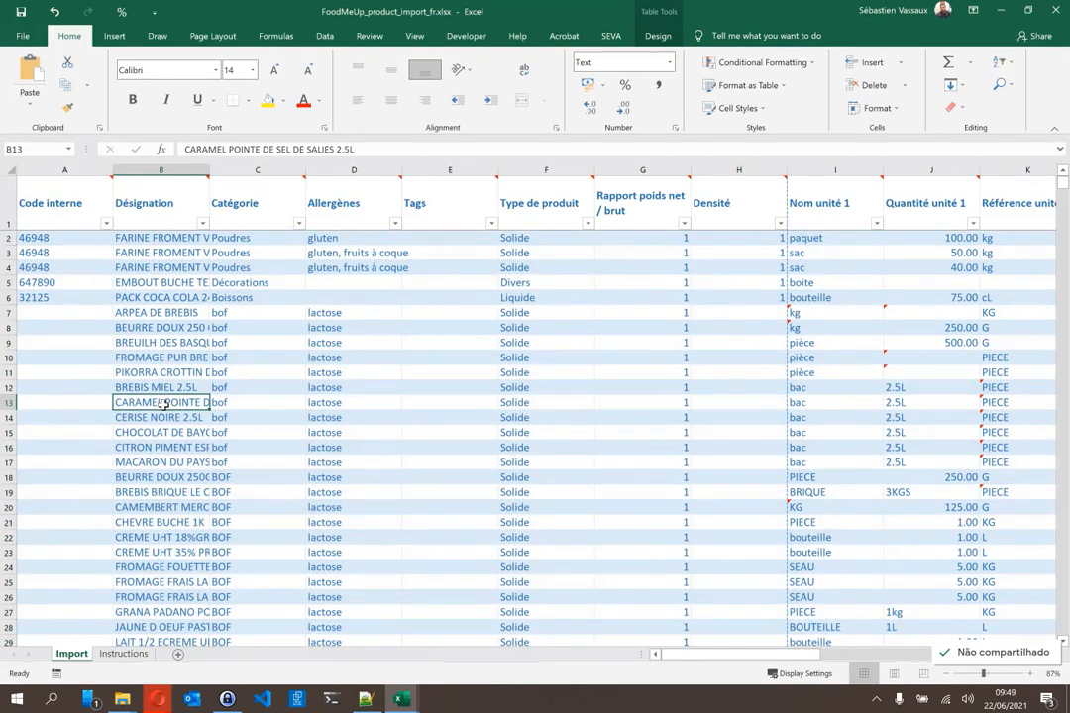
- Delete all empty table rows below the last product, from row 534 to the table's end, and return to the first record
key(ctrl+Down)
key(Down)
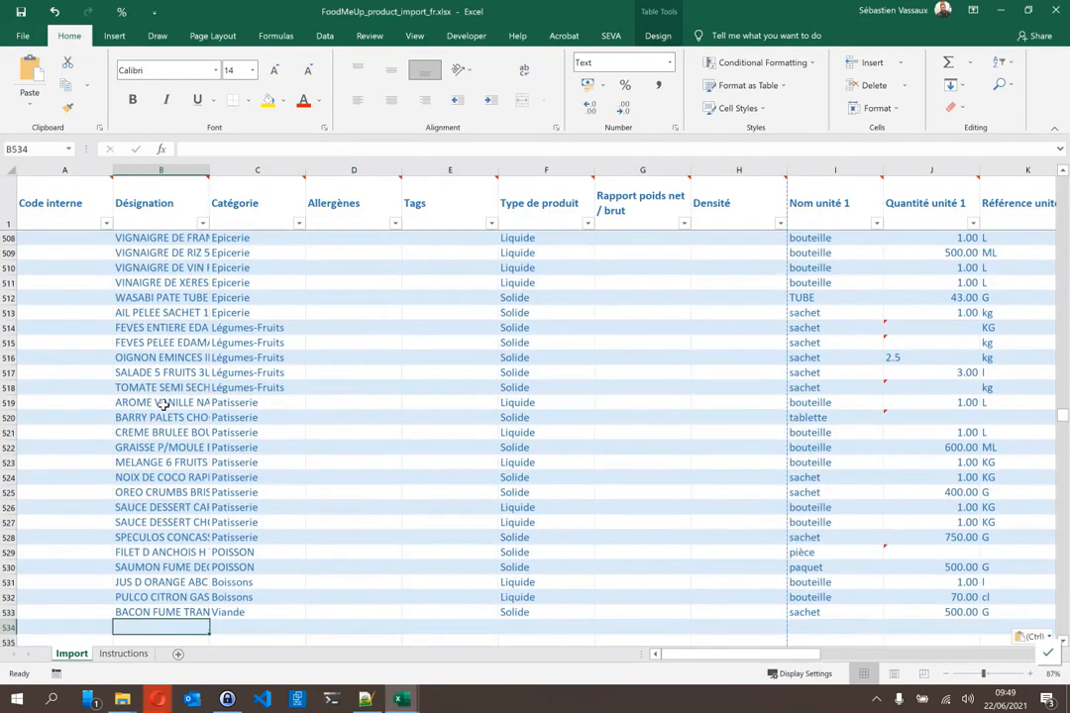
key(ctrl)
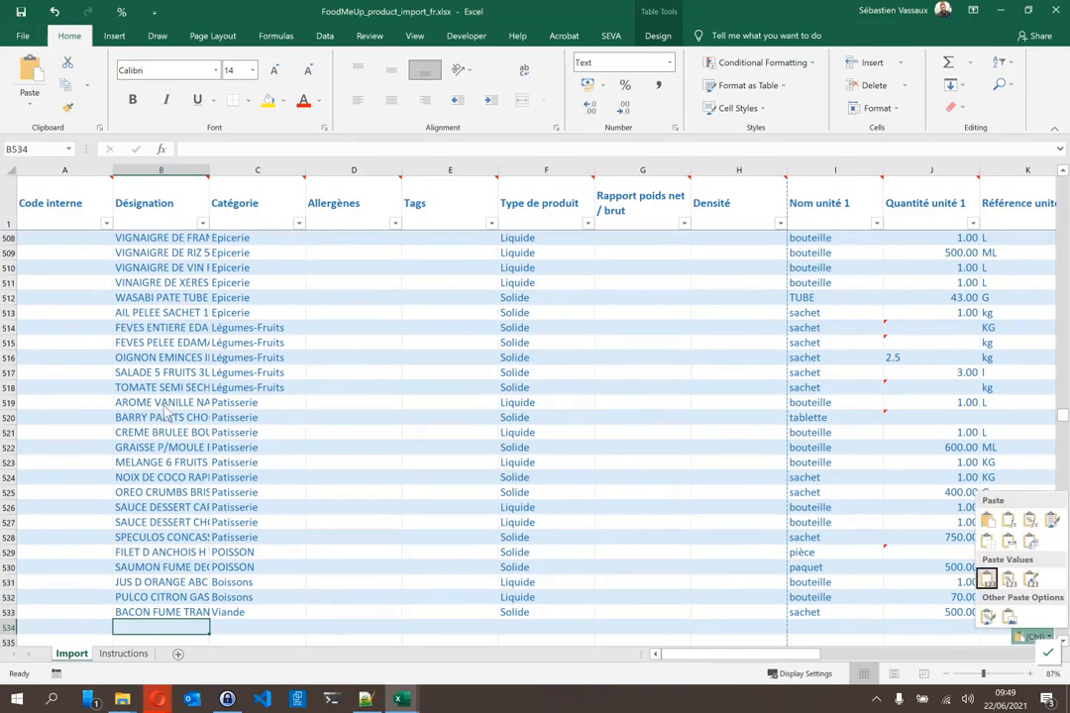
key(Down)
key(Escape)
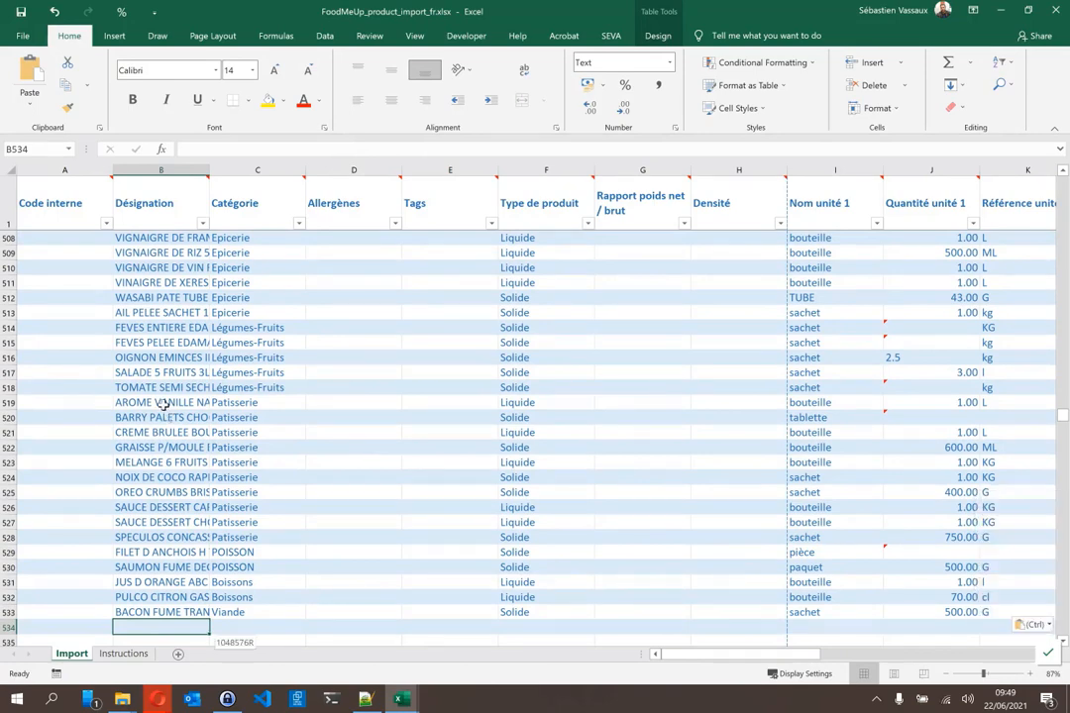
key(ctrl+shift+Down)
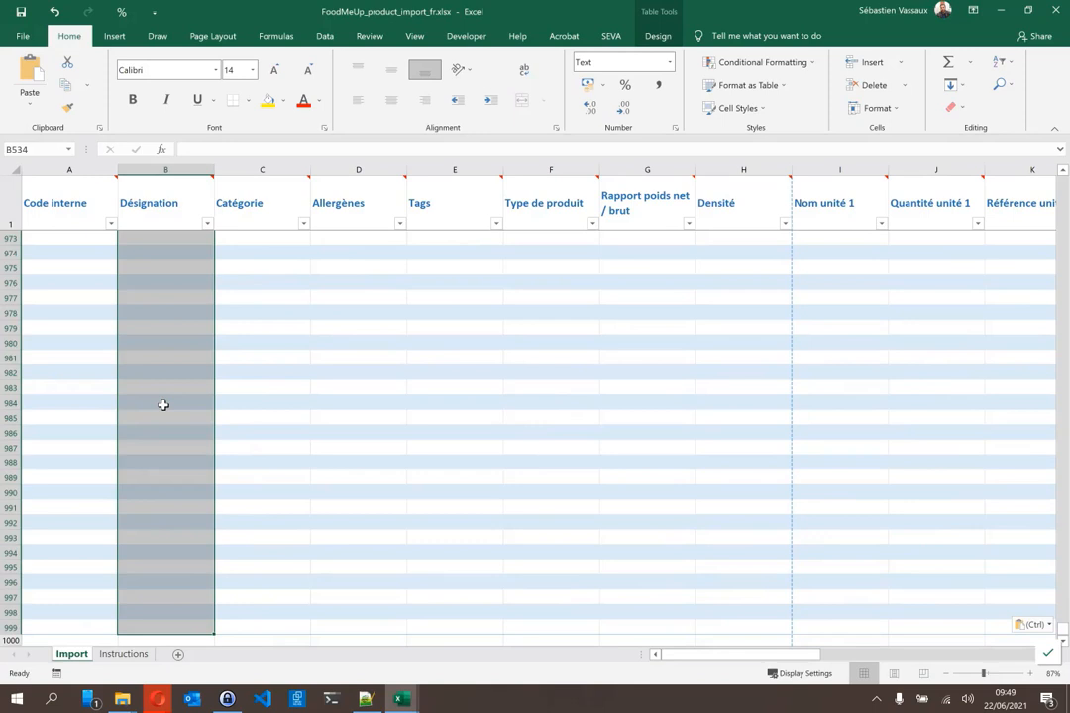
key(shift+space)
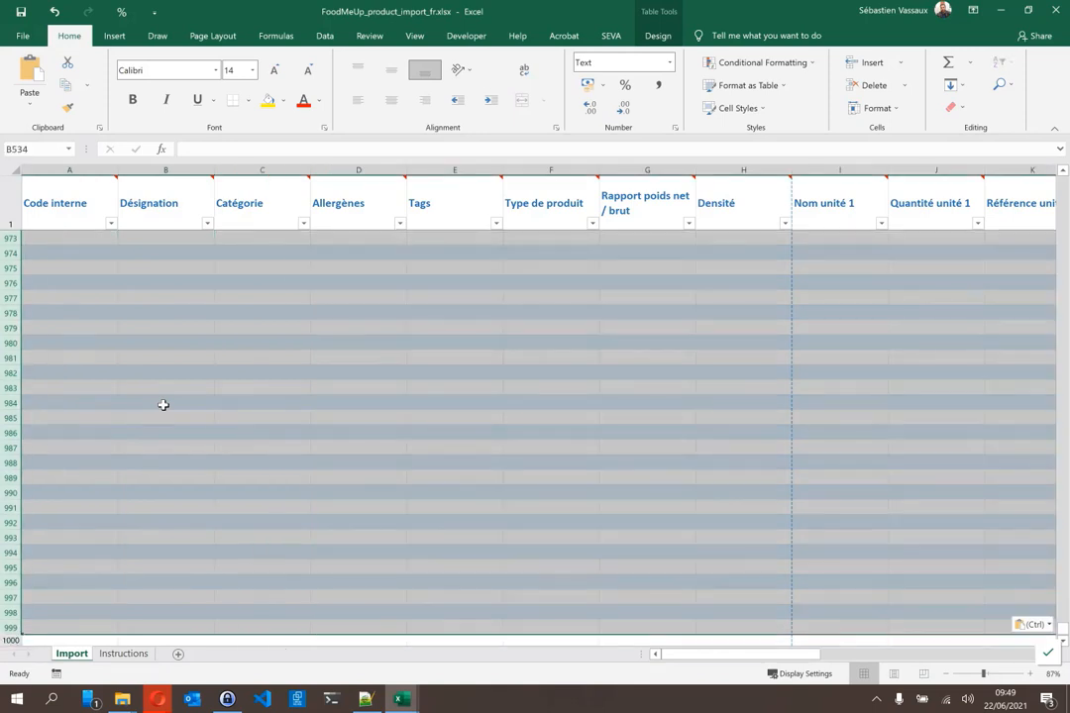
key(ctrl+minus)
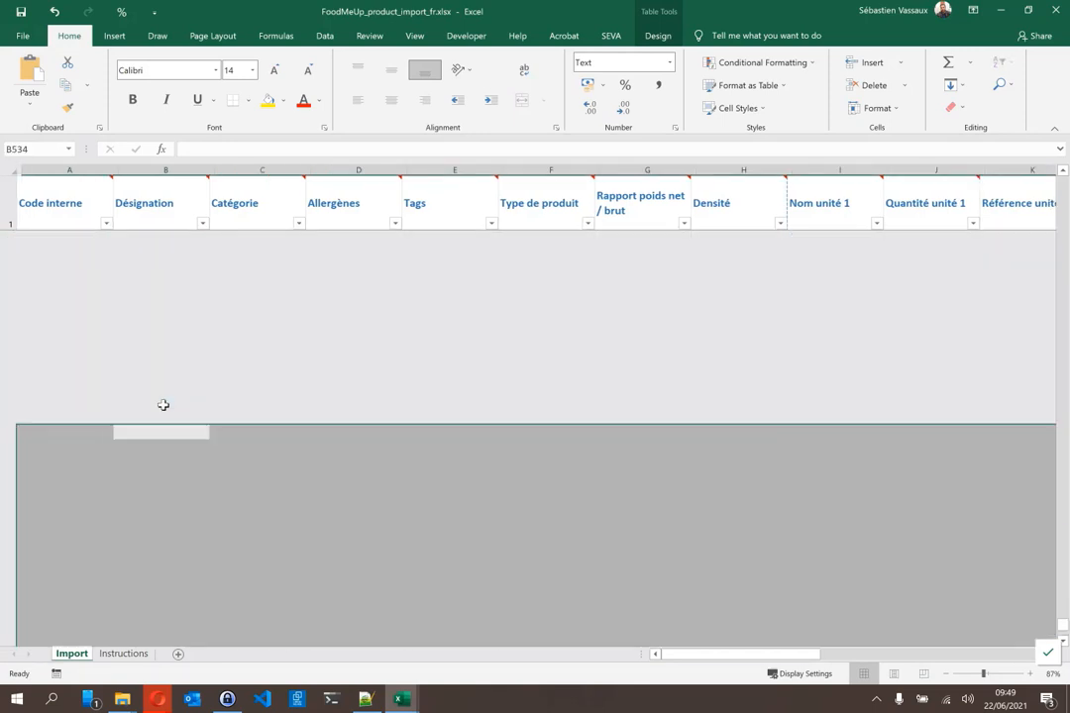
click(363, 405)
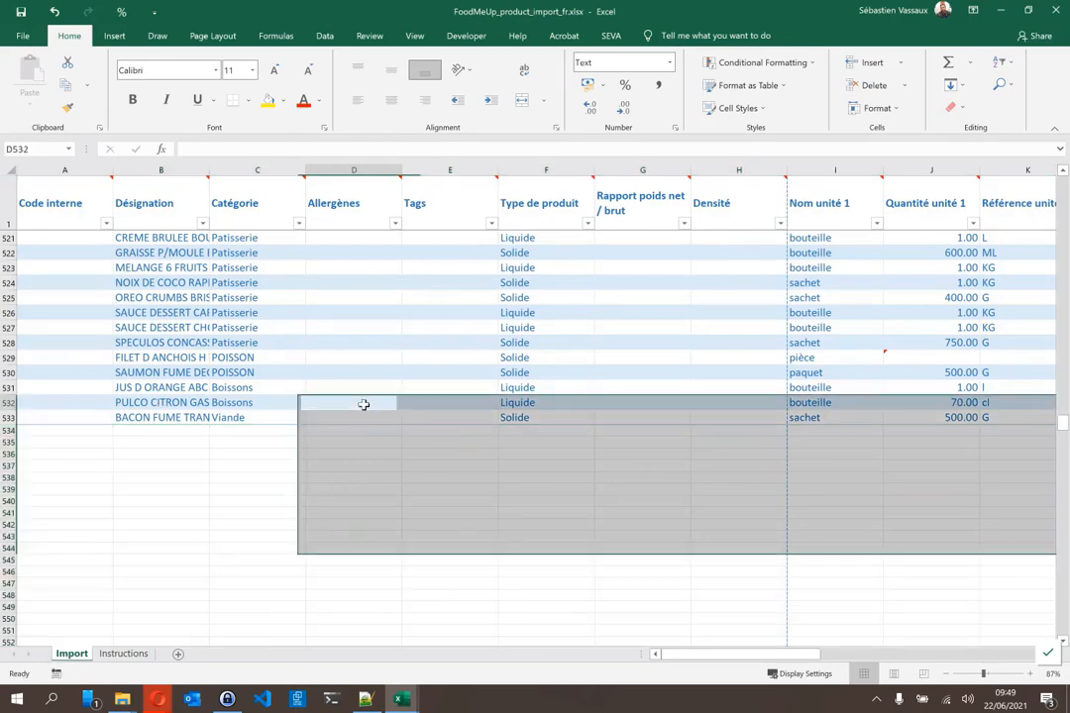
key(ctrl+Home)
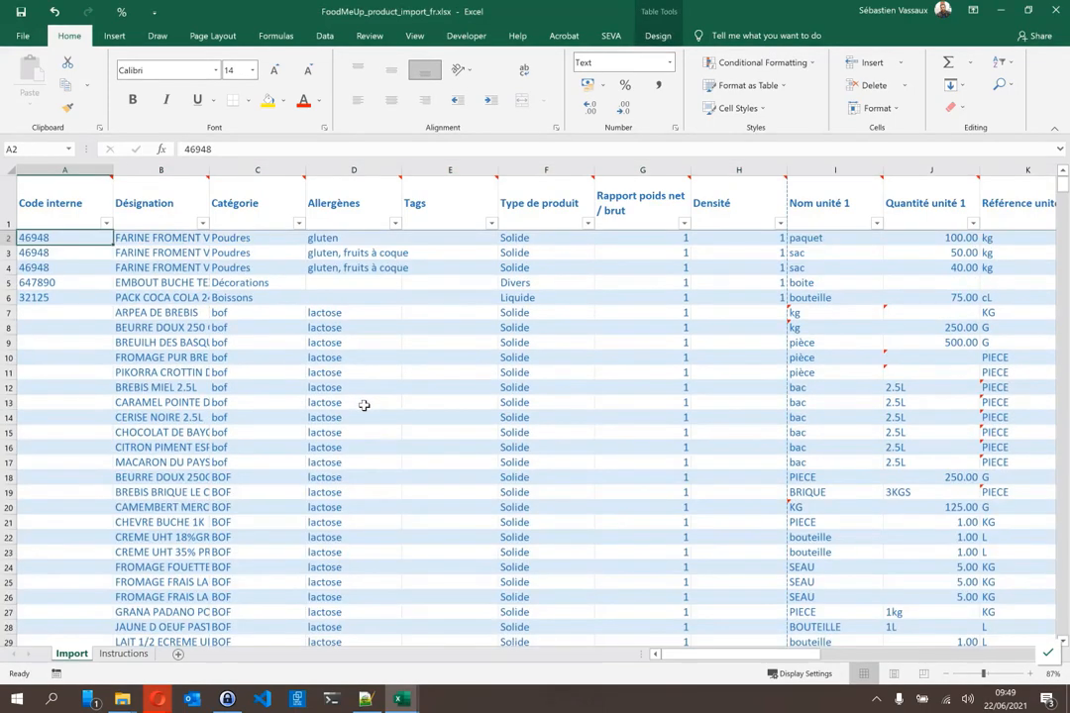
- Examine row 7's unit values from Nom unité 1 across to Colisage for validation errors
click(833, 313)
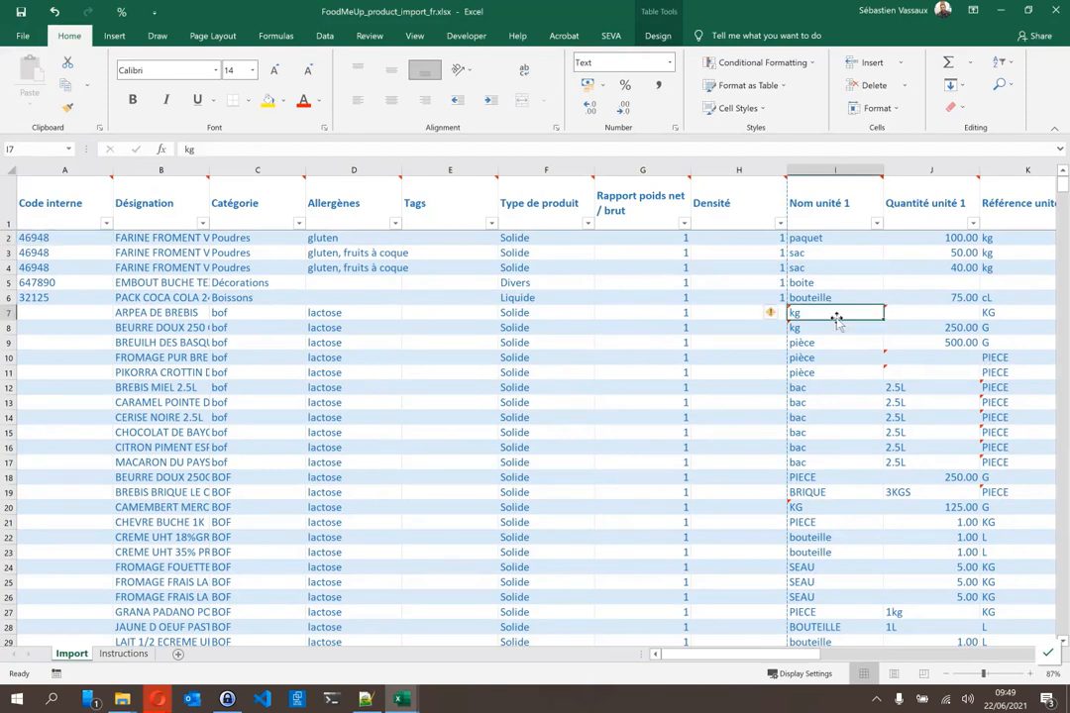
key(Right)
key(Right)
key(Right)
key(Right)
key(Right)
key(Right)
key(Right)
key(Right)
key(Right)
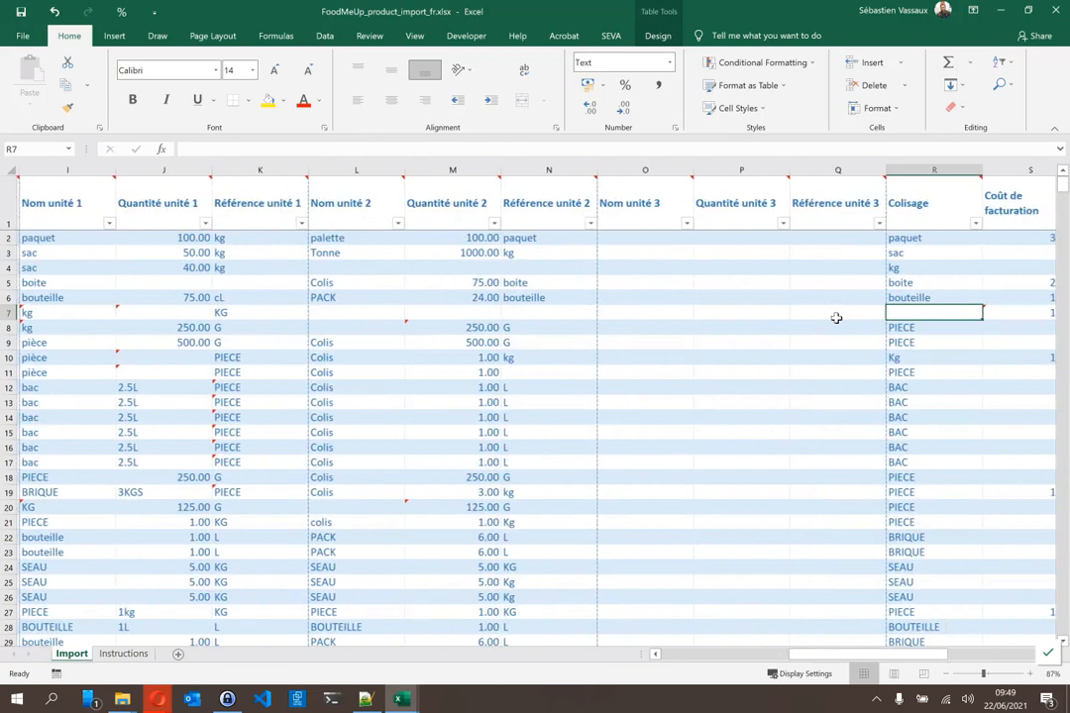
click(82, 313)
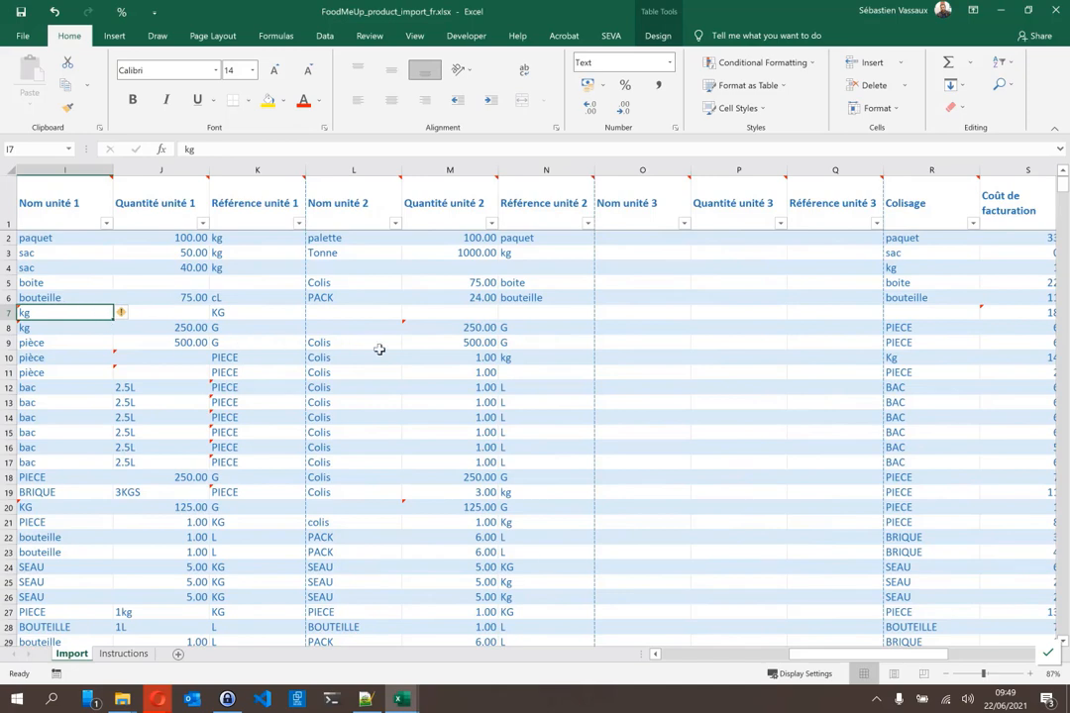
- Circle the sheet's invalid data according to the validation rules and clear the validation circles again
click(327, 38)
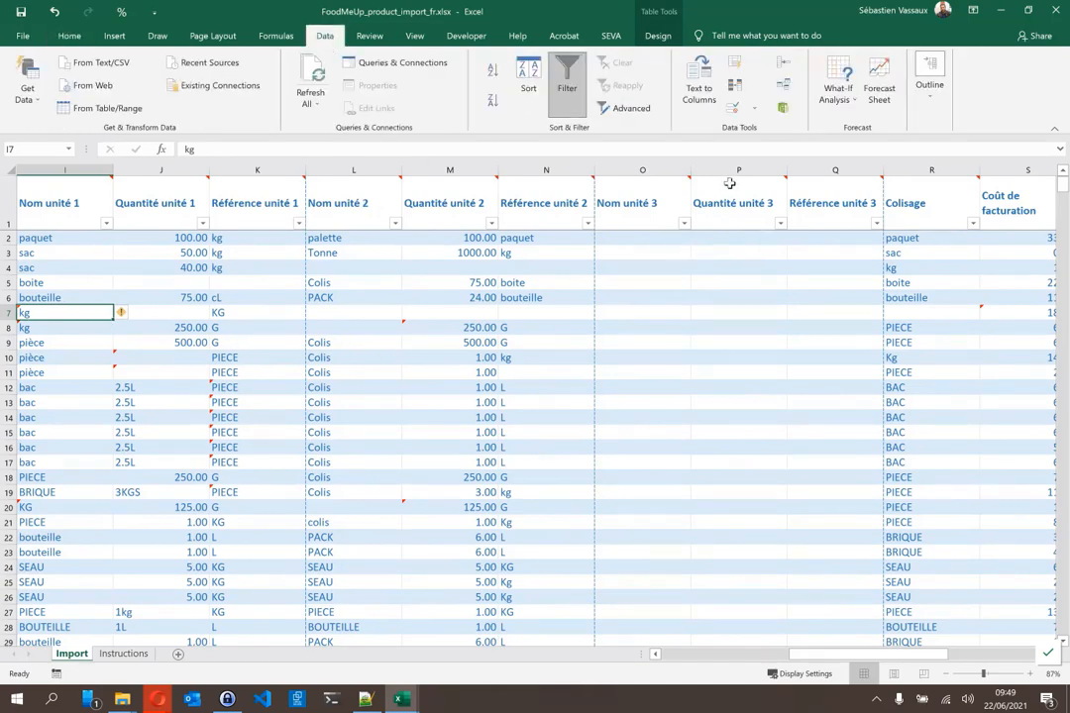
click(752, 110)
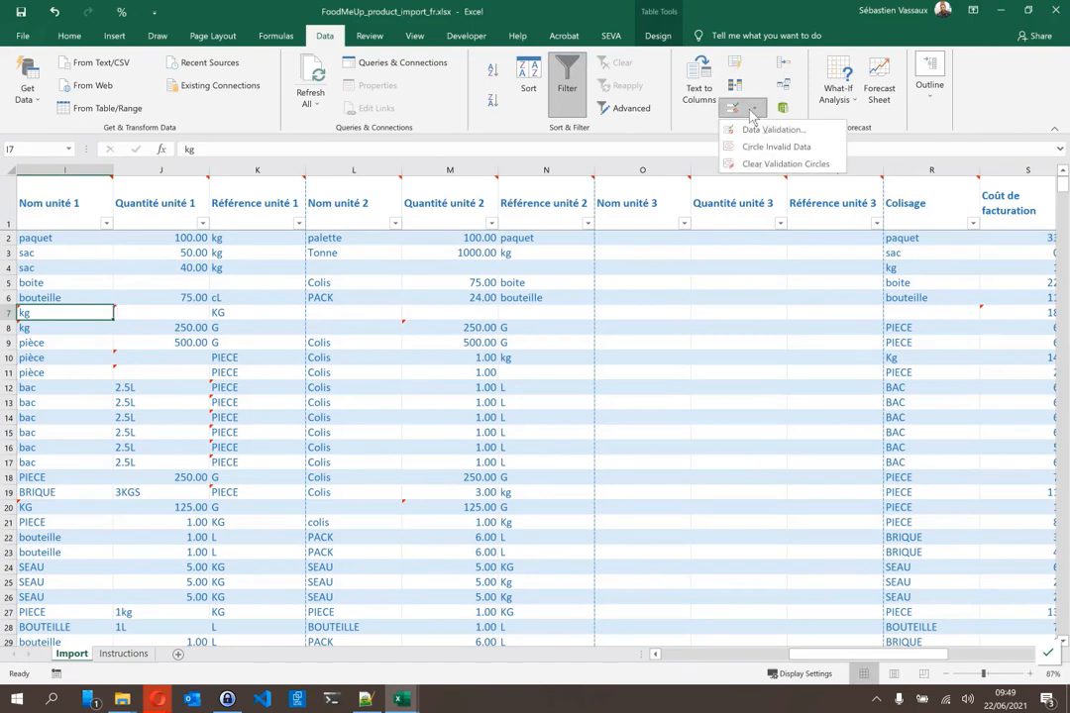
click(755, 149)
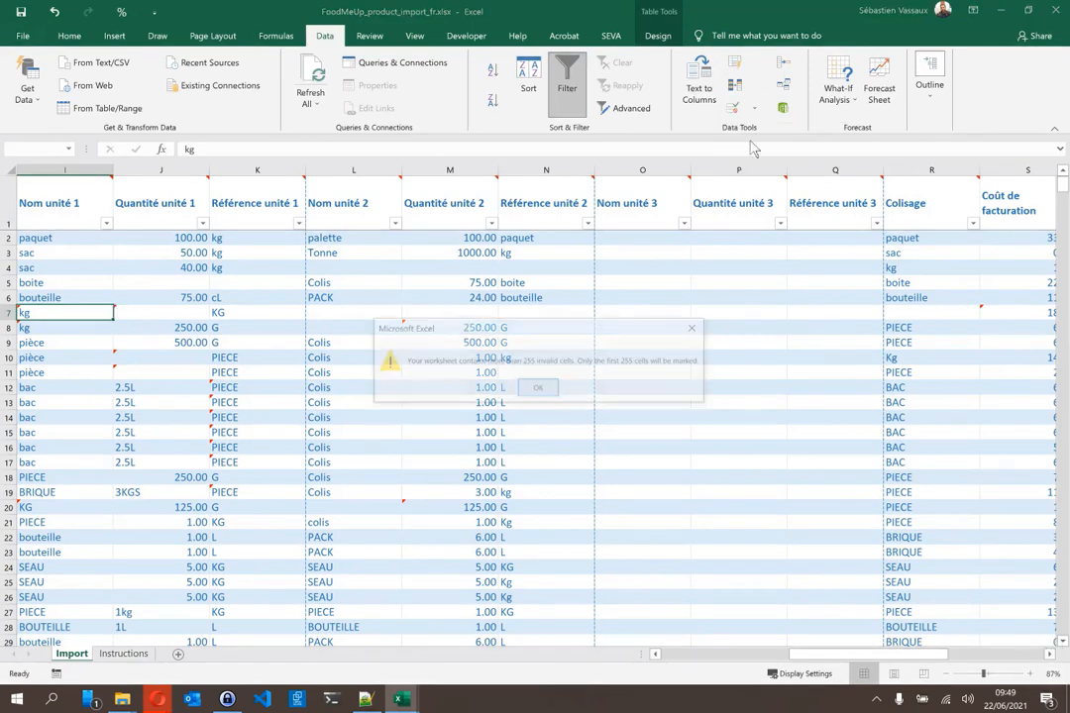
click(539, 390)
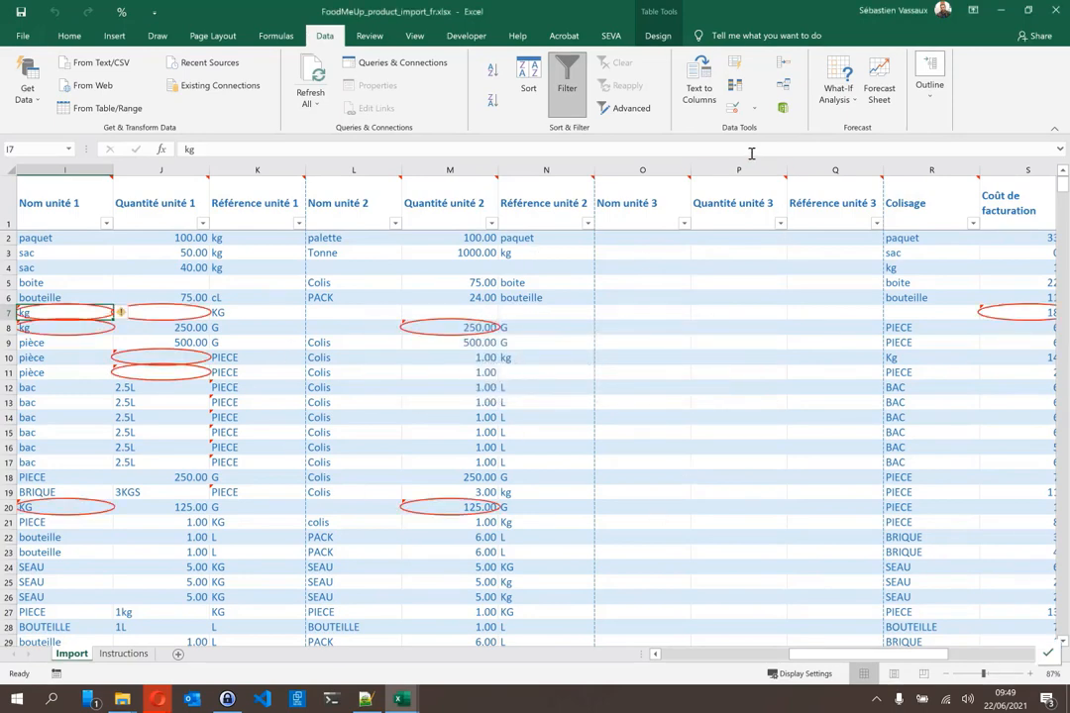
click(752, 110)
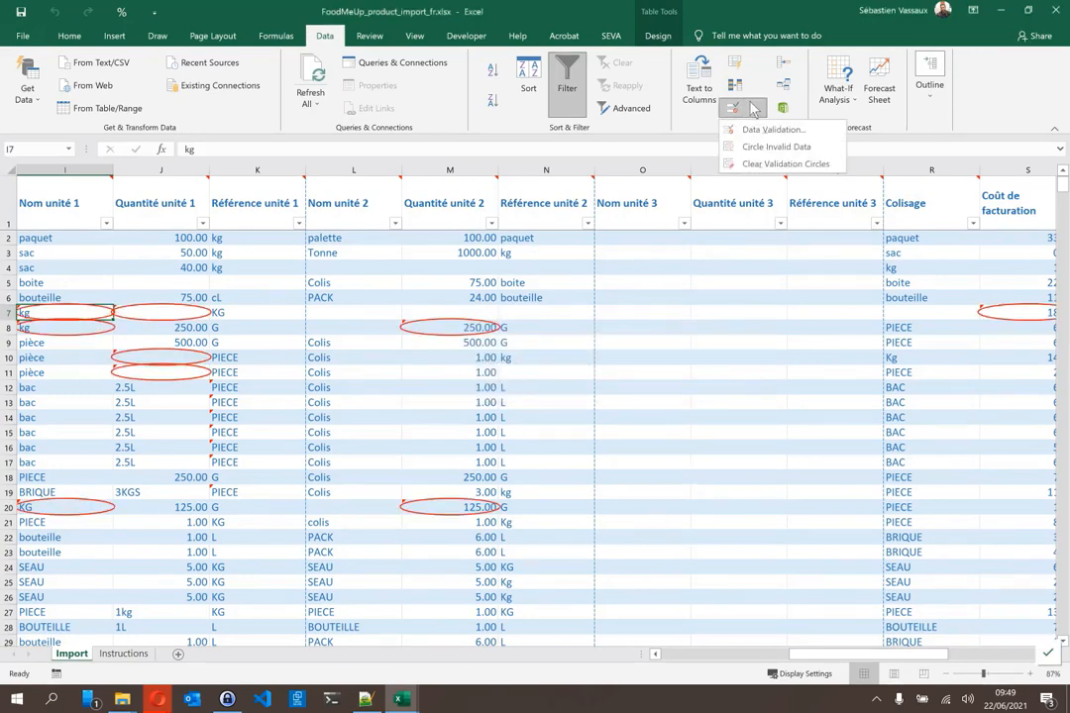
click(776, 165)
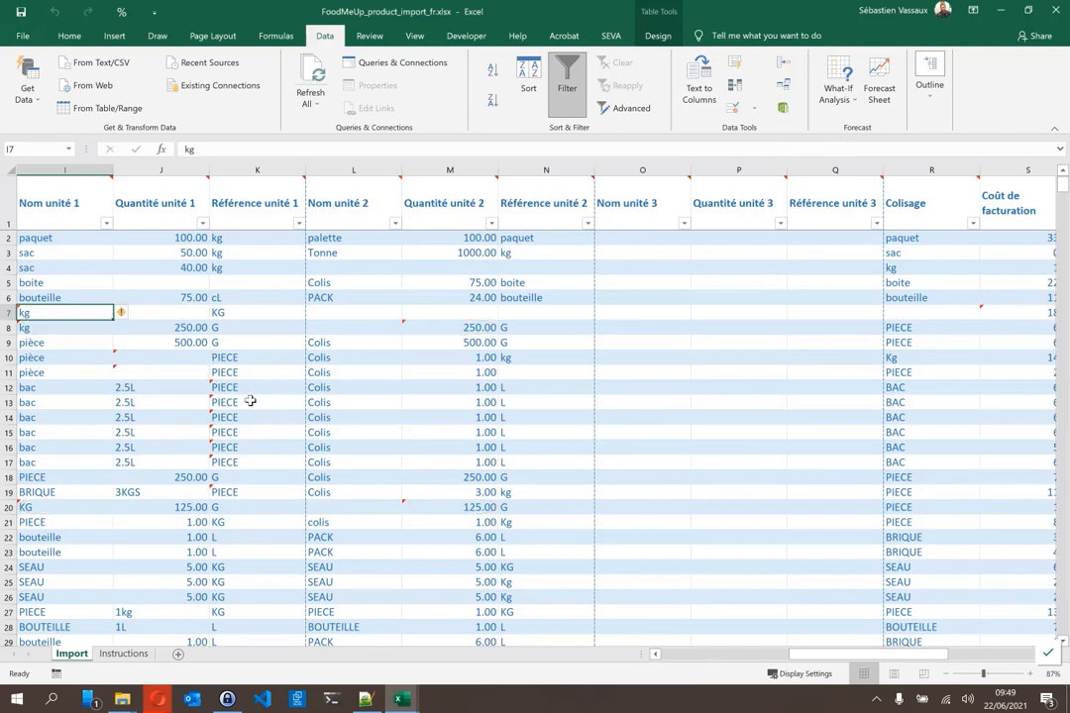
- Examine row 7 between Désignation and Nom unité 1, including the allowed values for its Type de produit
key(Left)
key(Left)
key(Left)
key(Left)
key(Left)
key(Left)
key(Left)
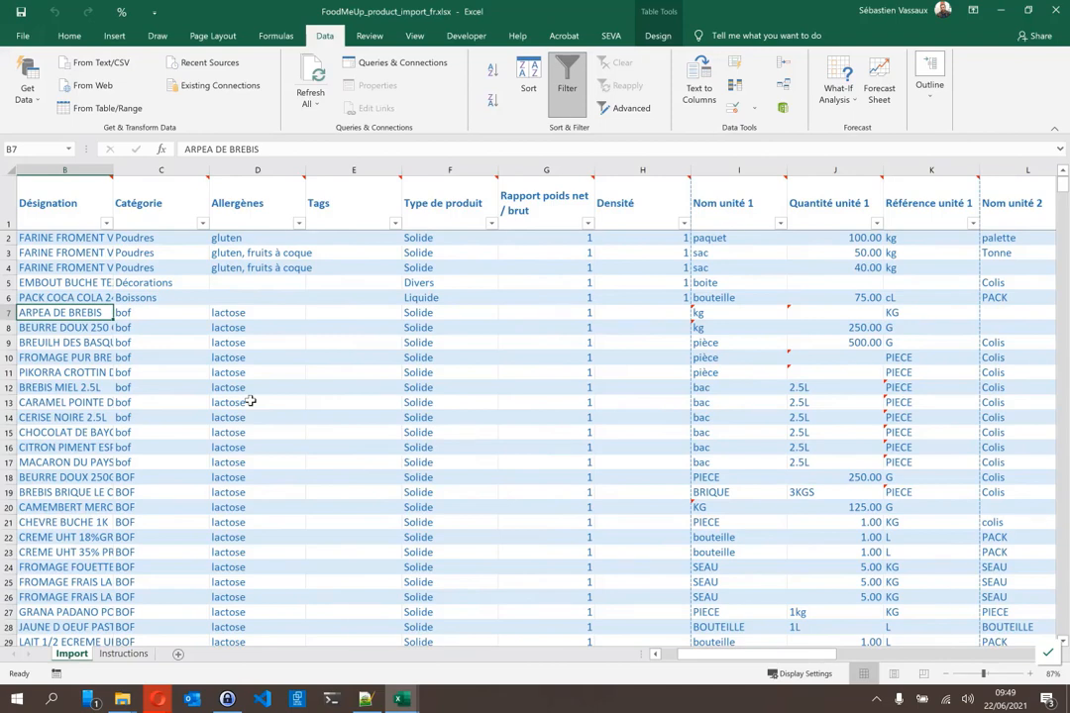
key(Right)
key(Right)
key(Right)
key(Right)
key(Right)
key(Right)
key(Right)
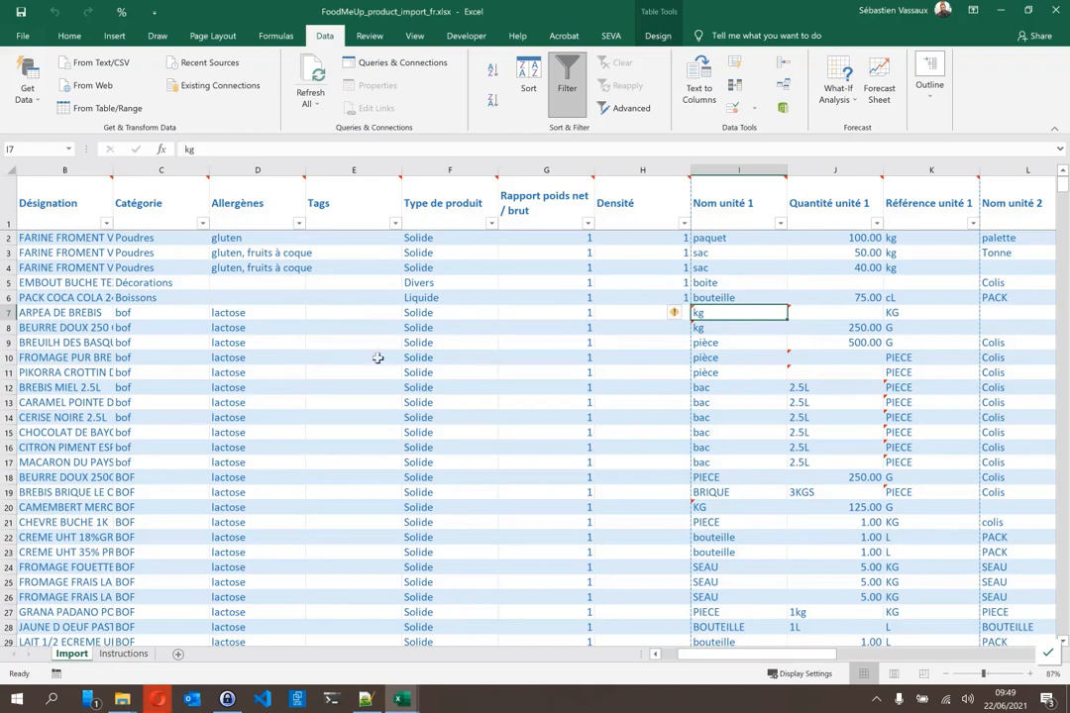
click(484, 313)
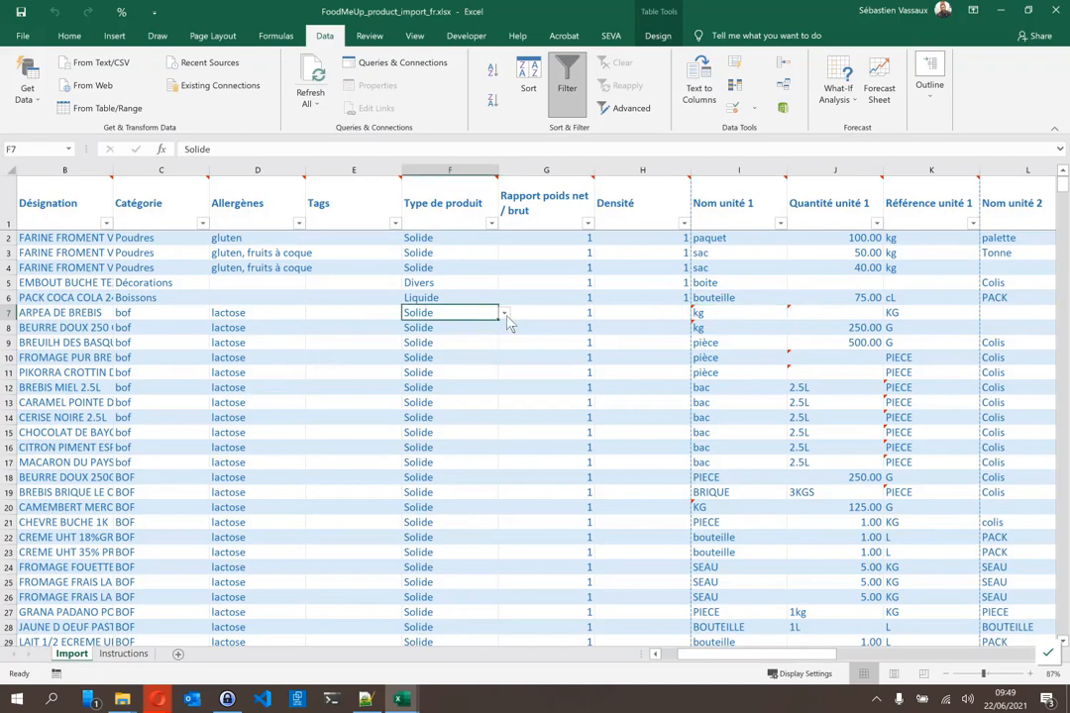
click(504, 314)
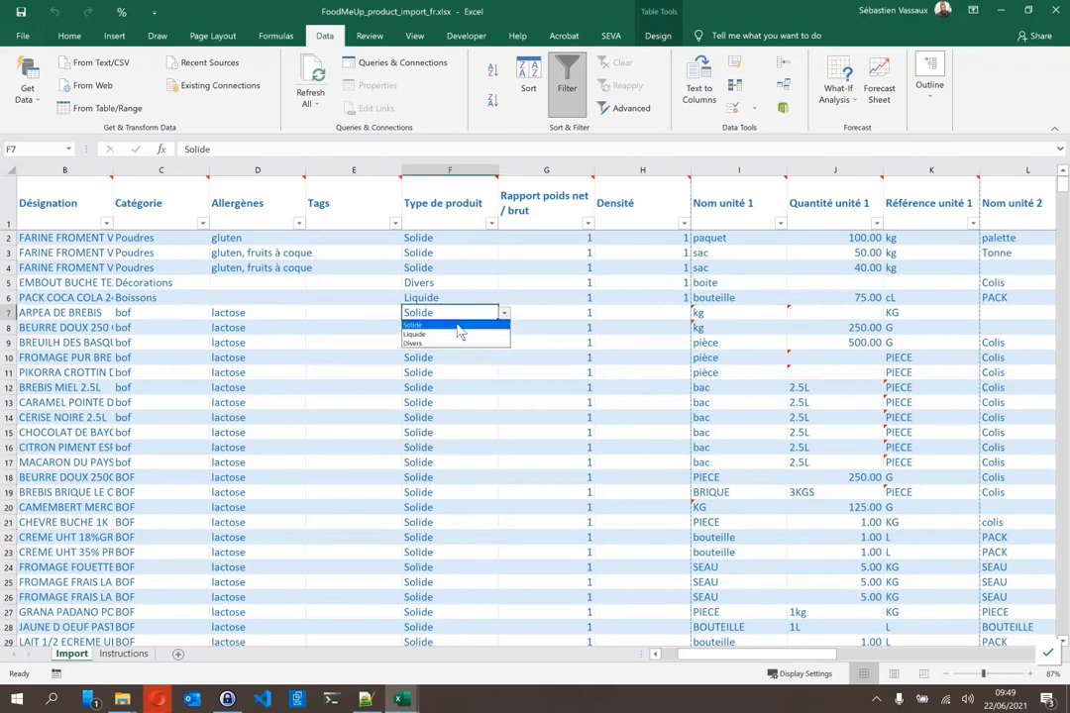
- Clear the name, quantity and reference of unit 1 for ARPEA DE BREBIS in I7:K7
click(755, 313)
click(757, 313)
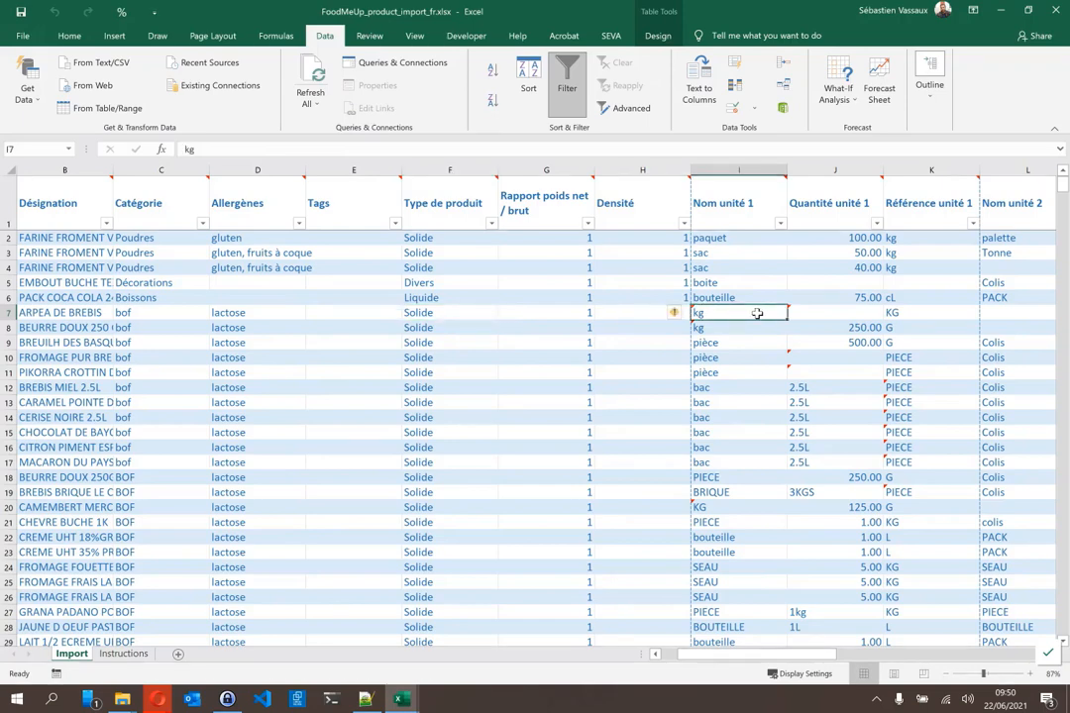
key(ctrl+shift+Right)
key(Delete)
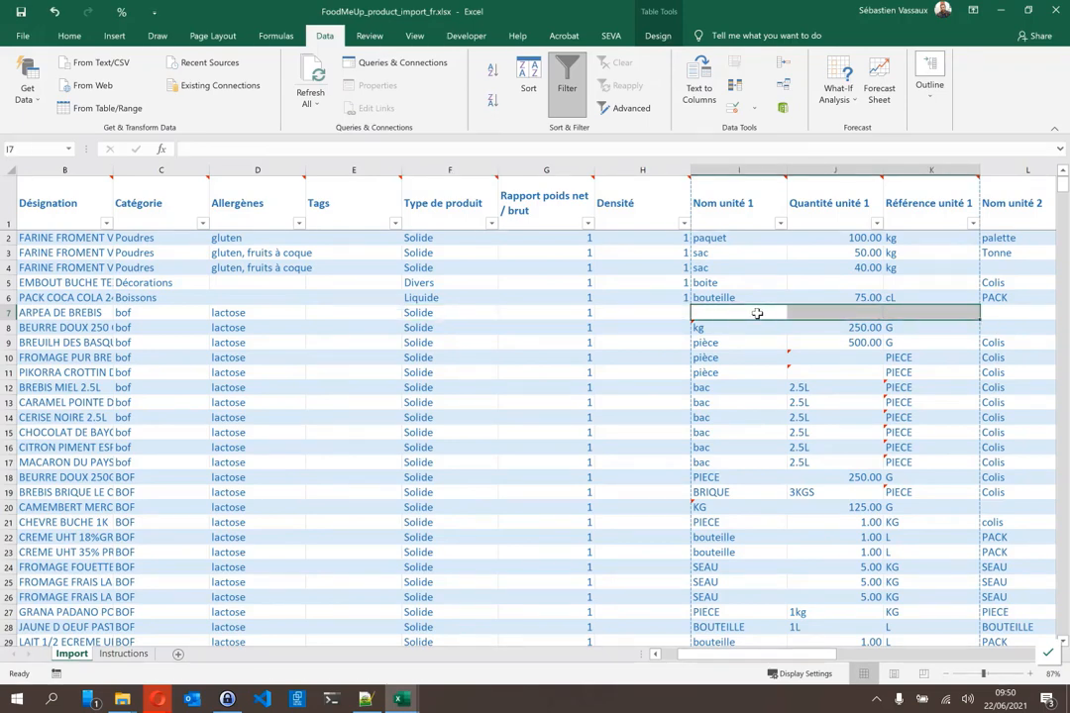
- Check the unit 1 quantity and reference in row 8 and set its Nom unité 1 to pièce
key(Down)
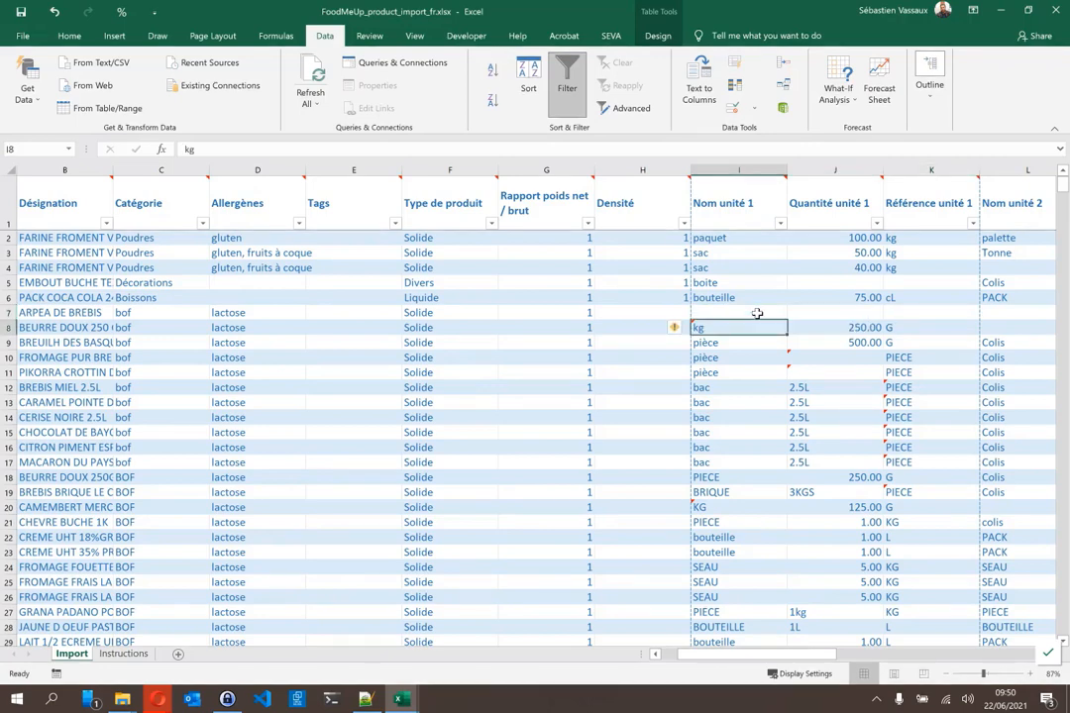
key(Right)
key(Right)
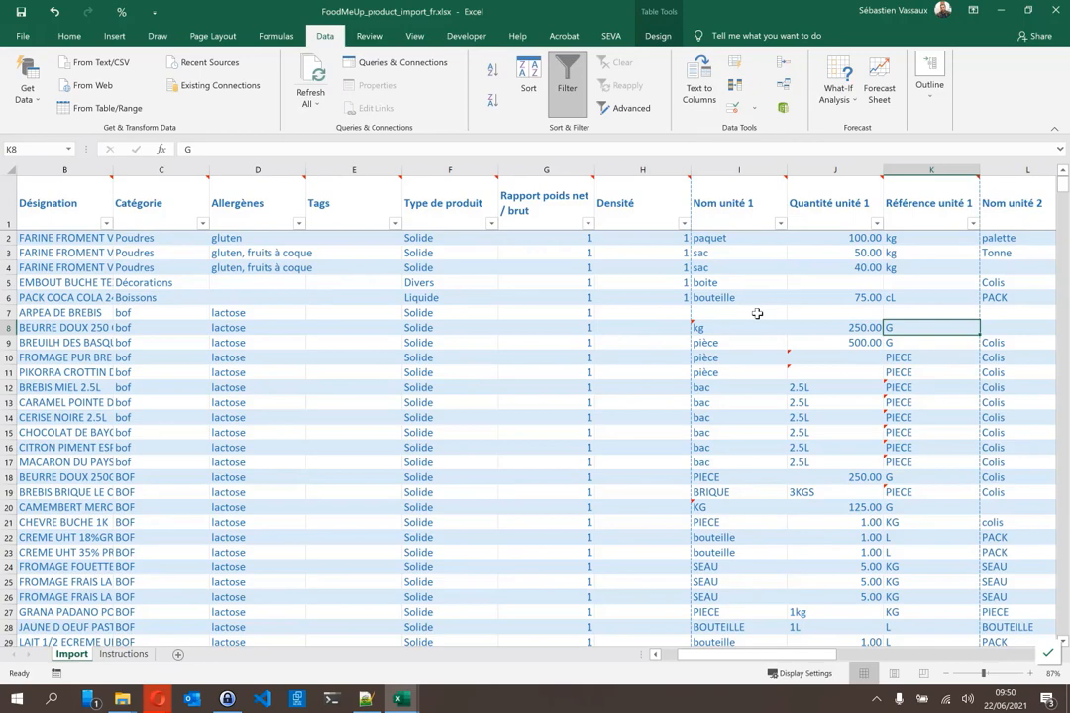
key(Left)
key(Left)
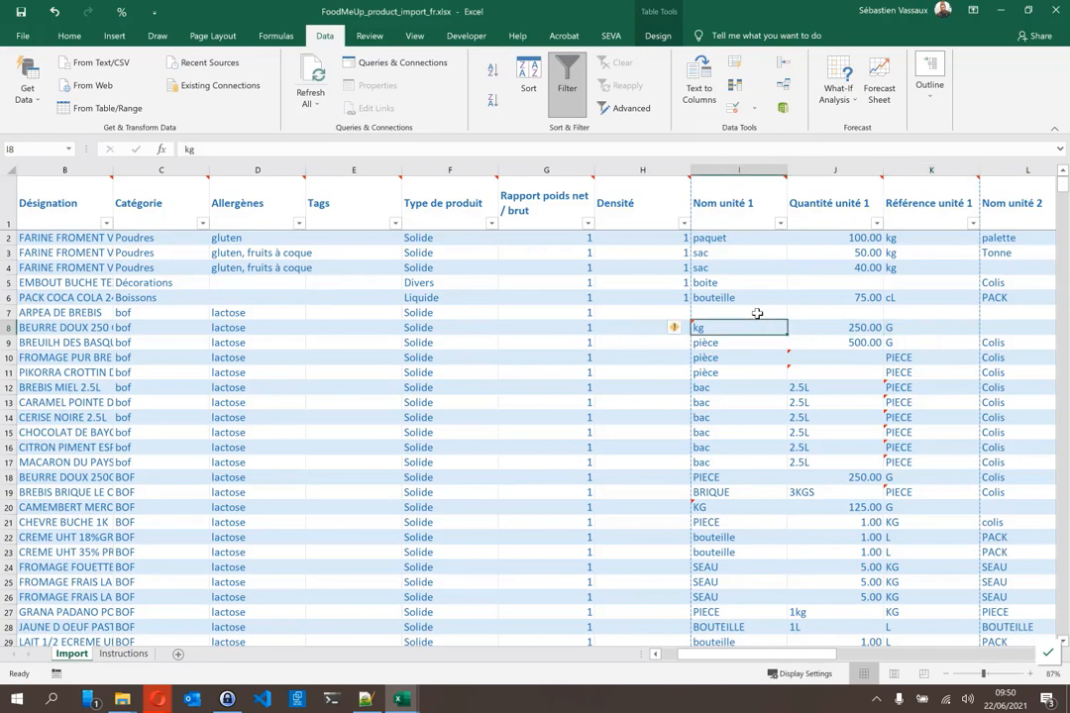
text(pièce)
key(Return)
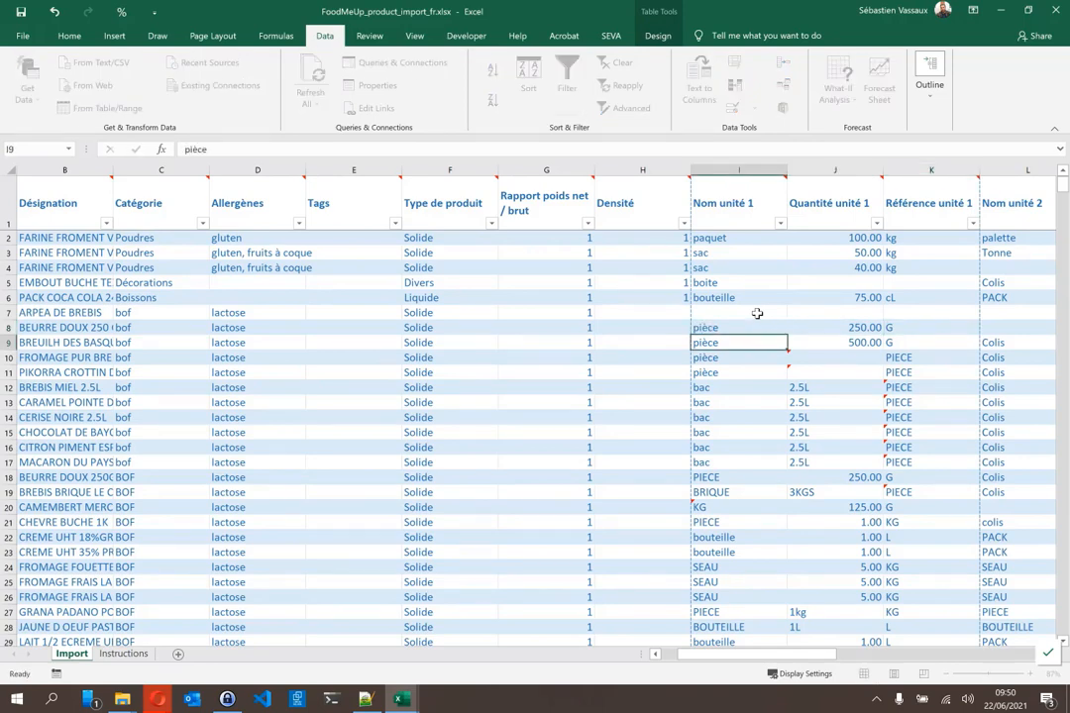
- Check the designations in rows 10 and 11, and set row 10's Quantité unité 1 to 500 and Référence unité 1 to g
key(Down)
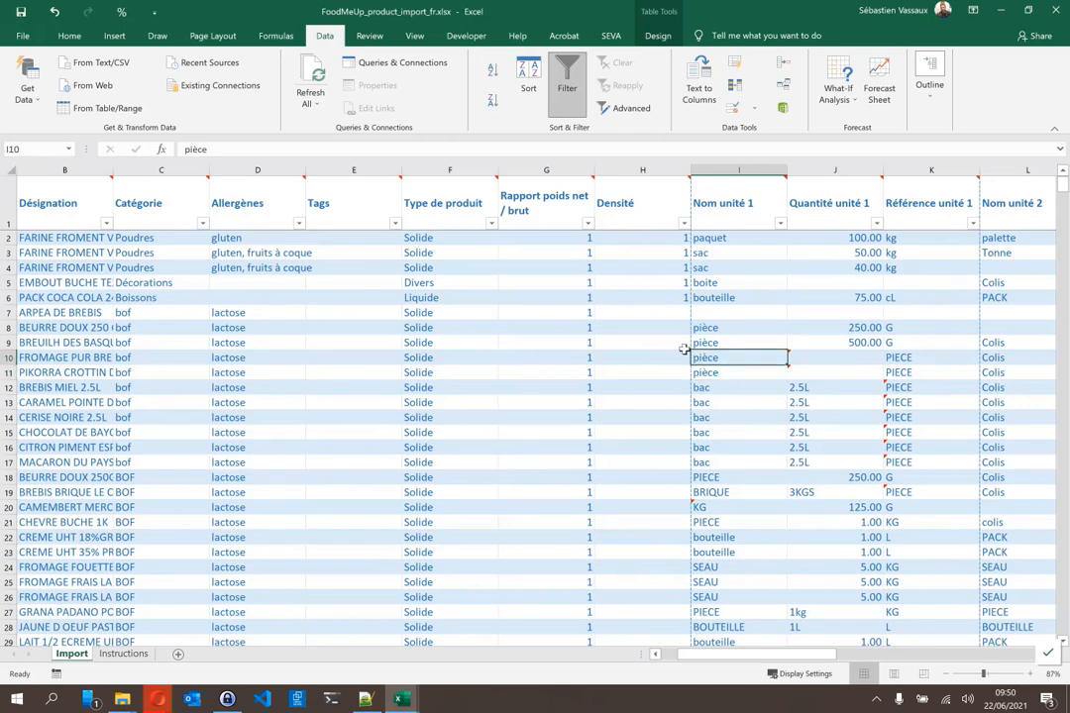
click(77, 357)
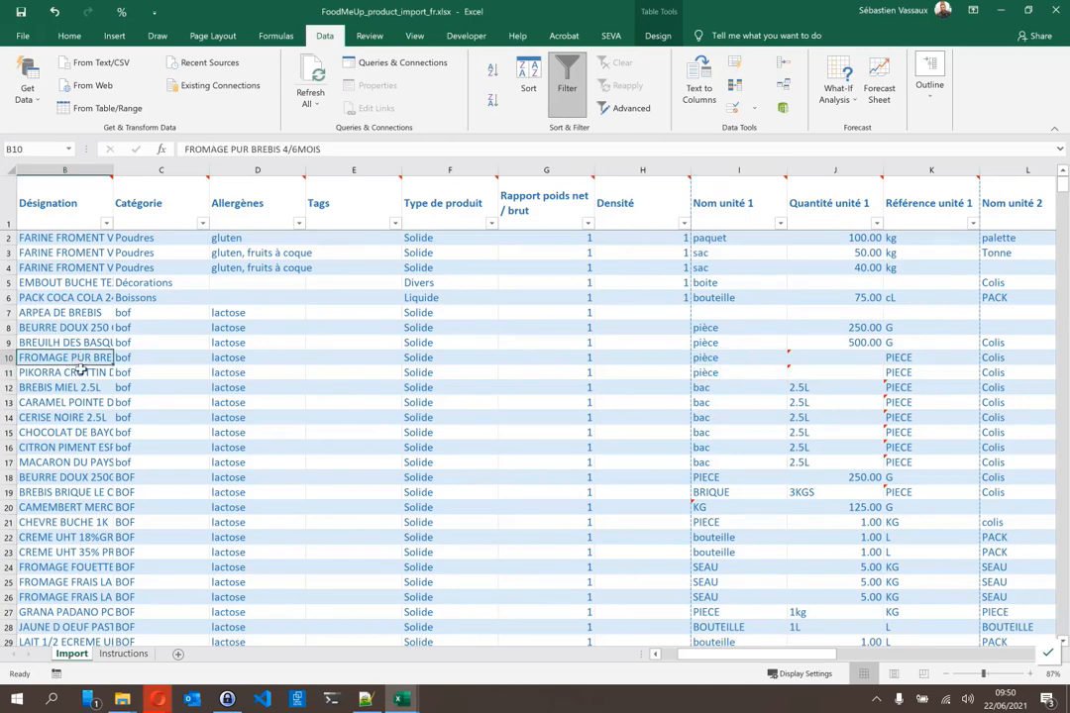
click(81, 373)
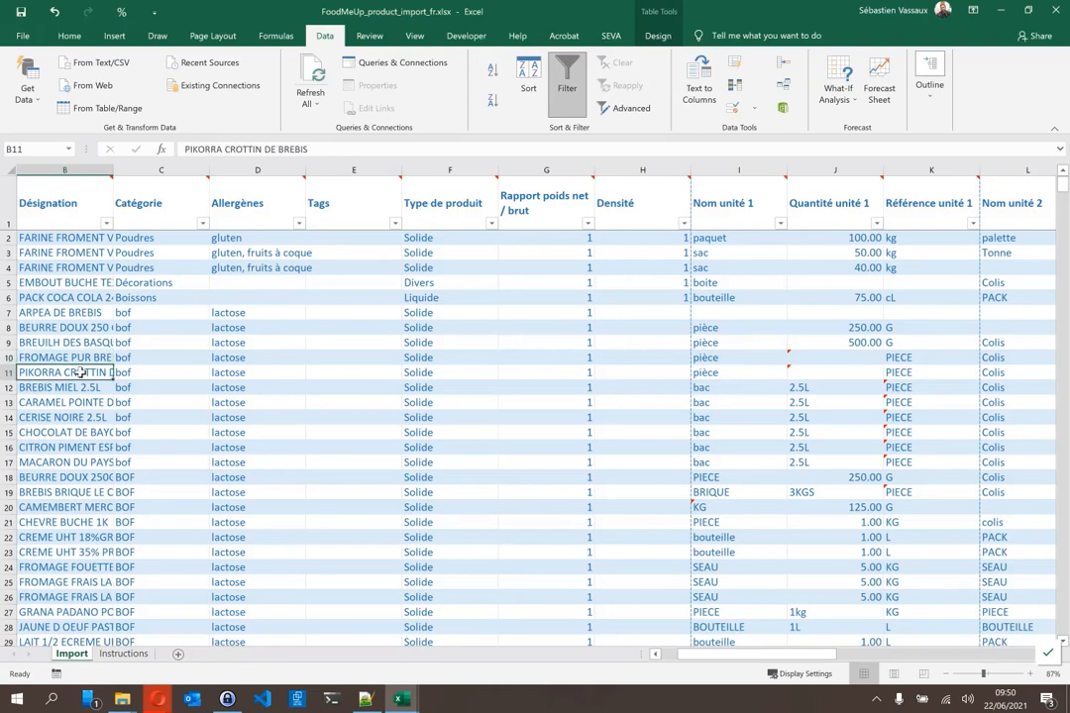
click(92, 357)
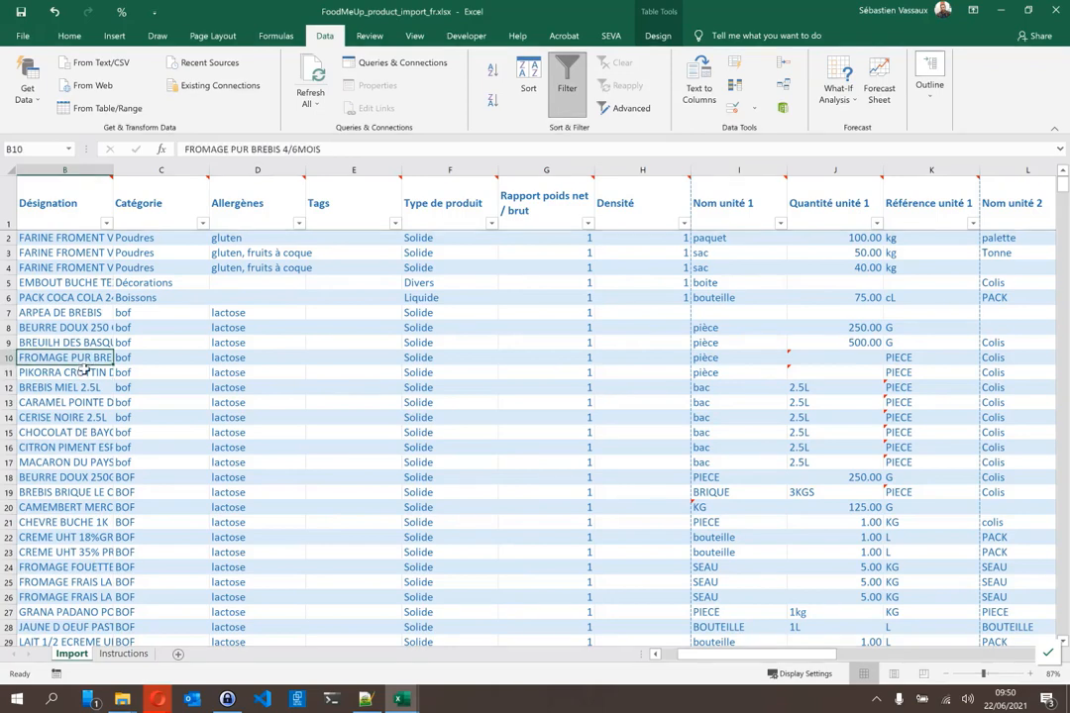
click(88, 373)
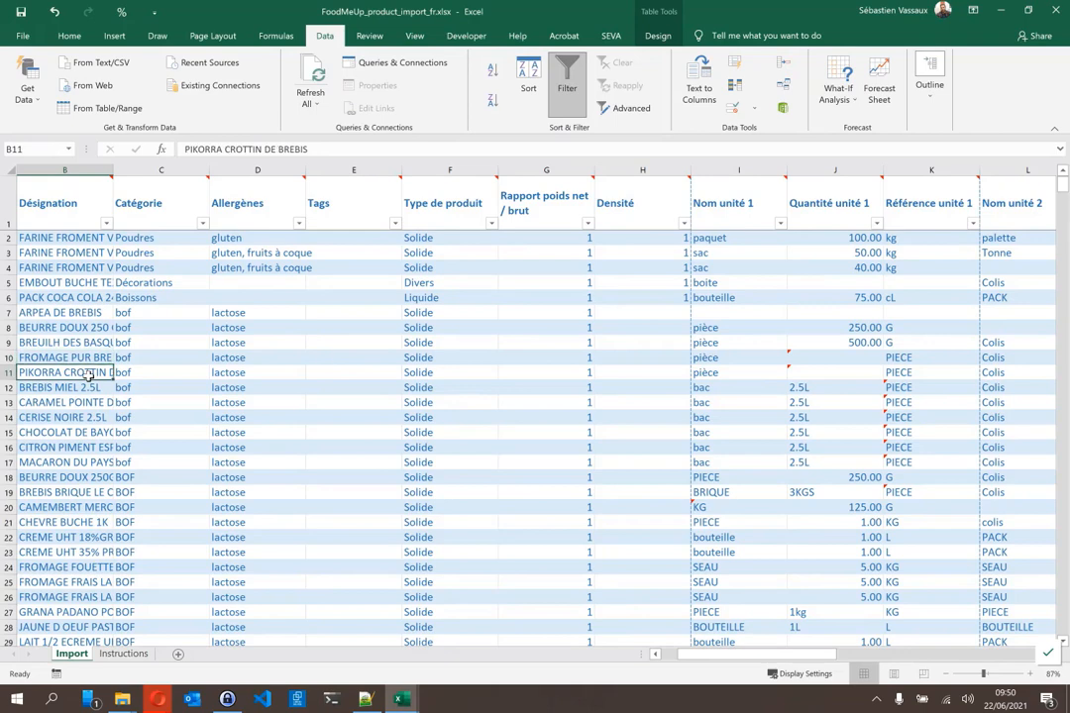
click(836, 361)
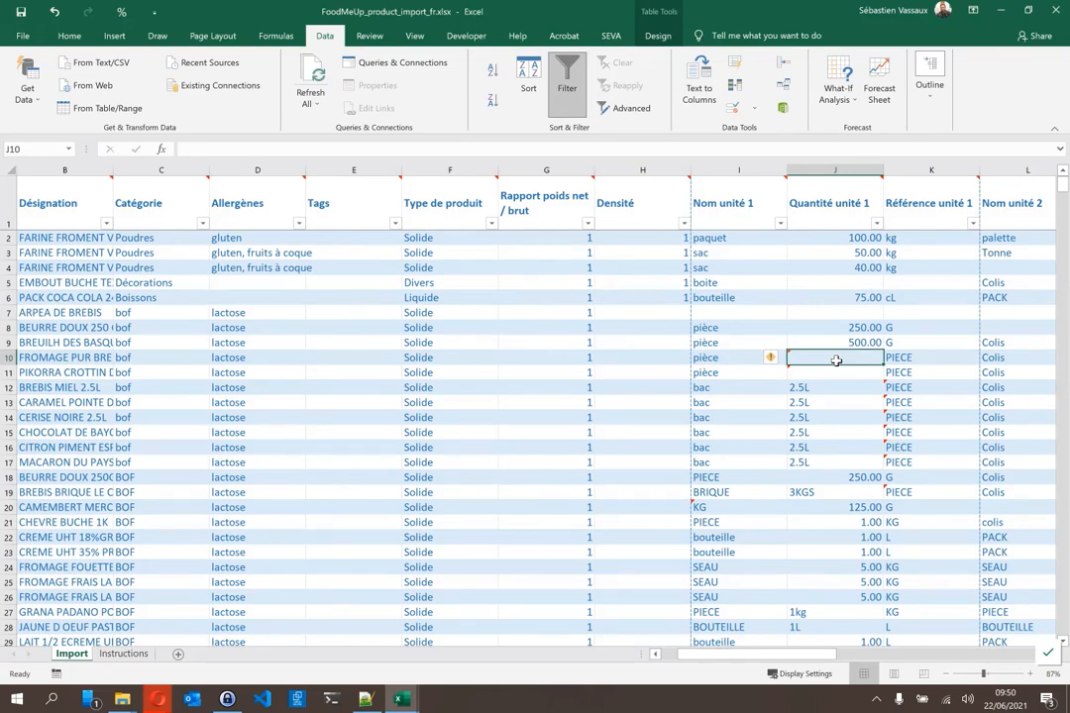
text(500)
key(Tab)
text(g)
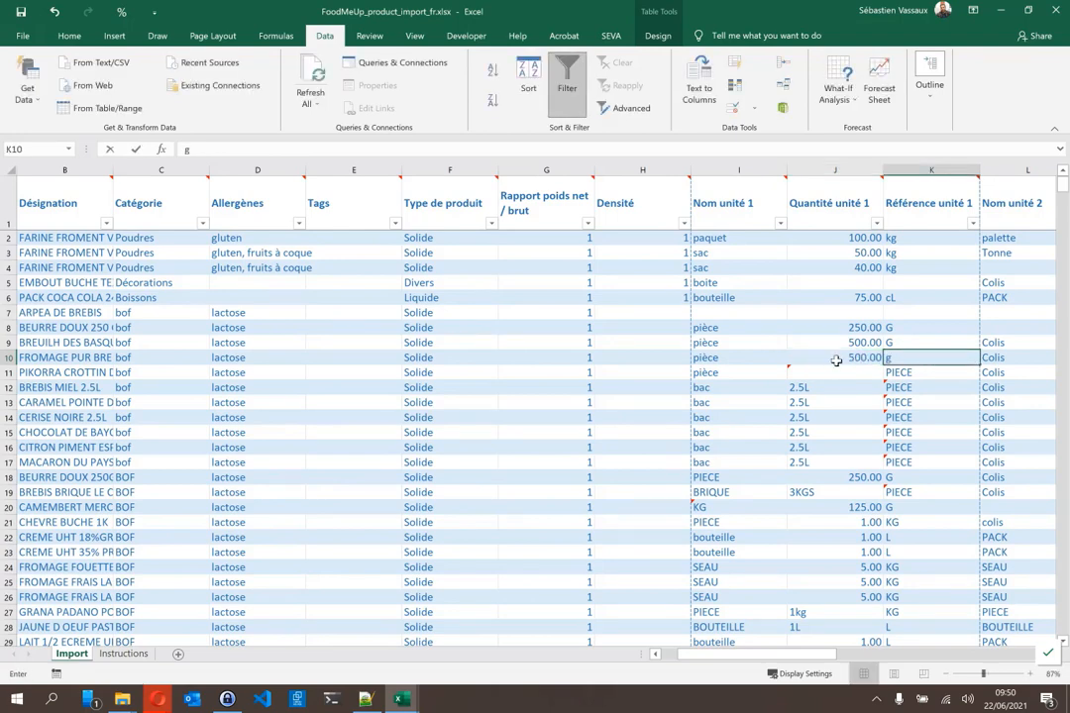
key(Return)
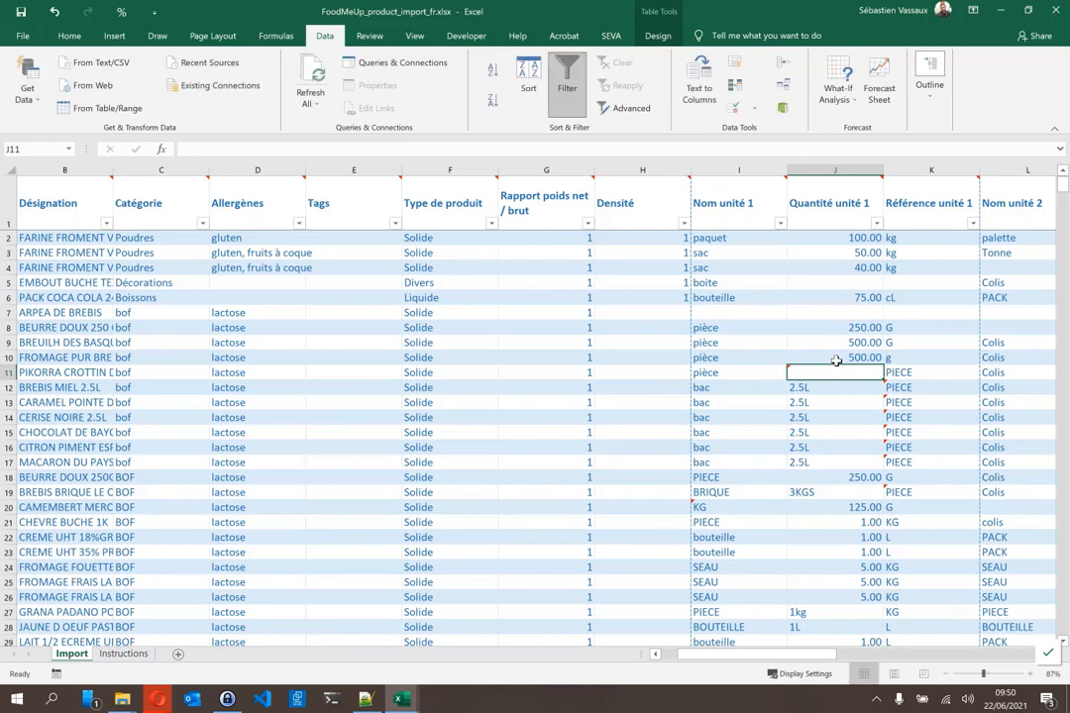
- Set row 11's Quantité unité 1 to 500 and its Référence unité 1 to g
text(500)
key(Tab)
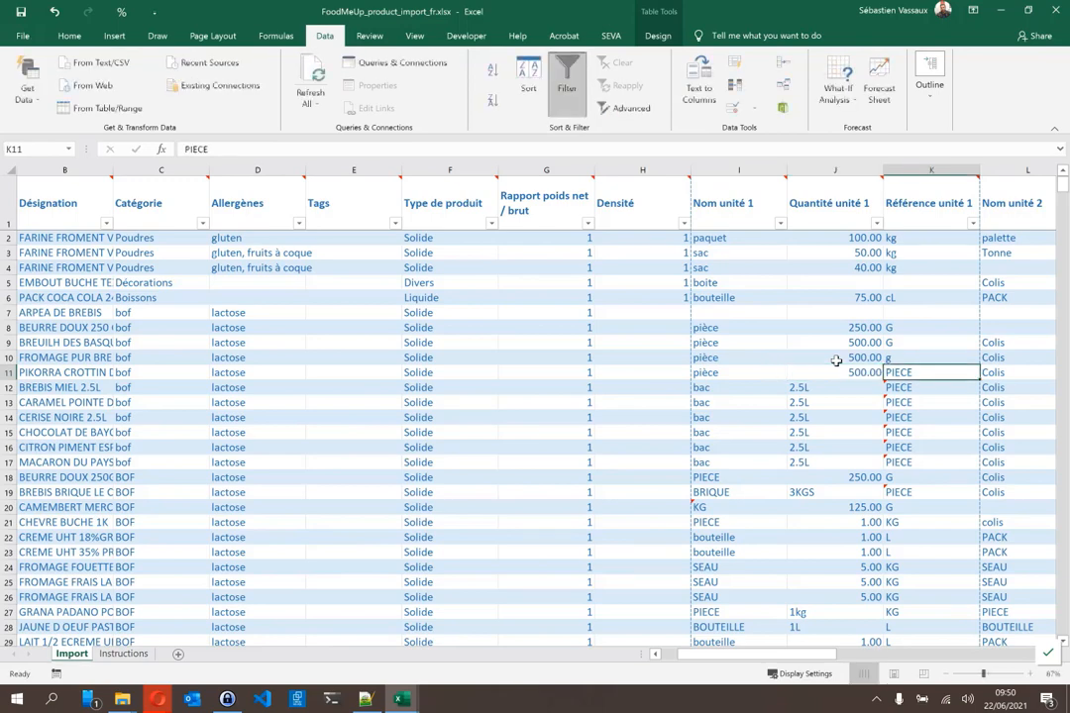
text(g)
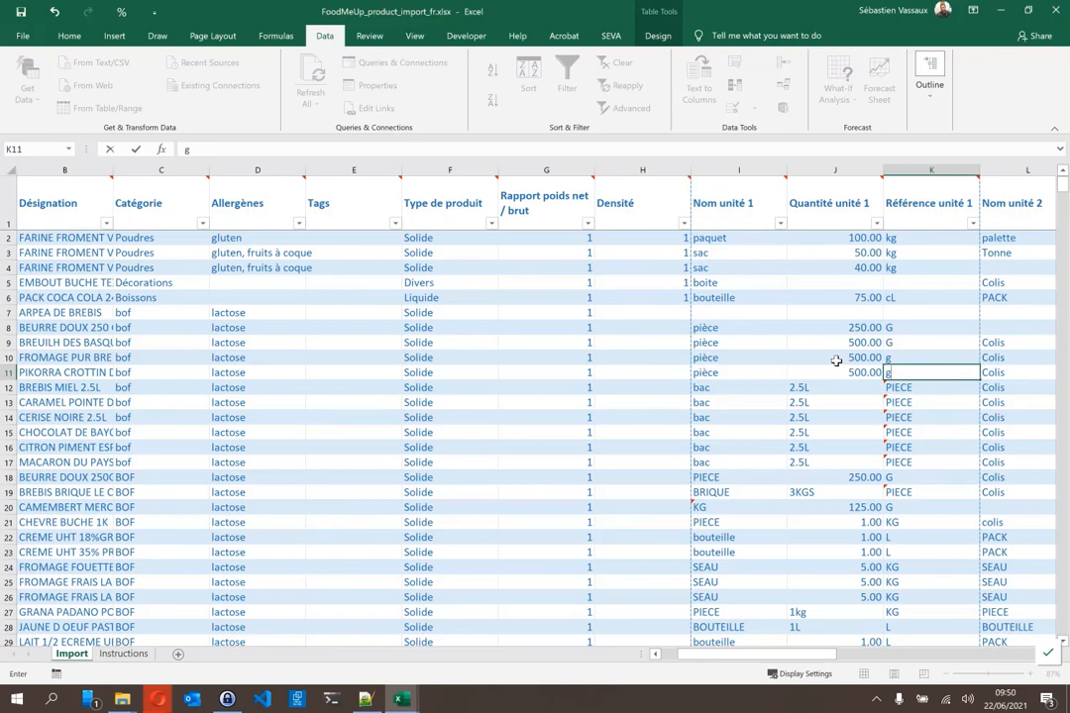
key(Tab)
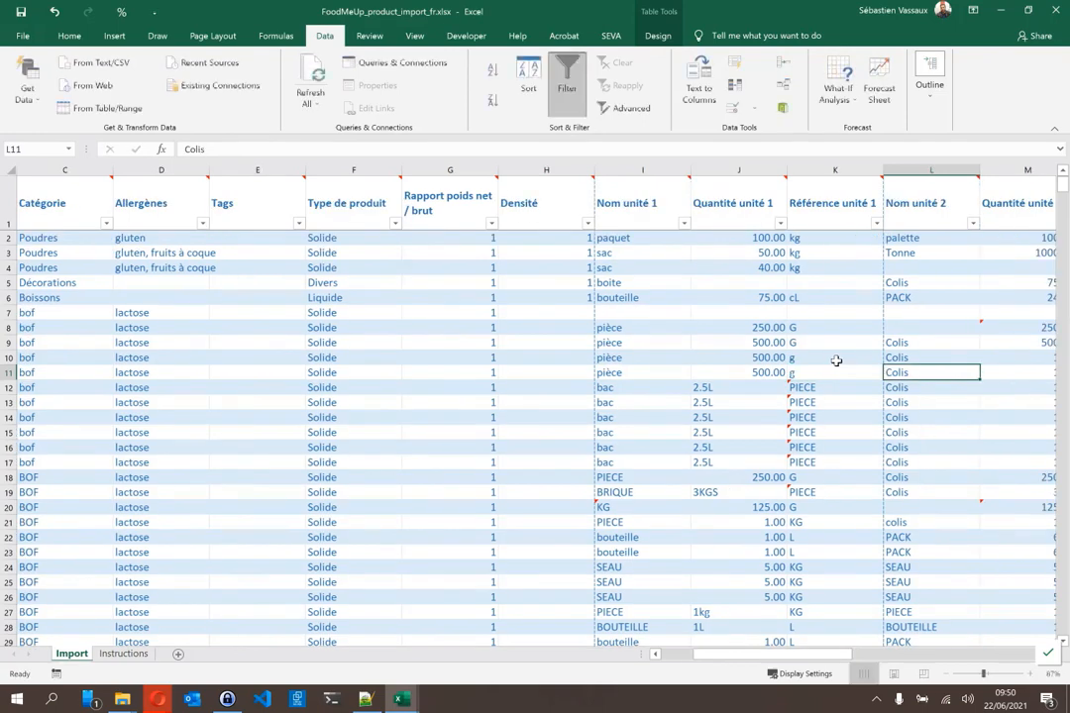
- Set Quantité unité 1 to 2.5 and Référence unité 1 to L for the bac product in row 12
click(746, 388)
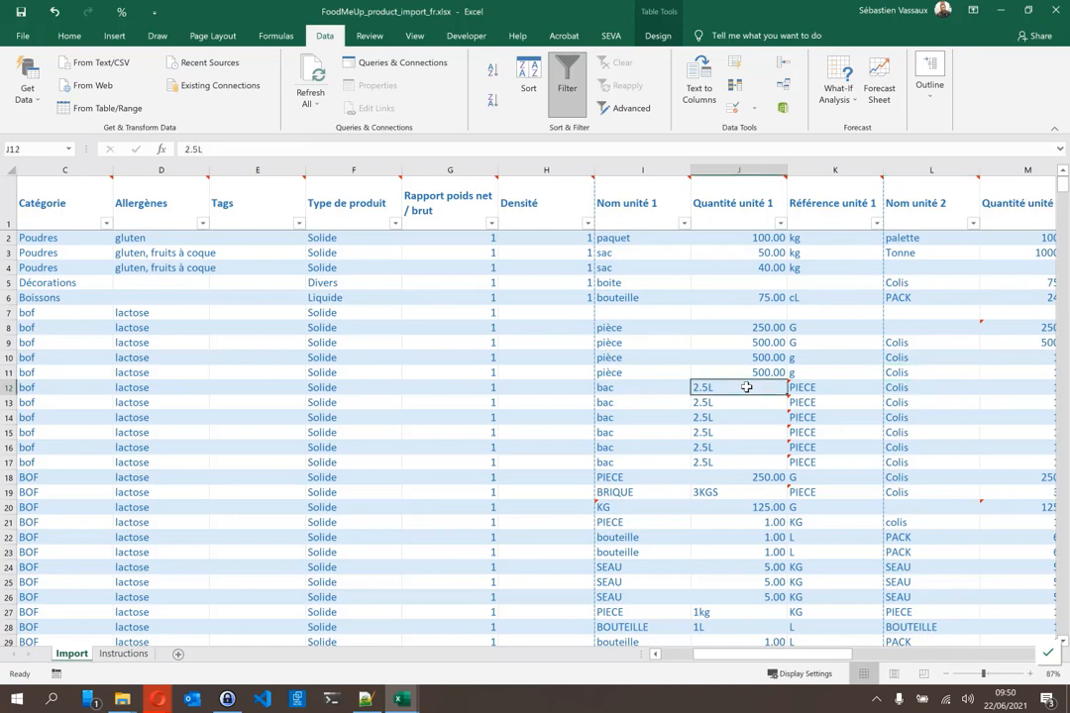
double_click(746, 387)
key(BackSpace)
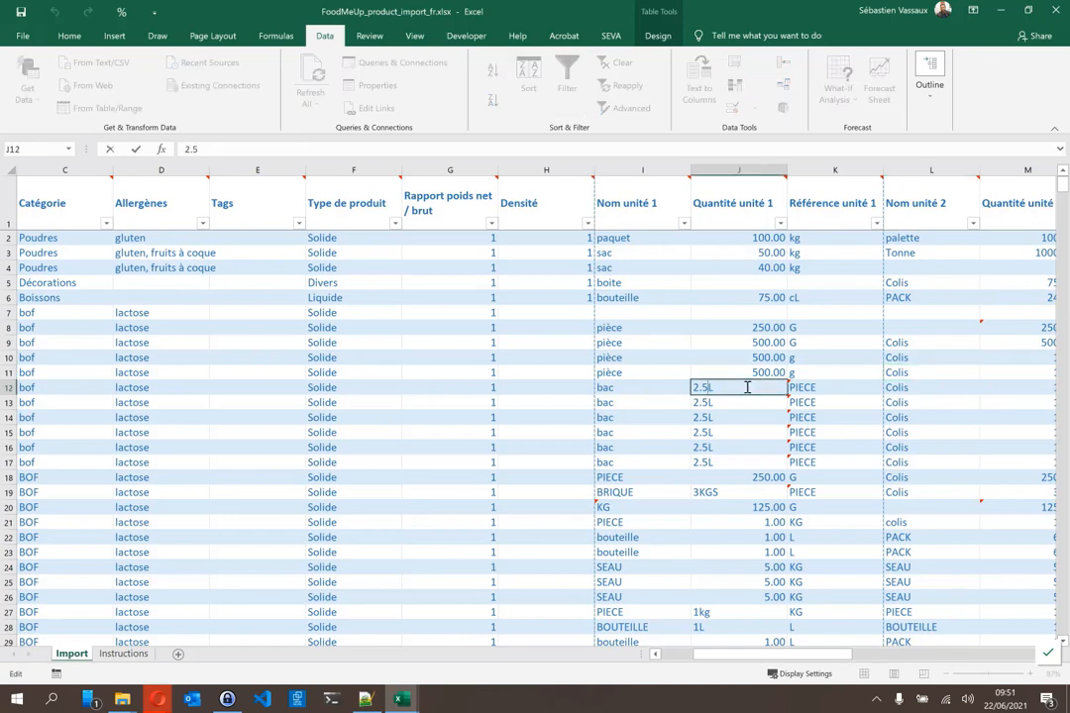
key(Tab)
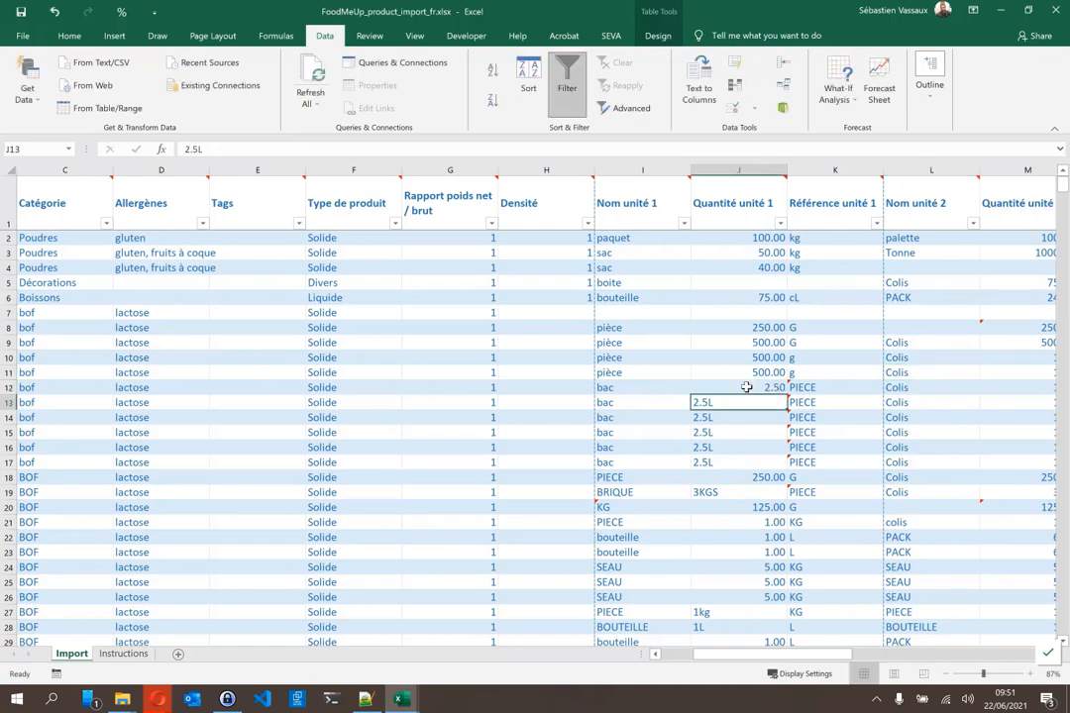
text(L)
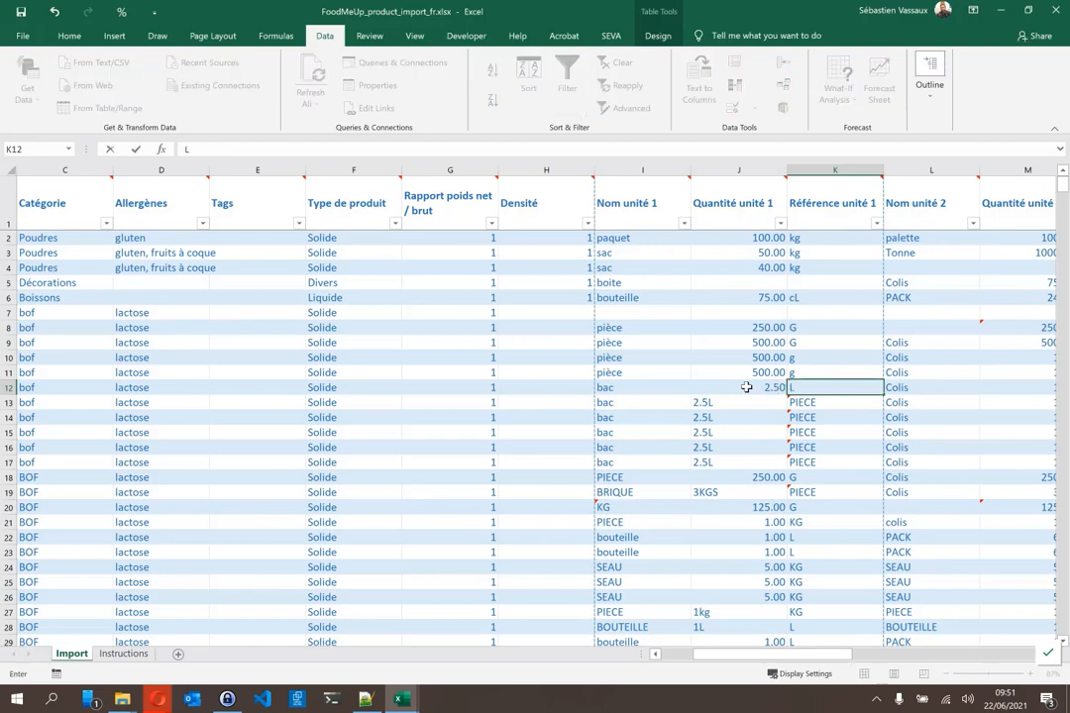
key(Return)
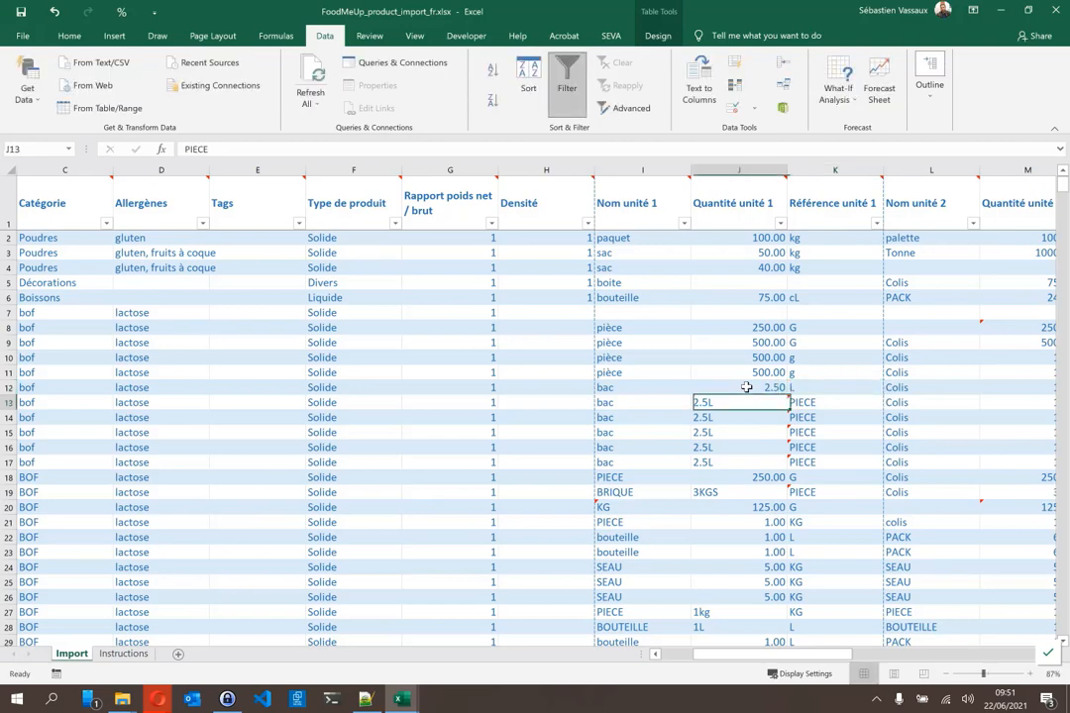
- Copy the unit 1 quantity and reference from J12:K12 down to the other bac products through row 17
click(746, 387)
key(shift+Right)
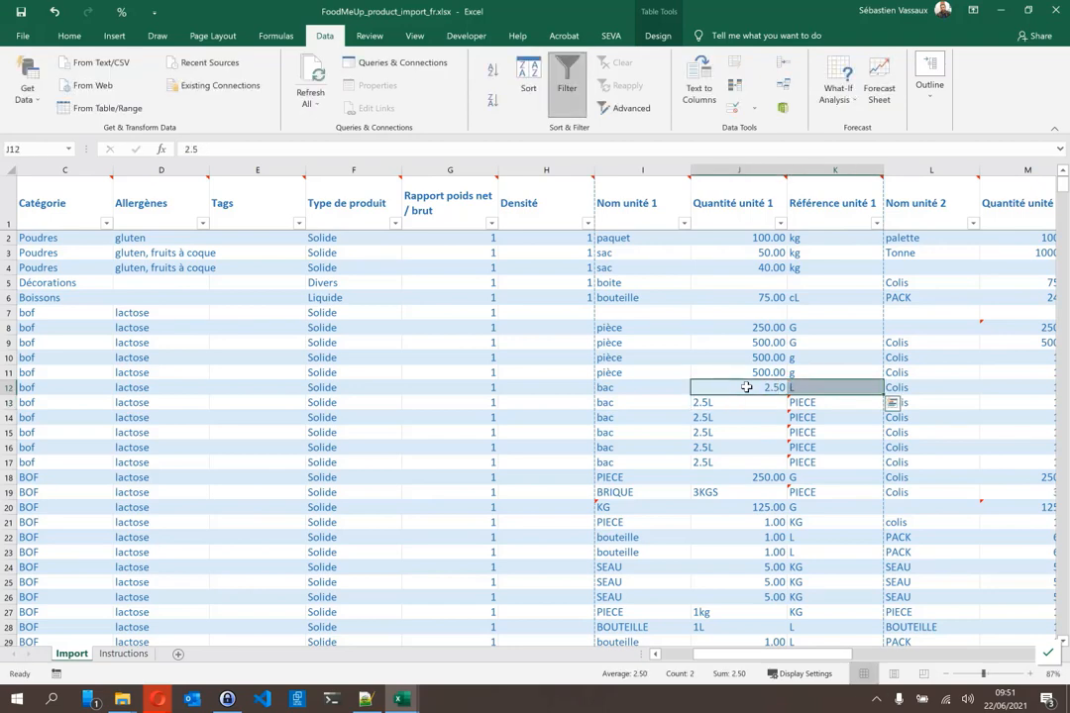
key(ctrl+c)
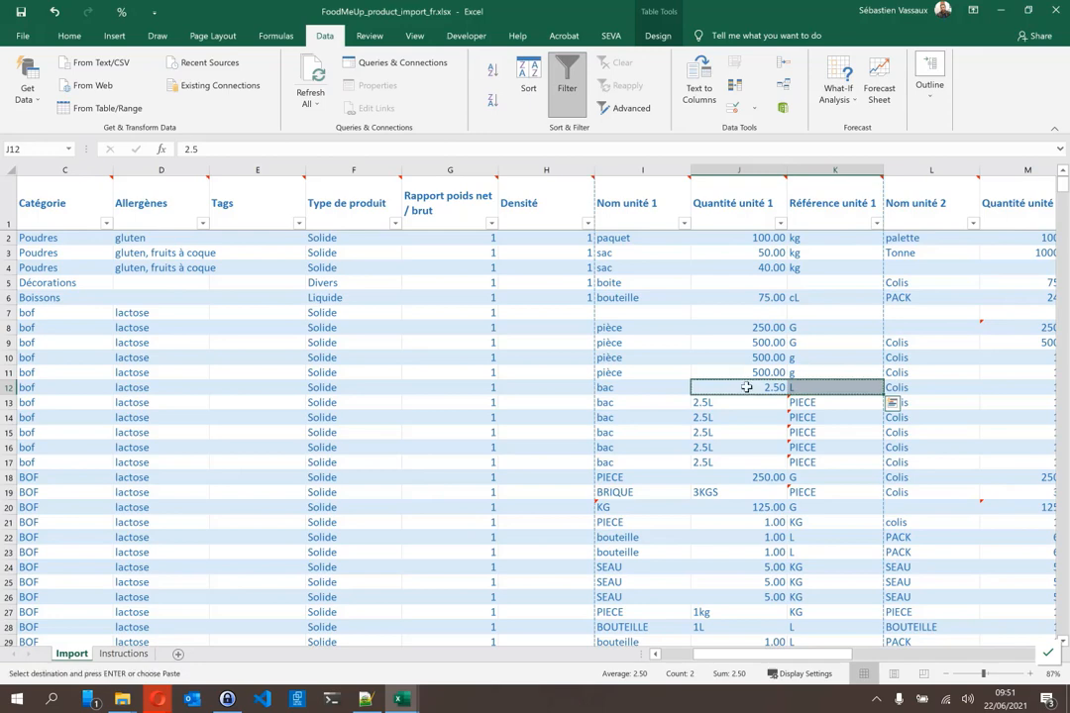
key(shift+Down)
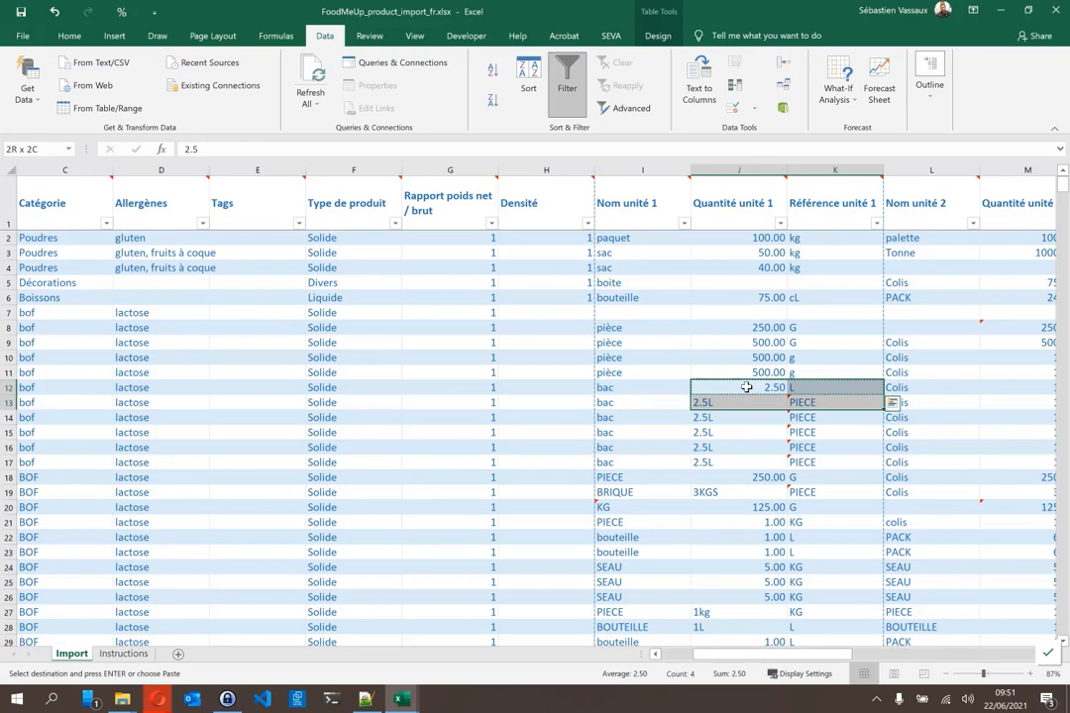
key(shift+Down)
key(shift+Down)
key(shift+Down)
key(shift+Down)
key(ctrl+v)
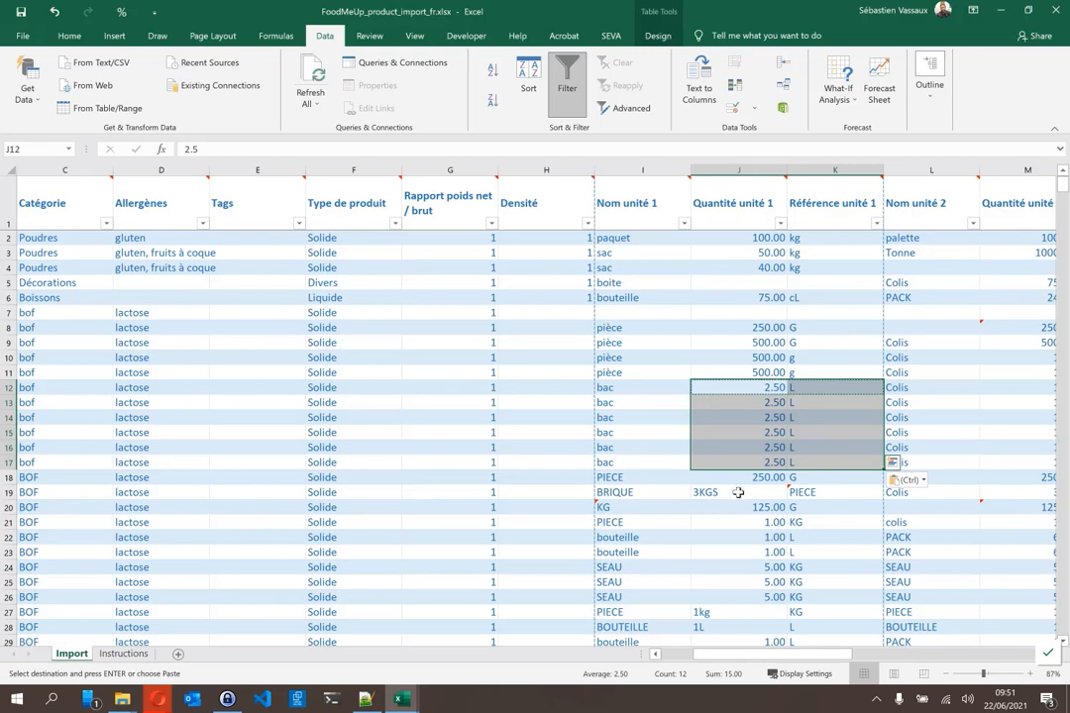
- Examine row 19 from Quantité unité 1 across to Référence unité 3
click(738, 492)
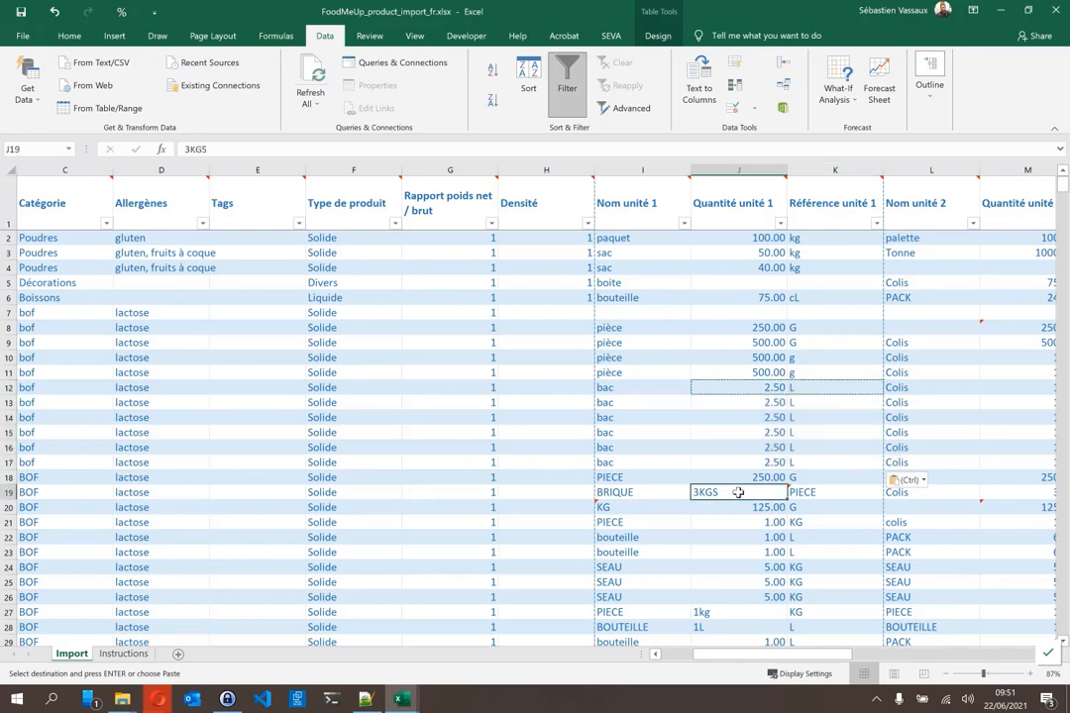
key(Right)
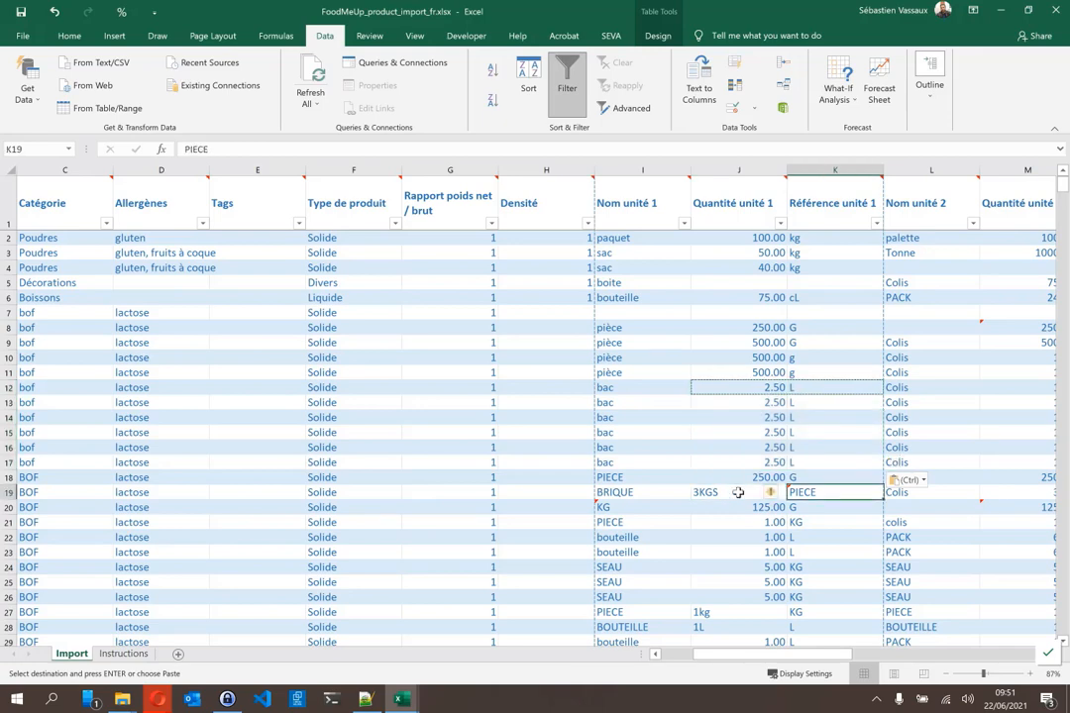
key(Right)
key(Right)
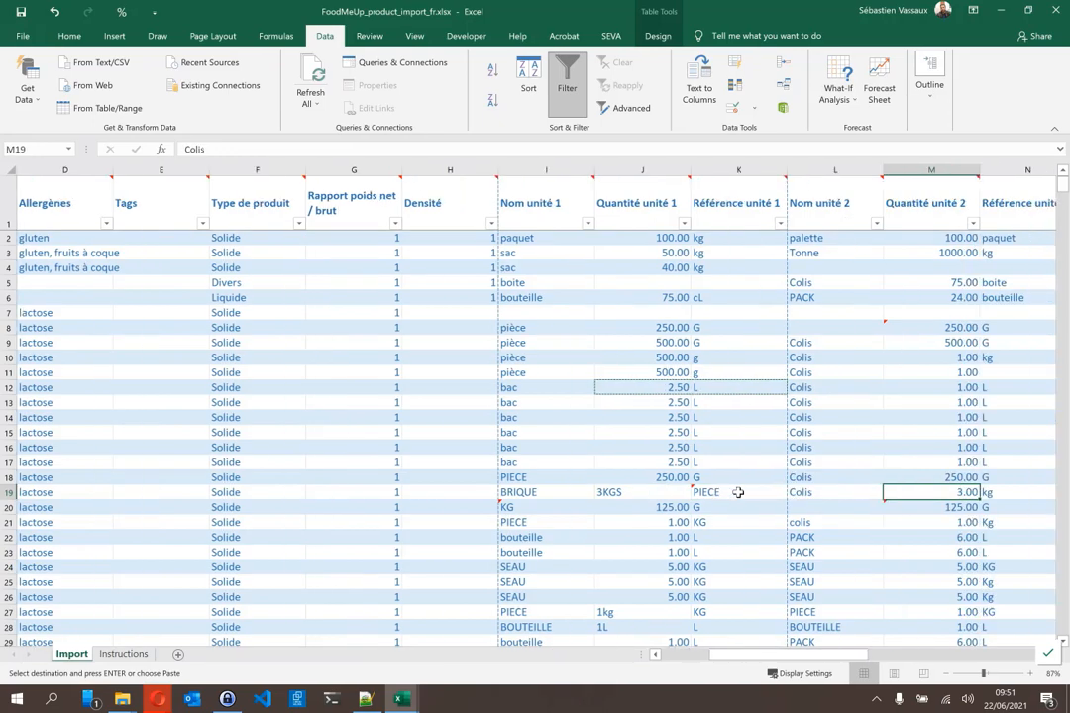
key(Right)
key(Right)
key(Right)
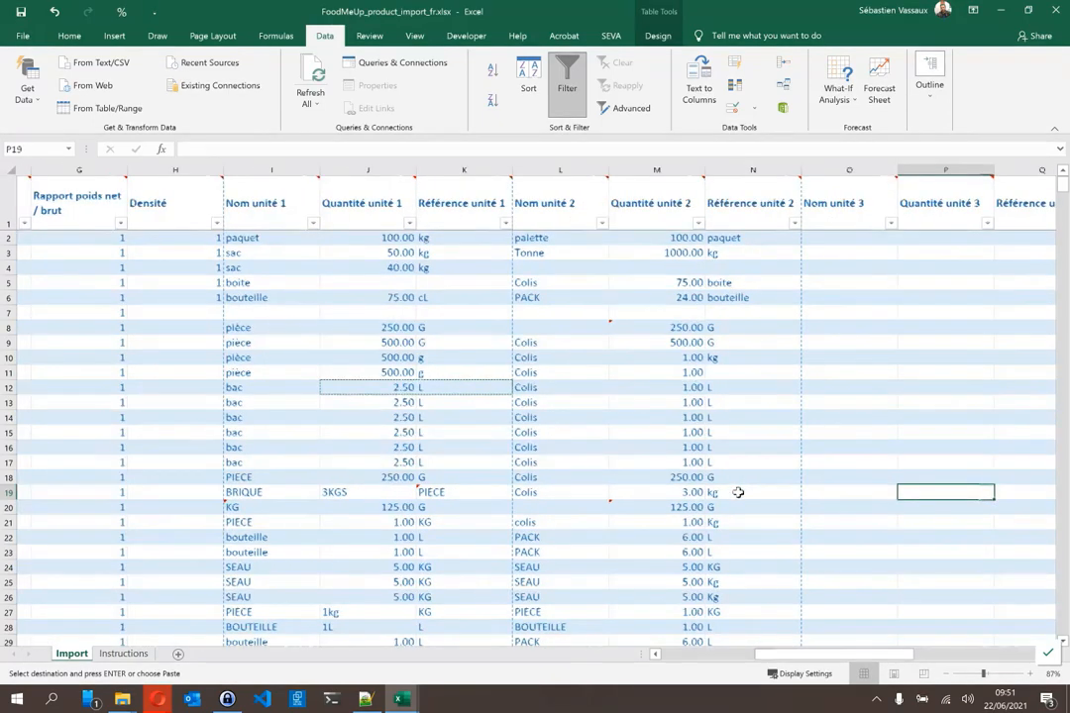
key(Right)
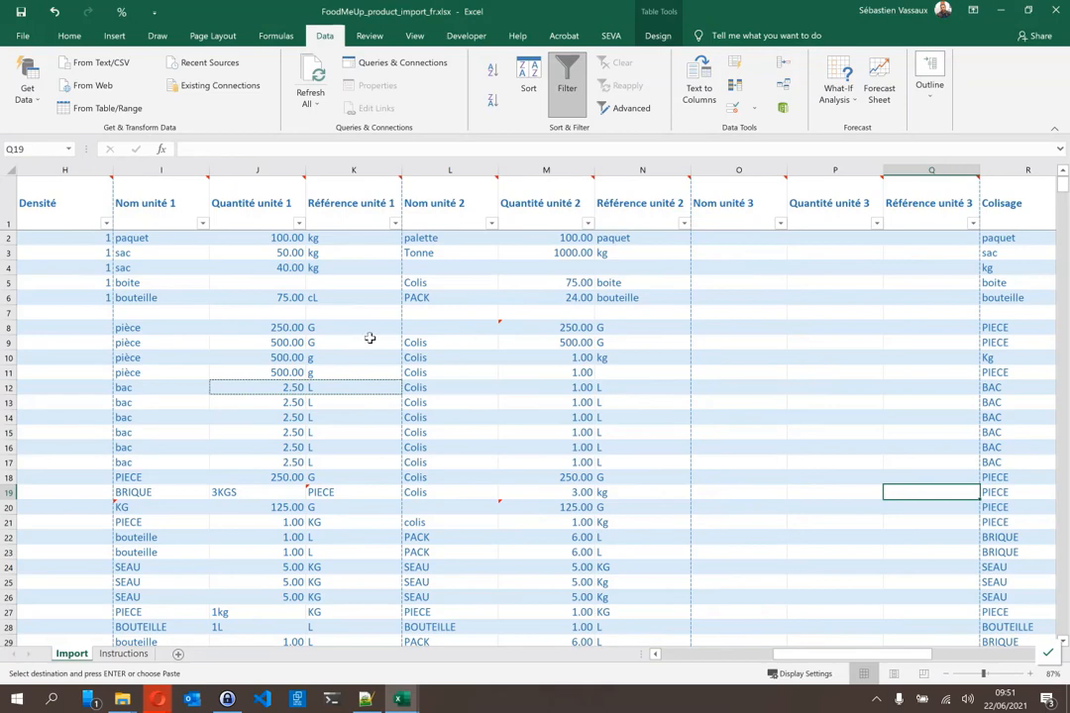
- Clear Quantité unité 2 and Référence unité 2 in row 8
drag(570, 327, 605, 327)
key(Delete)
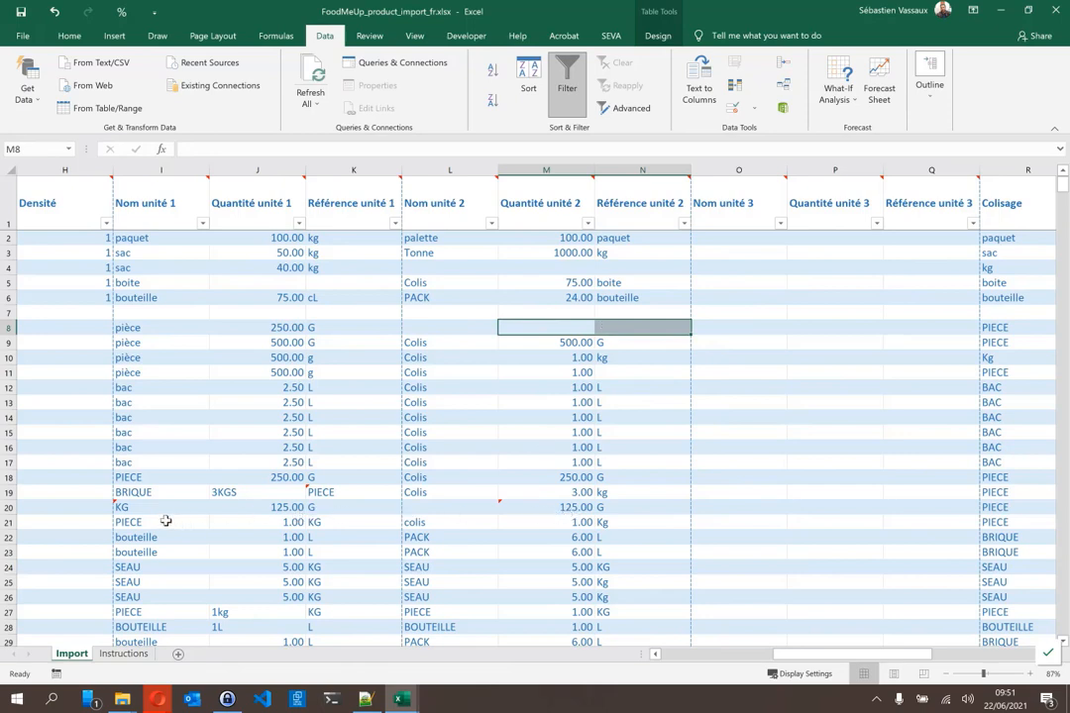
- Set row 20's Nom unité 1 to pièce and clear its unit 2 name, quantity and reference in L20:N20
click(198, 506)
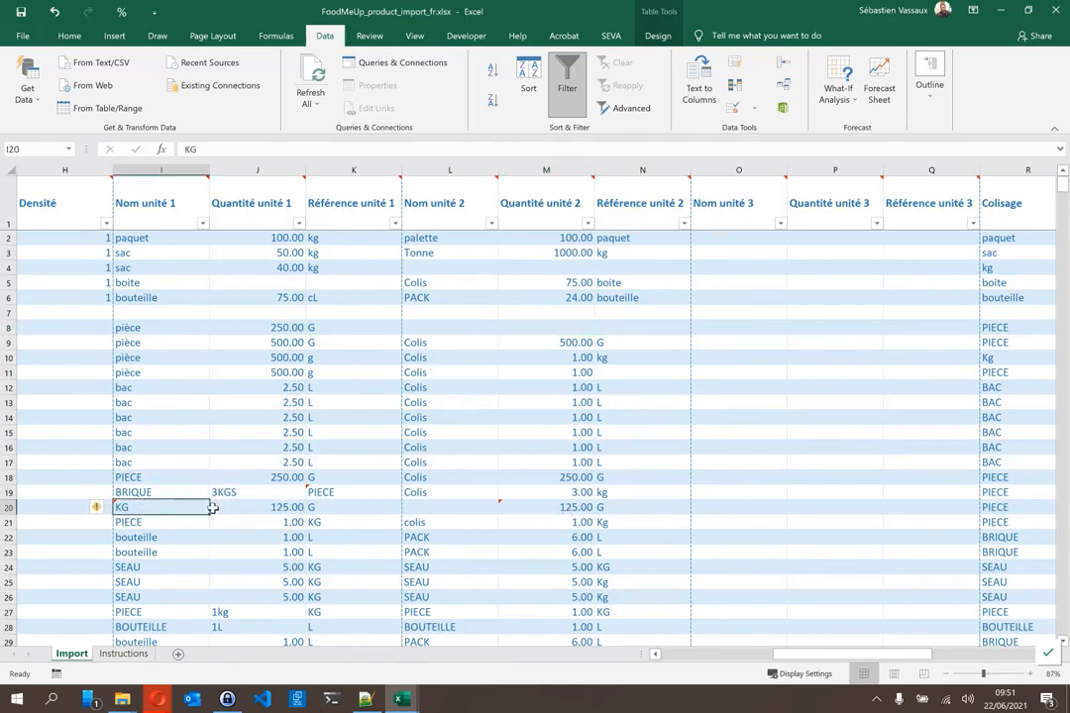
drag(152, 507, 499, 506)
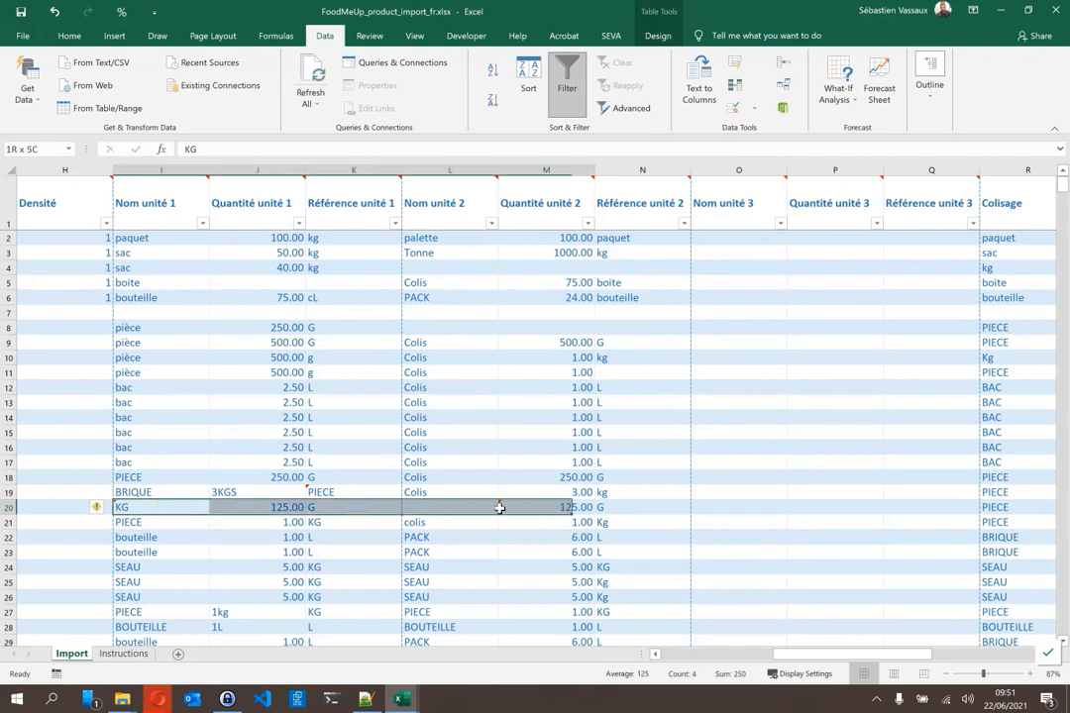
click(151, 508)
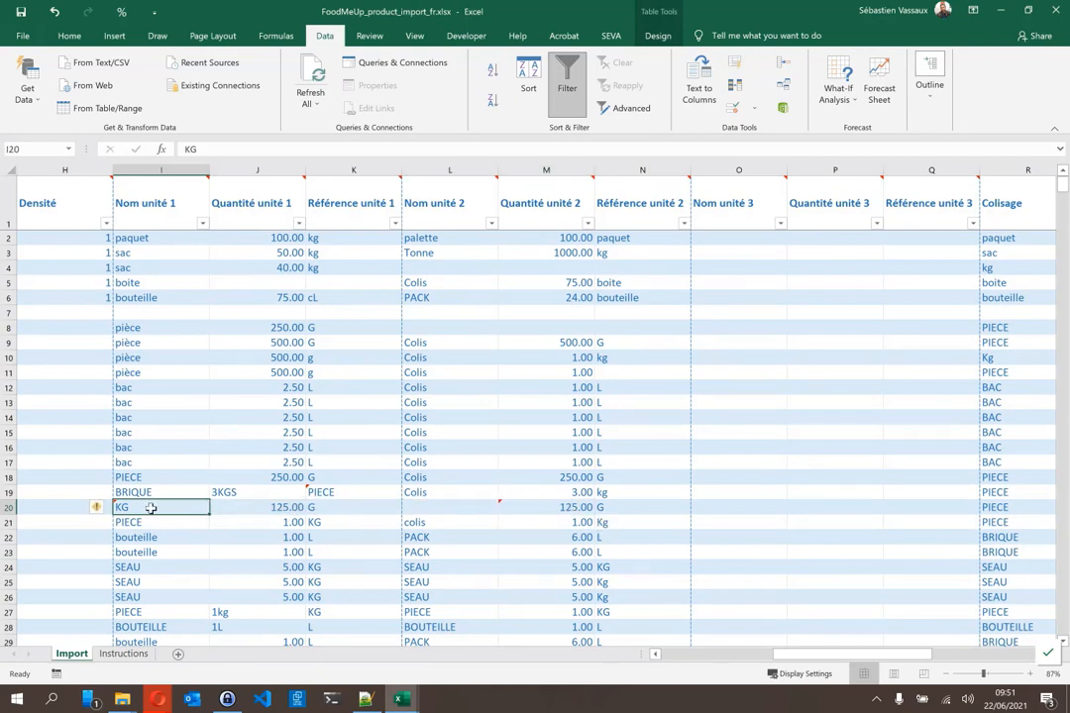
text(pièce)
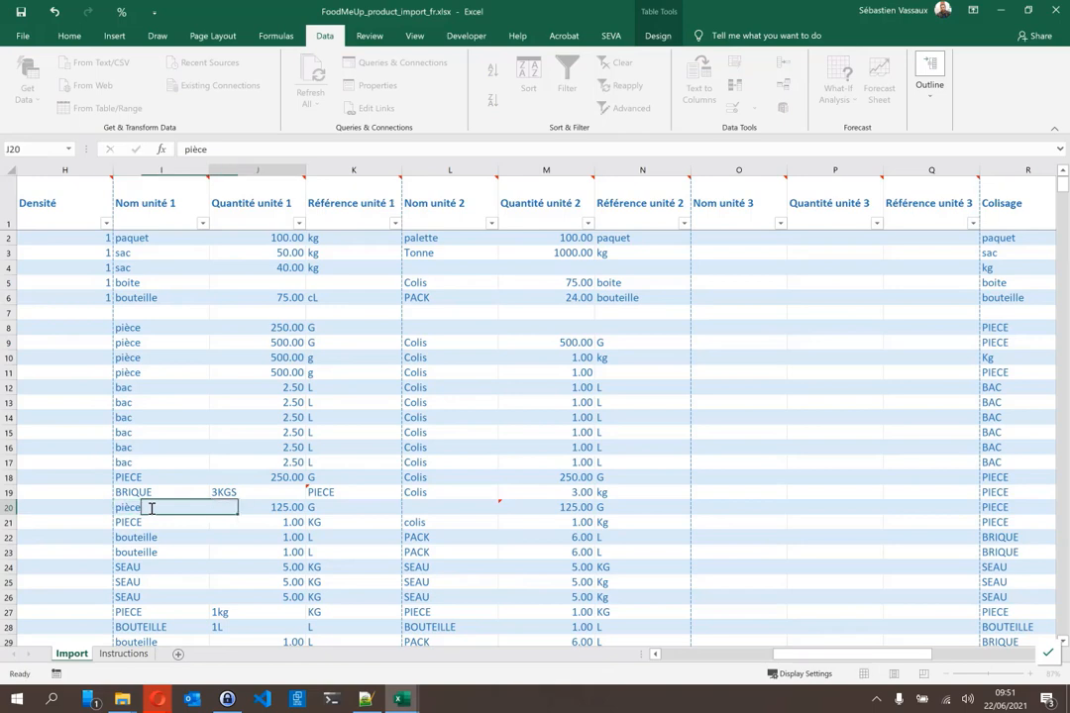
key(Tab)
drag(468, 508, 653, 502)
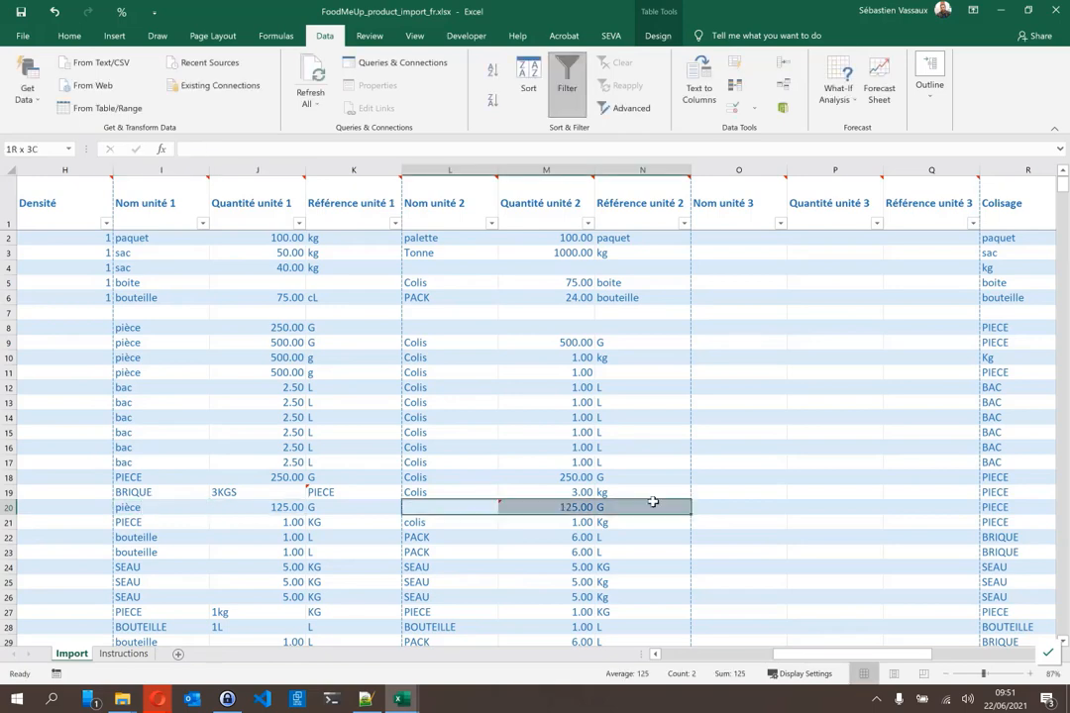
key(Delete)
- Examine the unit 3, Colisage, billing and supplier columns for validation errors, moving across row 20
key(Right)
key(Right)
key(Right)
key(Right)
key(Right)
key(Right)
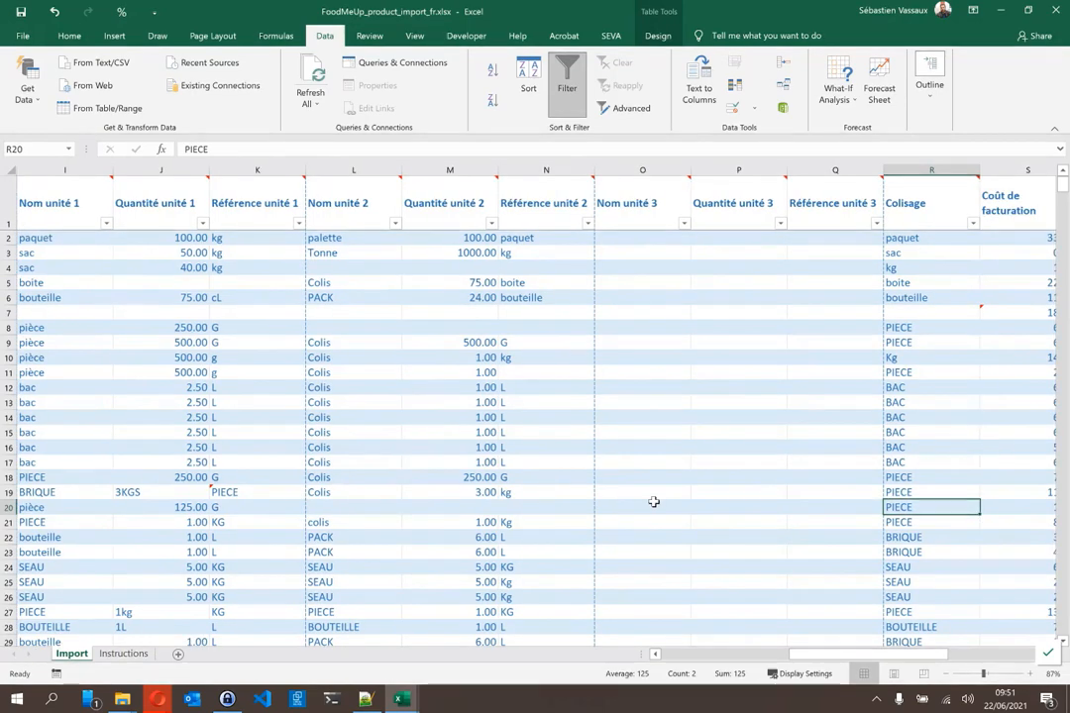
key(Right)
key(Right)
key(Right)
key(Right)
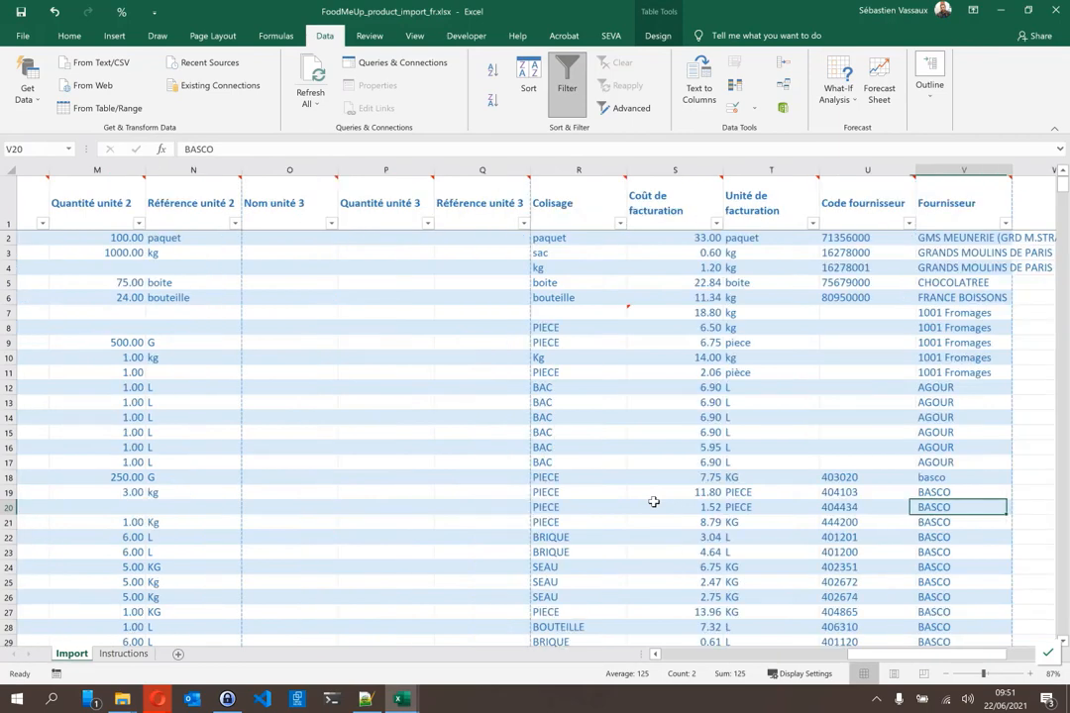
key(Right)
key(Right)
key(Right)
key(Right)
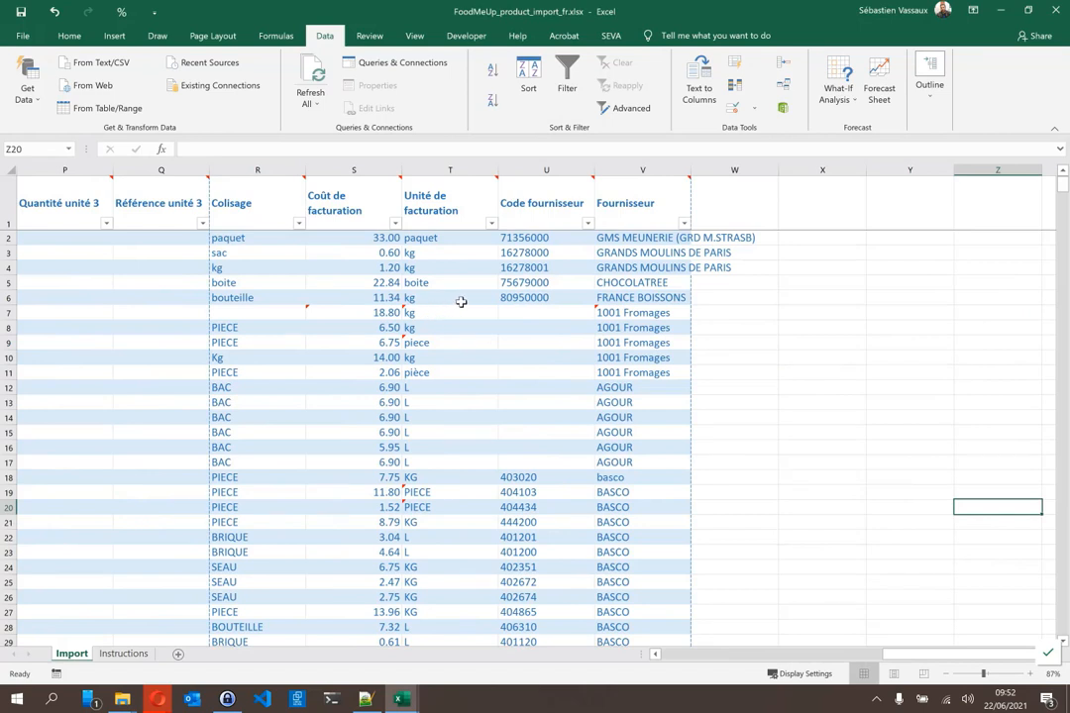
- Examine ARPEA DE BREBIS in row 7 from Code interne through its unit columns to the billing values, and select its Colisage cell
click(382, 312)
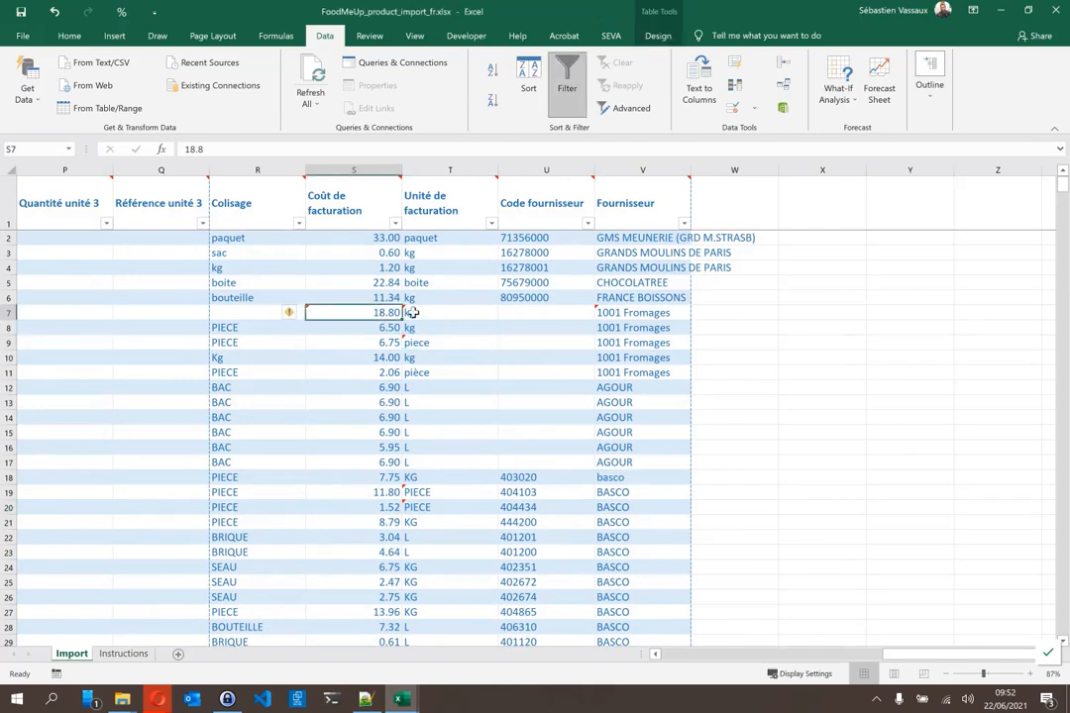
key(Left)
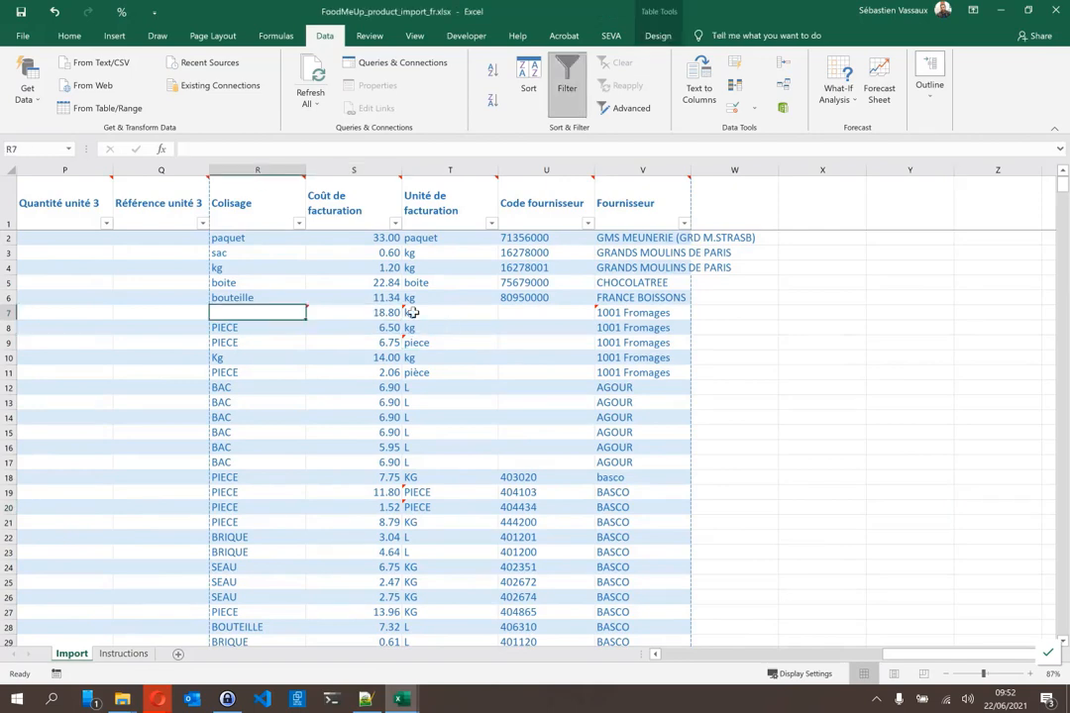
key(Home)
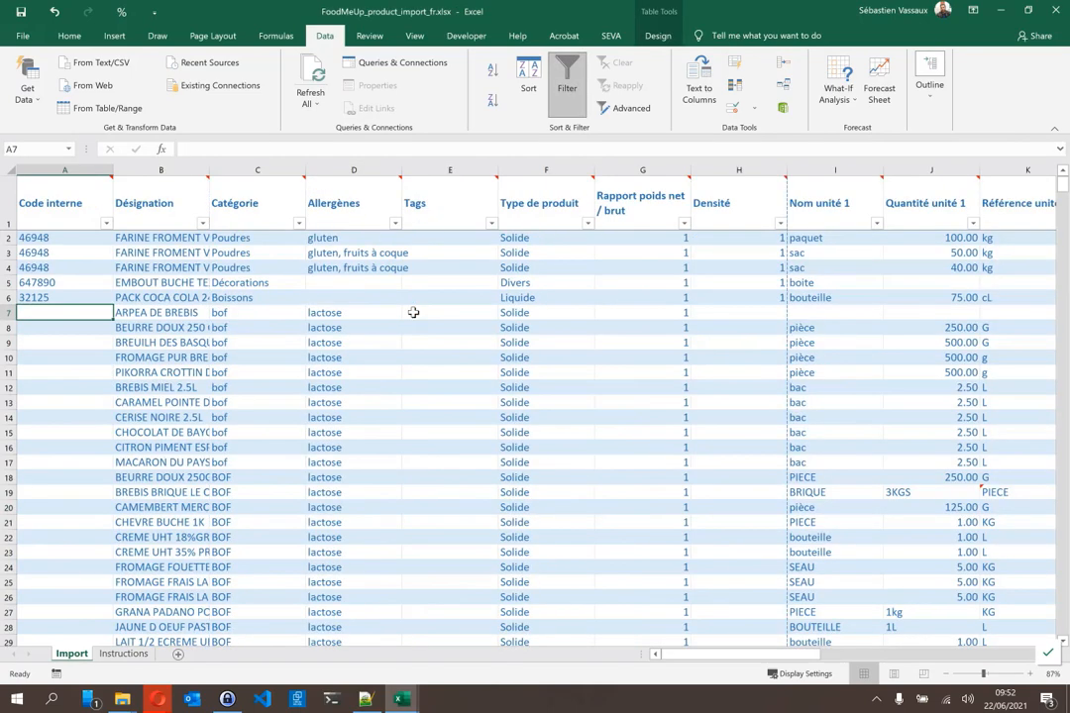
key(Right)
key(Right)
key(Right)
key(Right)
key(Right)
key(Right)
key(Right)
key(Right)
key(Right)
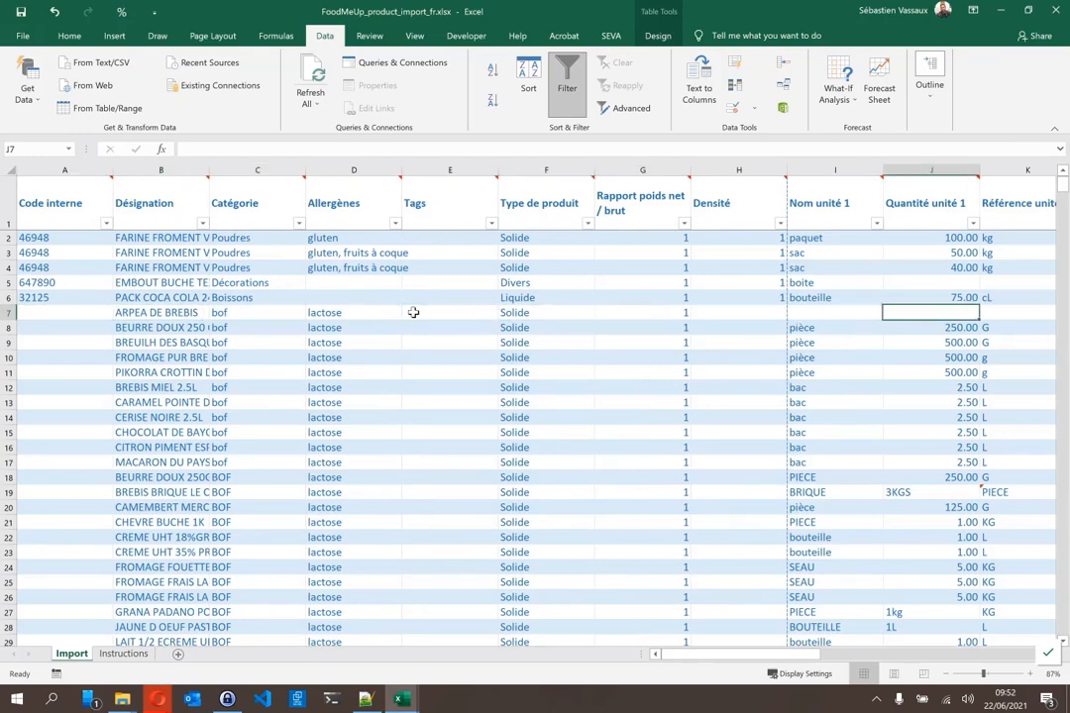
key(Right)
key(Right)
key(Right)
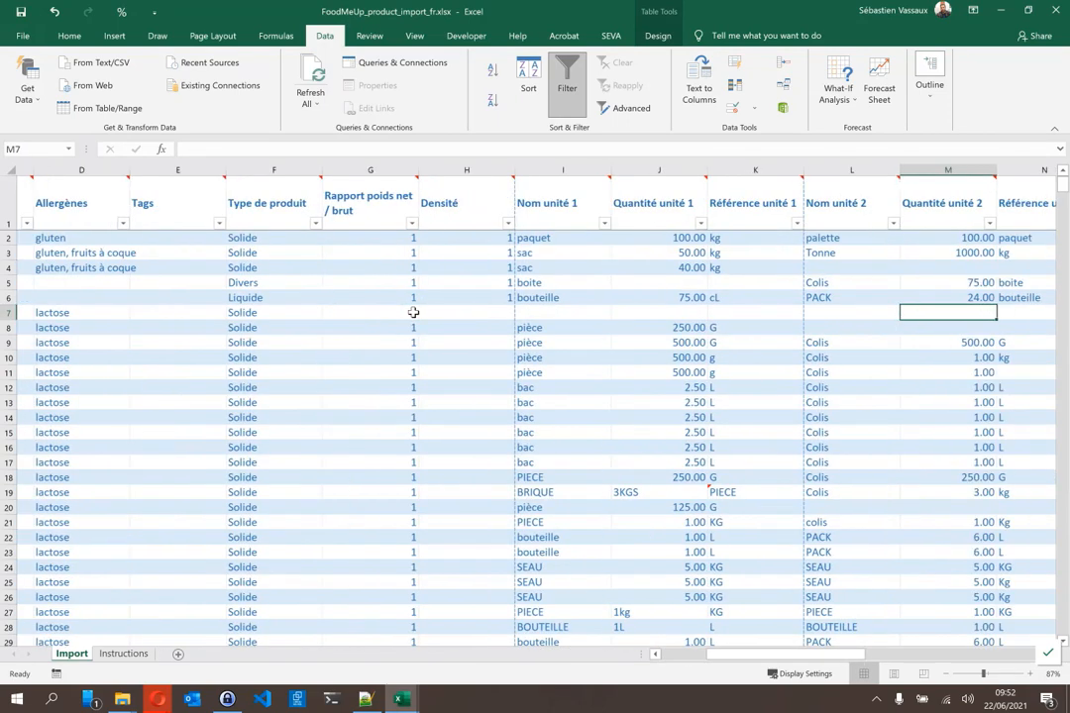
key(Right)
key(Right)
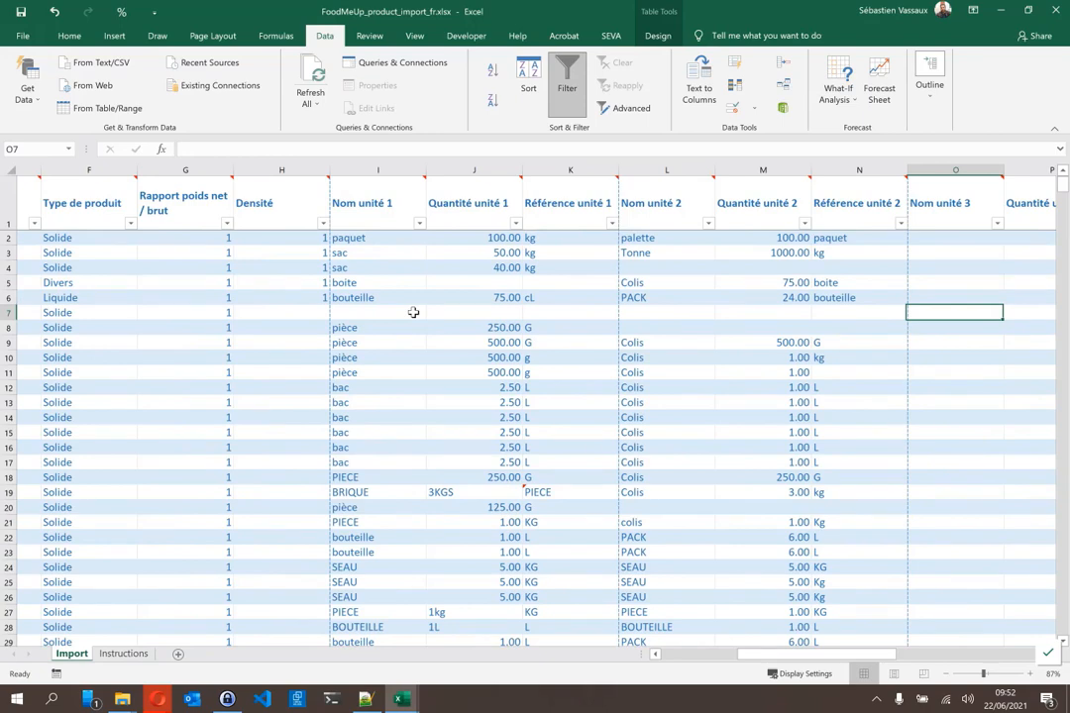
key(Right)
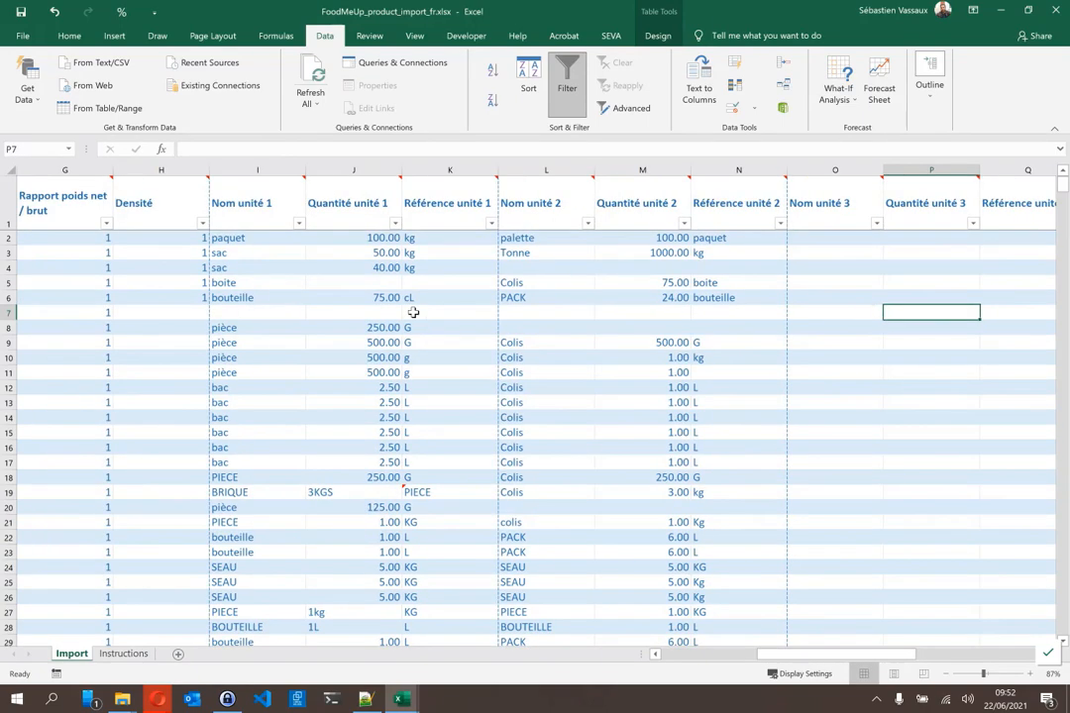
key(Right)
key(Right)
key(Right)
key(Right)
key(Right)
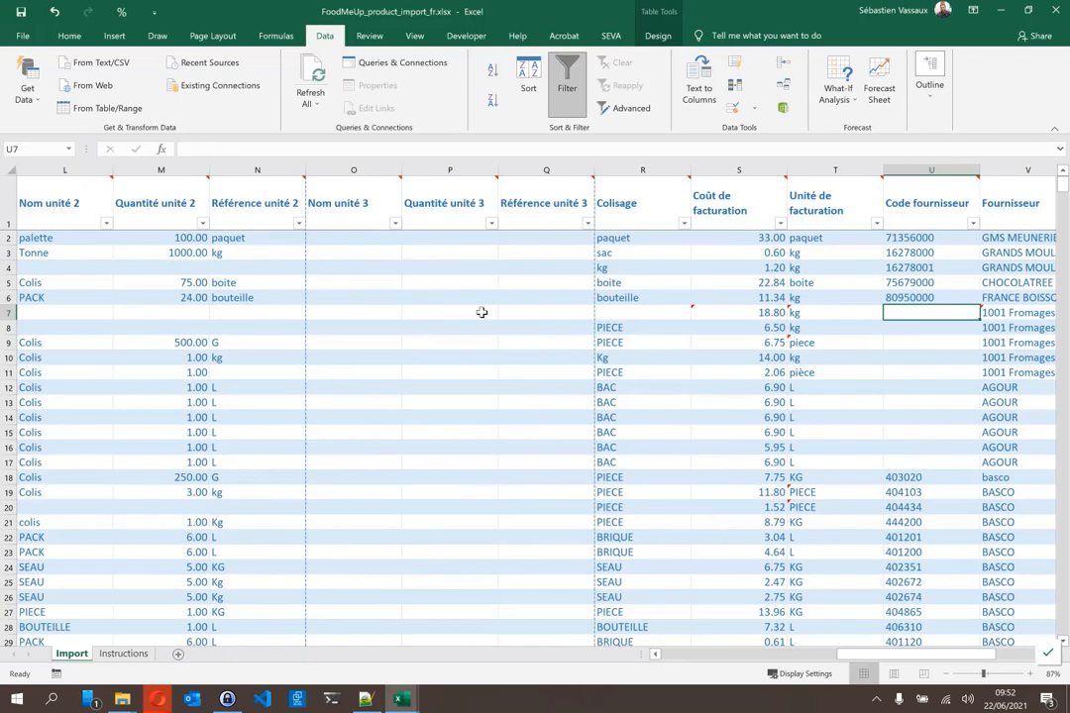
scroll(446, 313, right, 4)
click(225, 311)
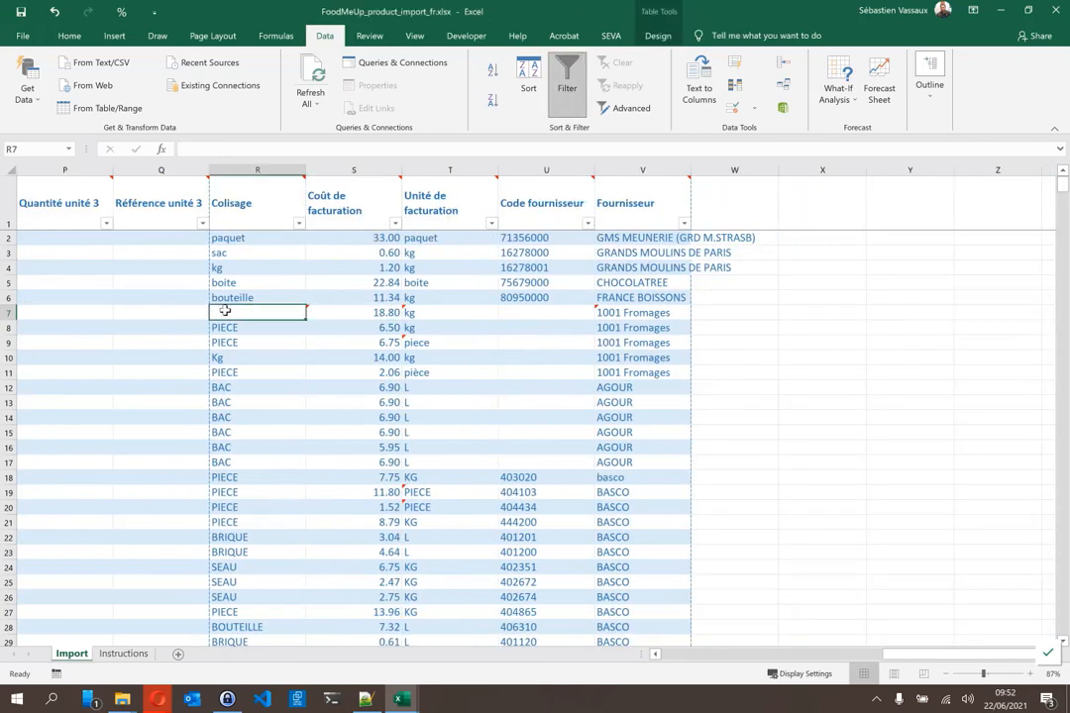
- Set row 7's Colisage to kg and re-enter its existing billing cost, billing unit and supplier values to refresh their validation
text(kg)
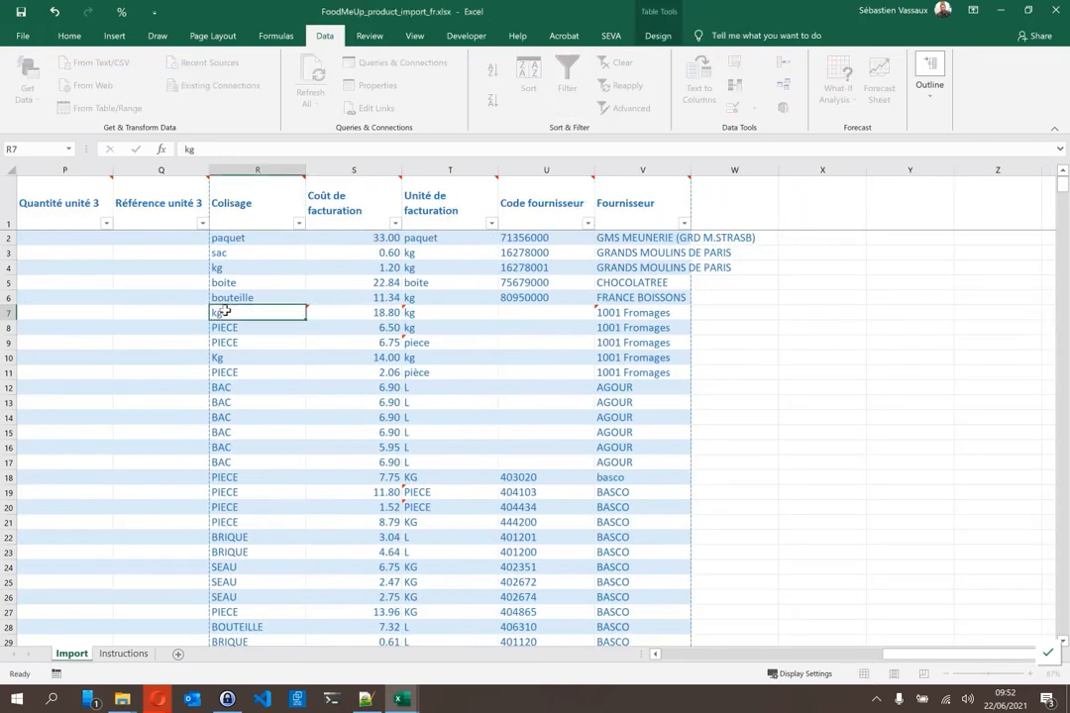
key(Return)
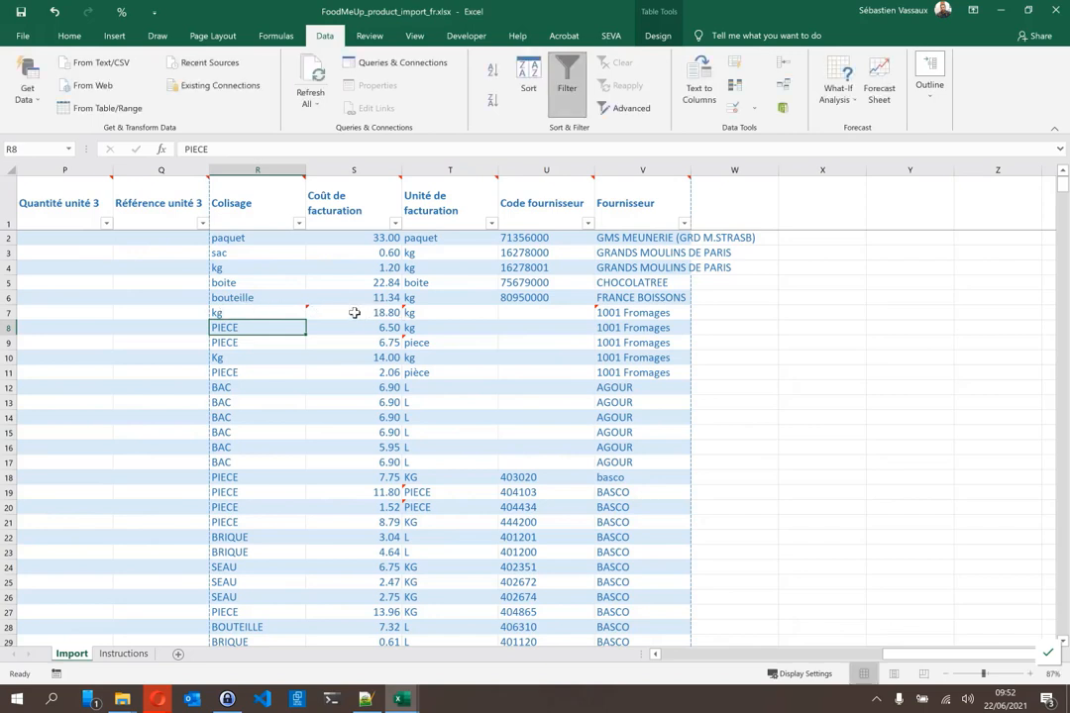
click(354, 312)
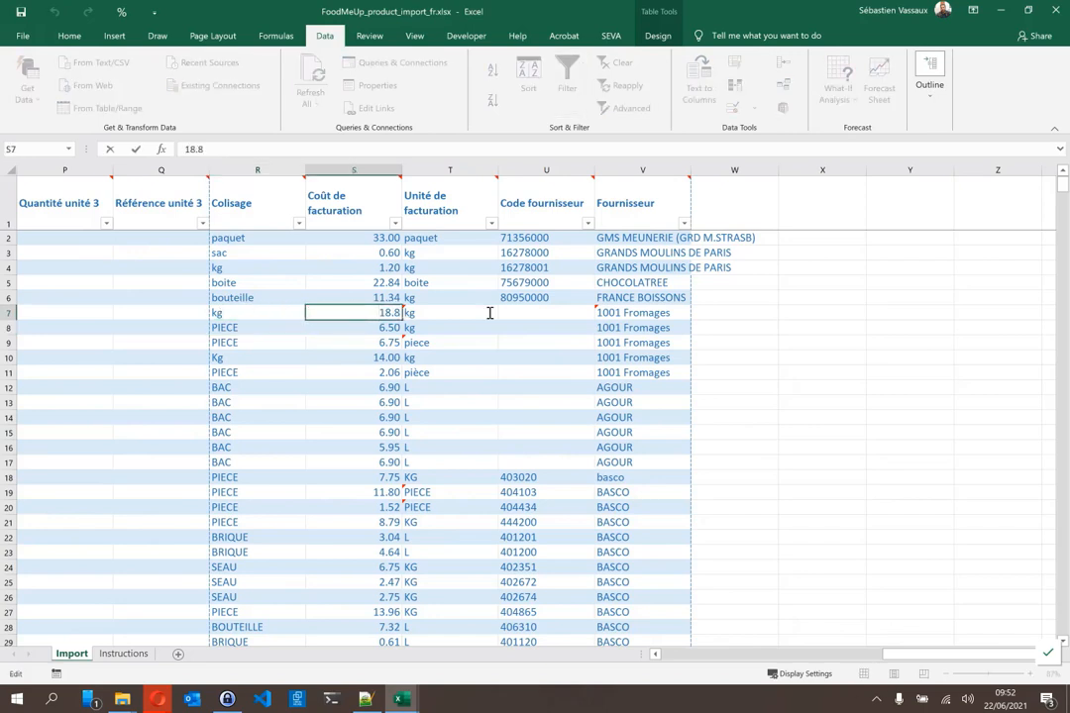
key(Return)
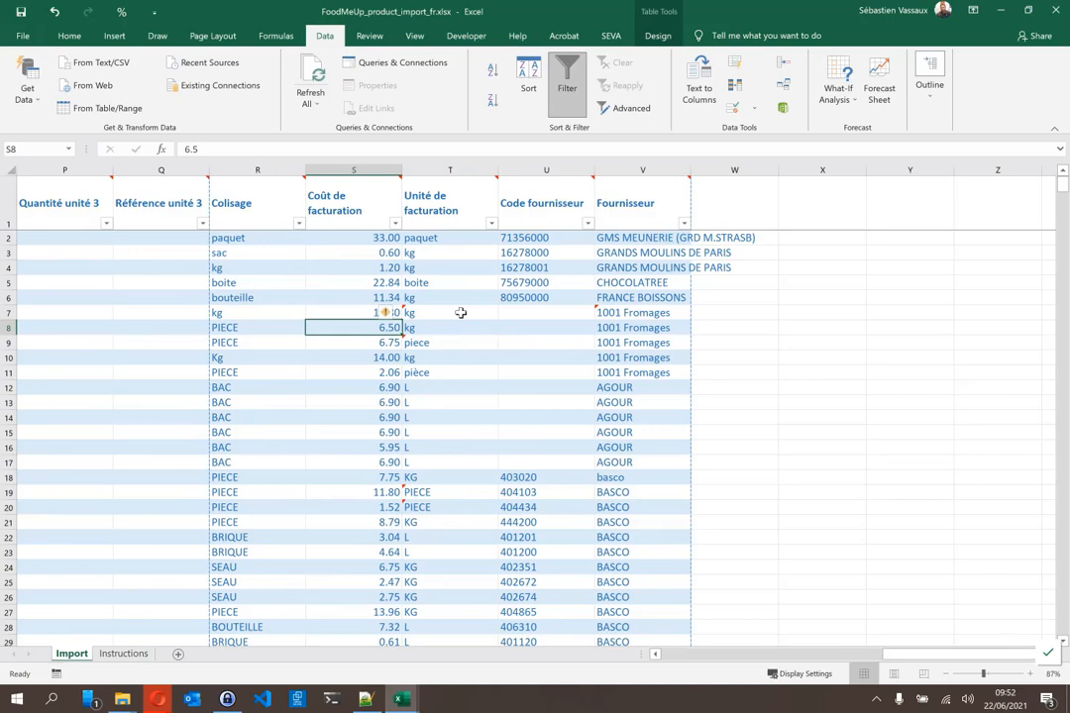
click(461, 312)
key(Return)
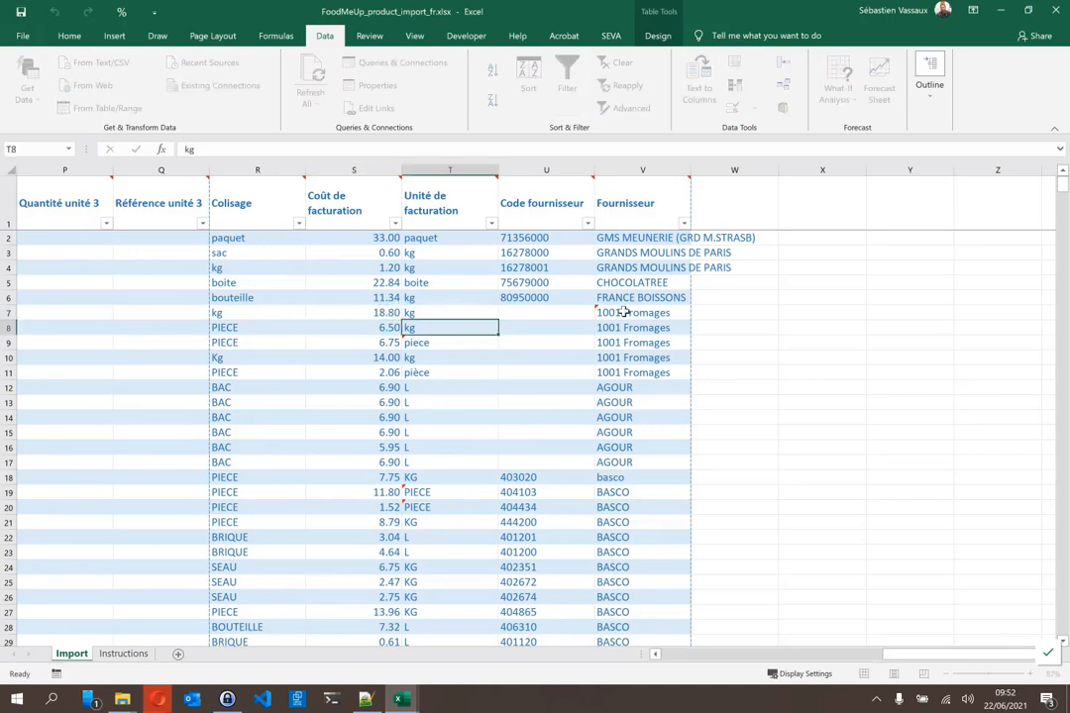
double_click(624, 312)
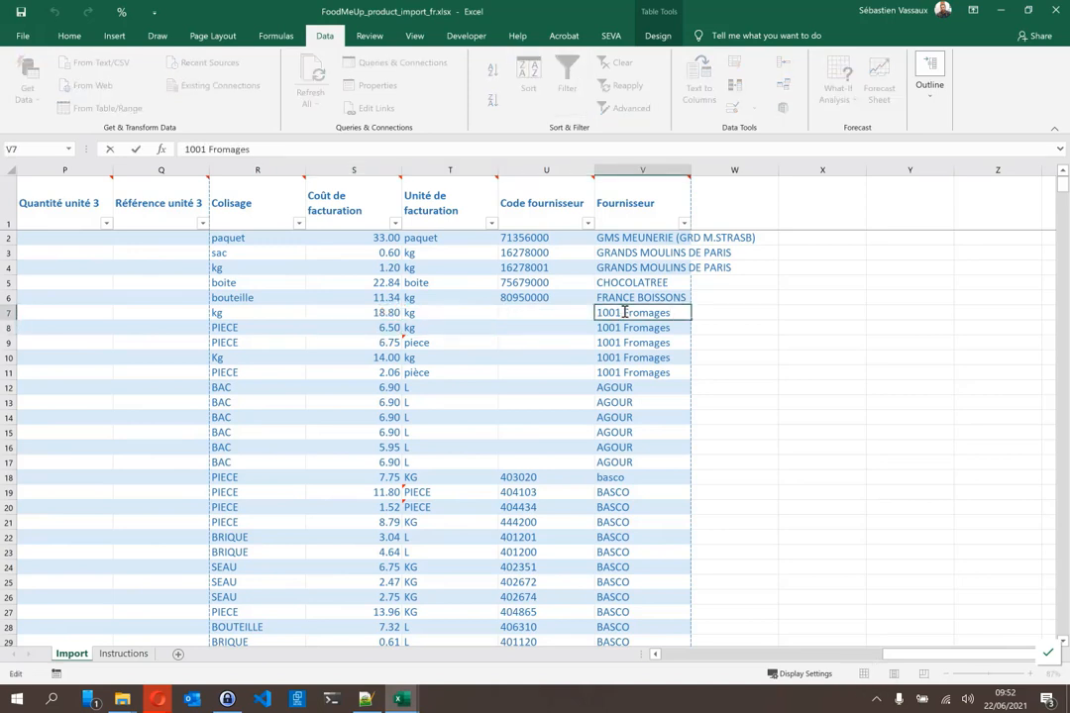
key(Return)
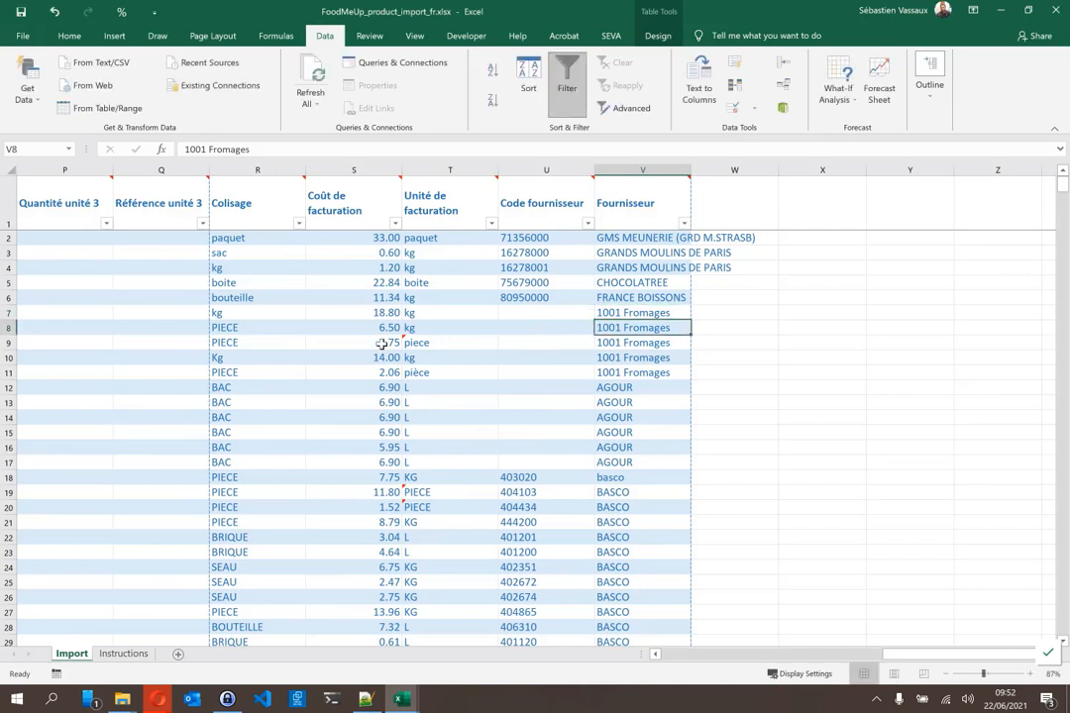
- Set both Unité de facturation and Colisage in row 9 to pièce
click(451, 342)
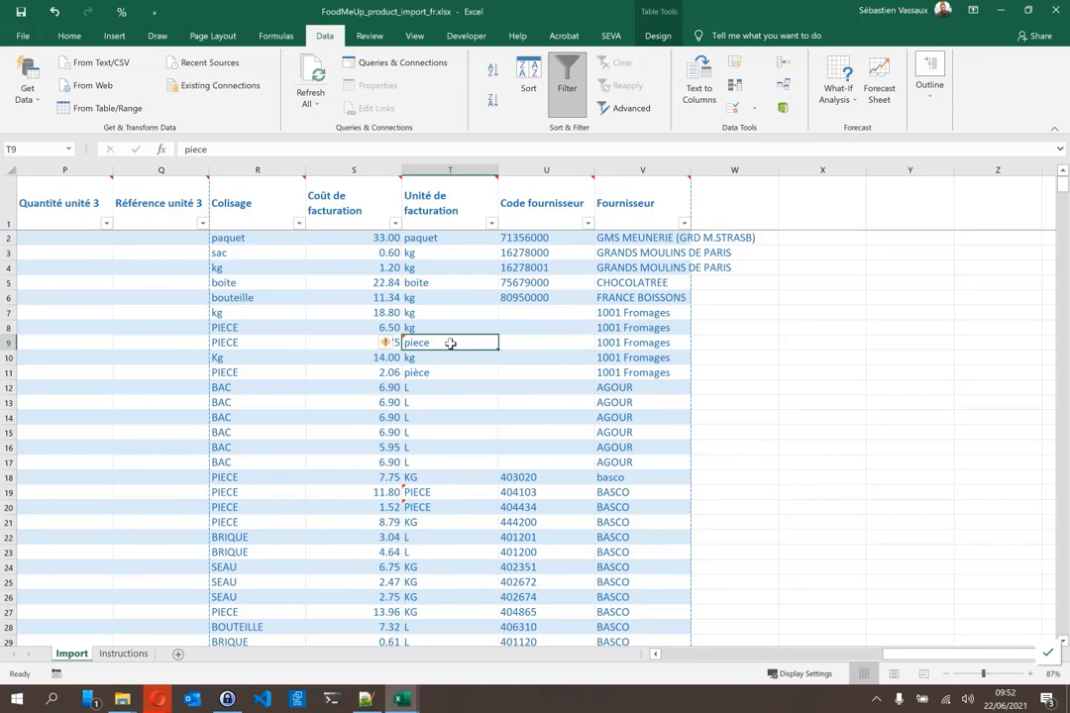
text(pièce)
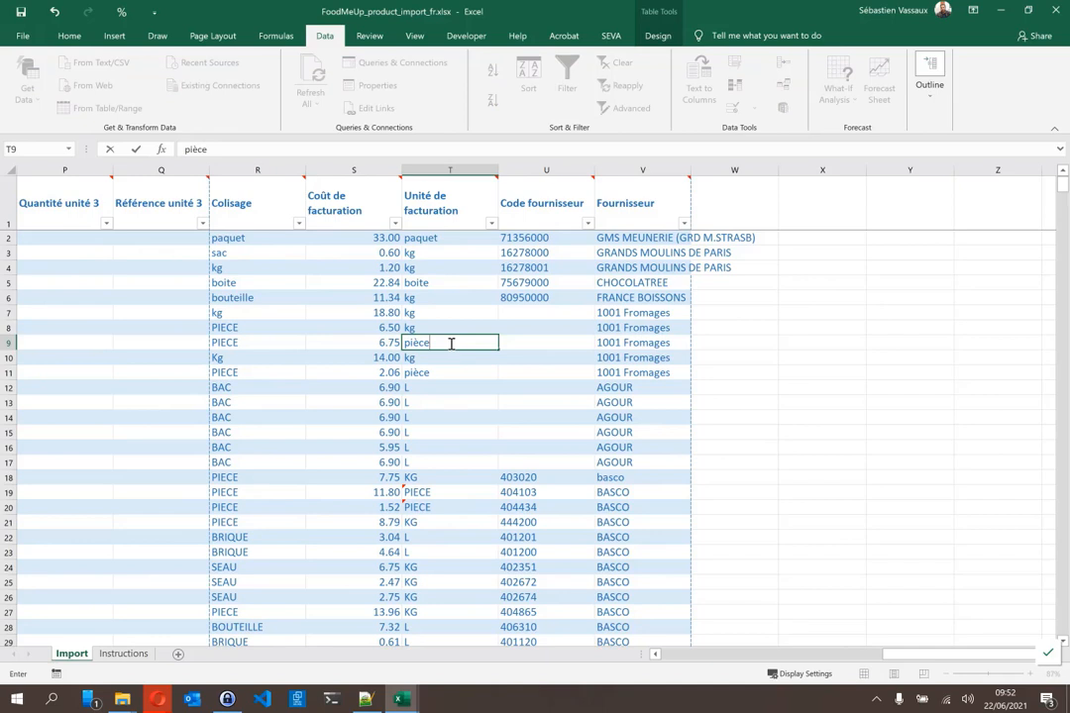
key(Return)
key(Up)
key(Left)
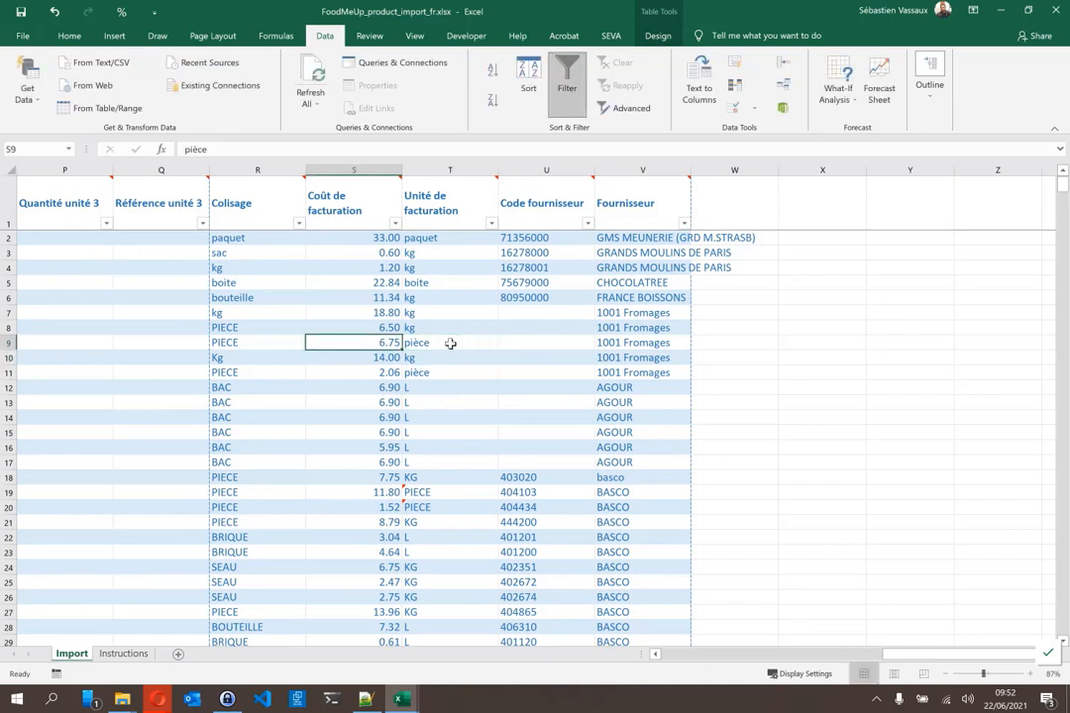
key(Left)
text(pièce)
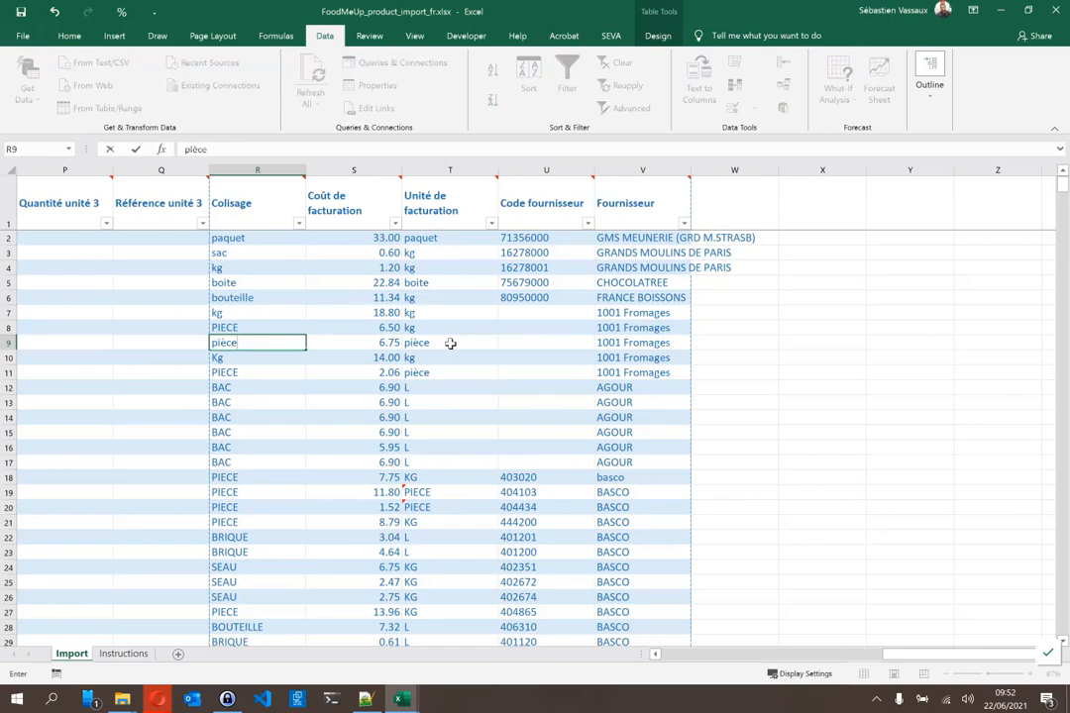
key(Return)
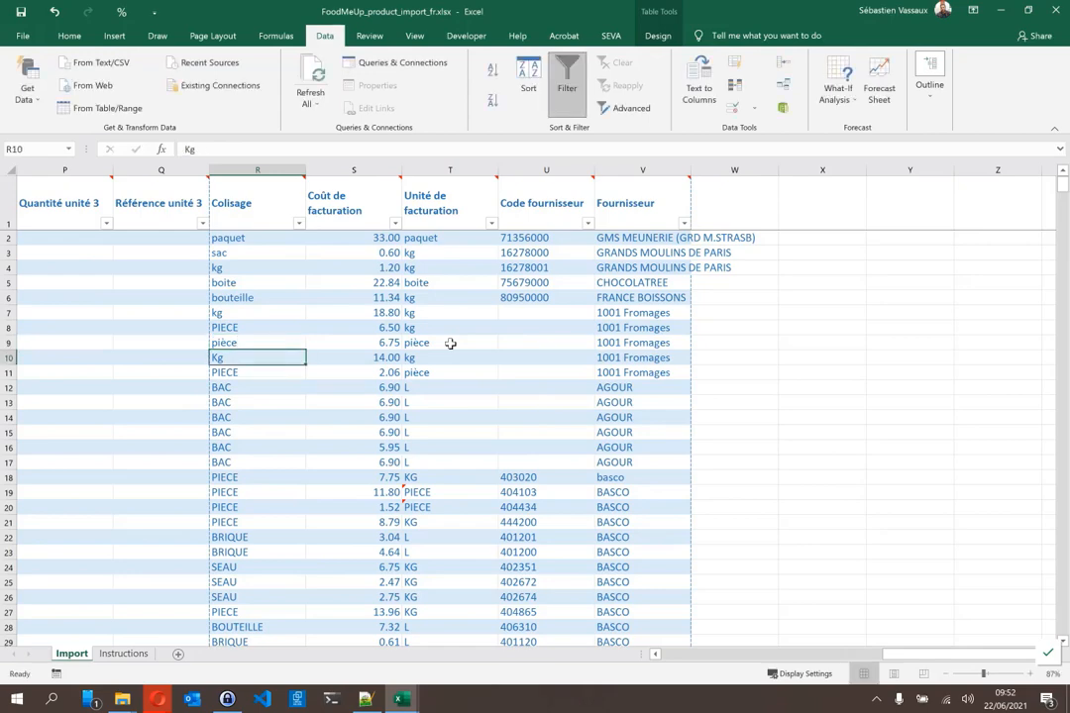
- Try to set row 19's Unité de facturation to pièce
scroll(449, 343, down, 2)
click(437, 458)
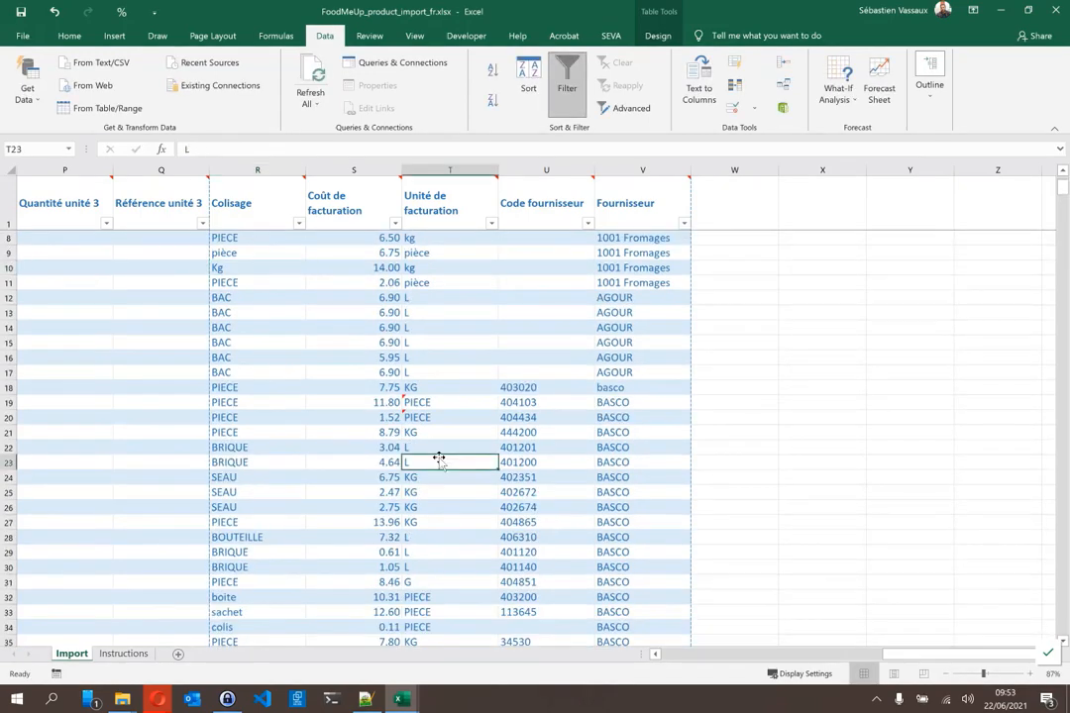
click(437, 400)
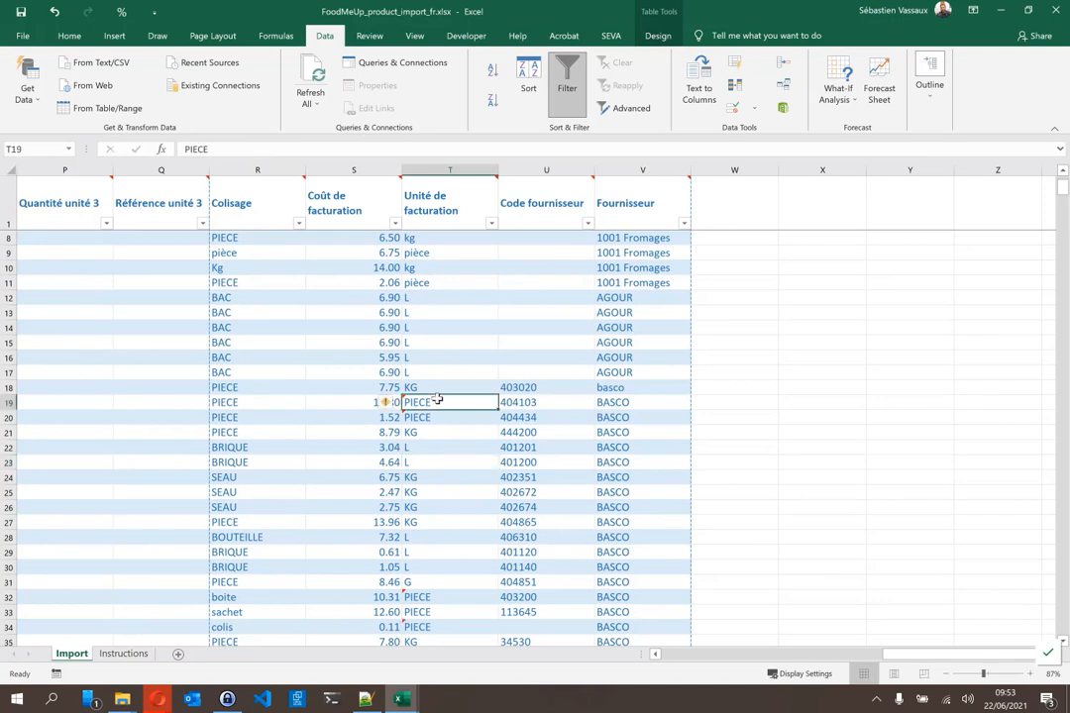
text(p)
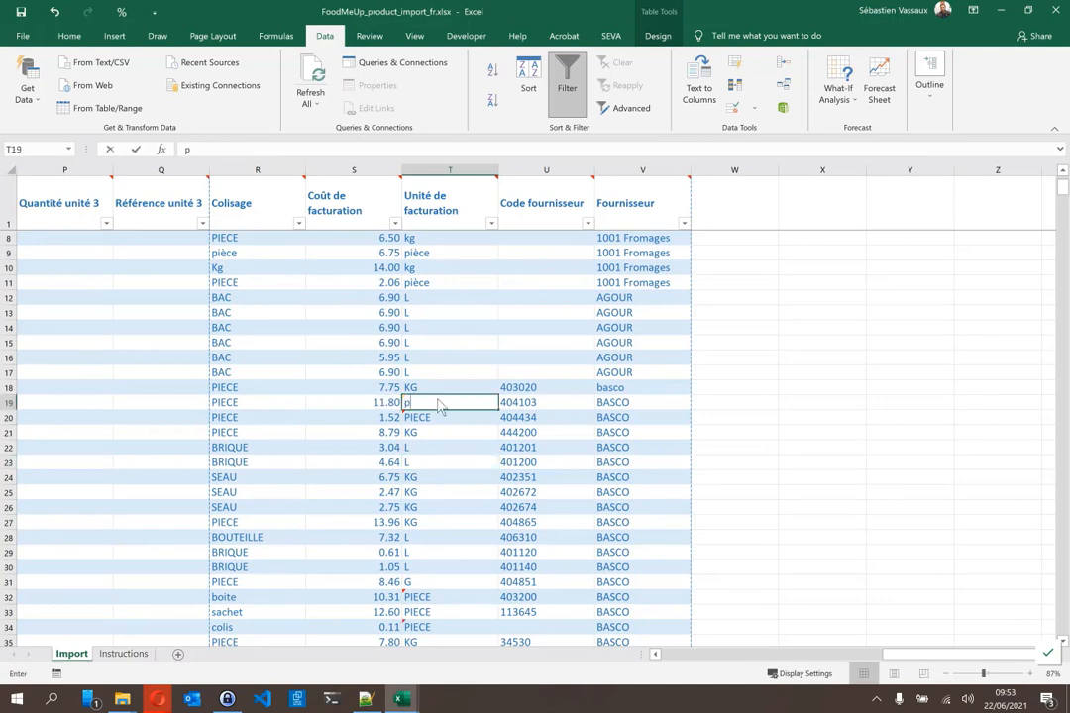
text(ièce)
key(Return)
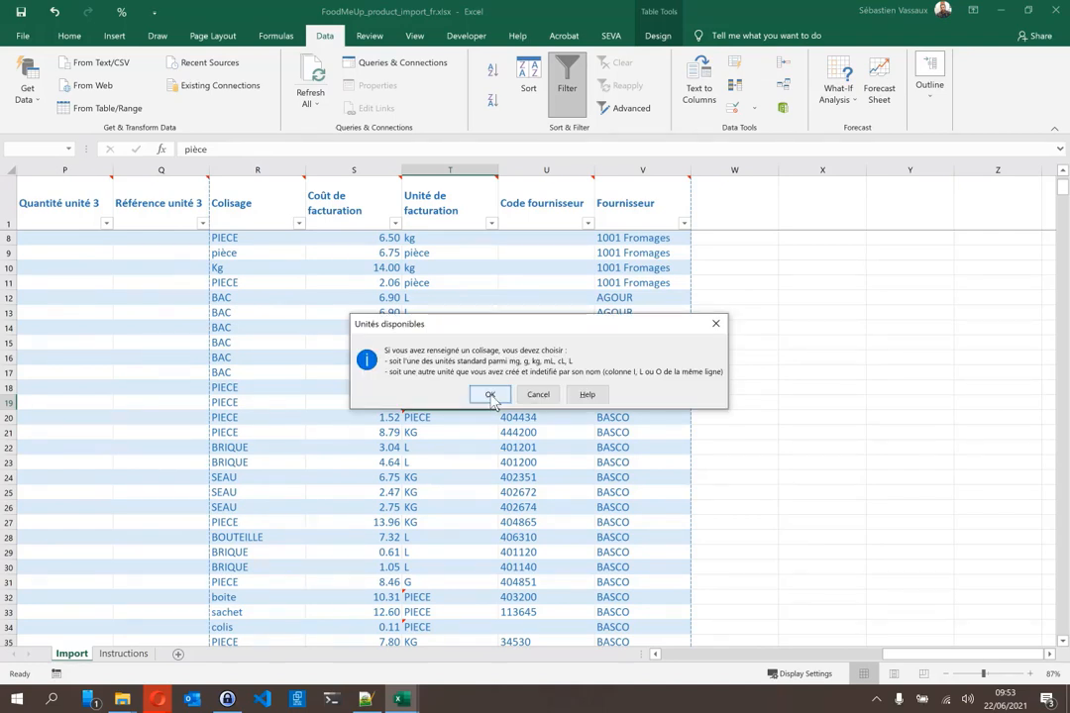
click(490, 394)
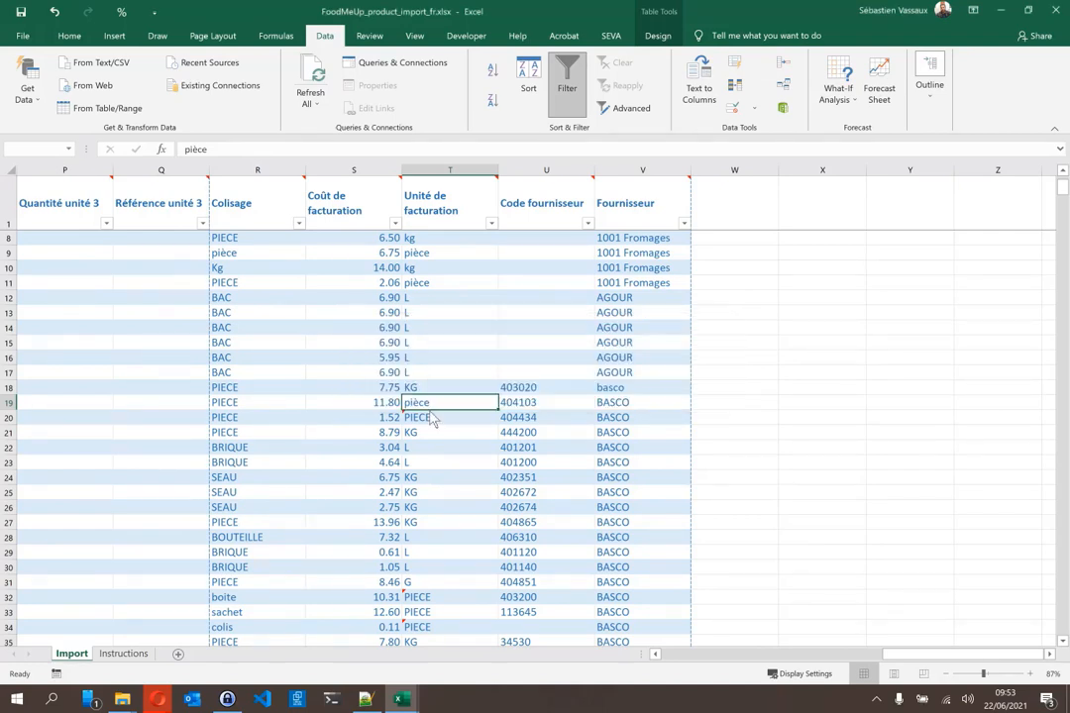
- Examine row 19's unit 1, unit 2 and unit 3 names, quantities and references for the source of the billing unit error
key(Left)
key(Left)
key(Left)
key(Left)
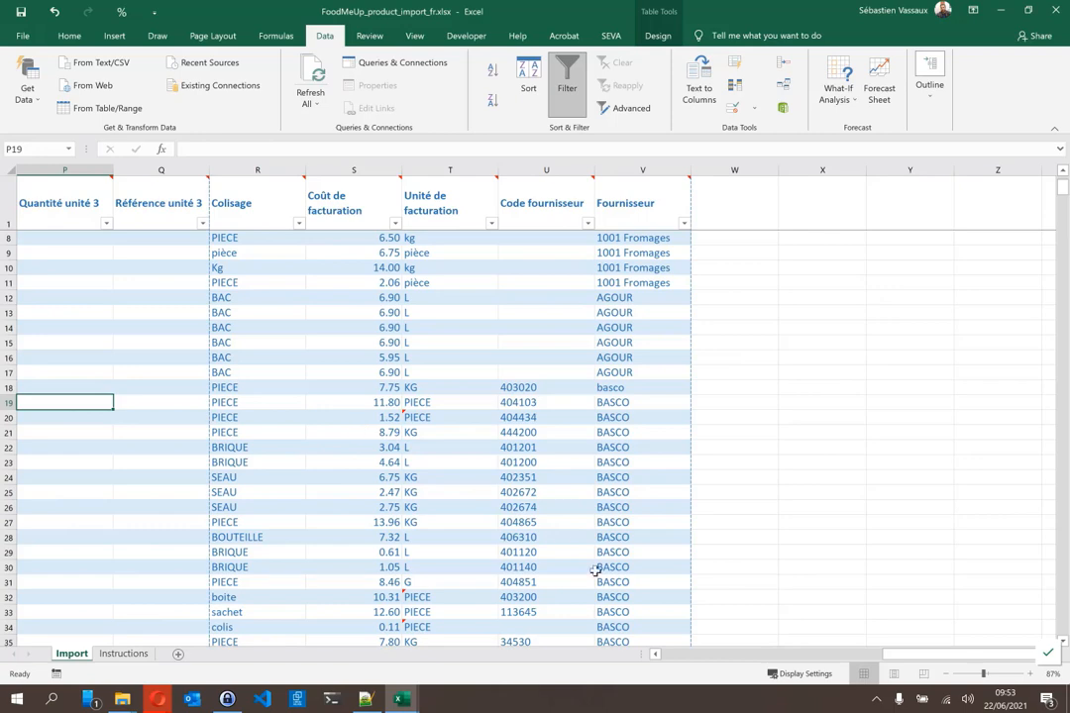
key(Left)
key(Left)
key(Left)
key(Left)
key(Left)
key(Left)
key(Left)
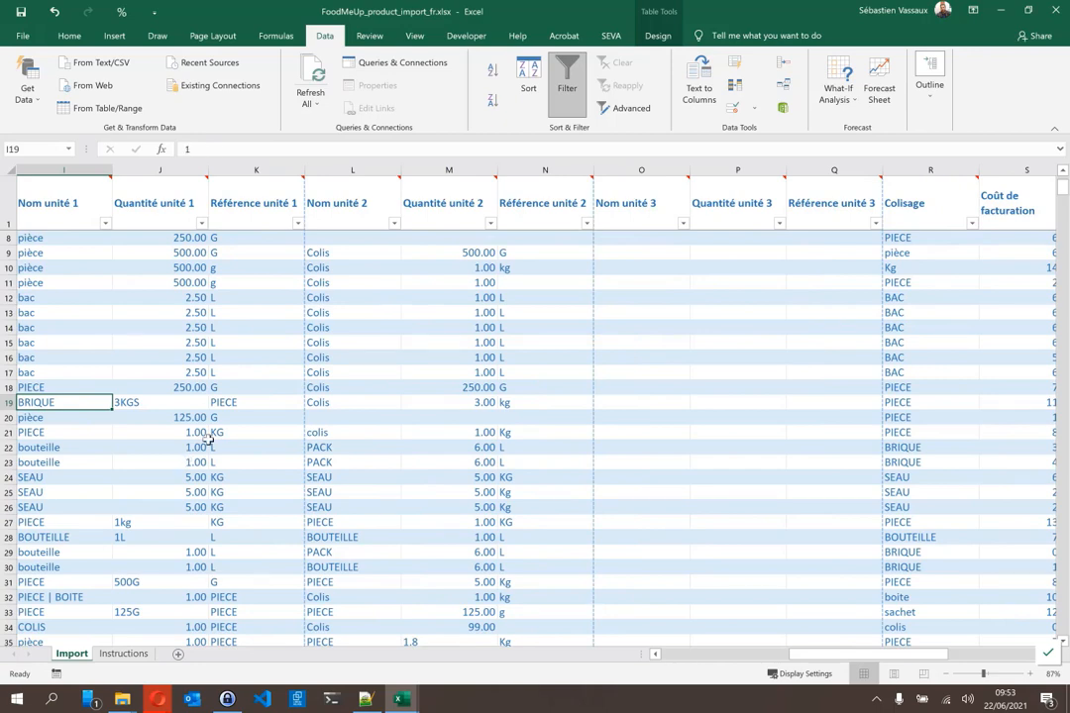
key(Left)
key(Left)
key(Left)
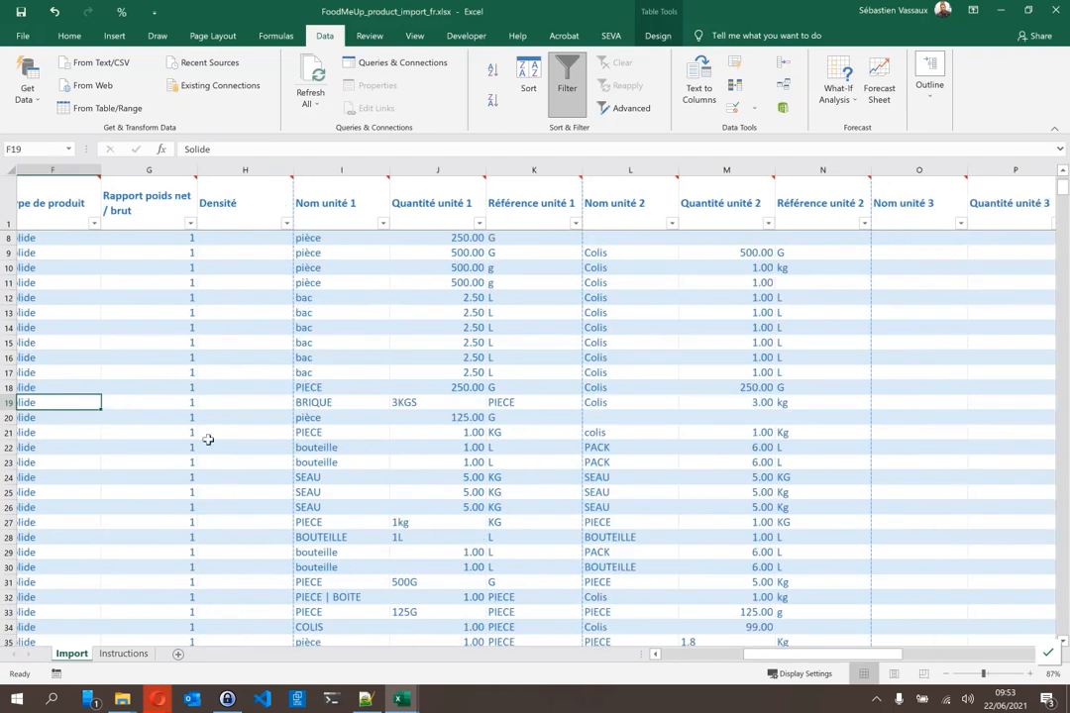
key(Right)
key(Right)
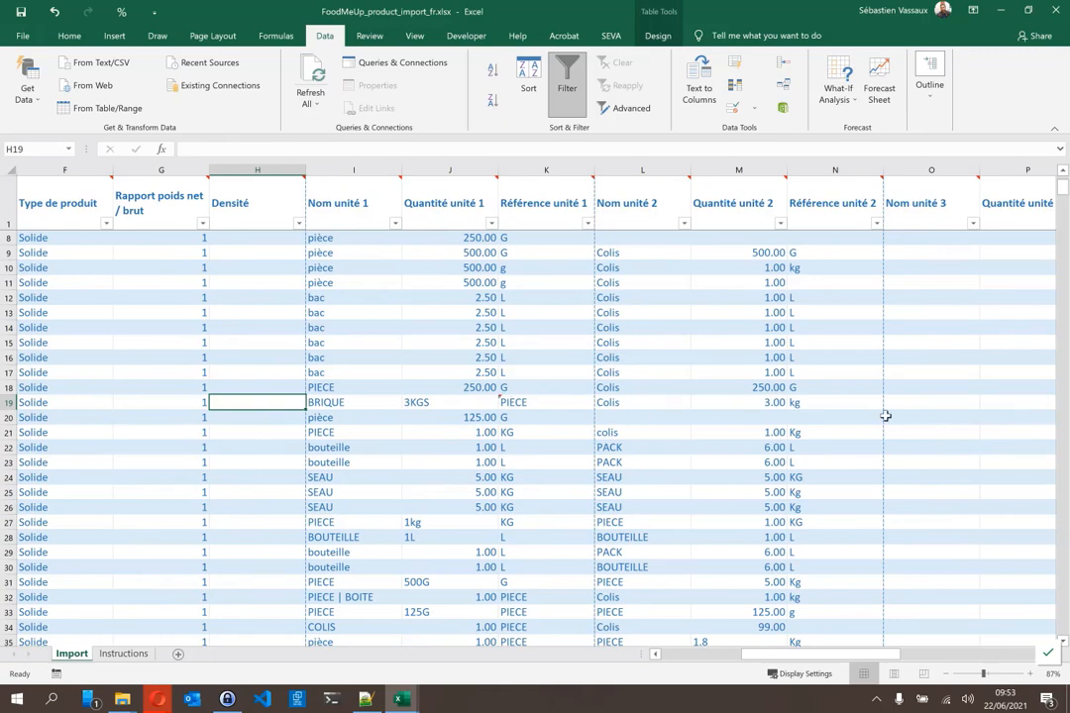
- Set row 19's Quantité unité 1 to 3 and its Référence unité 1 to kg
click(435, 404)
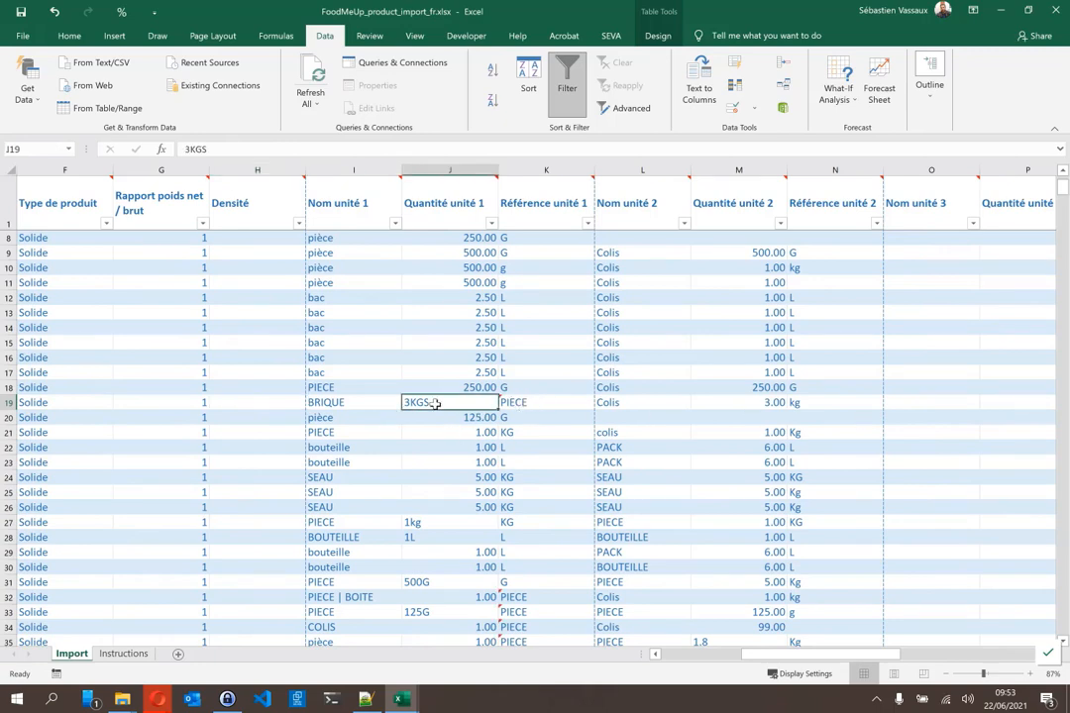
text(3)
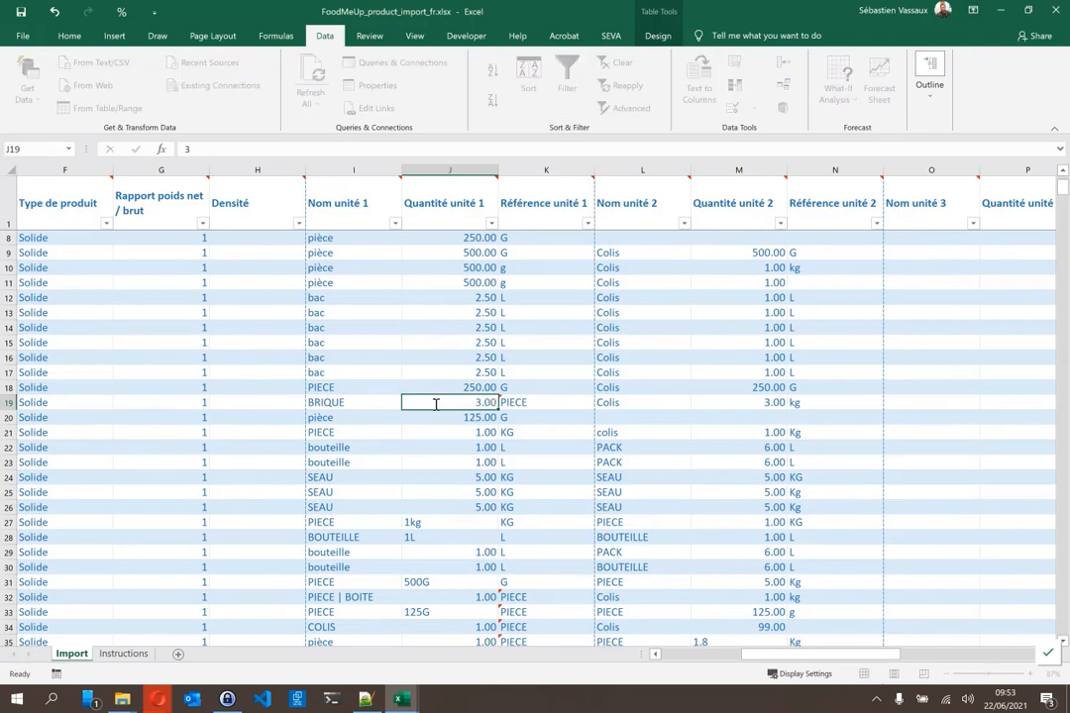
key(Tab)
text(kg)
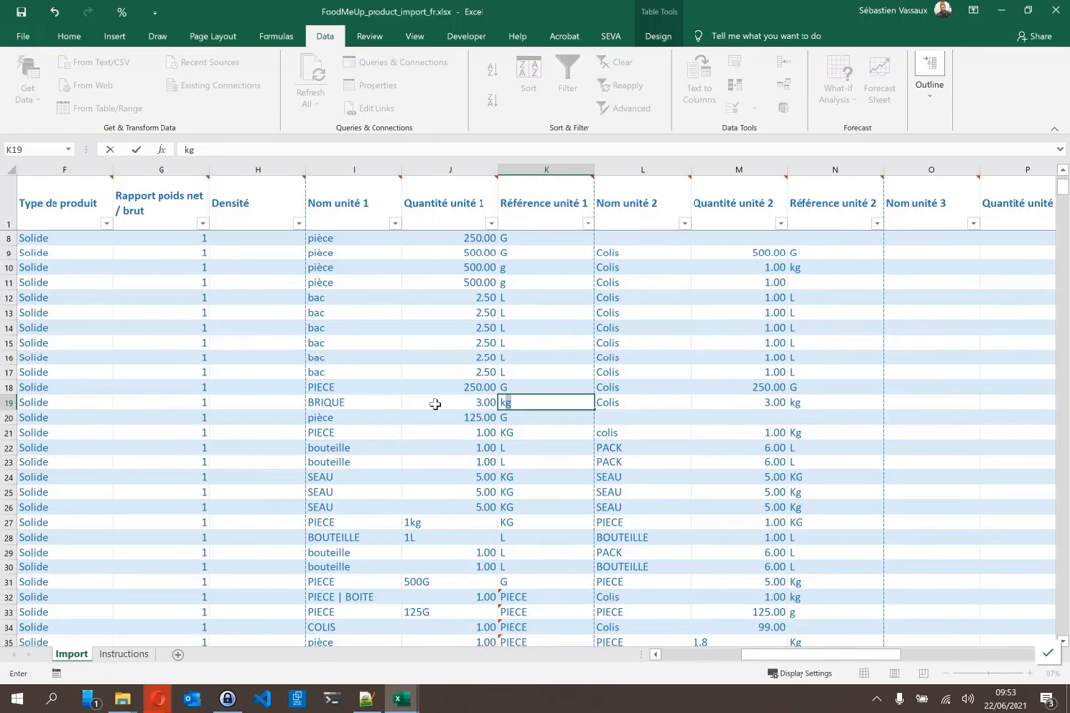
key(ctrl+Return)
- Copy BRIQUE from row 19's Nom unité 1 into its Colisage and Unité de facturation cells
click(365, 401)
key(ctrl+c)
key(ctrl+Right)
key(ctrl+Right)
key(ctrl+Right)
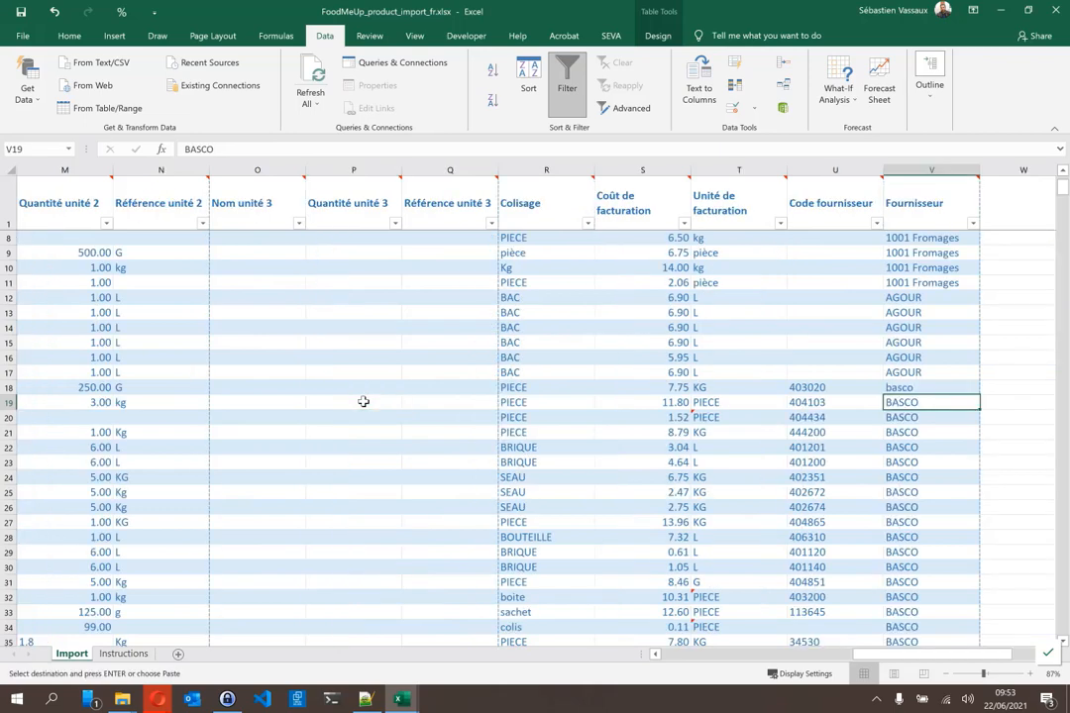
click(584, 401)
key(ctrl+v)
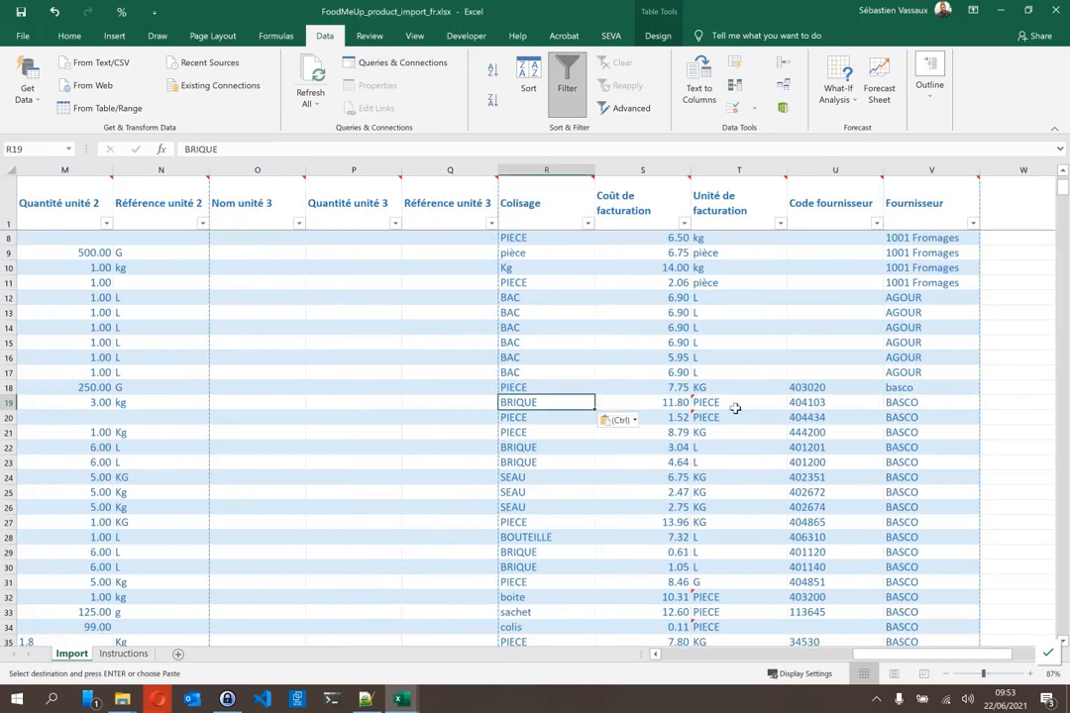
click(735, 408)
key(ctrl+v)
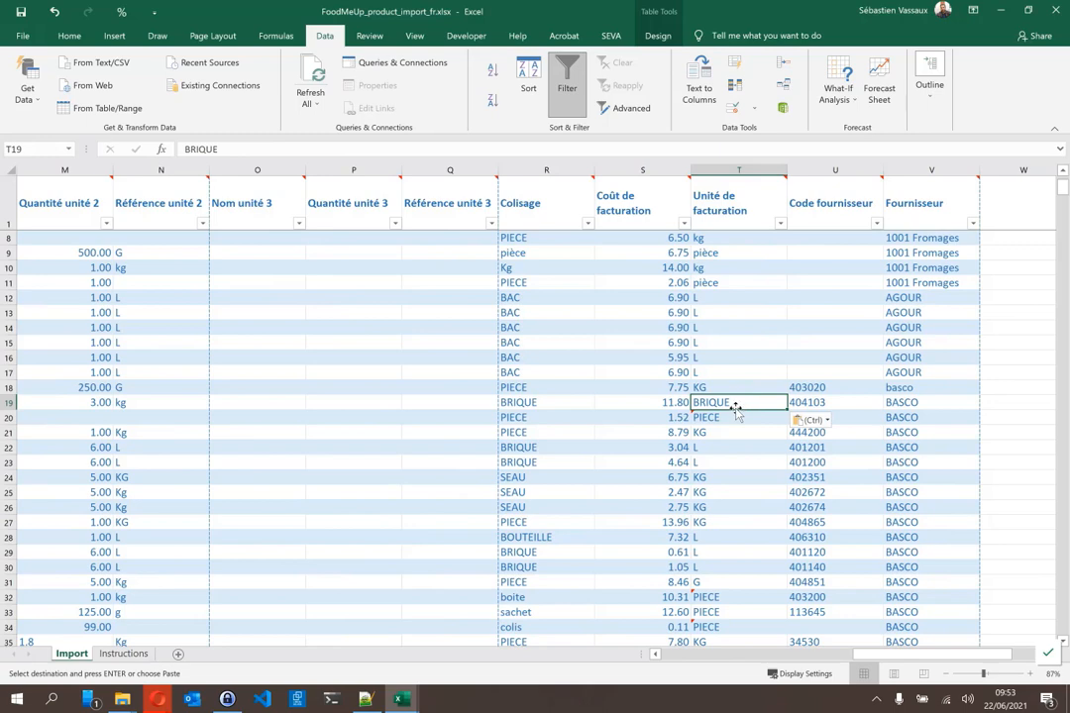
- Examine the Colisage, billing and supplier cells from row 38 down, along with those products' designations and unit 1 values, for validation errors
scroll(735, 410, down, 1)
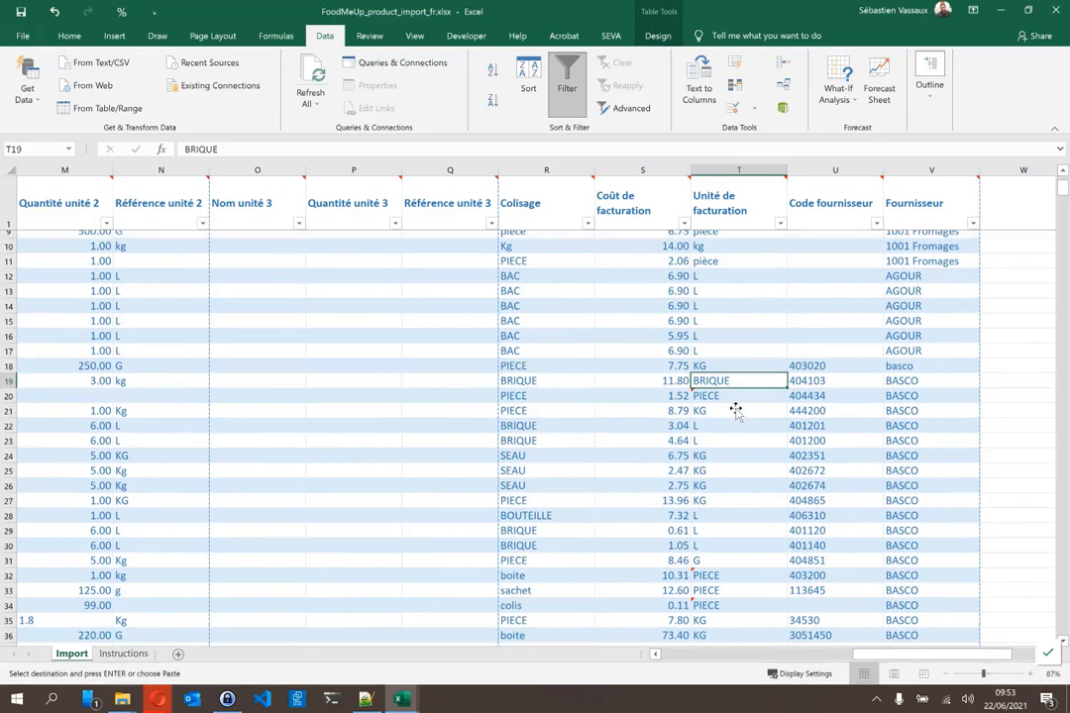
scroll(735, 410, down, 10)
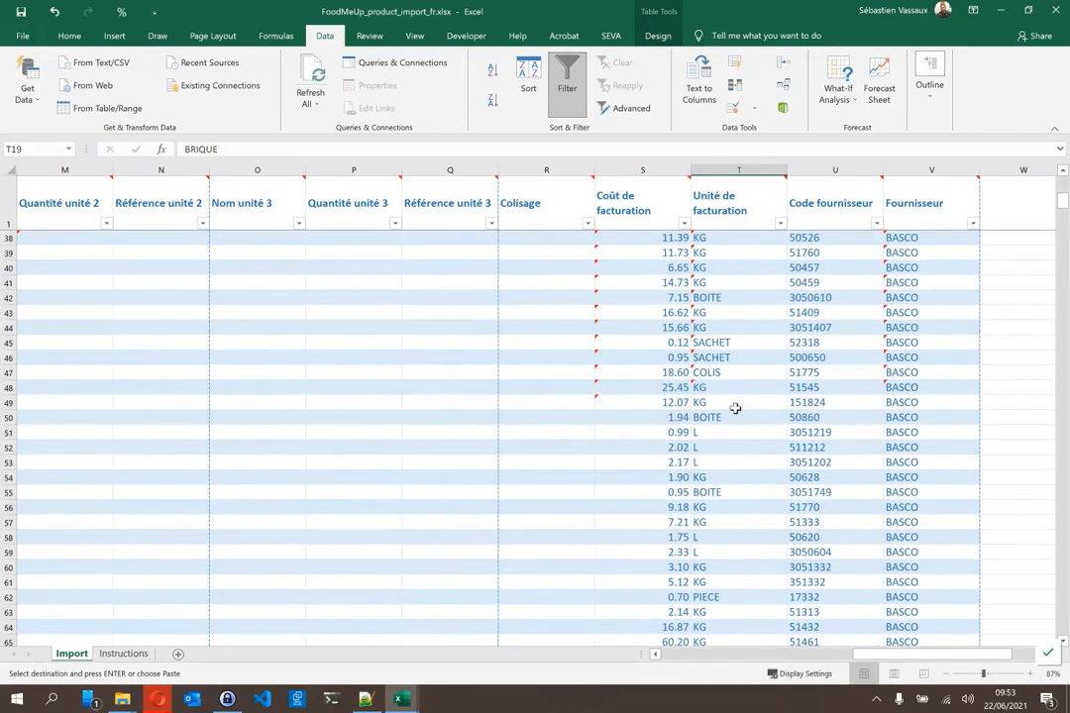
scroll(735, 408, up, 2)
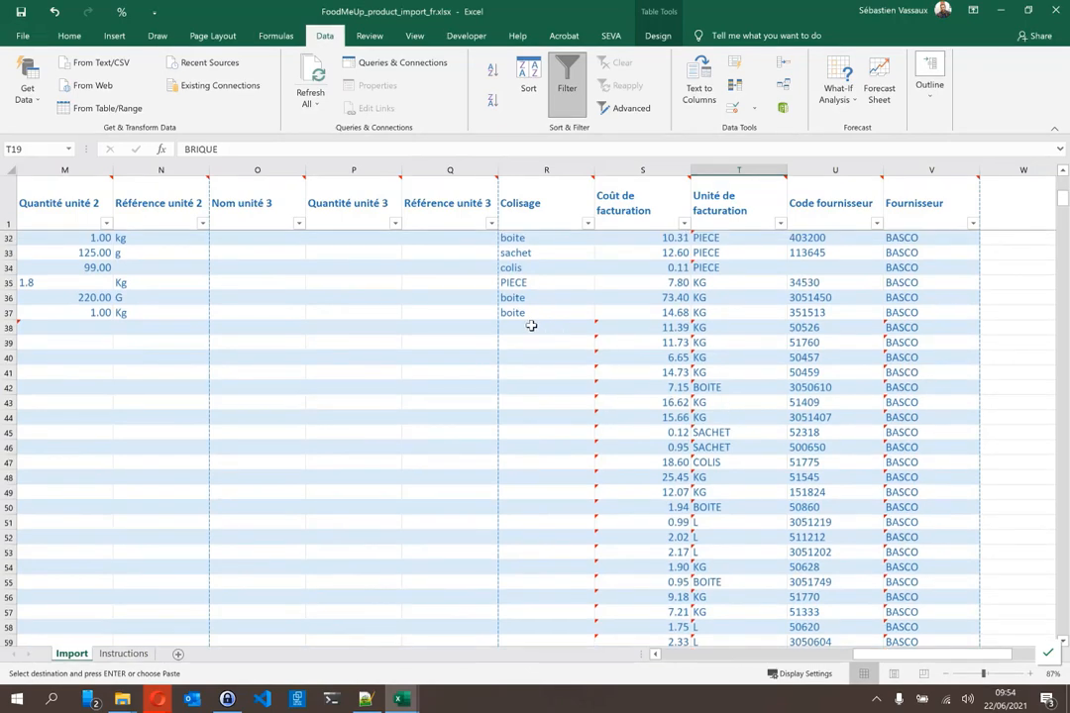
click(531, 326)
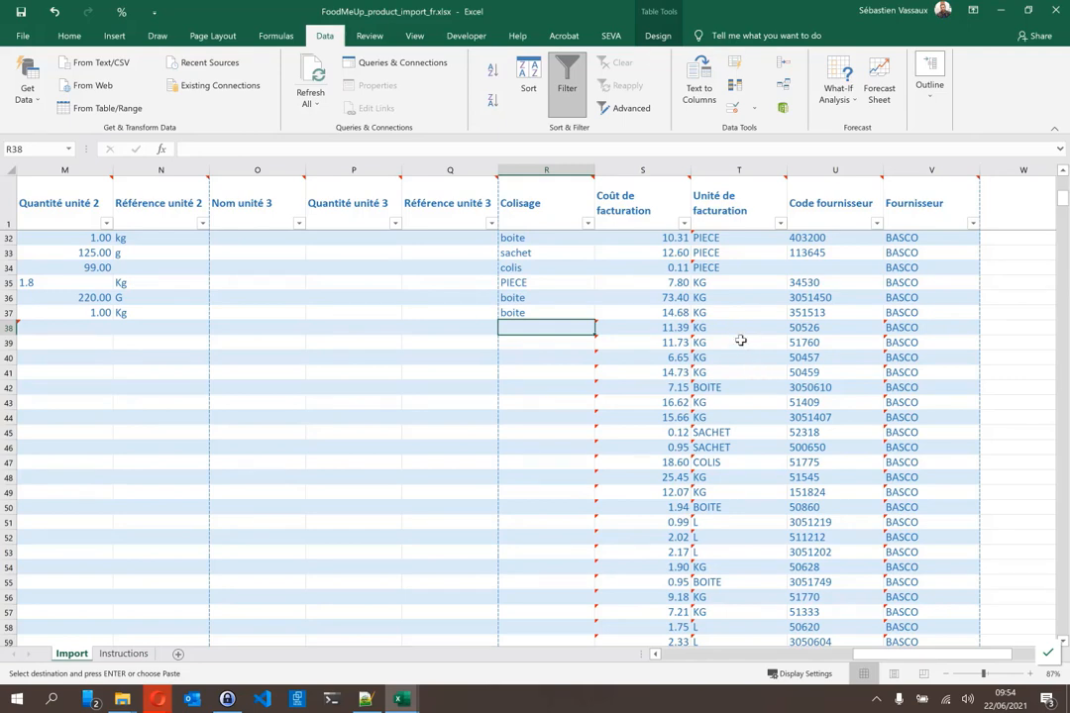
click(740, 340)
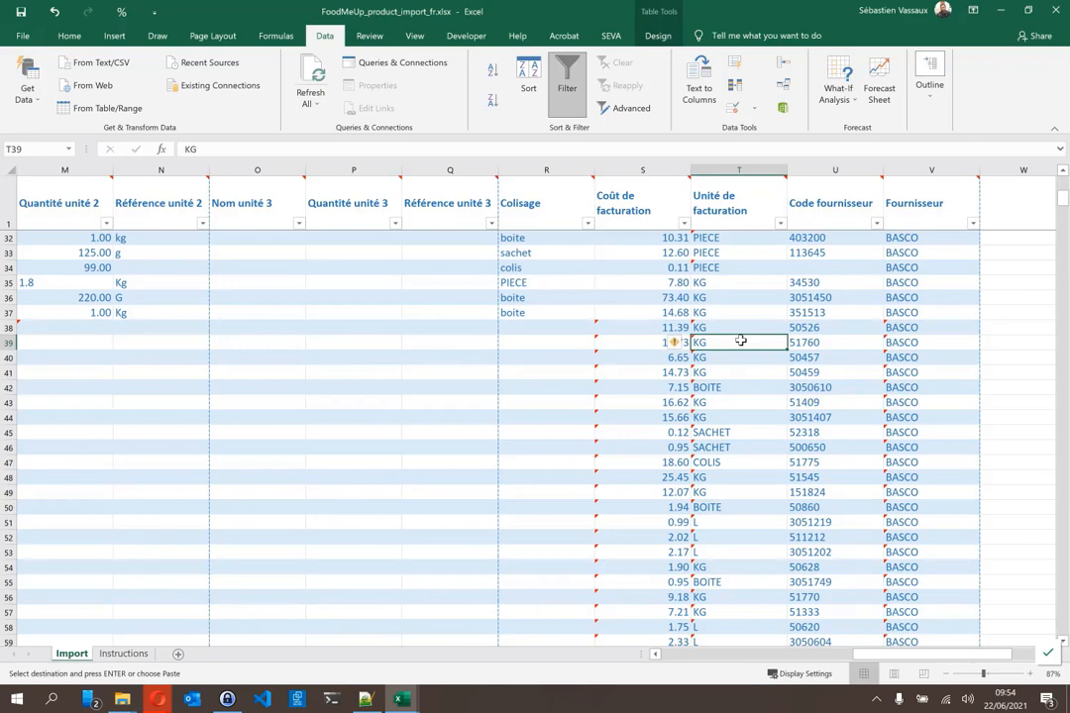
key(Home)
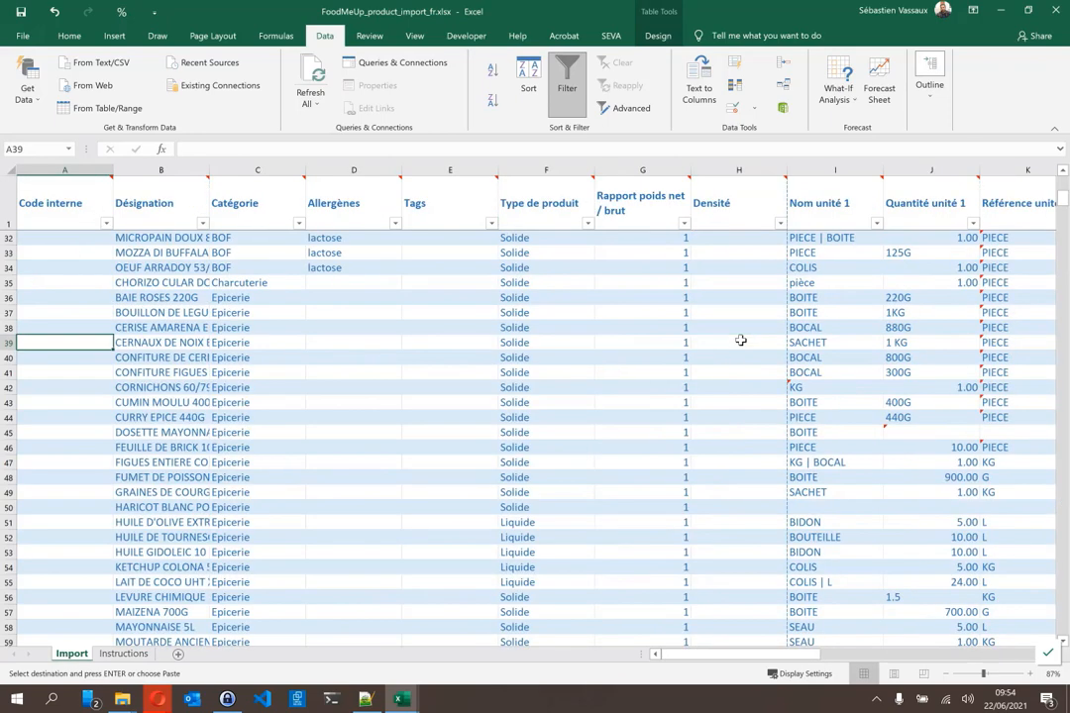
scroll(740, 340, down, 1)
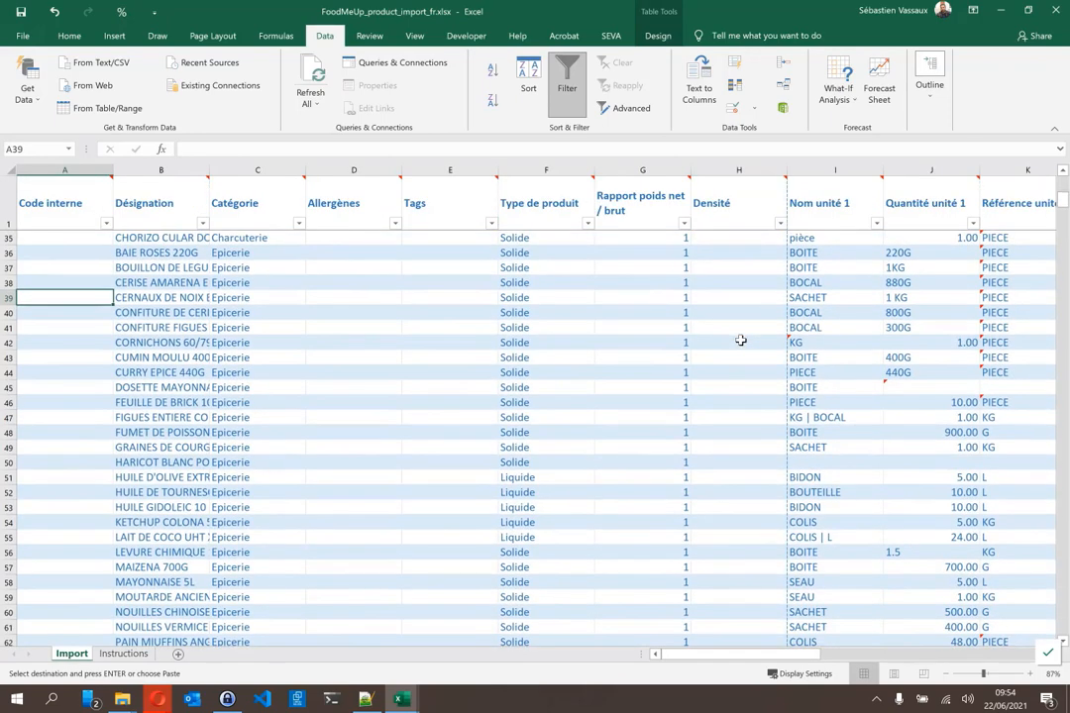
scroll(740, 340, down, 9)
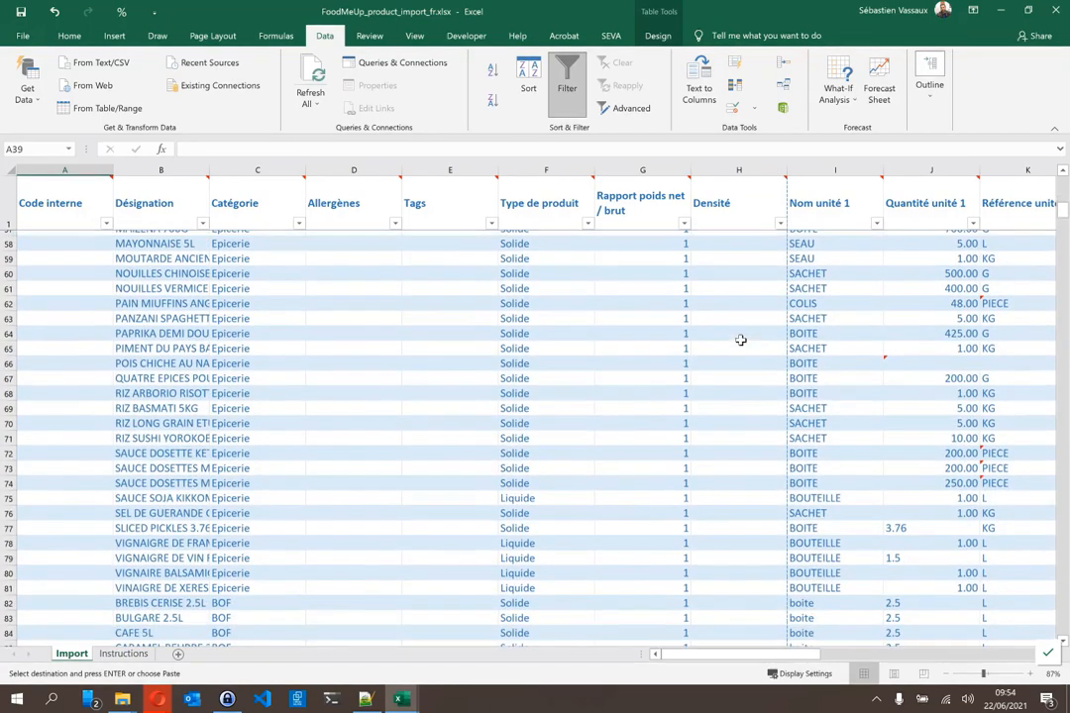
- Examine the unit 1 references from row 58 down for errors, along with the BISCUIT SPECULOS product's unit 1 and unit 2 cells in row 172
scroll(740, 340, down, 2)
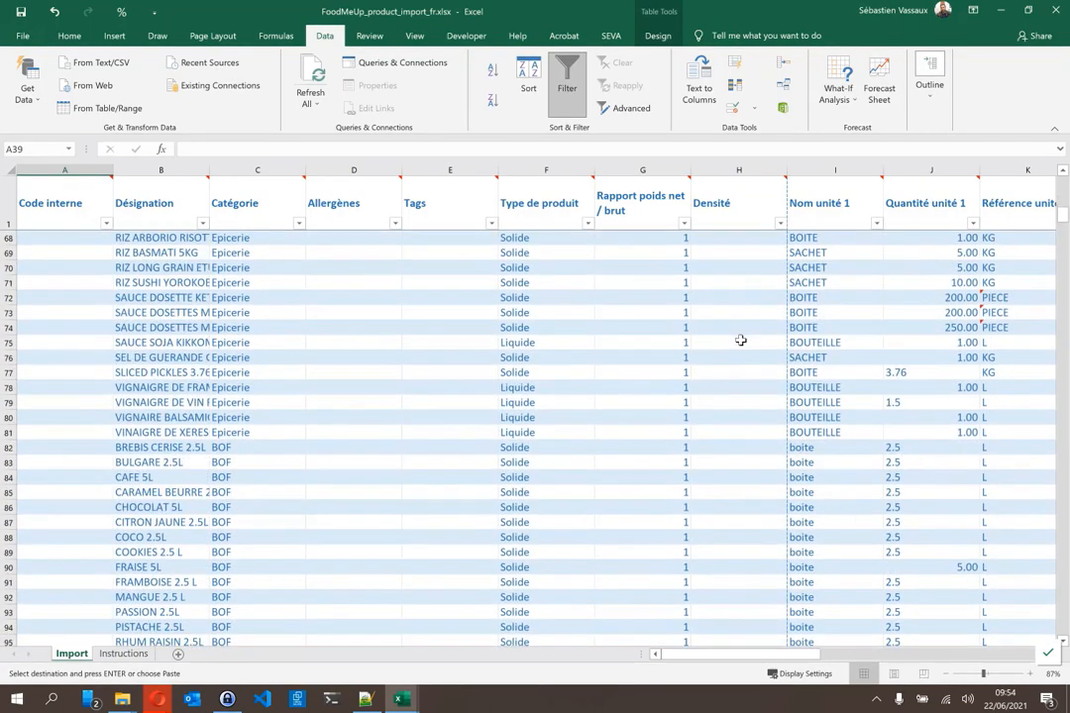
scroll(740, 340, down, 4)
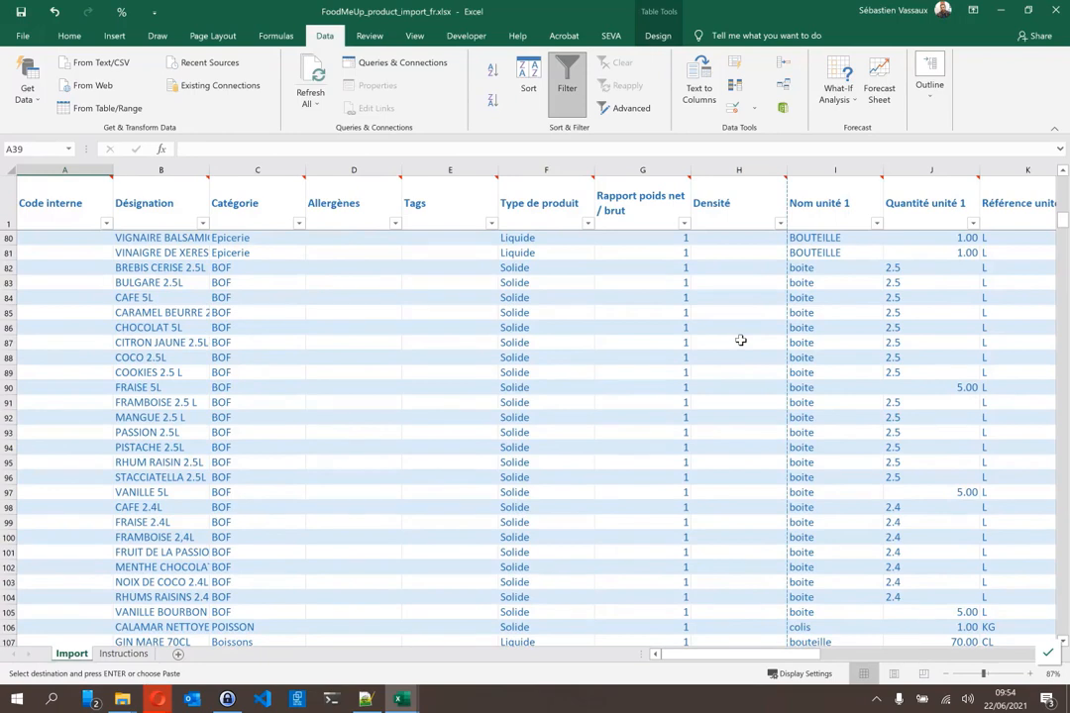
scroll(740, 340, down, 5)
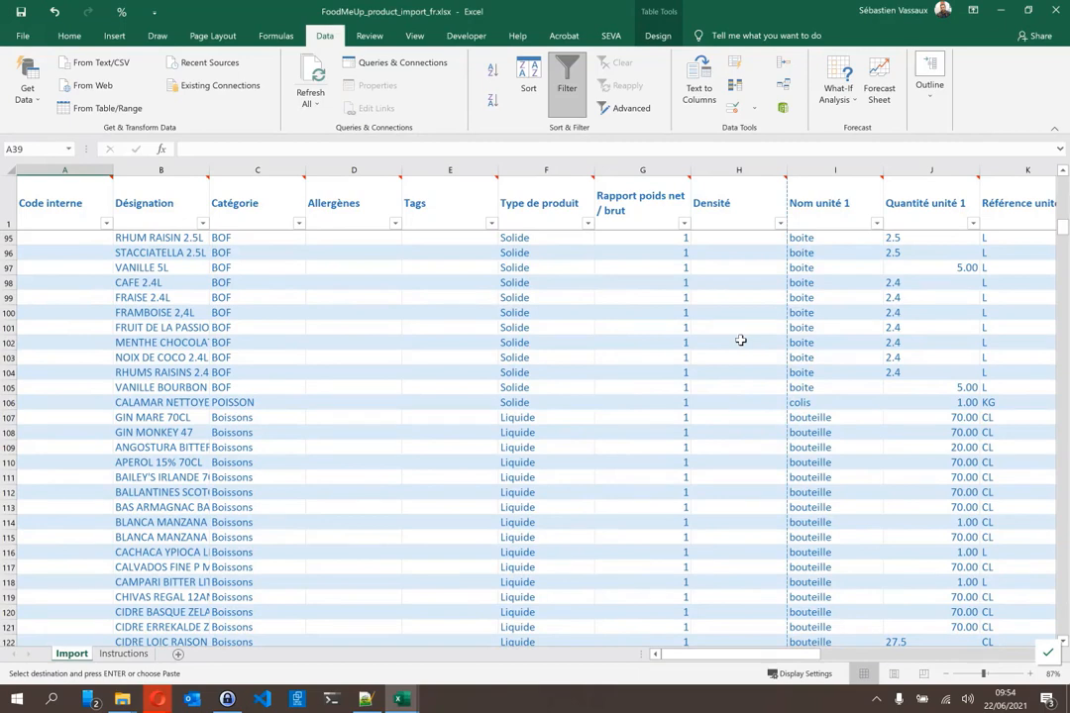
scroll(740, 340, down, 20)
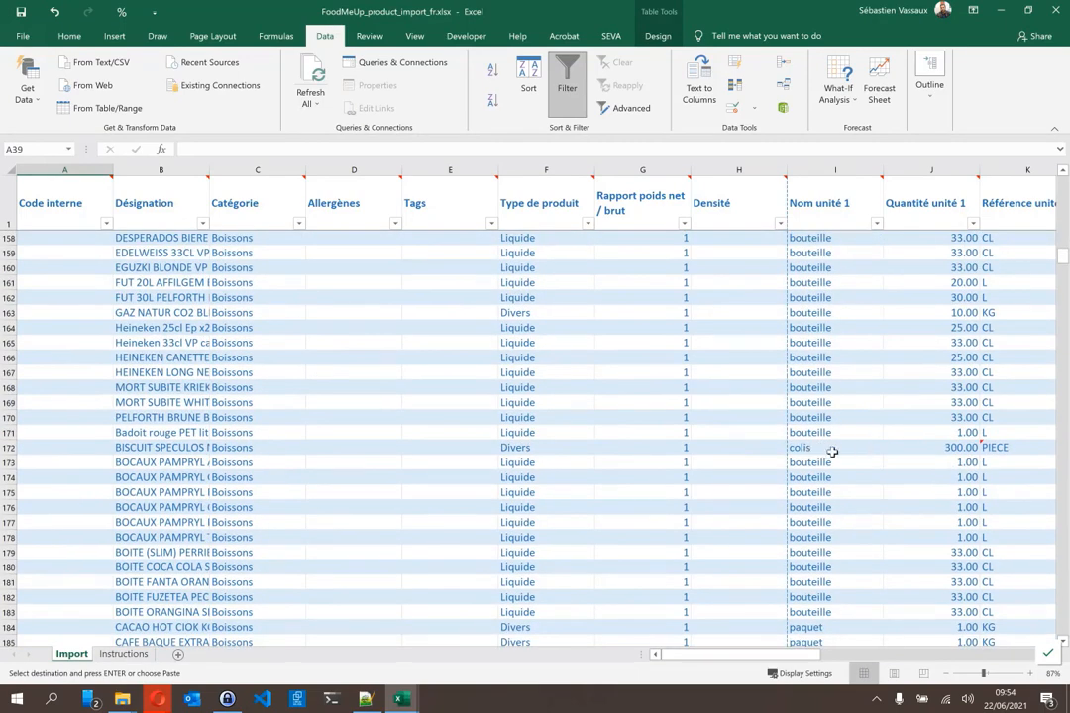
click(1003, 447)
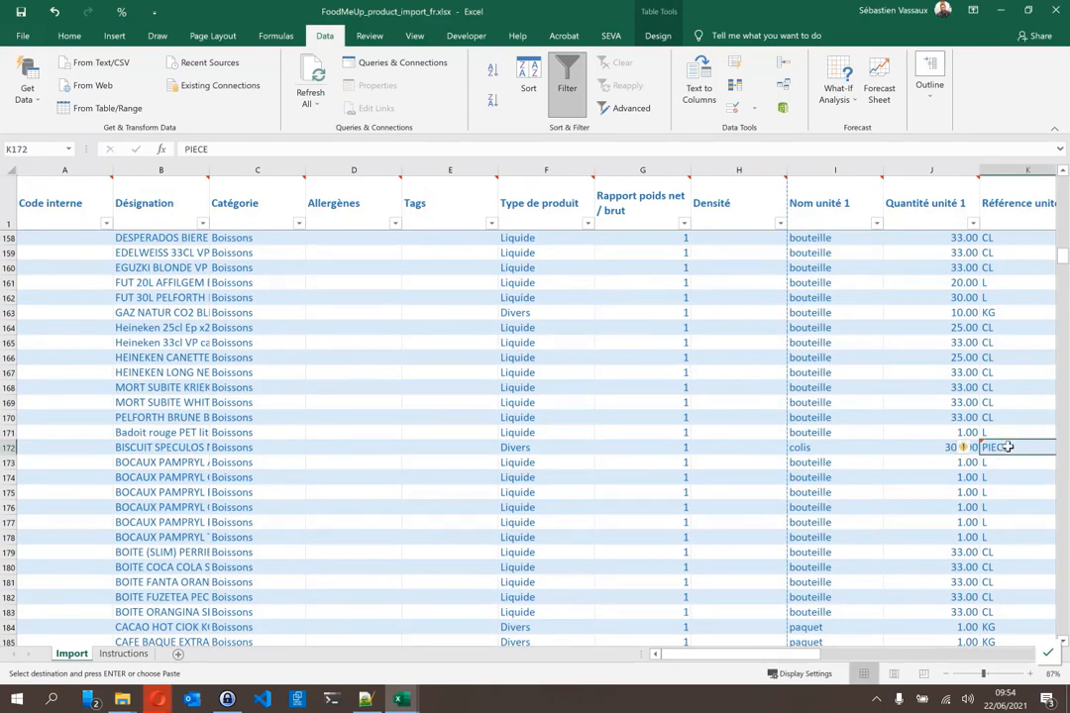
key(Right)
key(Left)
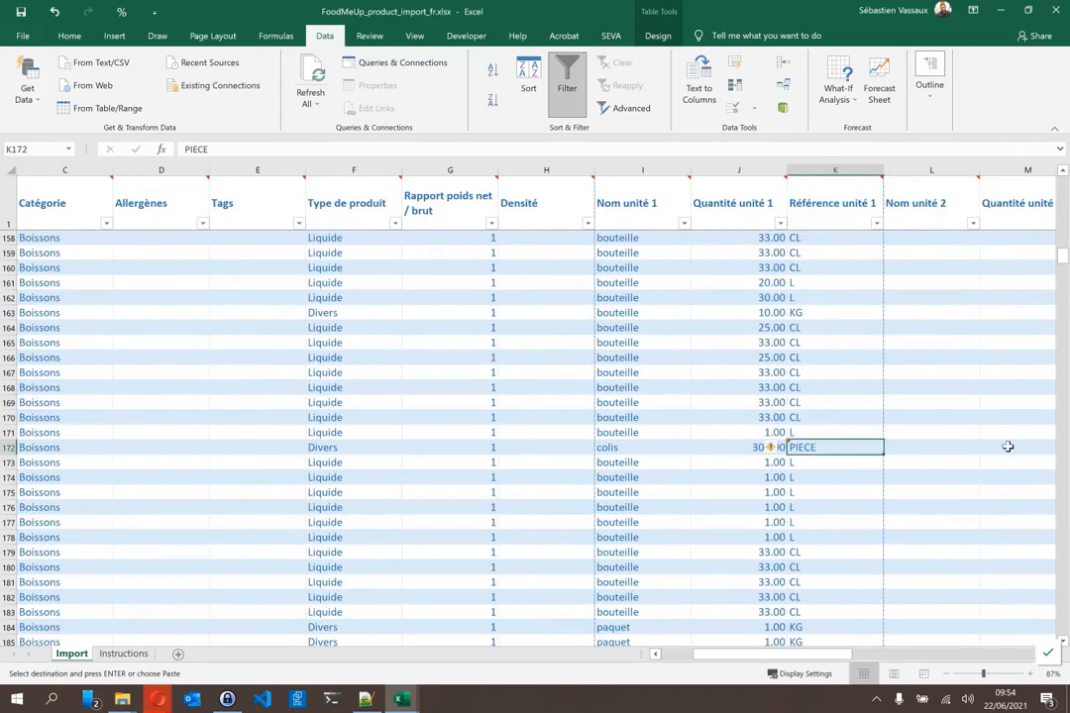
key(Right)
key(Right)
key(Right)
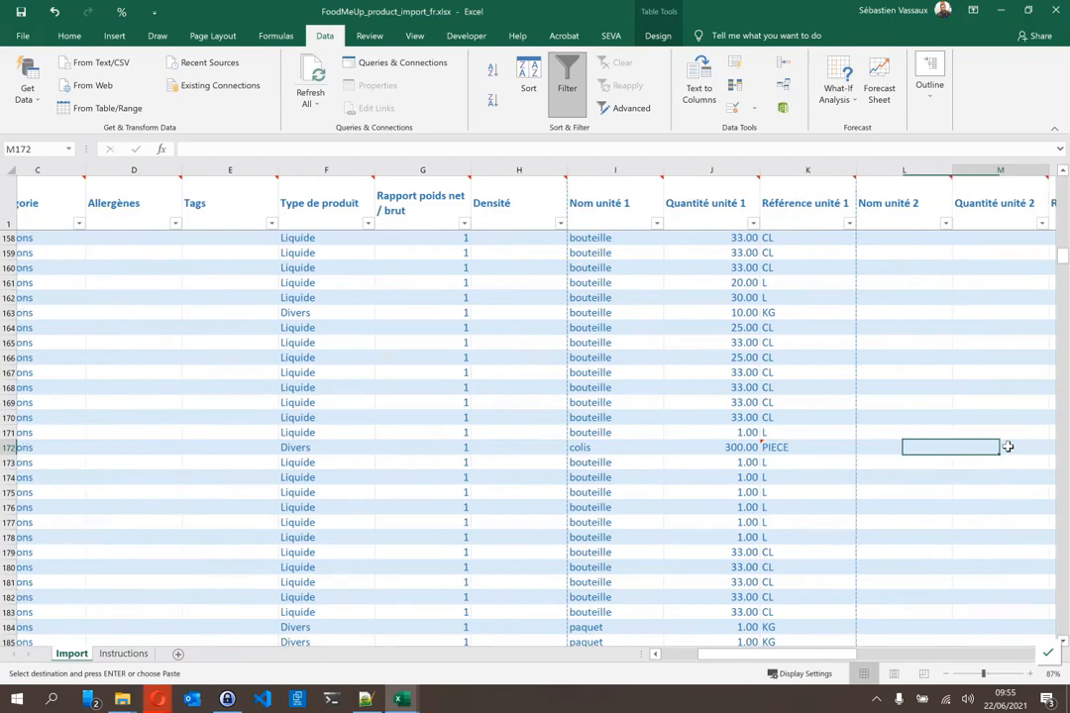
- Set row 172's Nom unité 1 to pièce, its Quantité unité 1 to 300 and its Référence unité 1 to g
key(Left)
key(Left)
key(Left)
key(Left)
key(Left)
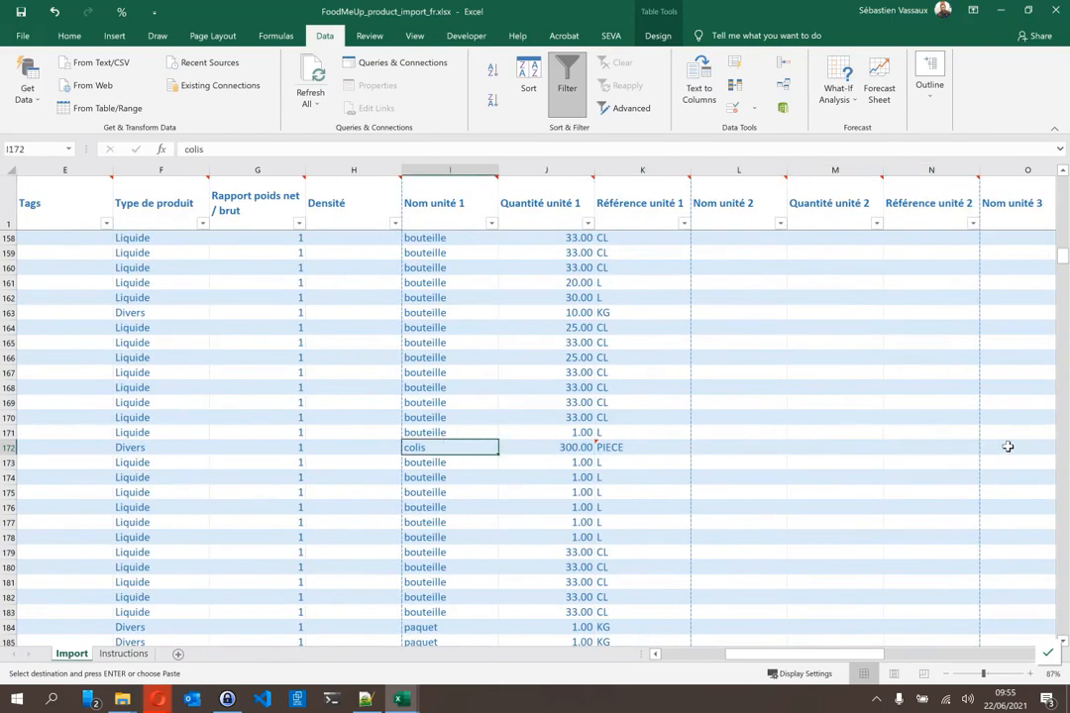
text(pièce)
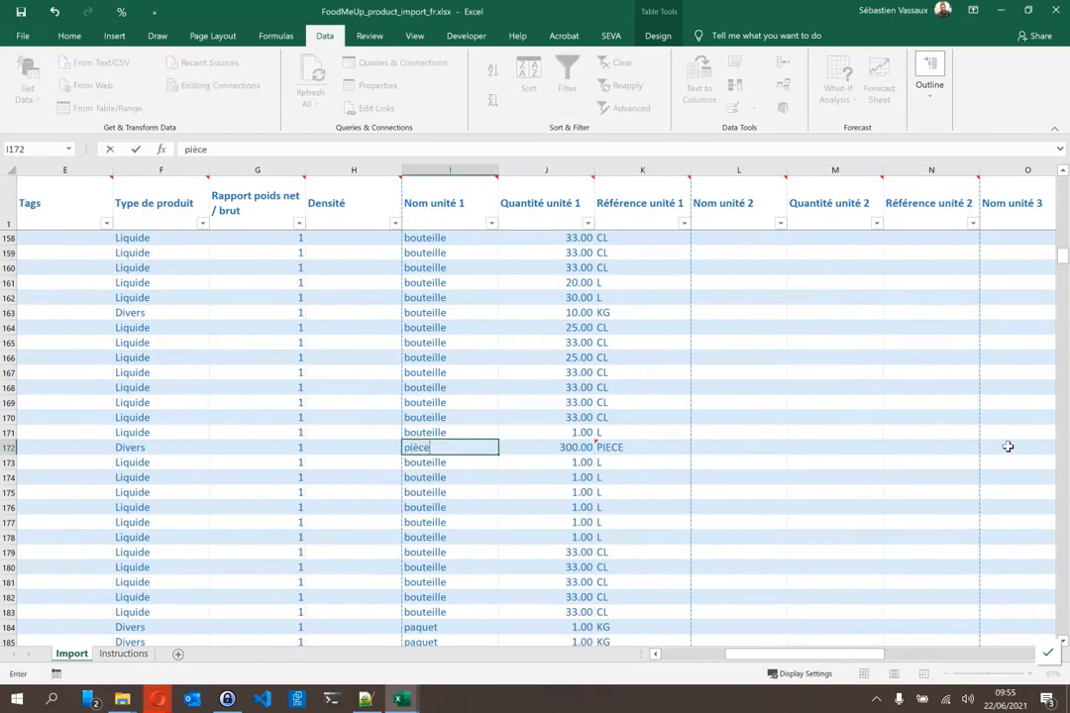
key(Tab)
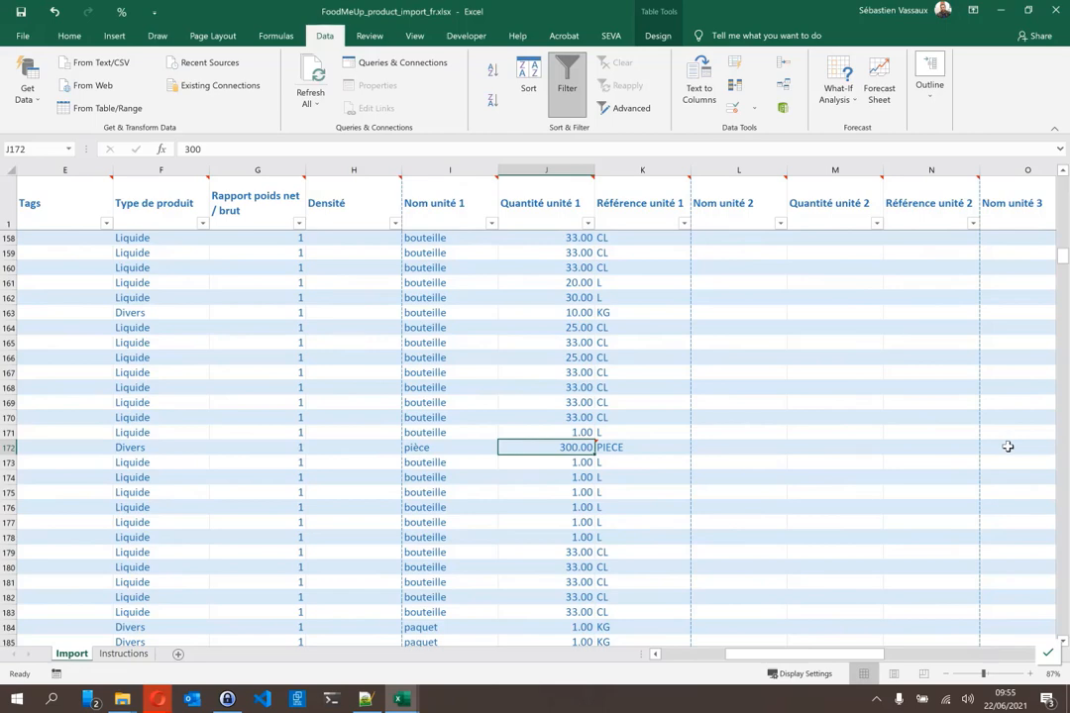
text(300)
key(Tab)
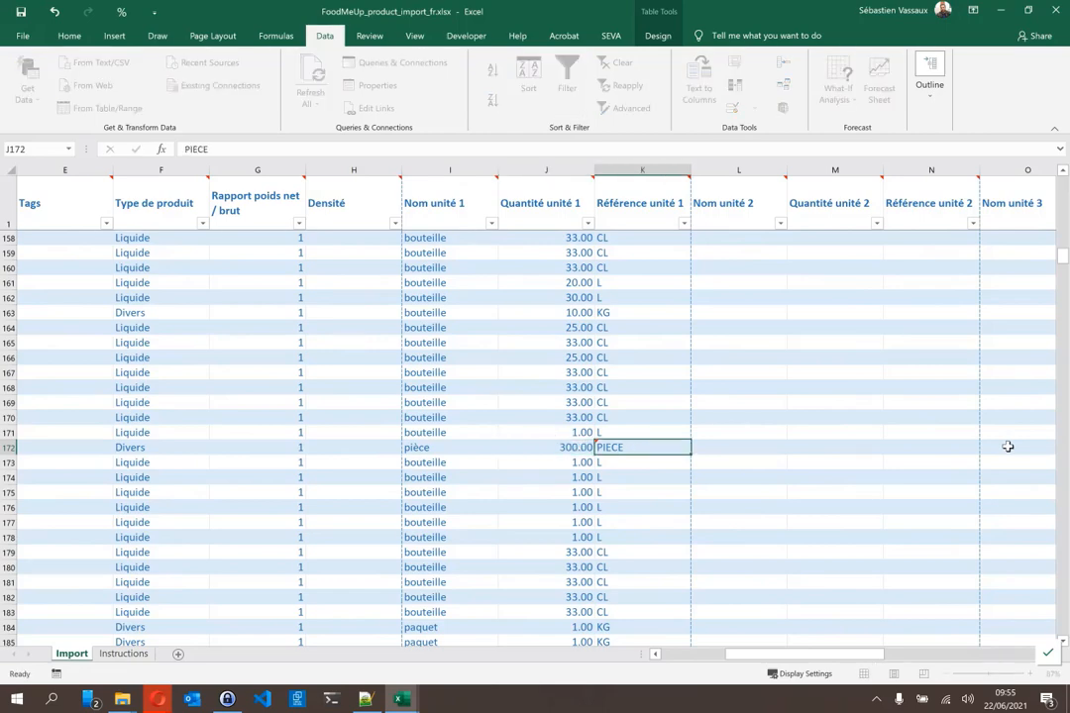
text(g)
key(Tab)
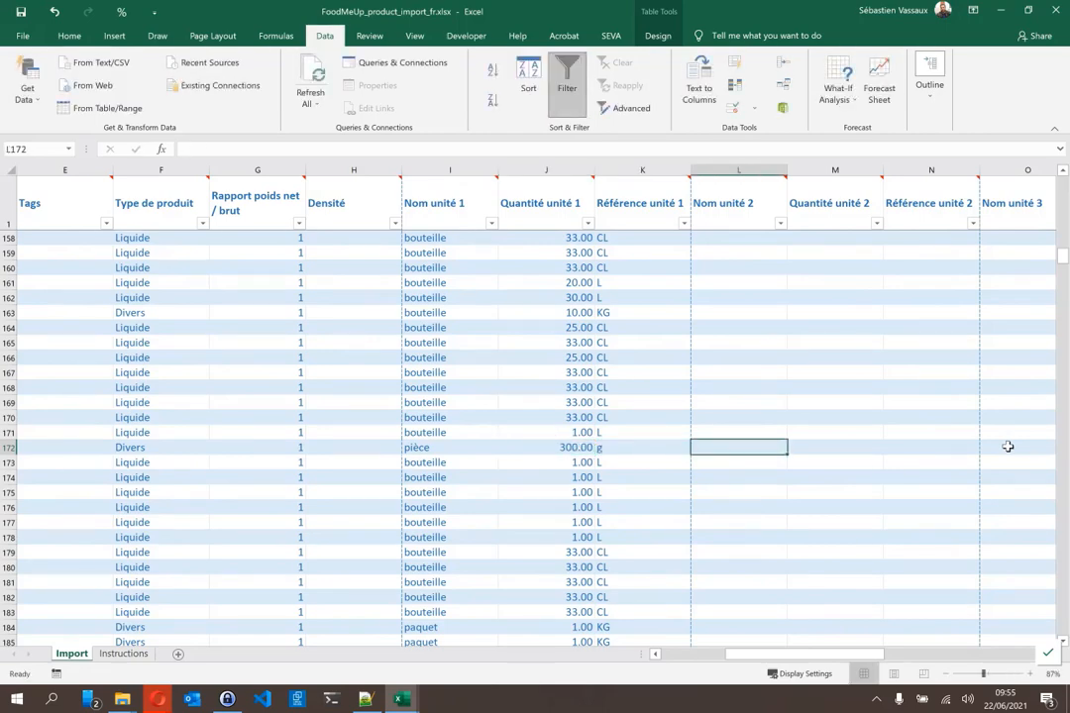
- Fill in row 172's unit 2 with the name colis, the quantity 300 and the reference pièce
text(colis)
key(Tab)
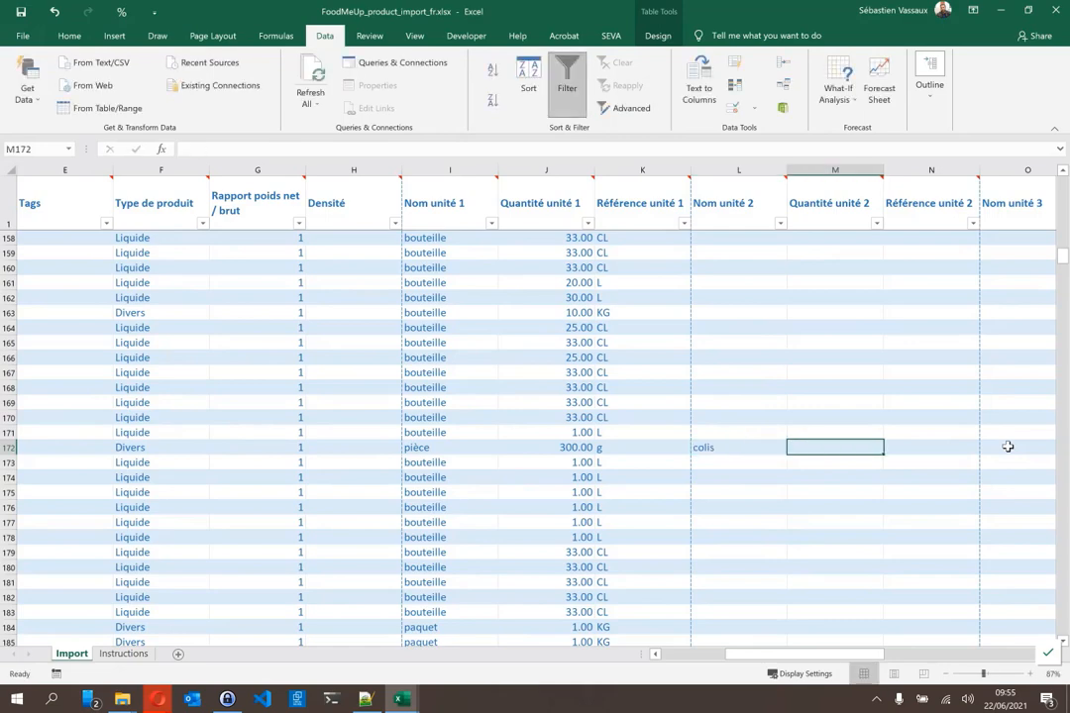
text(300)
key(Tab)
text(pièce)
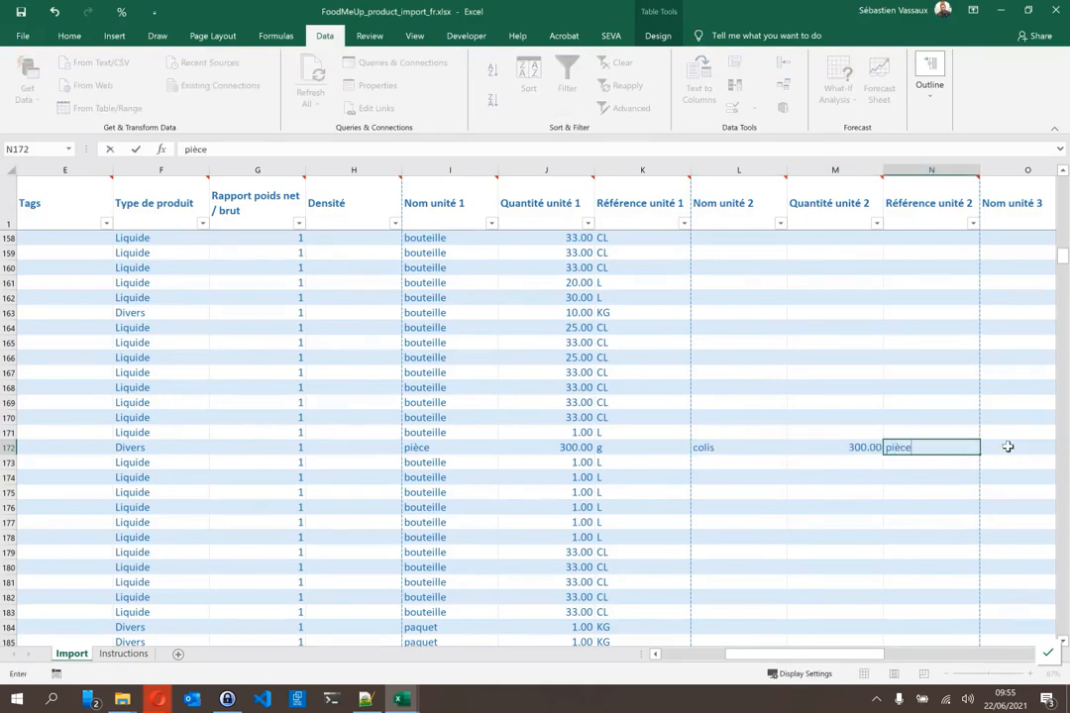
key(Return)
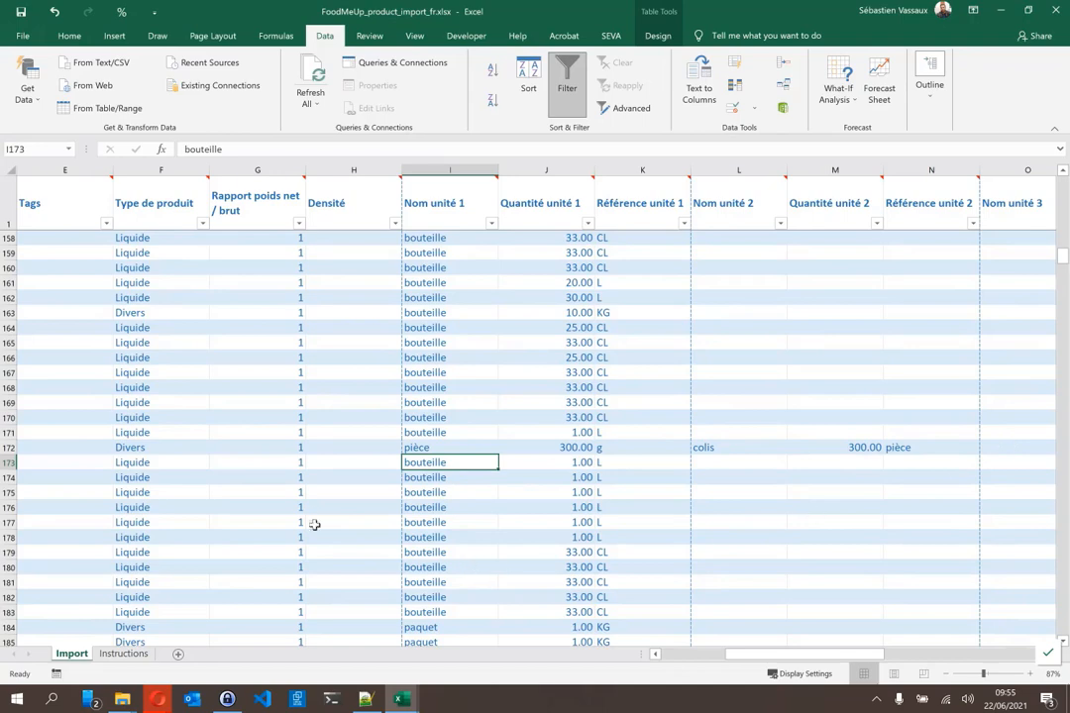
- Try Solide as row 172's Type de produit and restore Divers
click(159, 448)
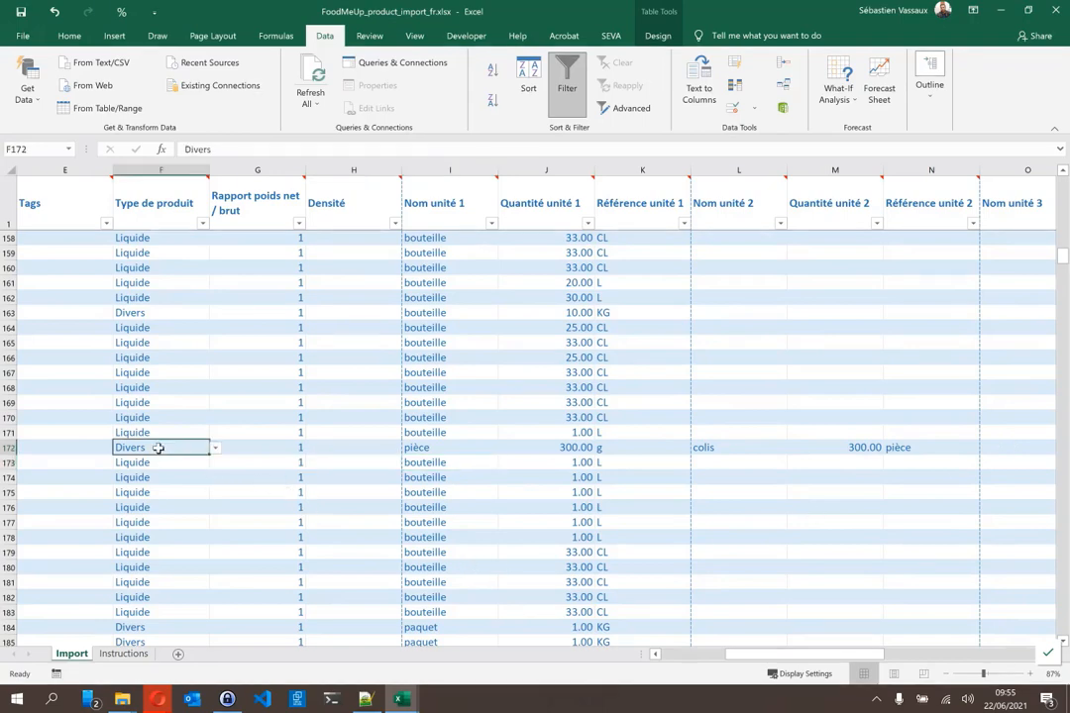
click(215, 447)
click(183, 462)
click(215, 448)
click(174, 479)
- Clear row 172's Quantité unité 1 and Référence unité 1
drag(519, 446, 620, 446)
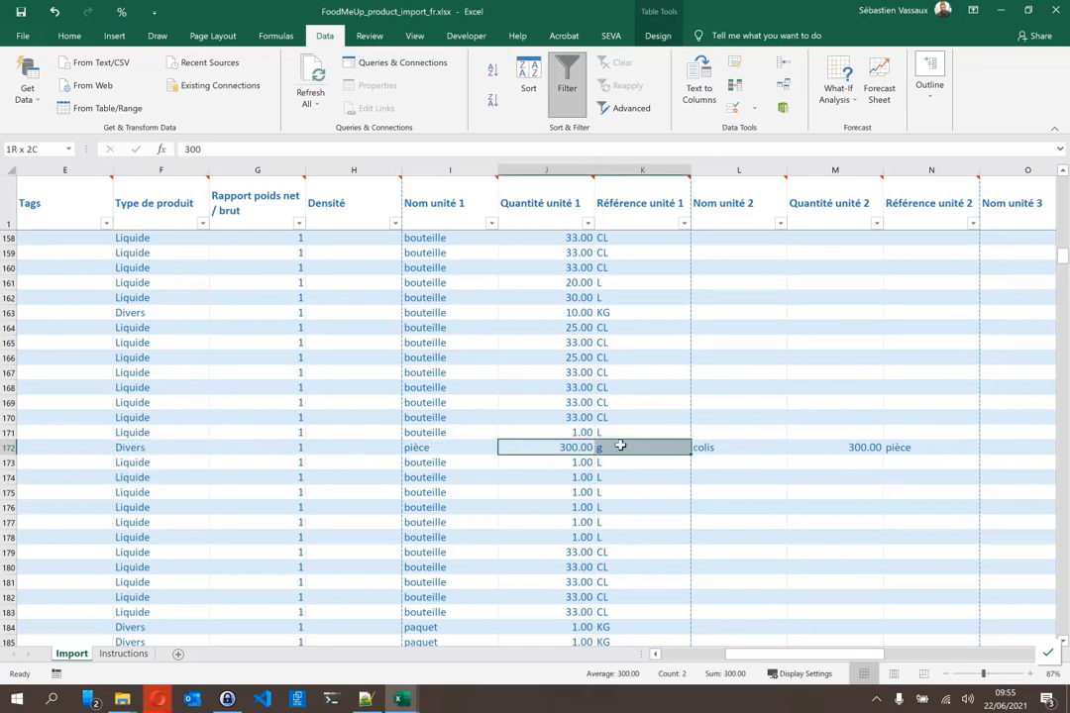
key(Delete)
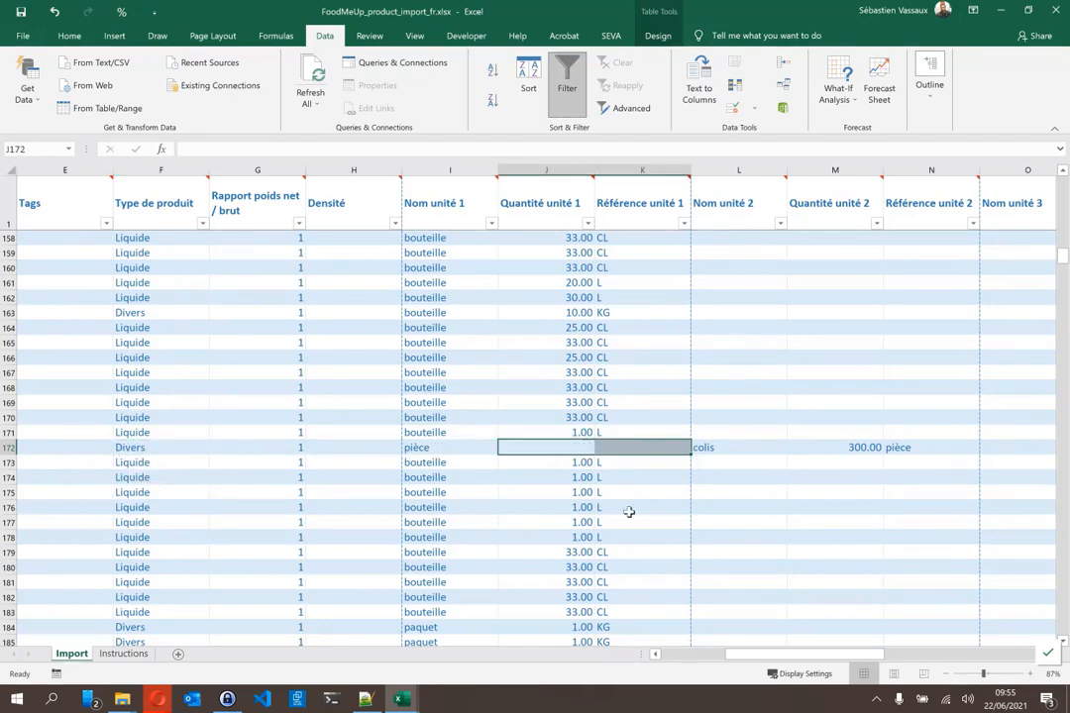
click(696, 508)
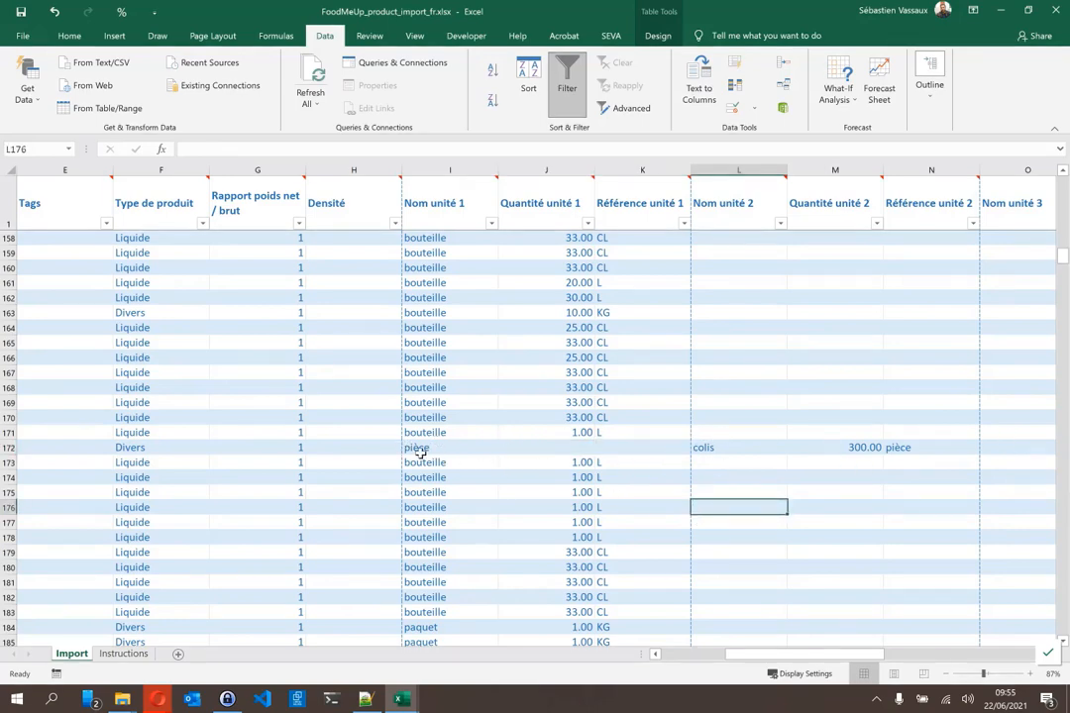
- Check row 172's product designation and set its Type de produit to Solide
click(141, 448)
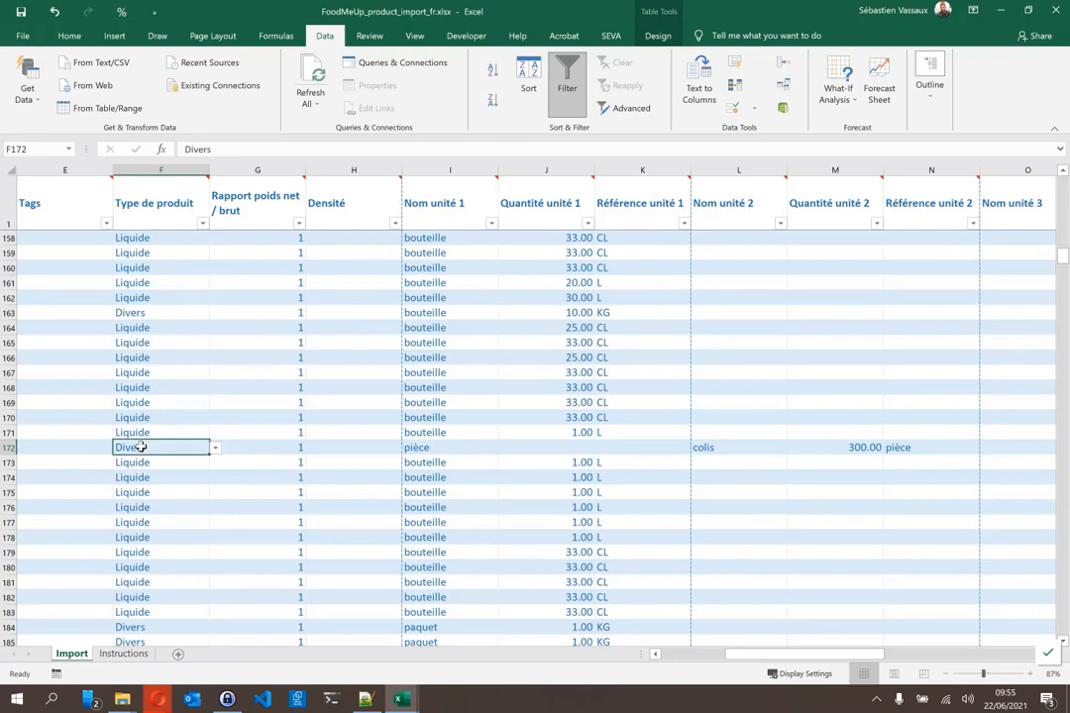
key(Home)
click(140, 447)
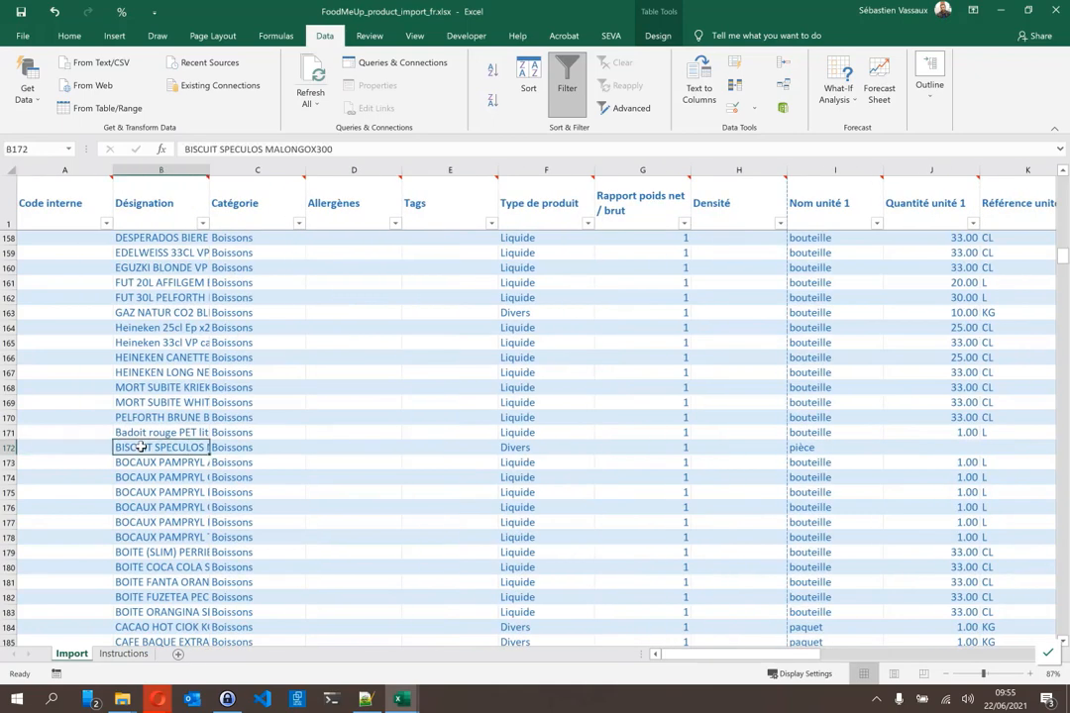
key(Right)
key(Right)
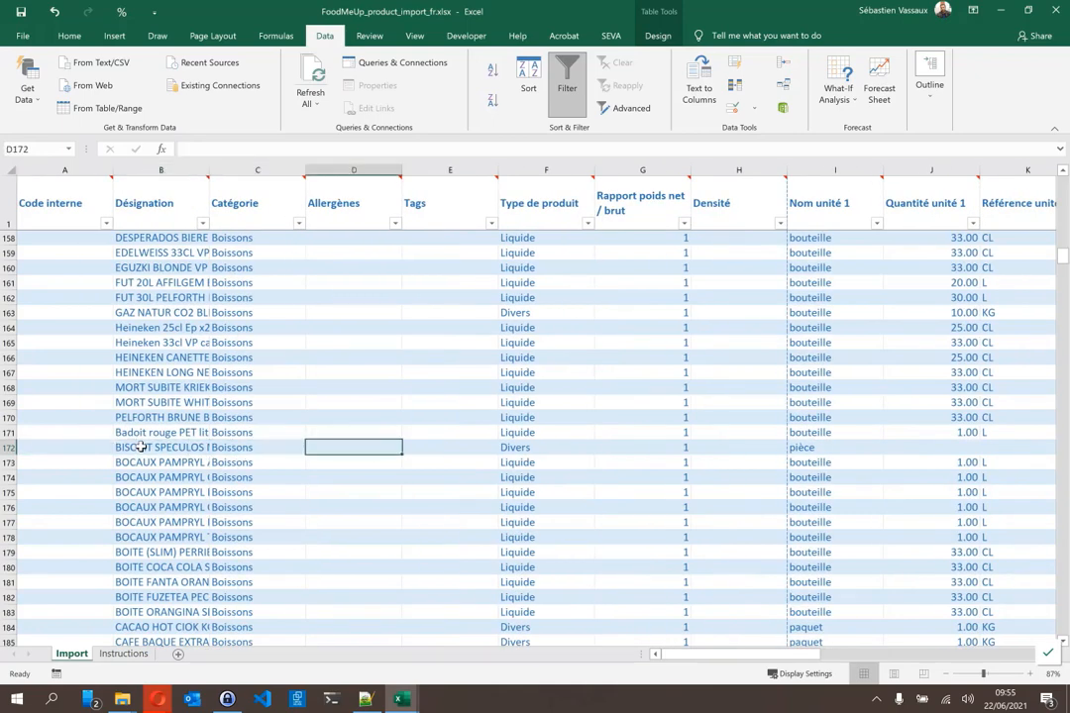
key(Right)
key(Right)
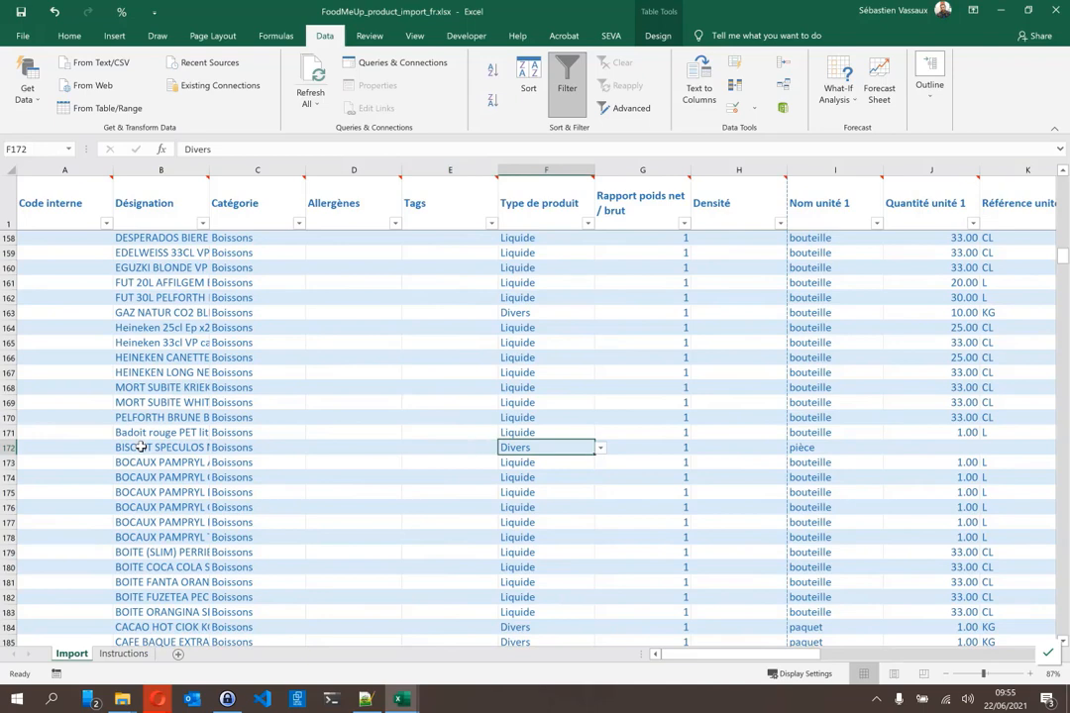
click(601, 448)
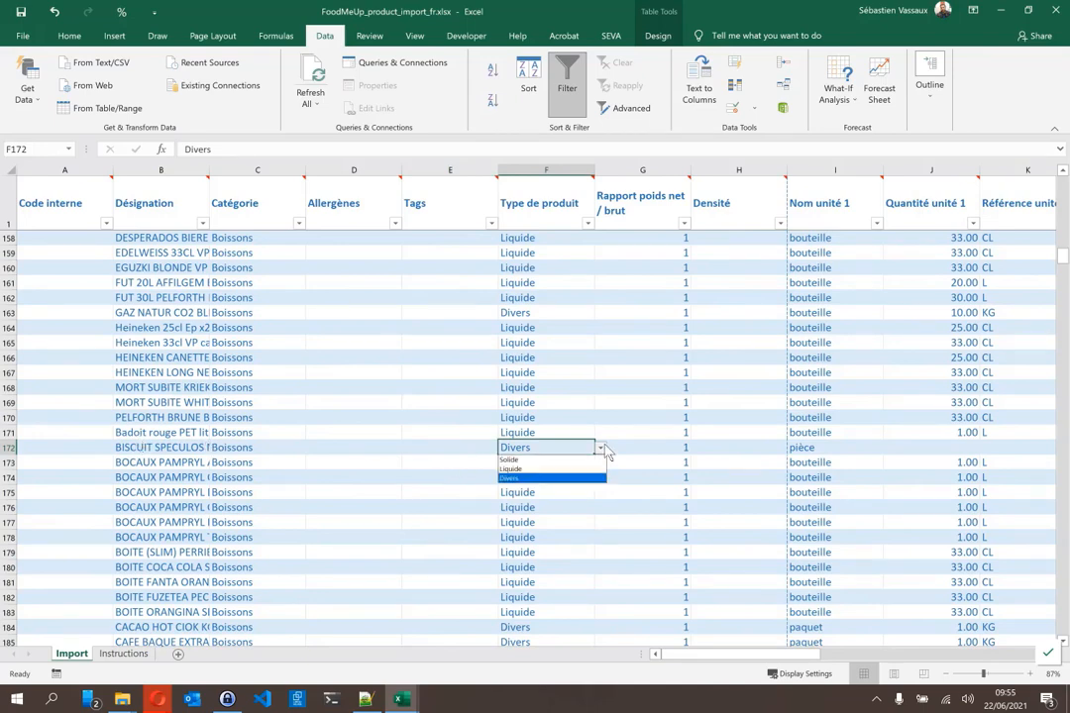
click(576, 457)
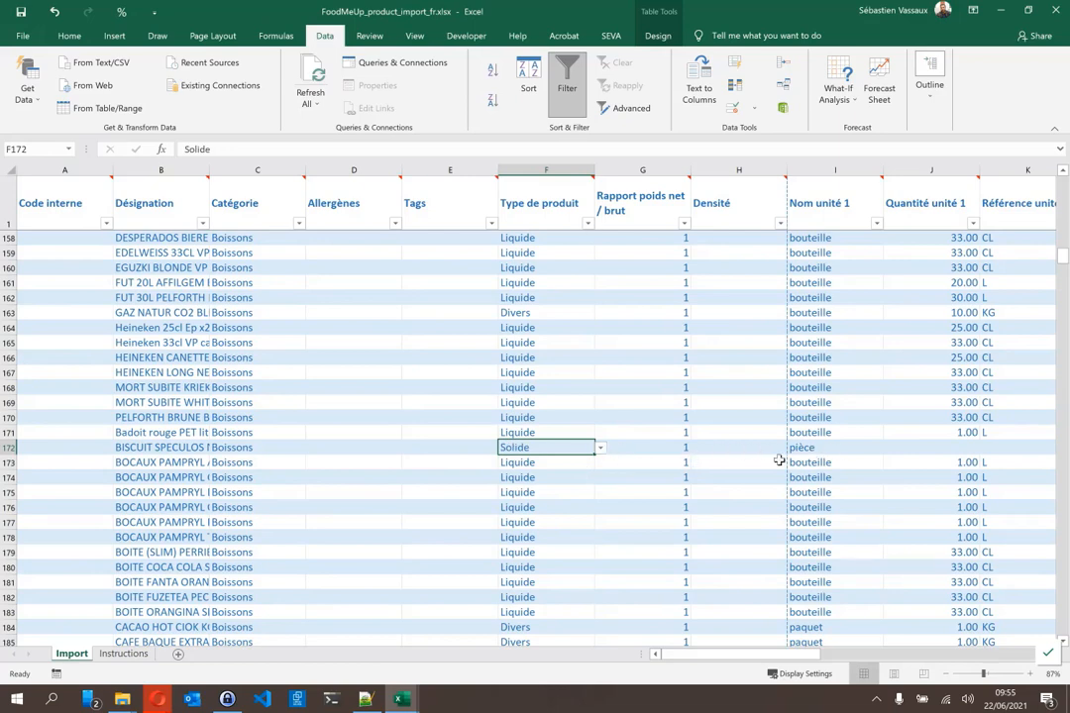
- Set row 172's Quantité unité 1 to 20 and its Référence unité 1 to g
click(935, 445)
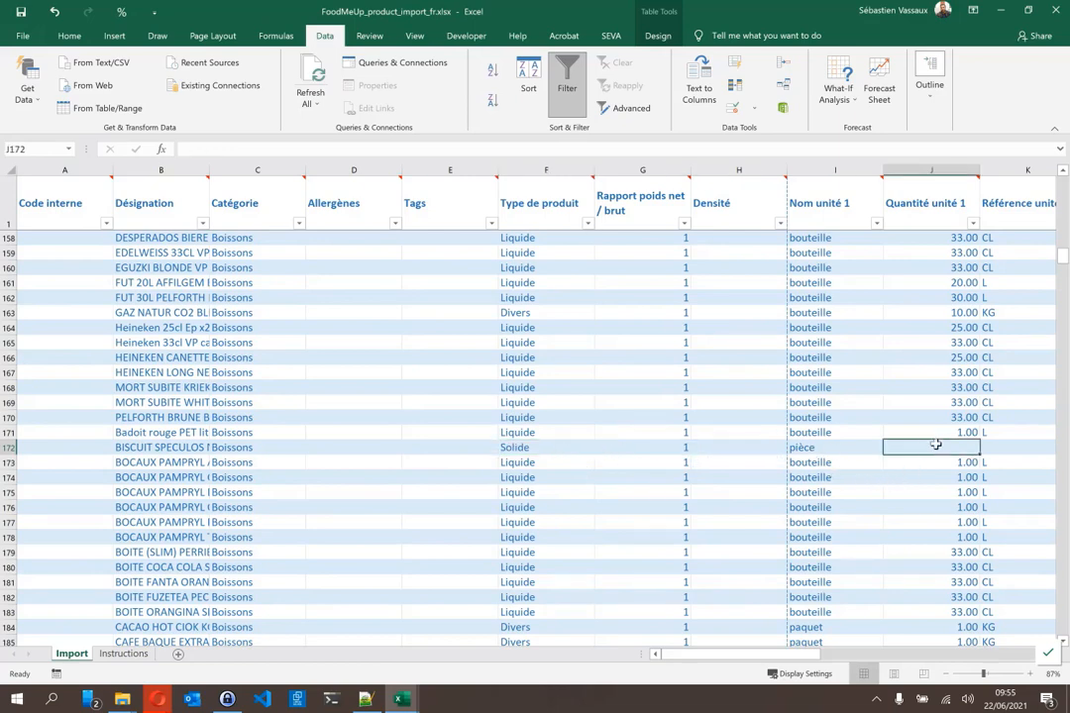
text(20)
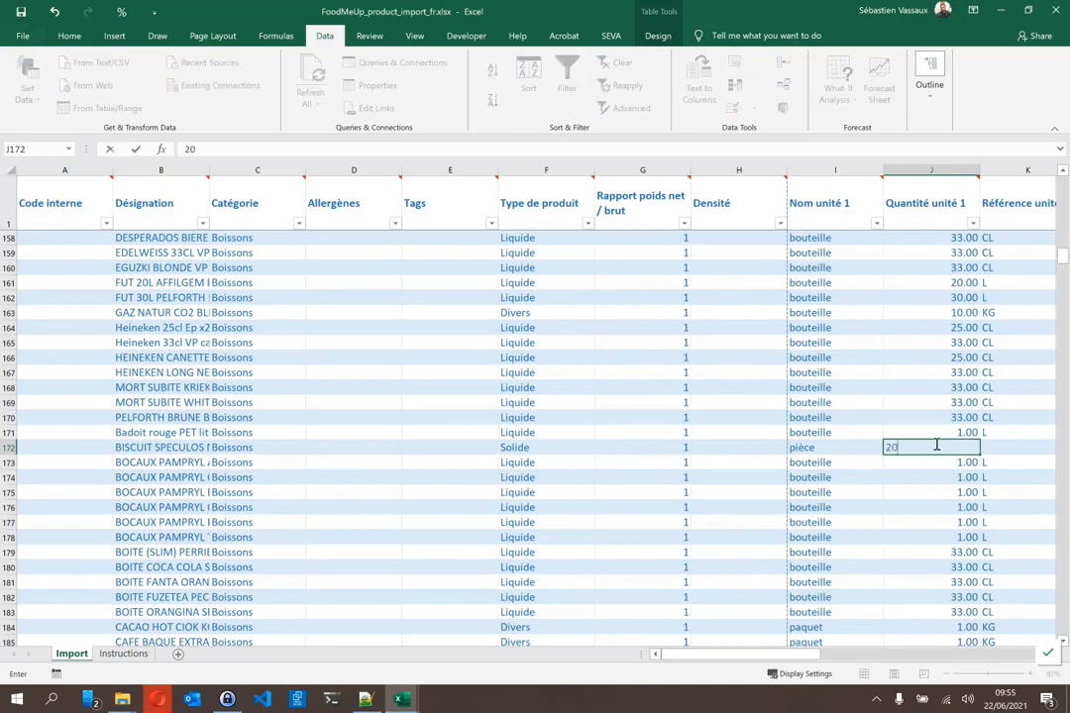
key(Tab)
text(g)
key(Return)
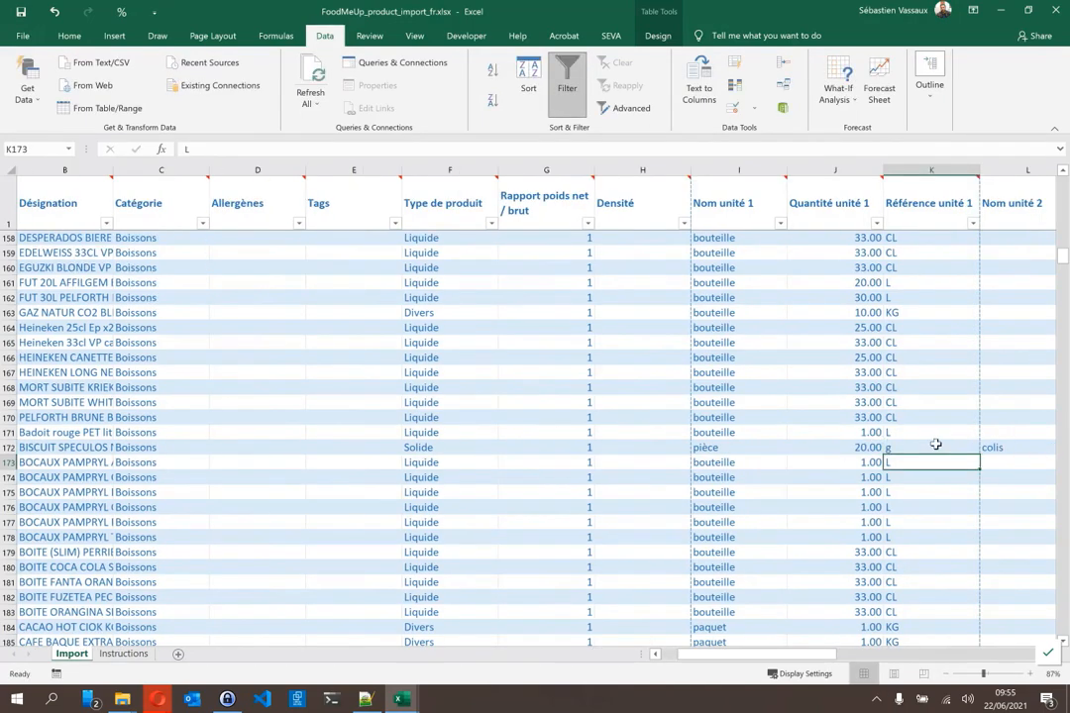
click(935, 445)
key(Tab)
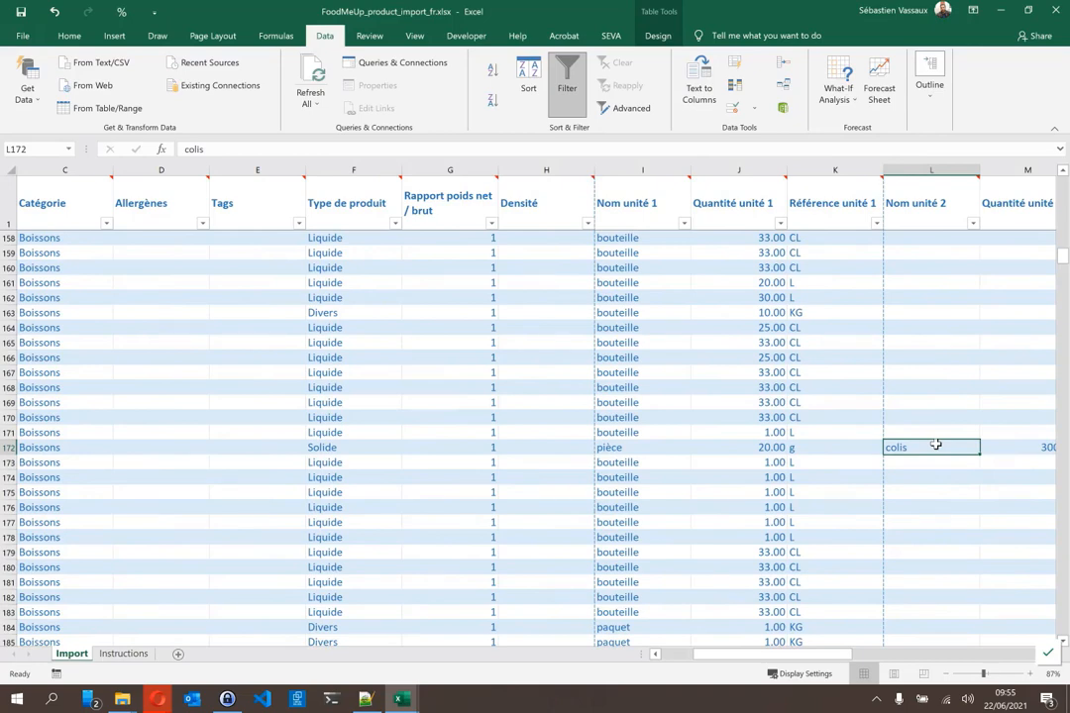
key(Left)
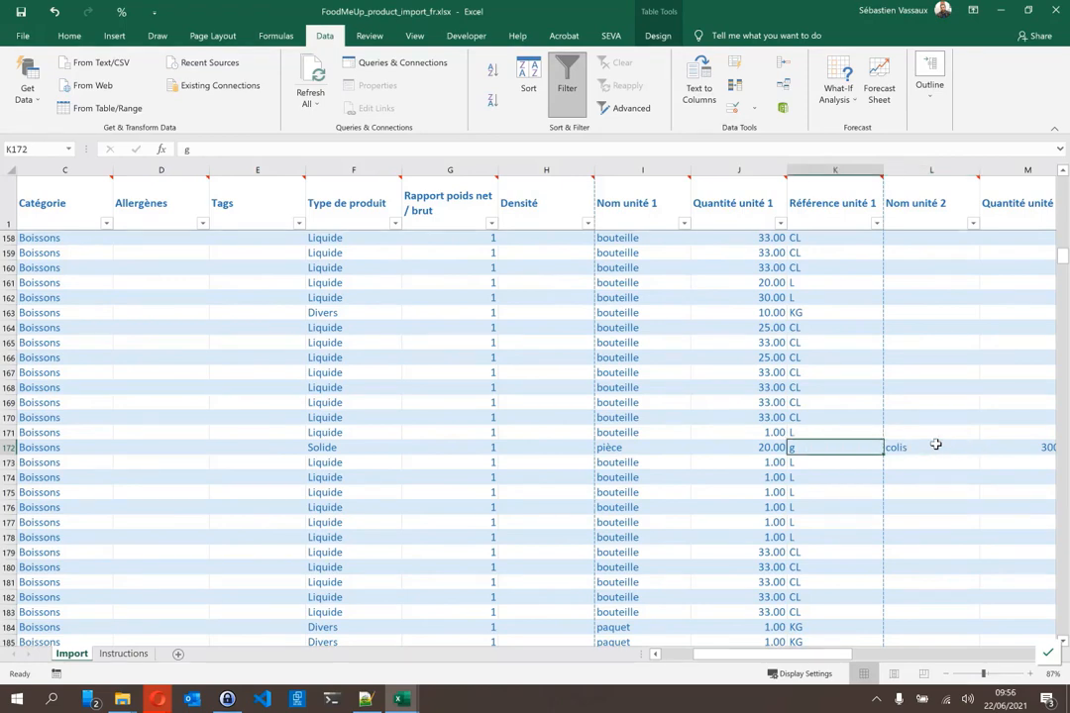
- Examine the unit 1 names, quantities and references in the rows below and above row 172 for remaining errors
scroll(872, 466, down, 4)
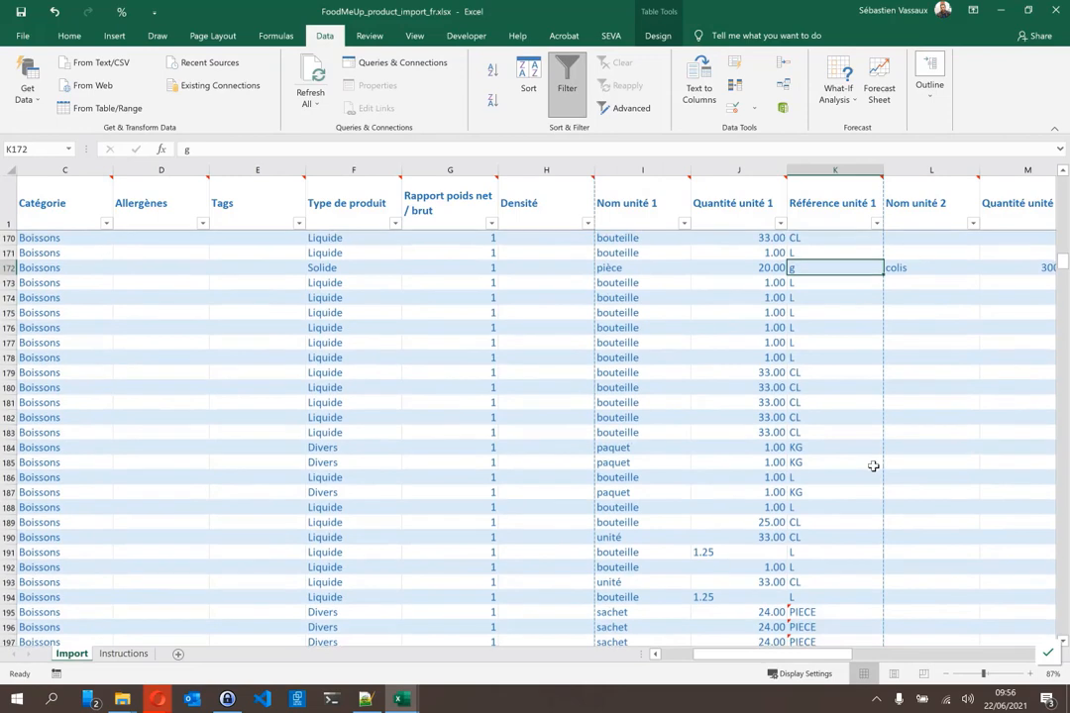
scroll(873, 466, down, 5)
scroll(873, 466, down, 3)
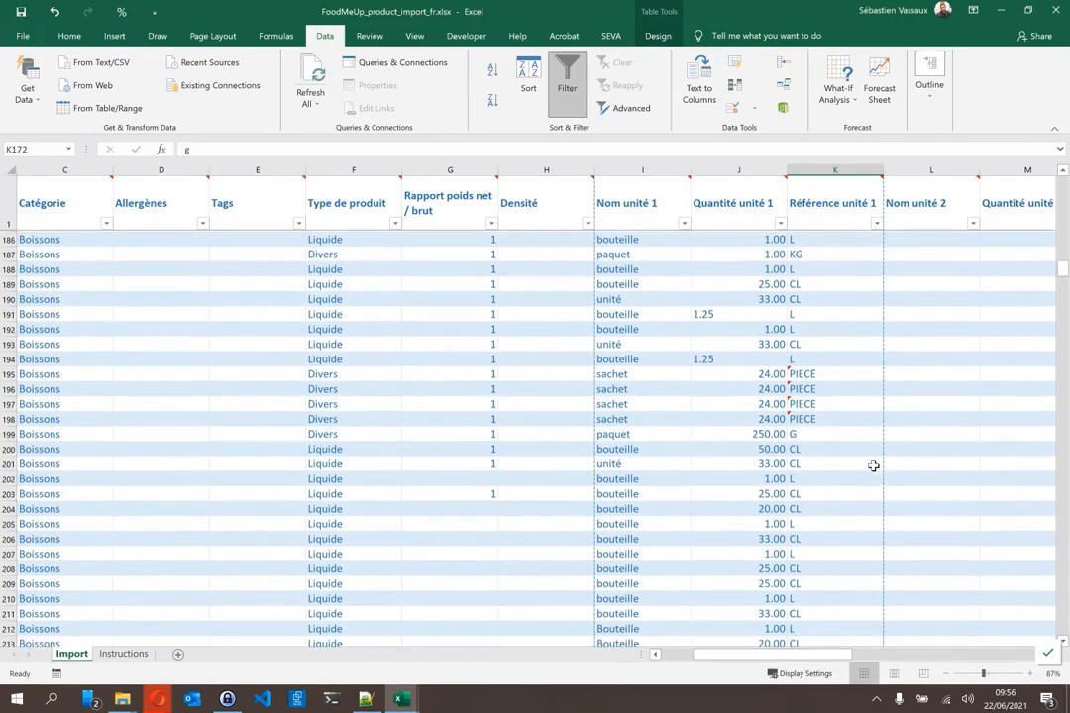
scroll(873, 465, up, 7)
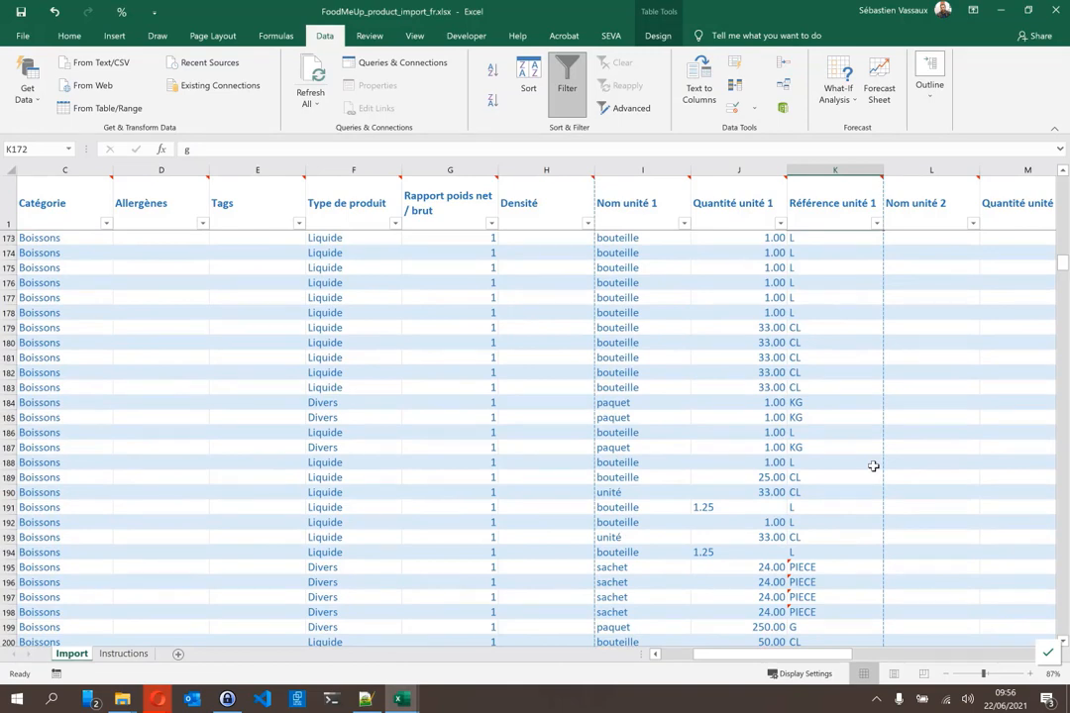
scroll(873, 466, up, 8)
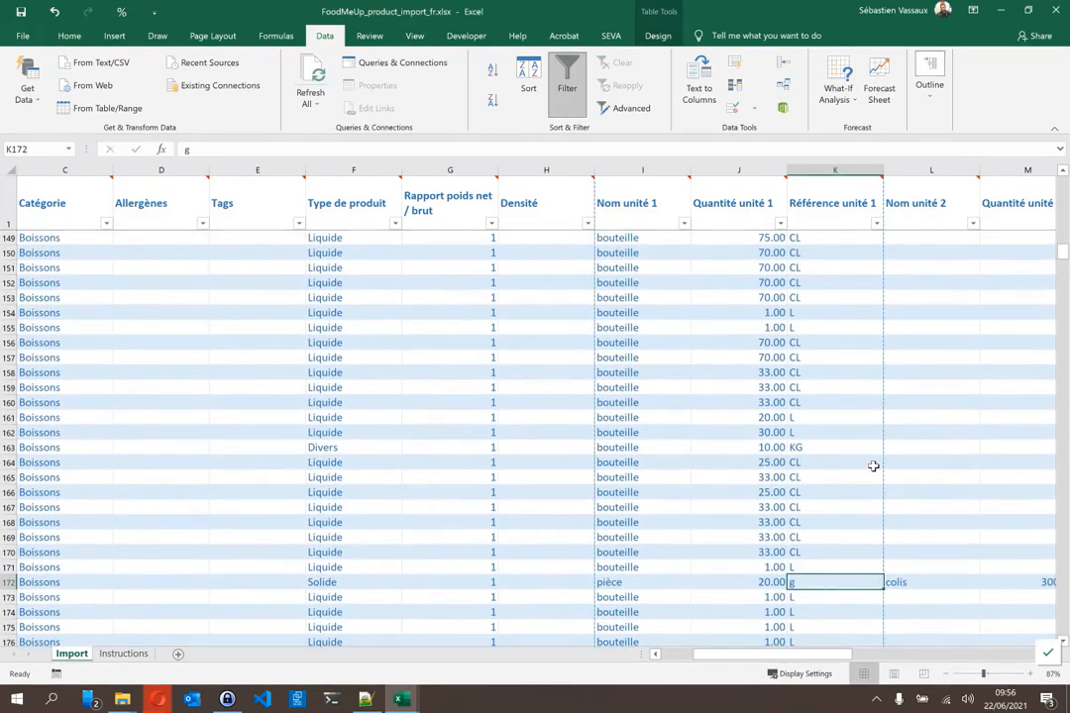
scroll(873, 465, up, 9)
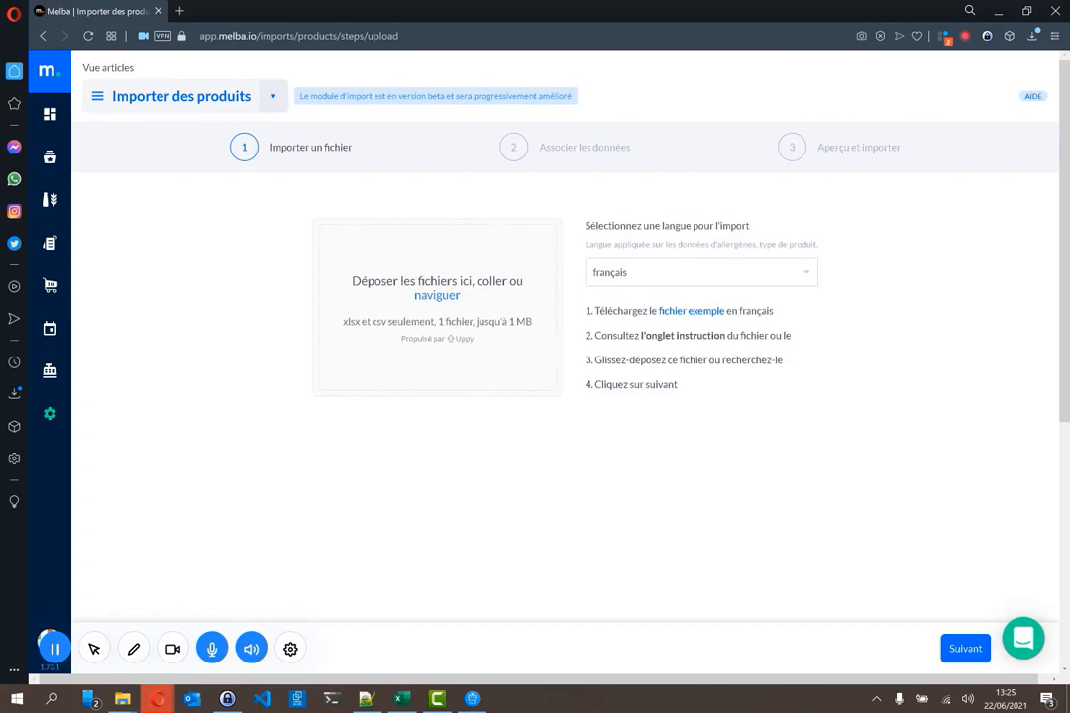
- Upload FoodMeUp_product_import_fr.xlsx for the product import and continue to the data association stage
drag(810, 243, 436, 319)
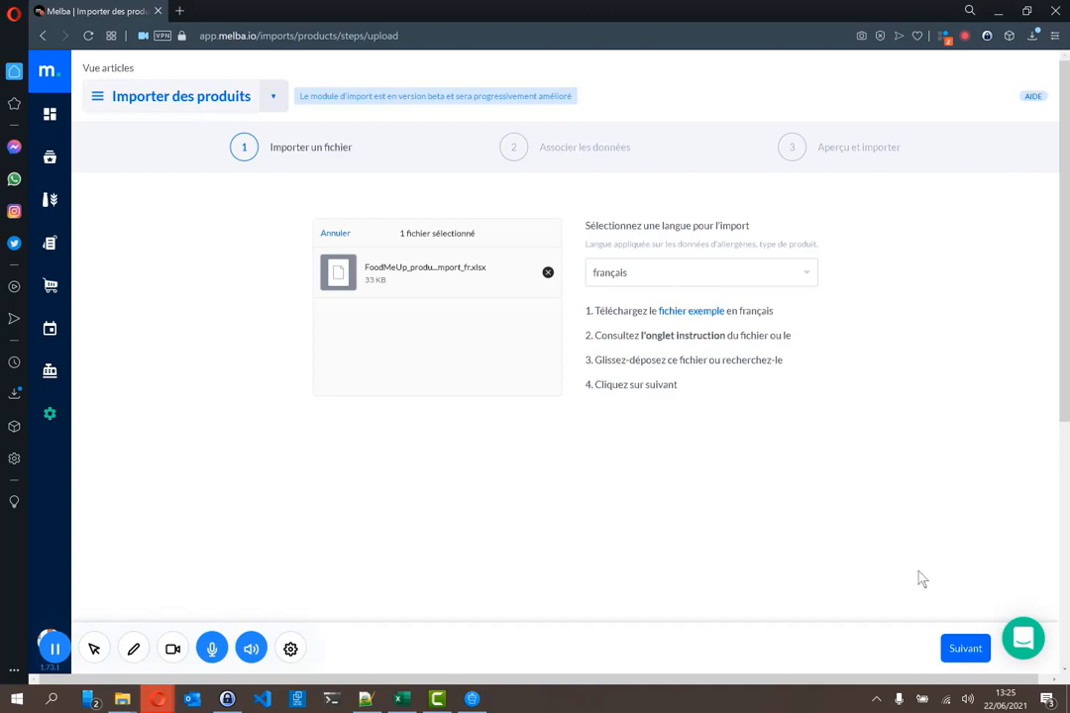
click(974, 663)
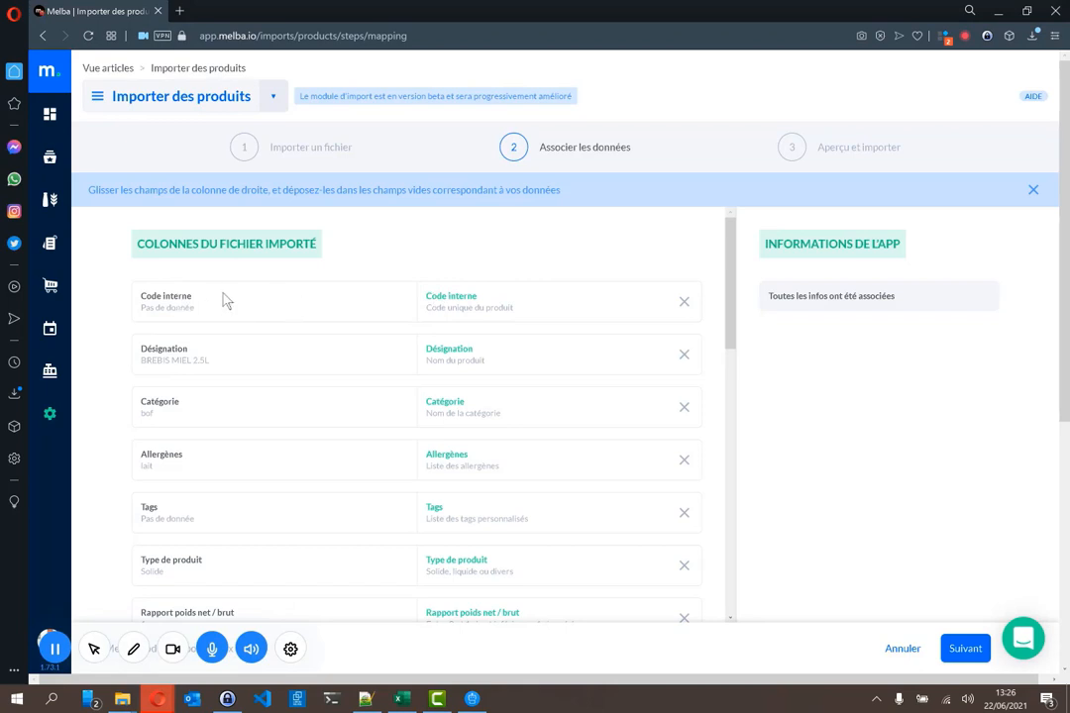
- Remove the Code interne, Désignation, Catégorie and Allergènes associations, and map each field back to its matching file column
click(684, 302)
click(682, 357)
click(683, 407)
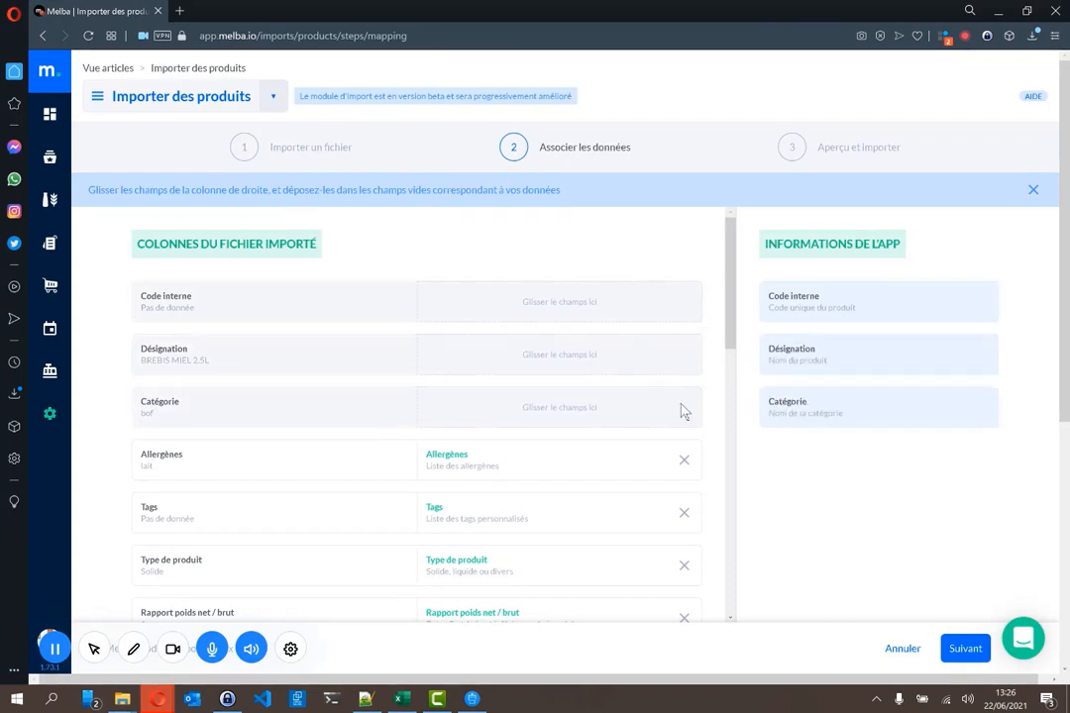
click(684, 461)
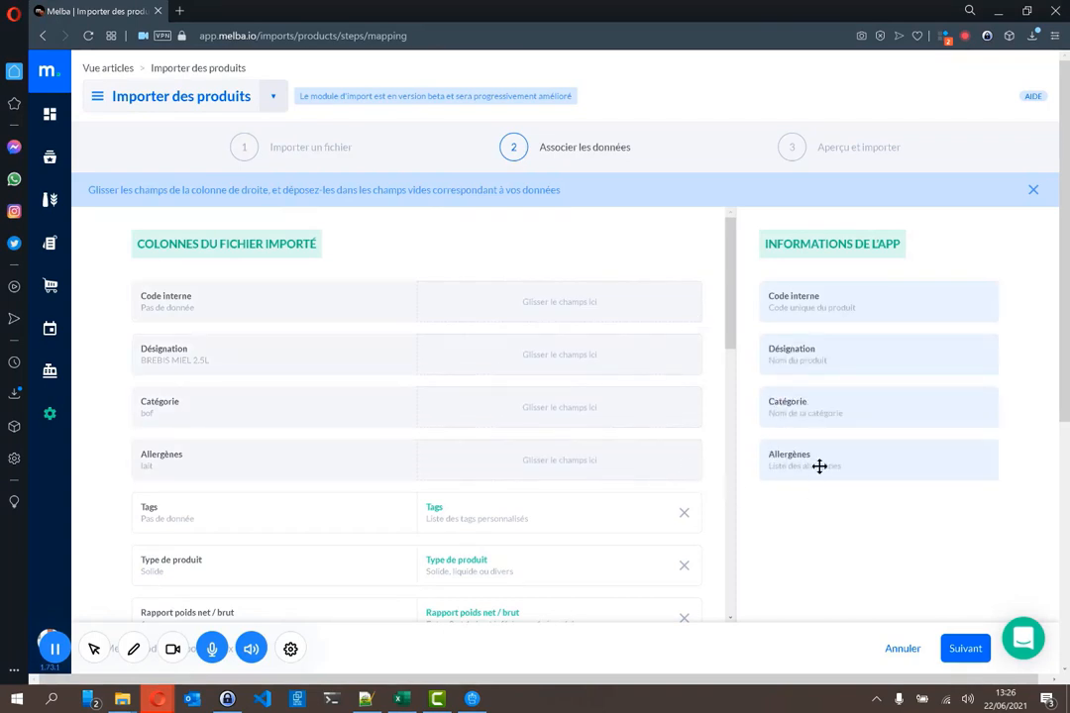
drag(819, 465, 591, 458)
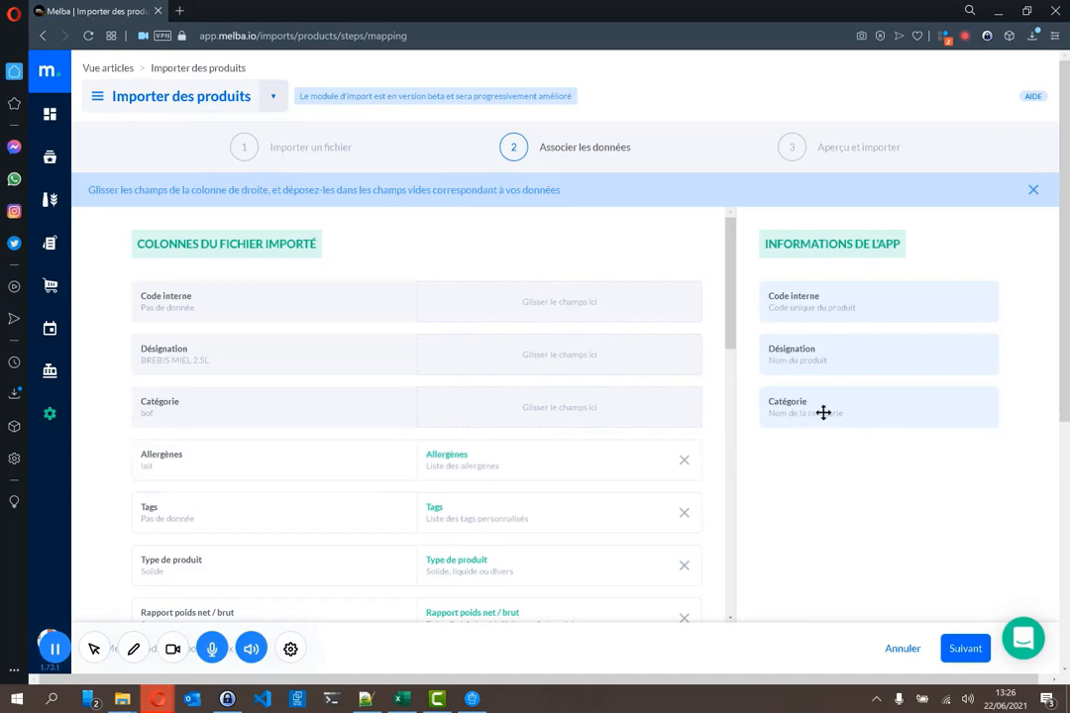
drag(821, 410, 584, 407)
drag(807, 350, 594, 353)
drag(805, 312, 544, 310)
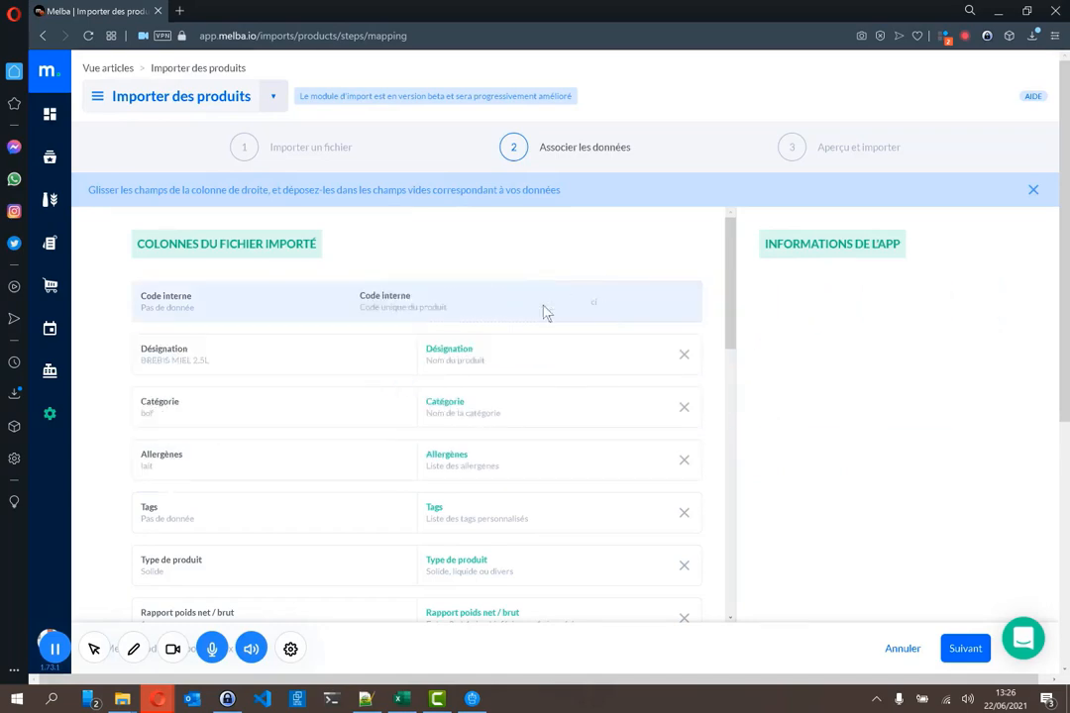
- Review the remaining column associations and run the product import
scroll(543, 313, down, 10)
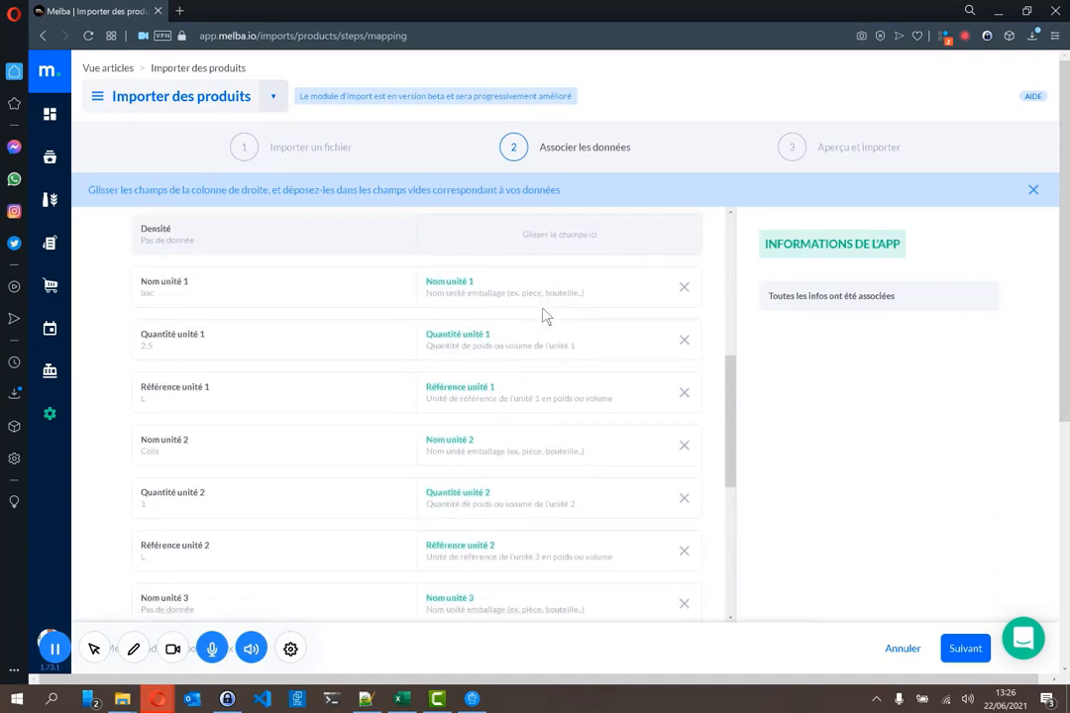
scroll(543, 315, up, 10)
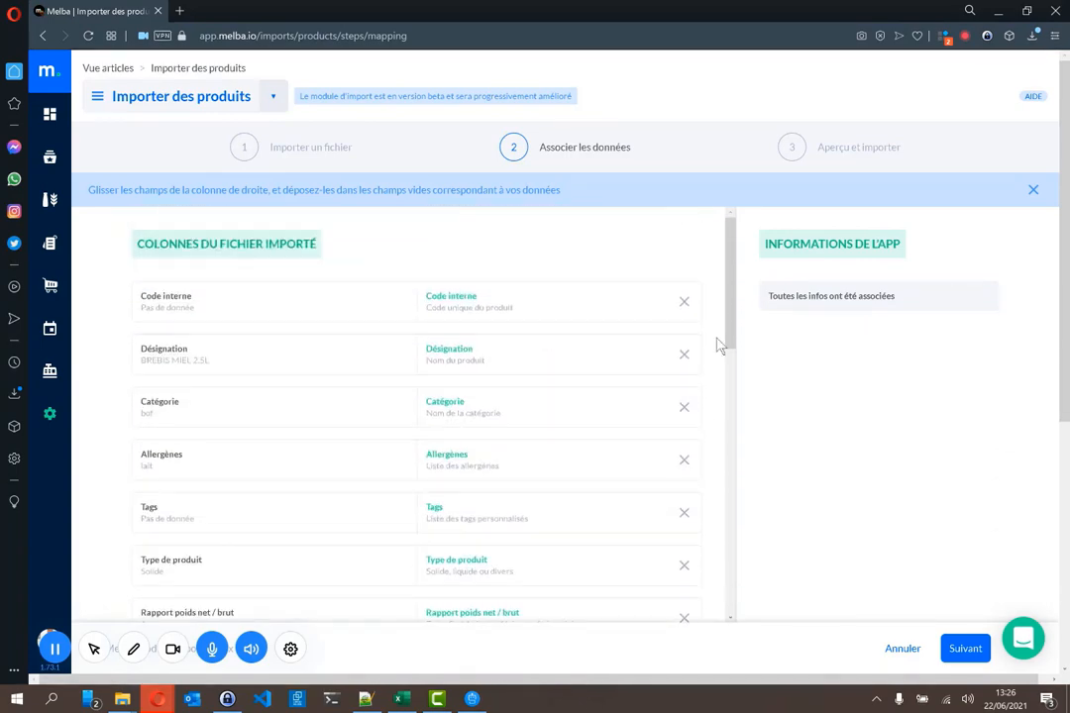
click(963, 649)
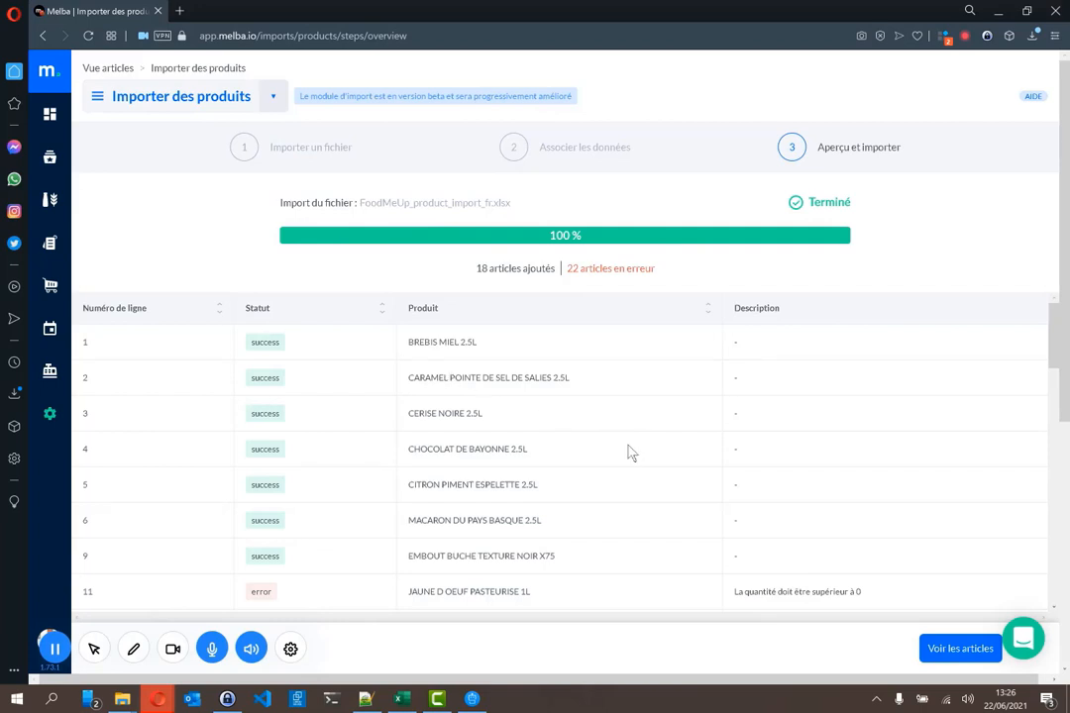
- Copy the name of the failed product JAUNE D OEUF PASTEURISE 1L from the import report and find it in the Excel workbook
scroll(520, 382, down, 2)
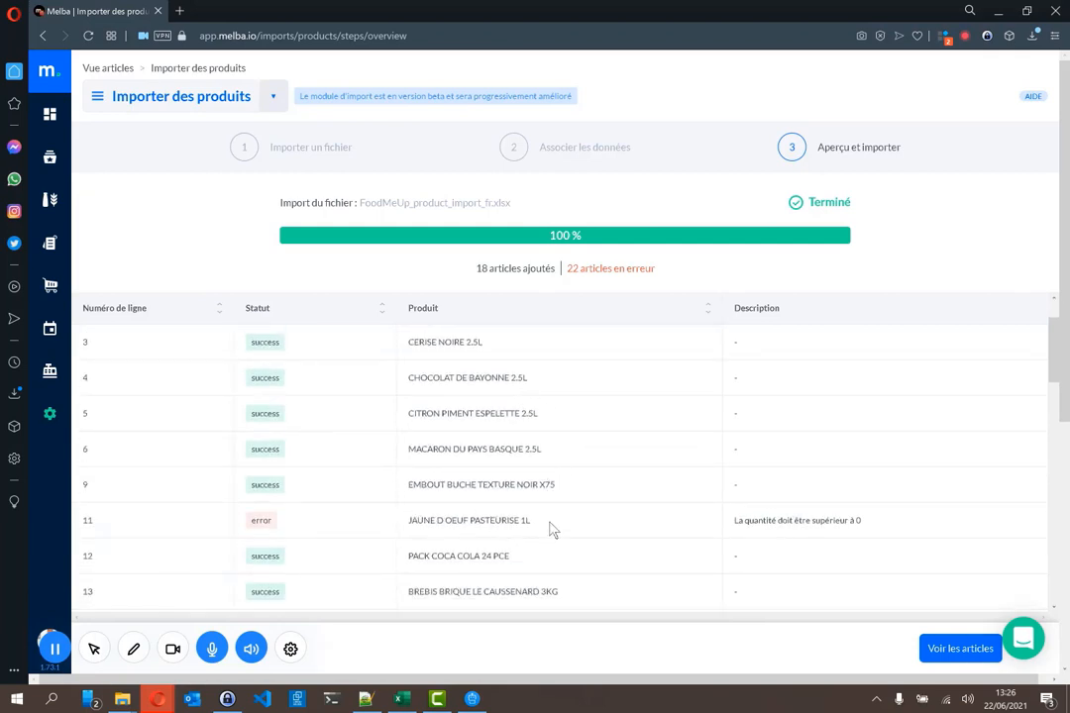
drag(535, 522, 406, 527)
key(ctrl+c)
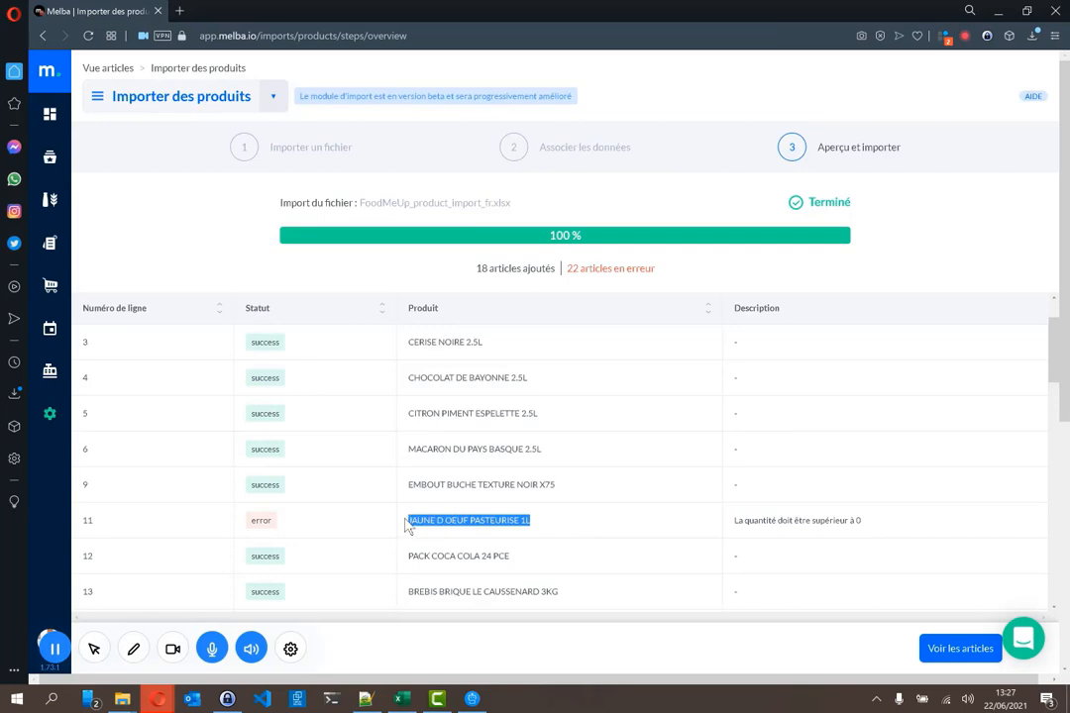
click(409, 699)
click(389, 370)
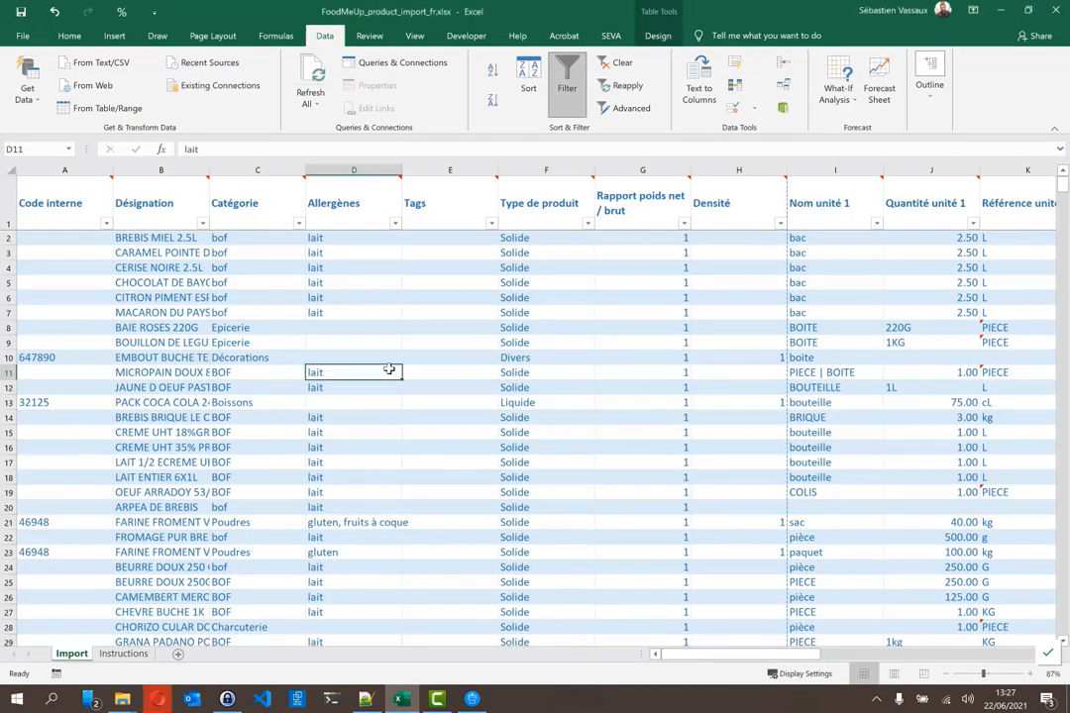
key(ctrl+f)
key(ctrl+v)
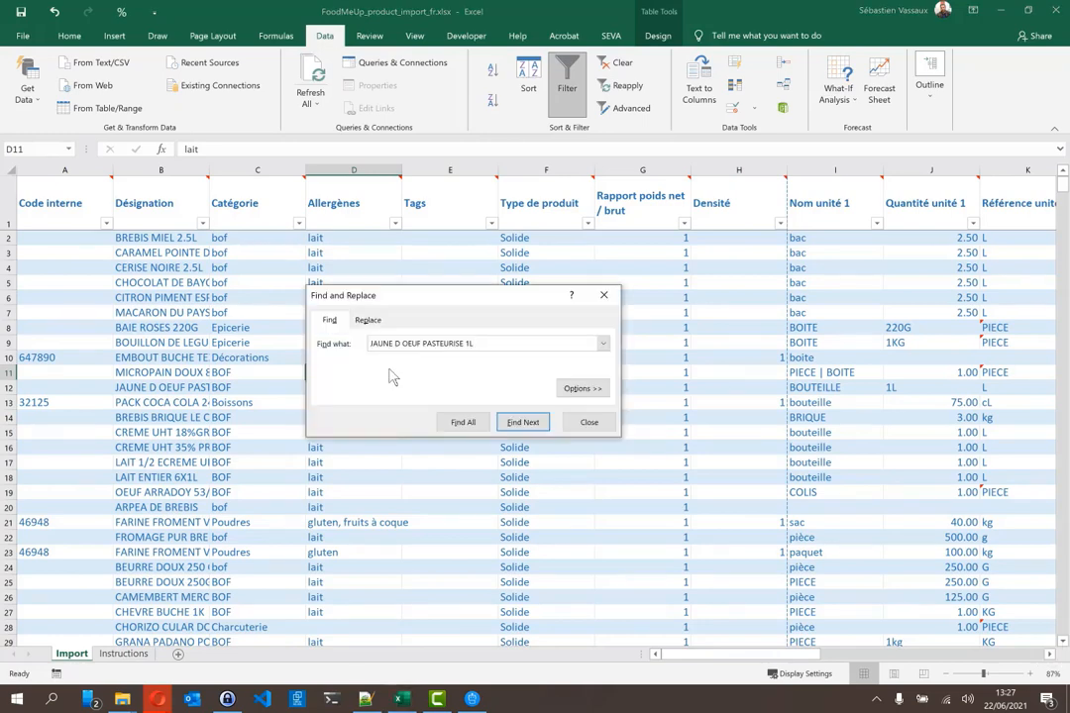
key(Return)
key(Escape)
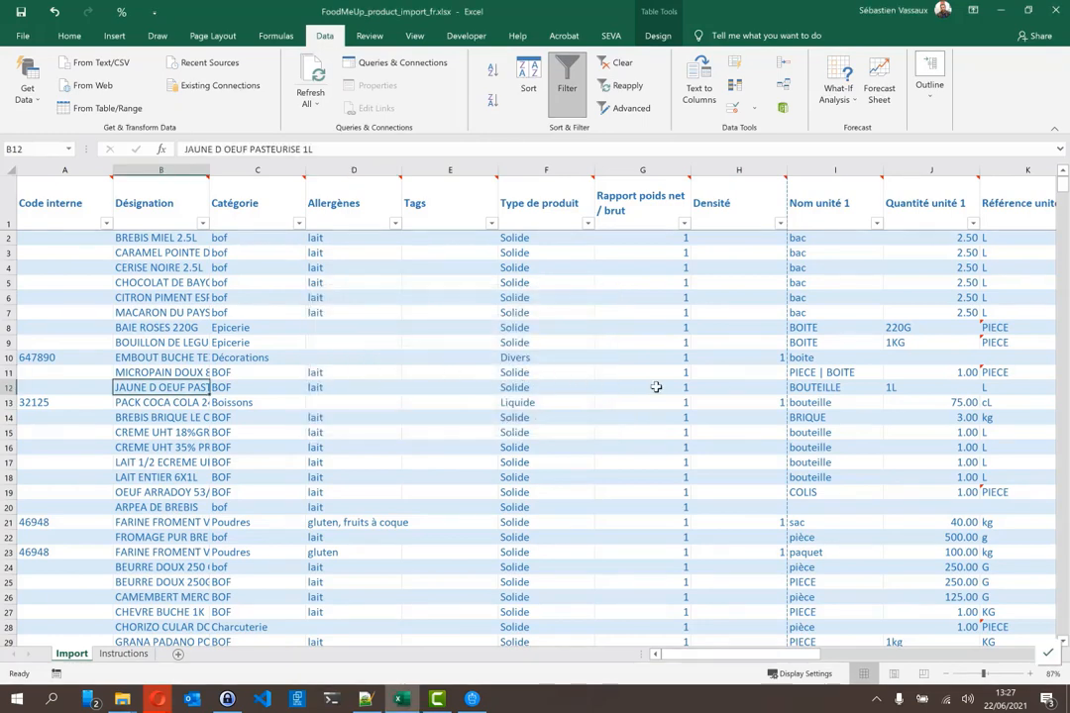
- Set the Quantité unité 1 of JAUNE D OEUF PASTEURISE 1L to 1 and check its unit name and reference
click(840, 387)
key(Right)
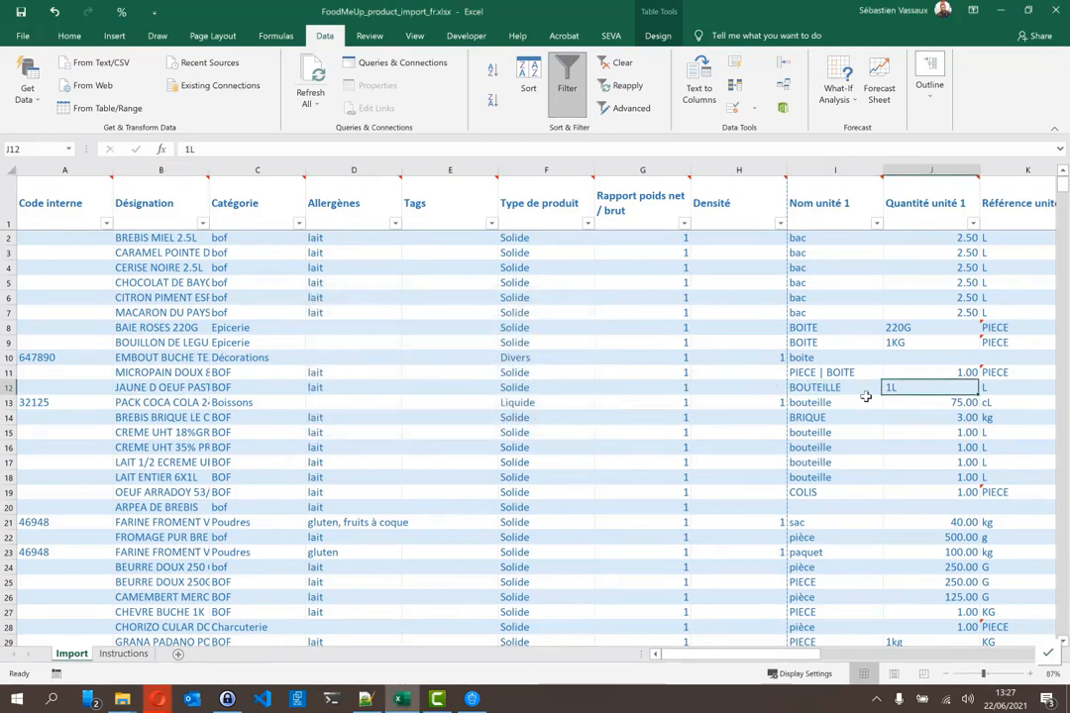
key(Right)
key(Left)
key(Left)
key(Right)
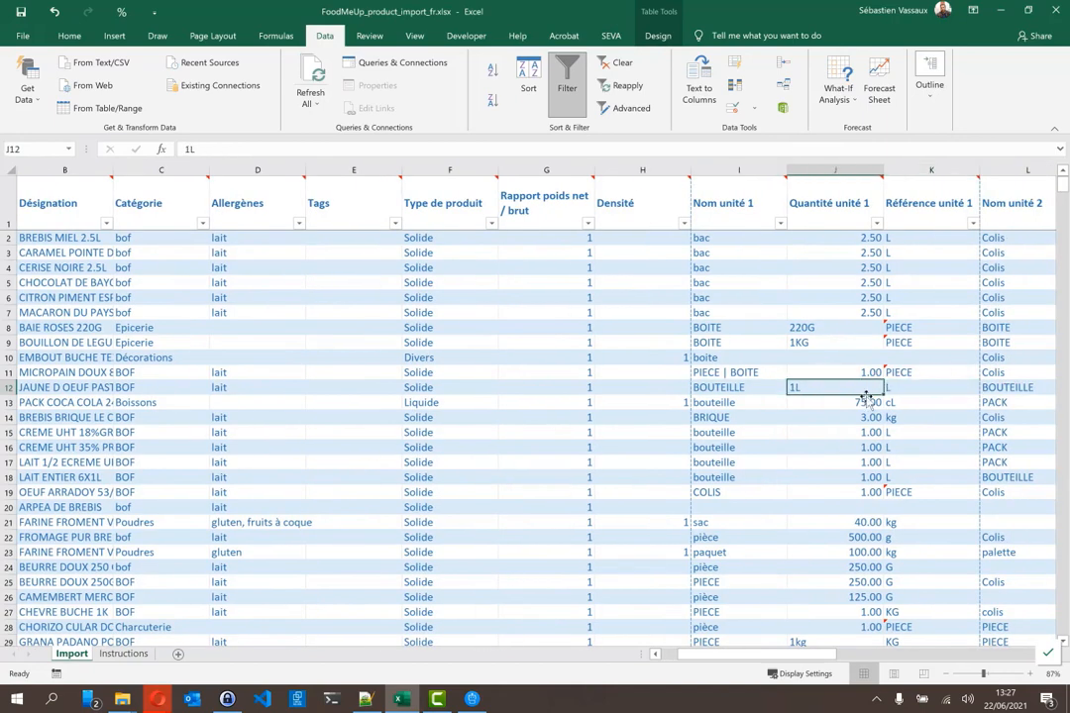
text(1)
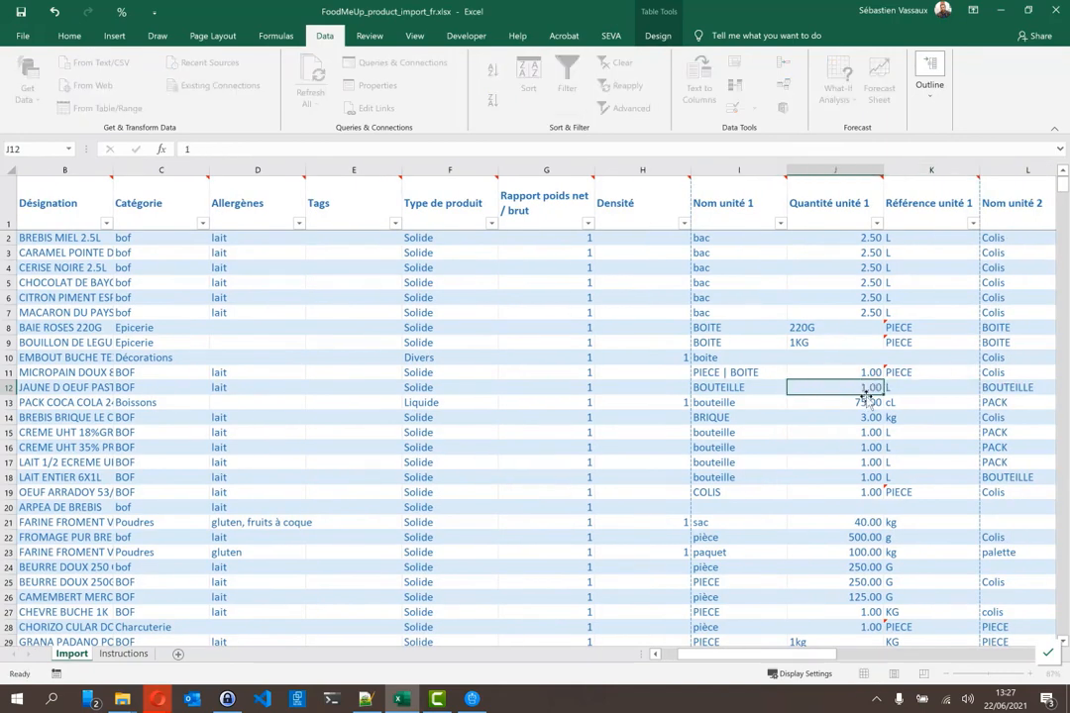
key(Return)
key(Up)
key(Left)
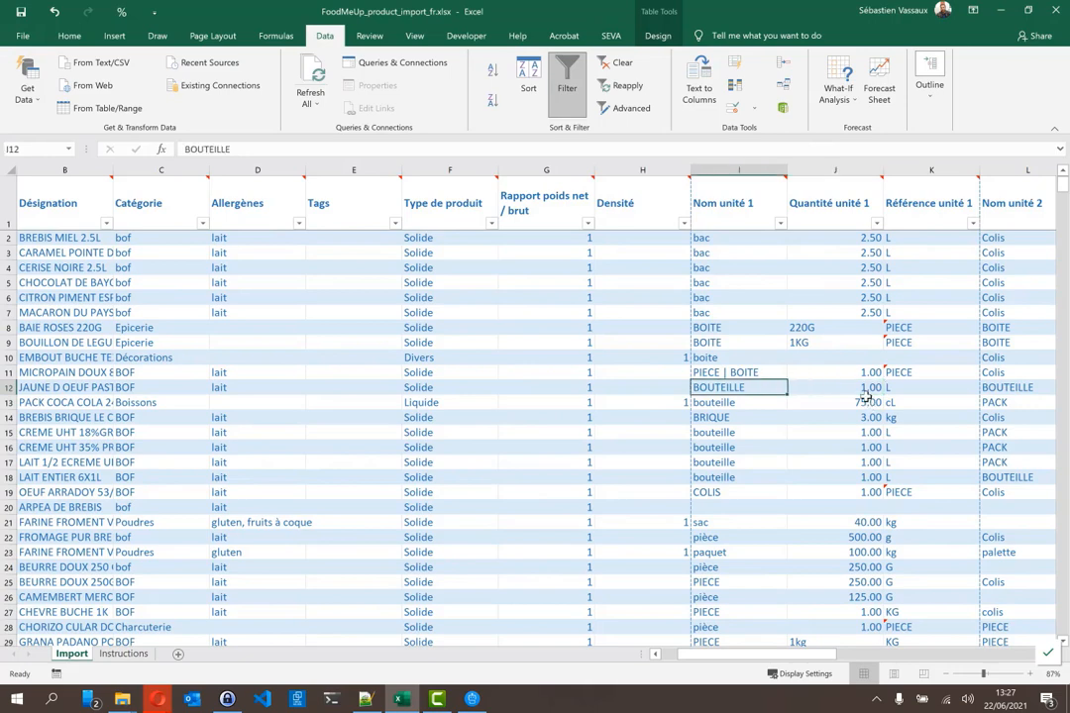
key(Right)
key(Right)
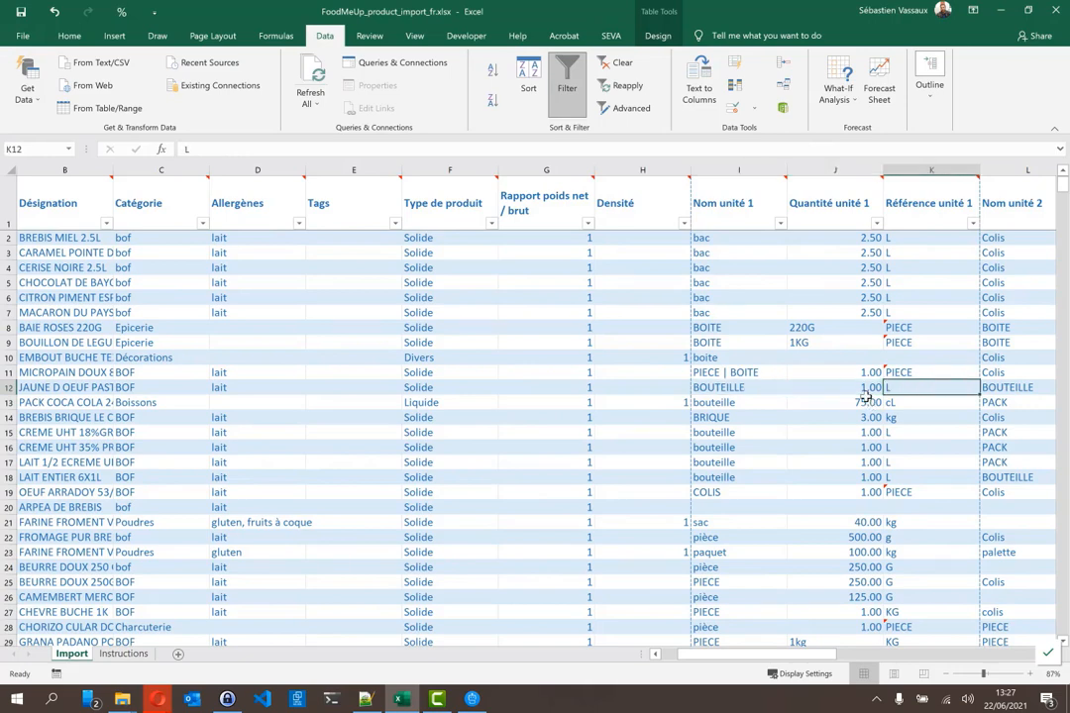
- Set the Quantité unité 1 of BAIE ROSES 220G to 220 and its Référence unité 1 to g
key(Up)
key(Up)
key(Up)
key(Up)
key(Left)
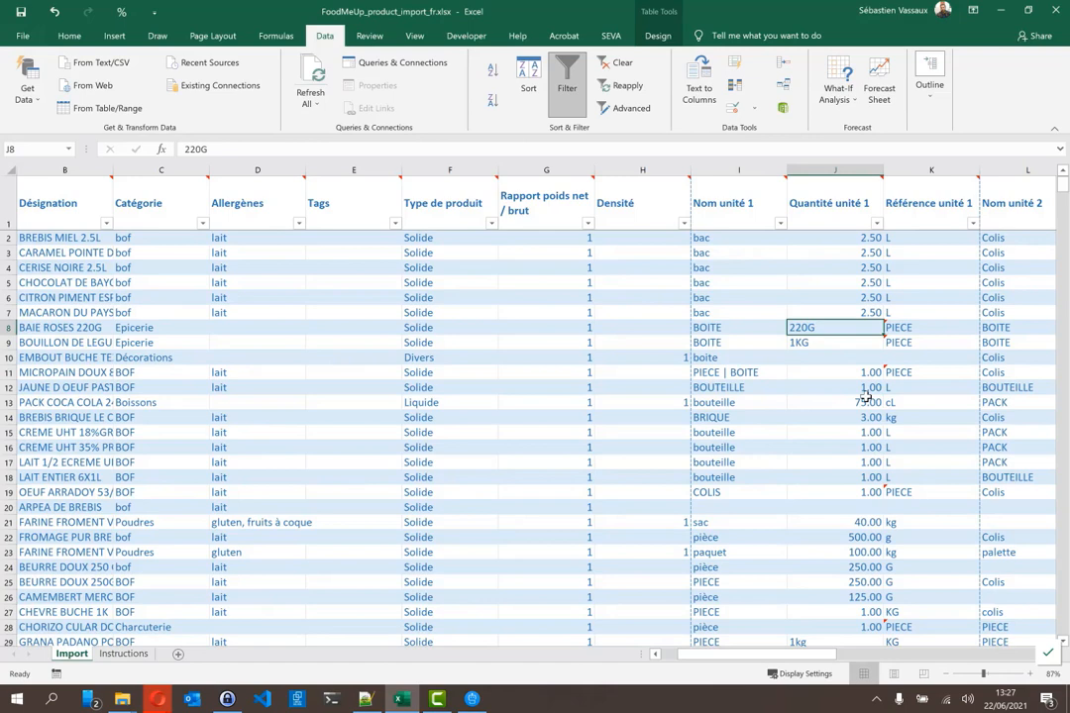
text(200)
key(BackSpace)
key(BackSpace)
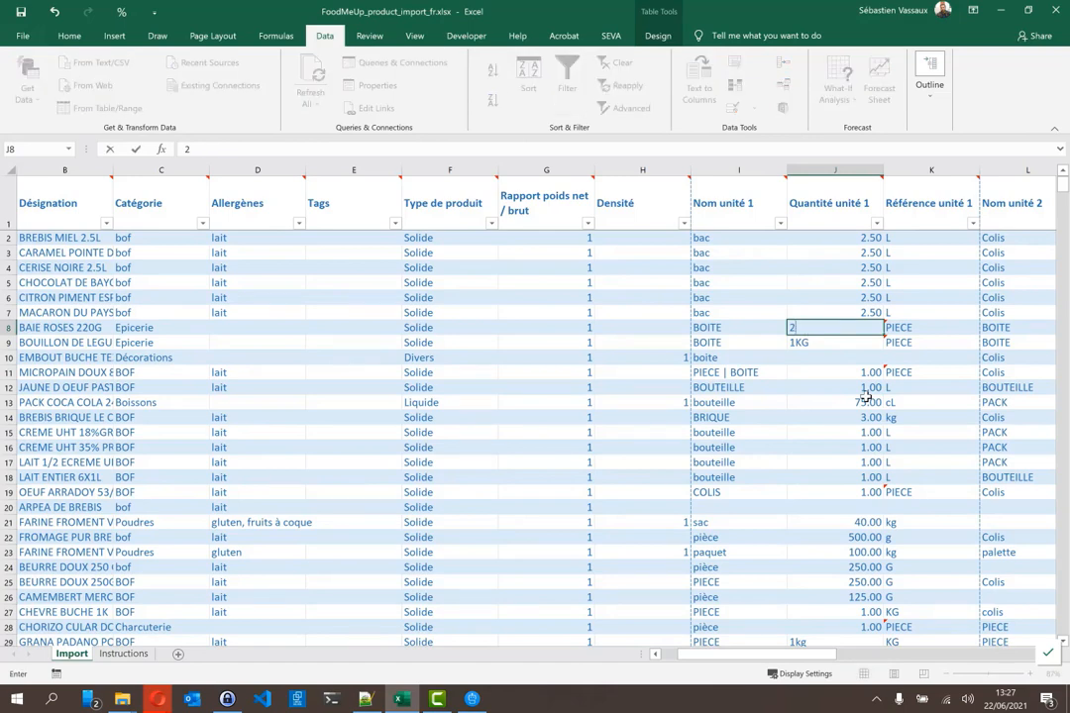
text(20)
key(Tab)
text(g)
key(Return)
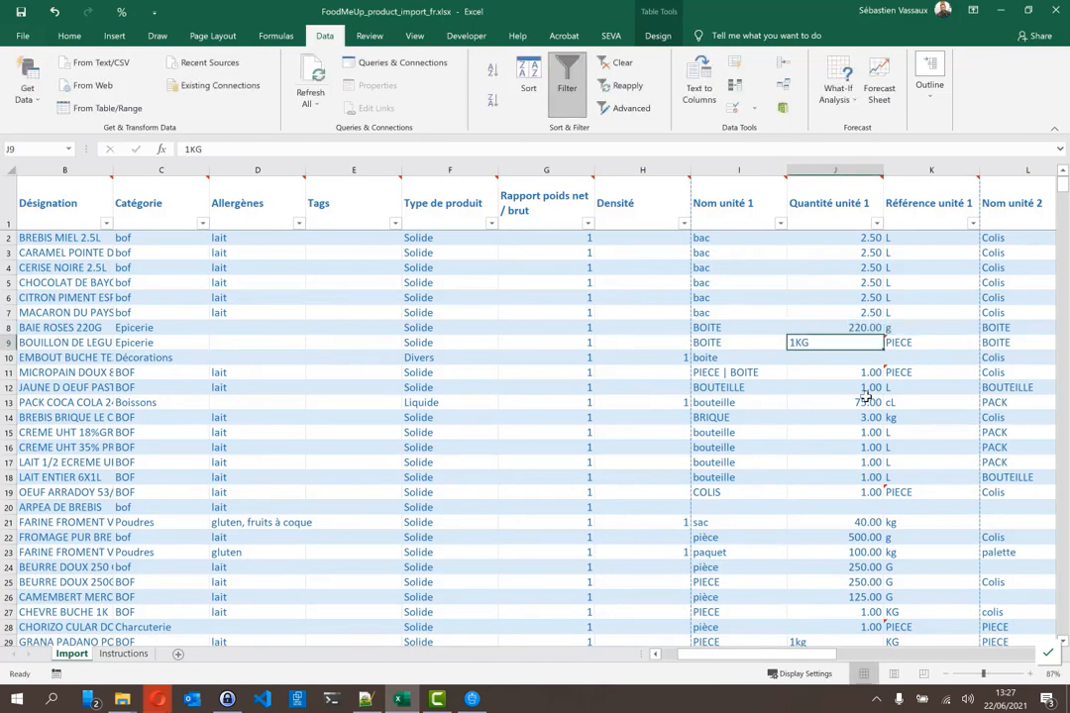
- Set row 9's Quantité unité 1 to 1 and its Référence unité 1 to kg
text(1)
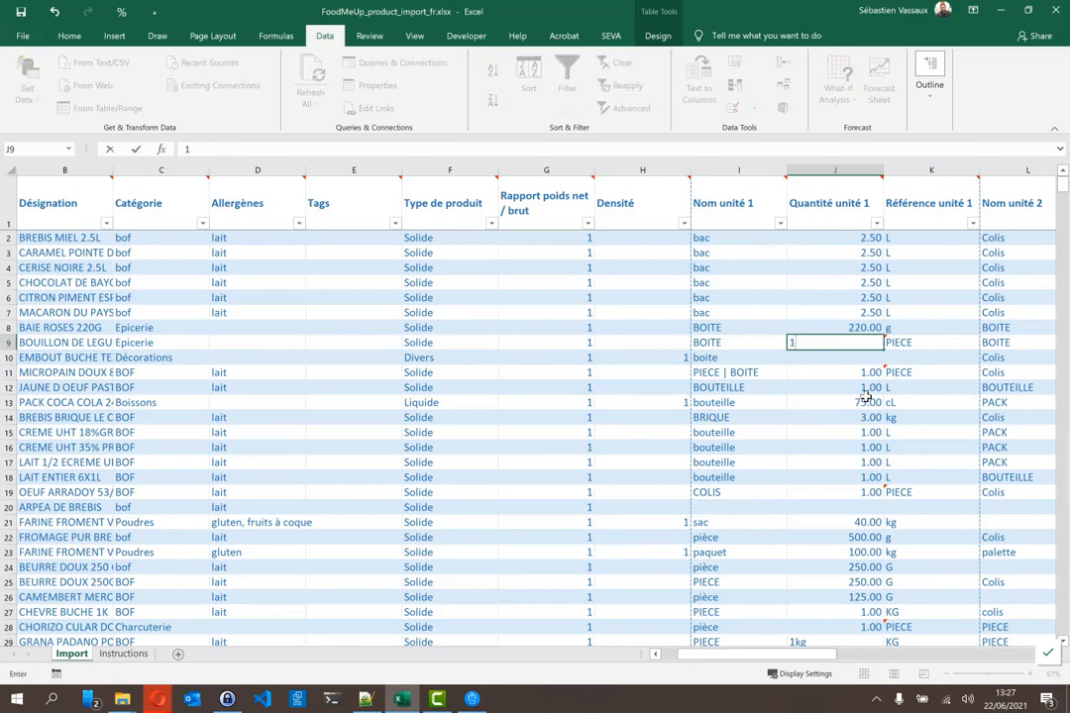
key(Tab)
text(kg)
key(Return)
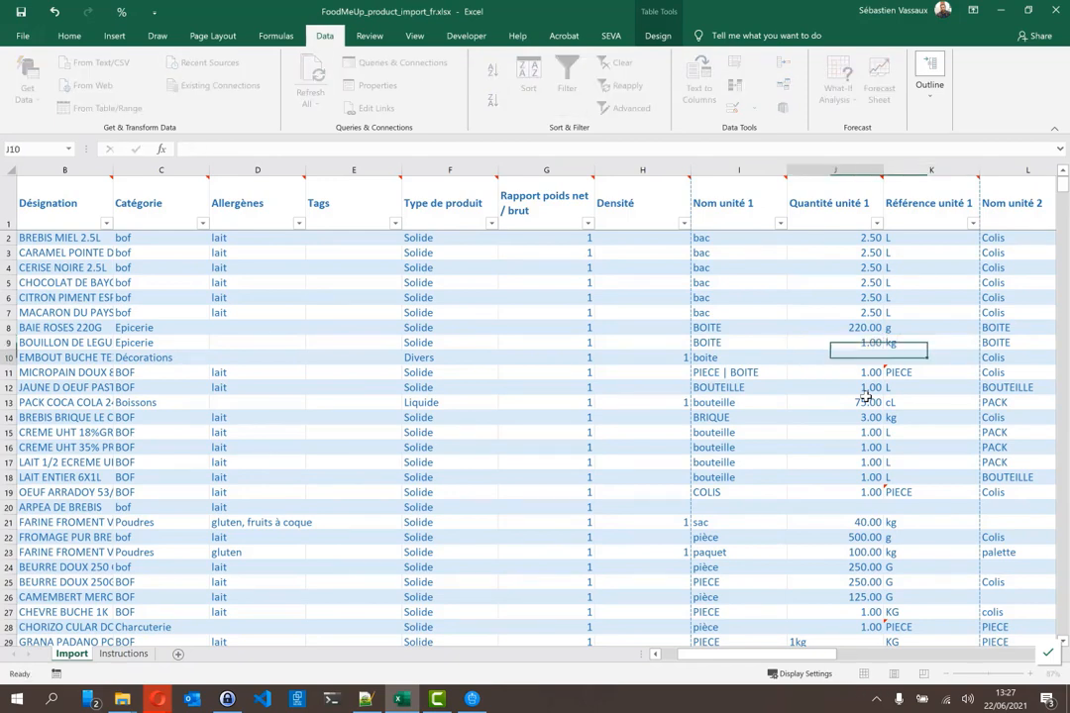
- Switch to the Melba import report and examine the error descriptions of the remaining failed lines
key(alt+Tab)
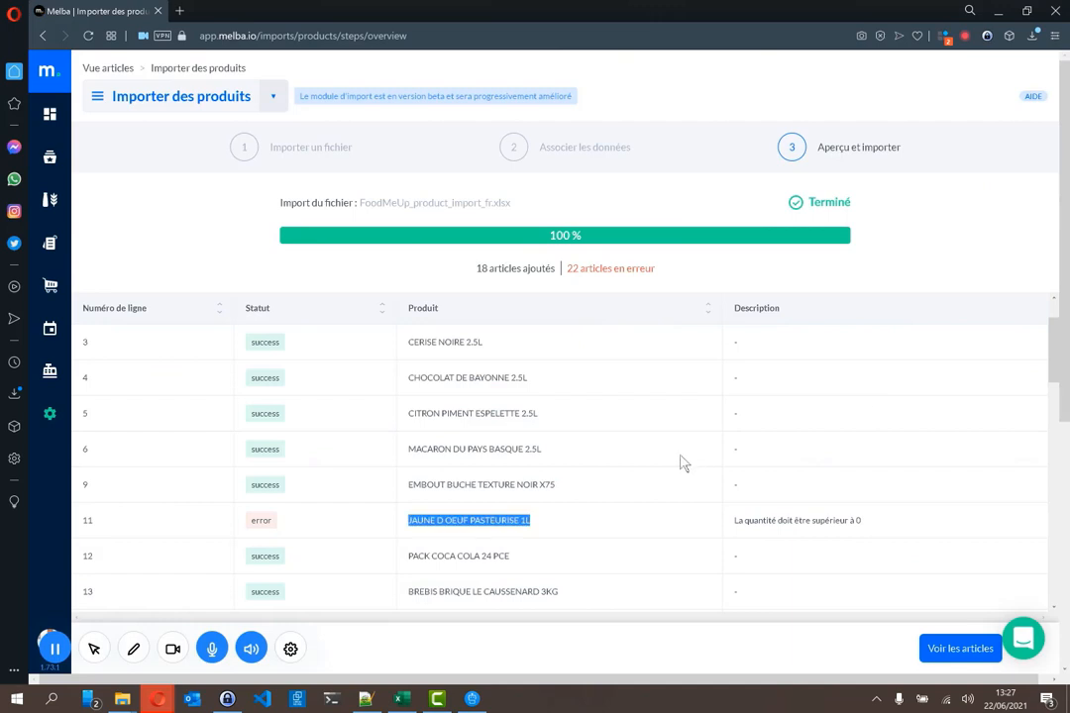
scroll(652, 471, down, 1)
scroll(650, 477, down, 5)
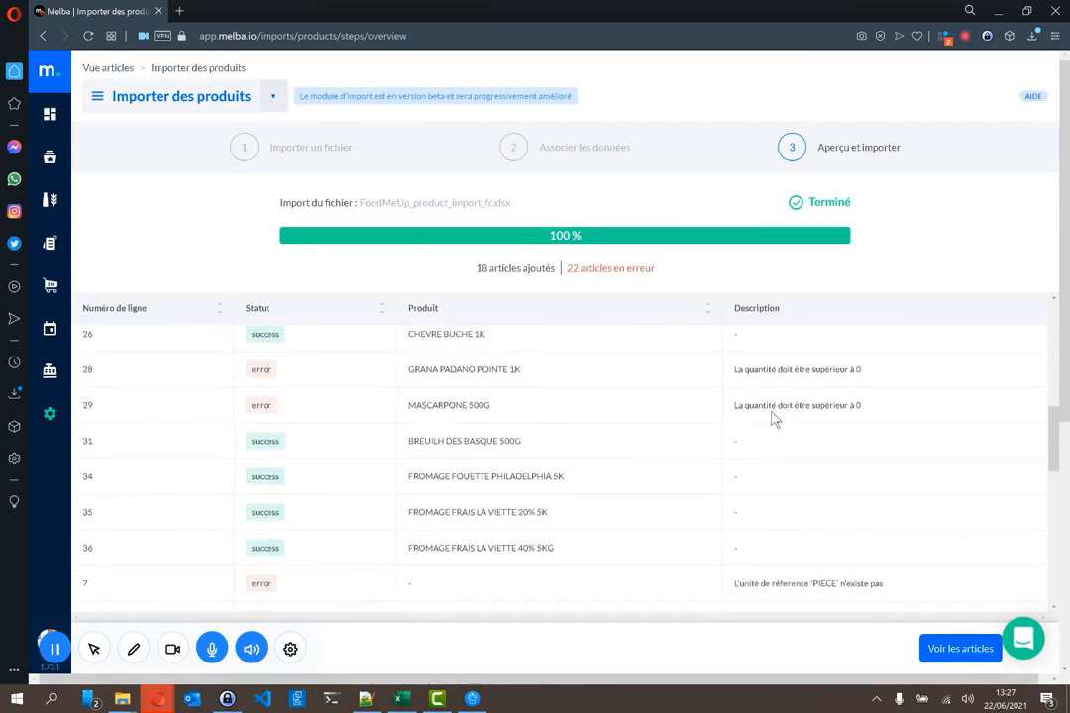
scroll(748, 436, down, 2)
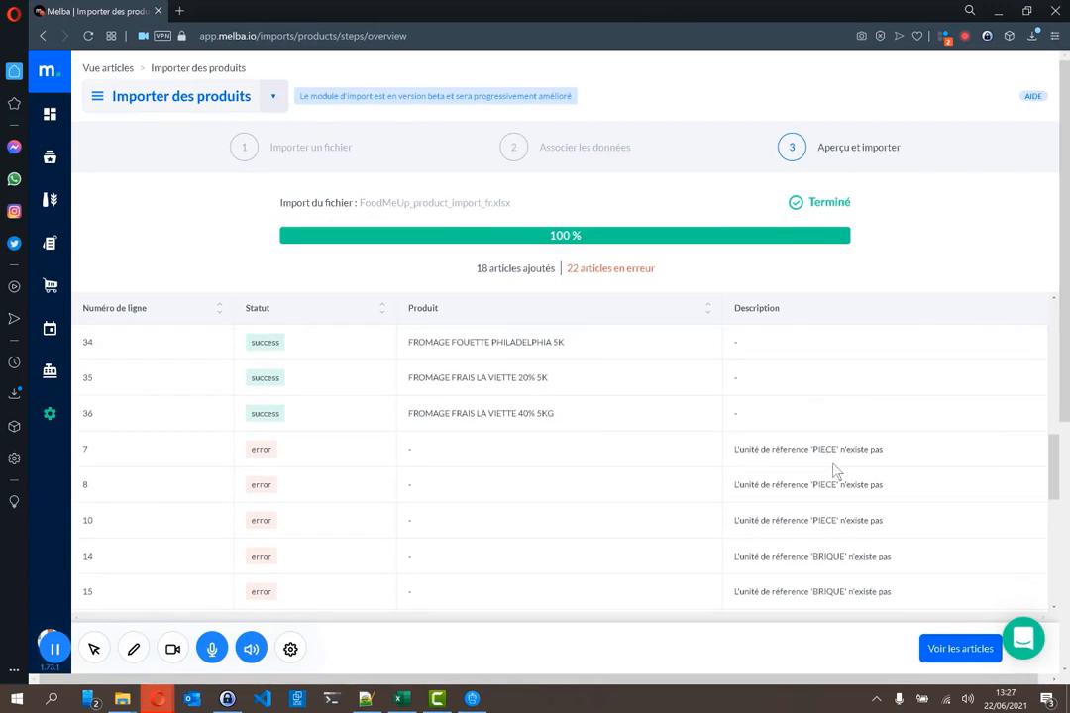
double_click(825, 448)
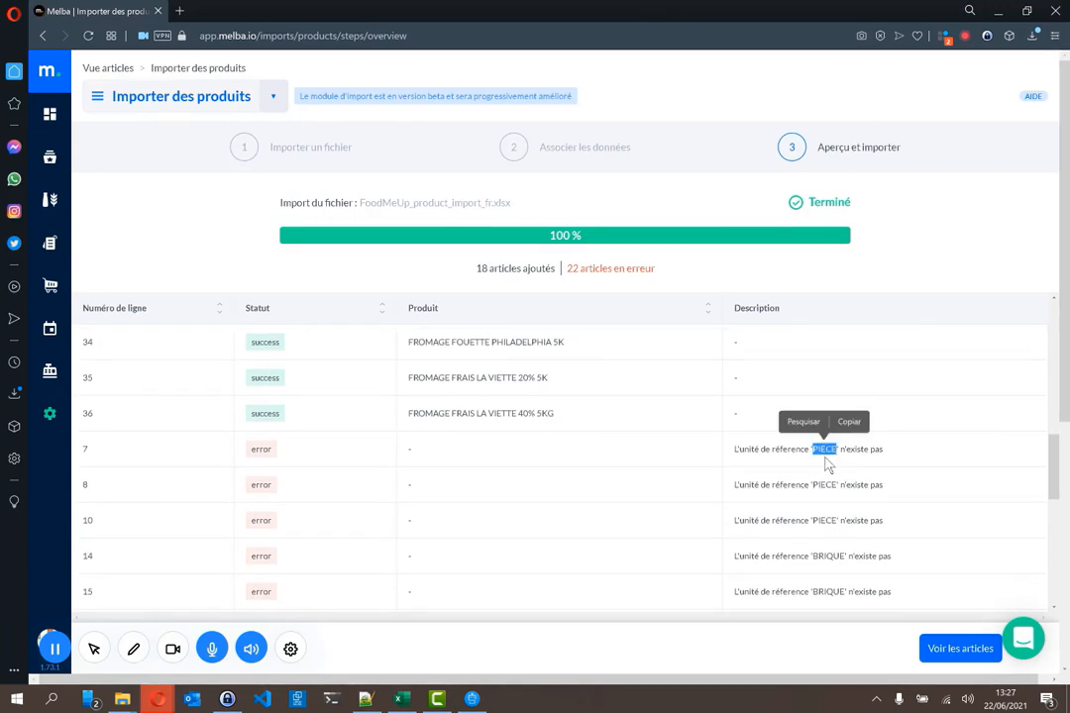
click(828, 468)
scroll(827, 468, down, 2)
scroll(827, 467, down, 3)
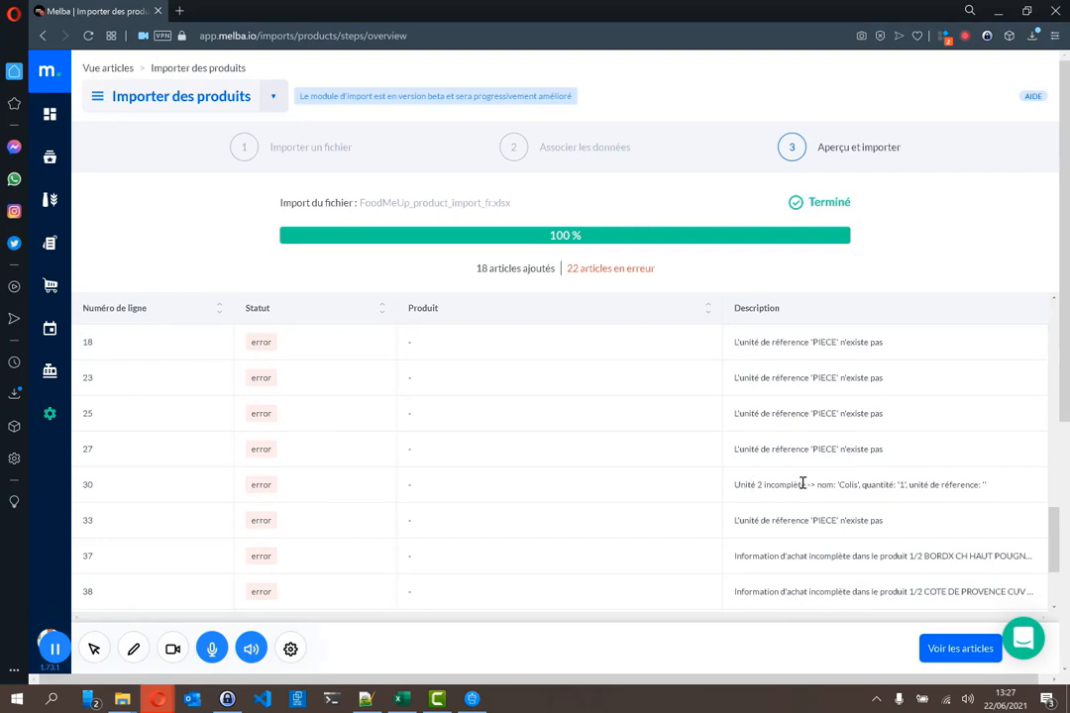
- Switch to Excel and inspect row 30 from Catégorie to Unité de facturation, ending at row 31's Référence unité 2
key(alt+Tab)
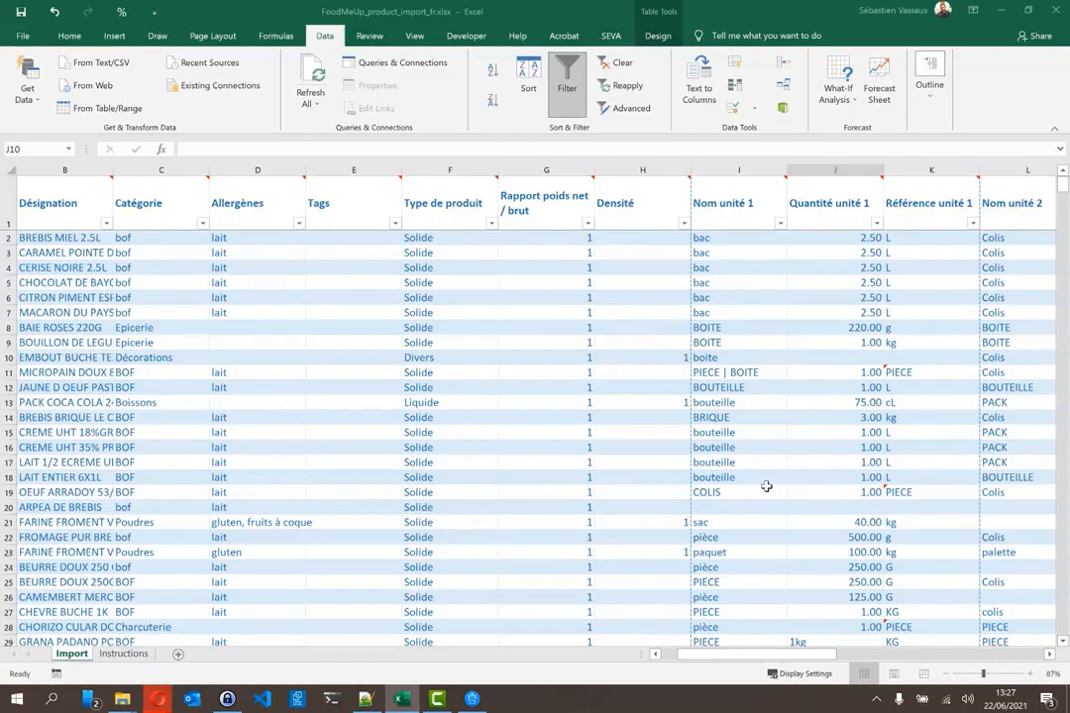
scroll(359, 535, down, 3)
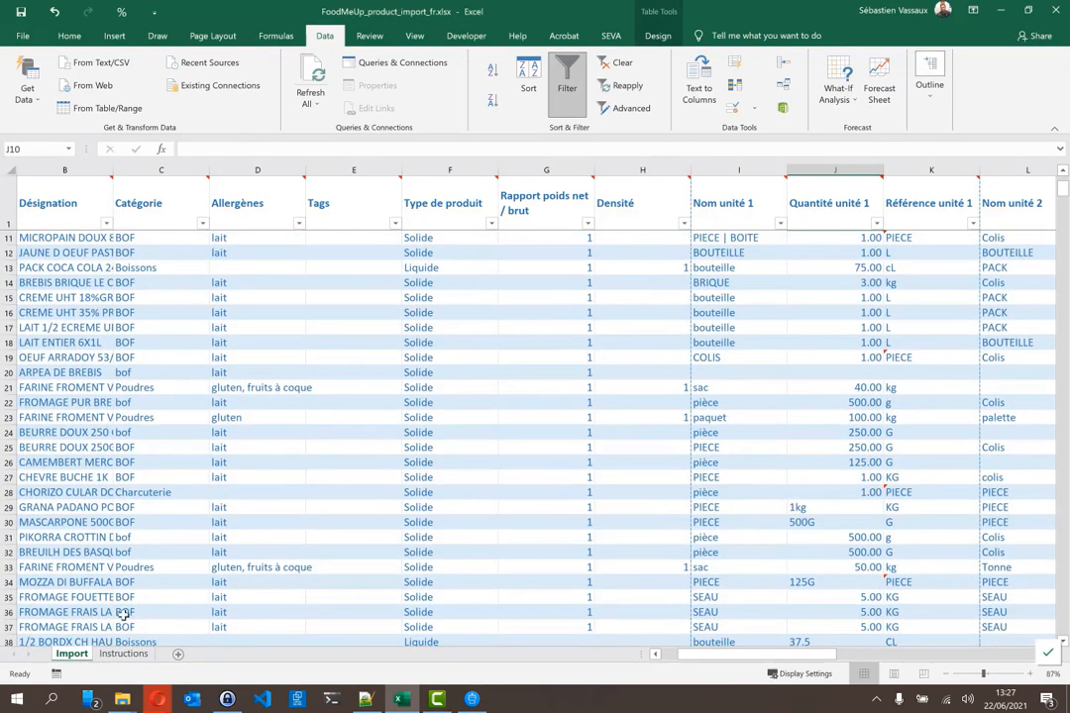
click(156, 523)
key(Right)
key(Right)
key(Right)
key(Right)
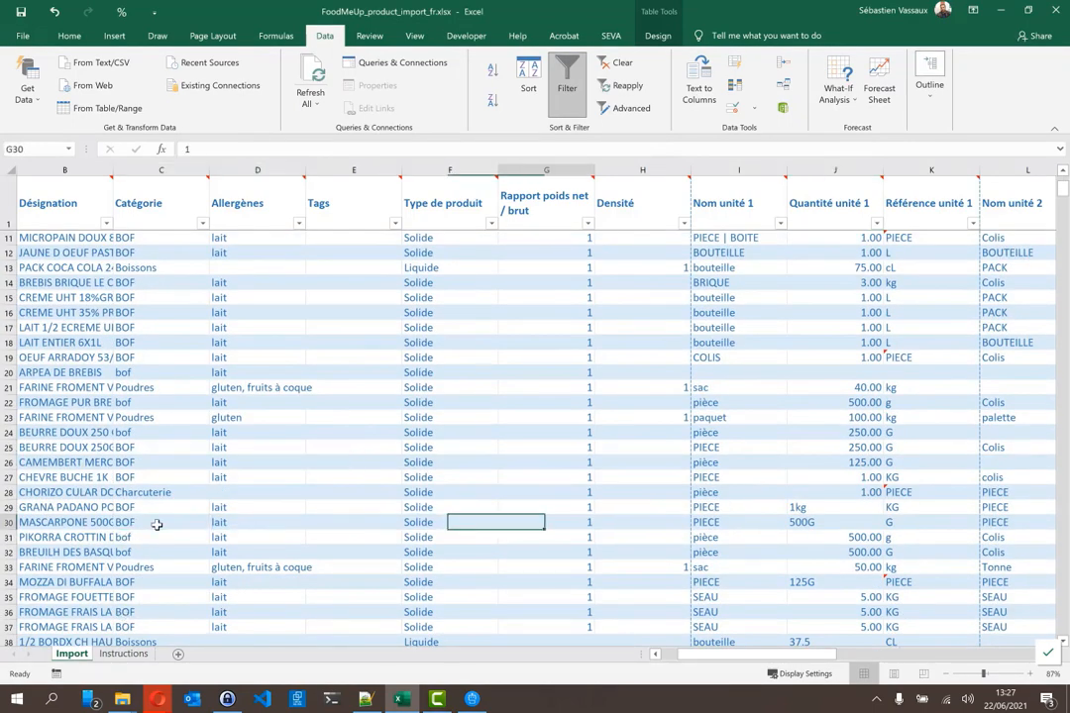
key(Right)
key(Right)
key(Right)
key(Right)
key(Right)
key(Right)
key(Right)
key(Right)
key(Right)
key(Right)
key(Right)
key(Right)
key(Right)
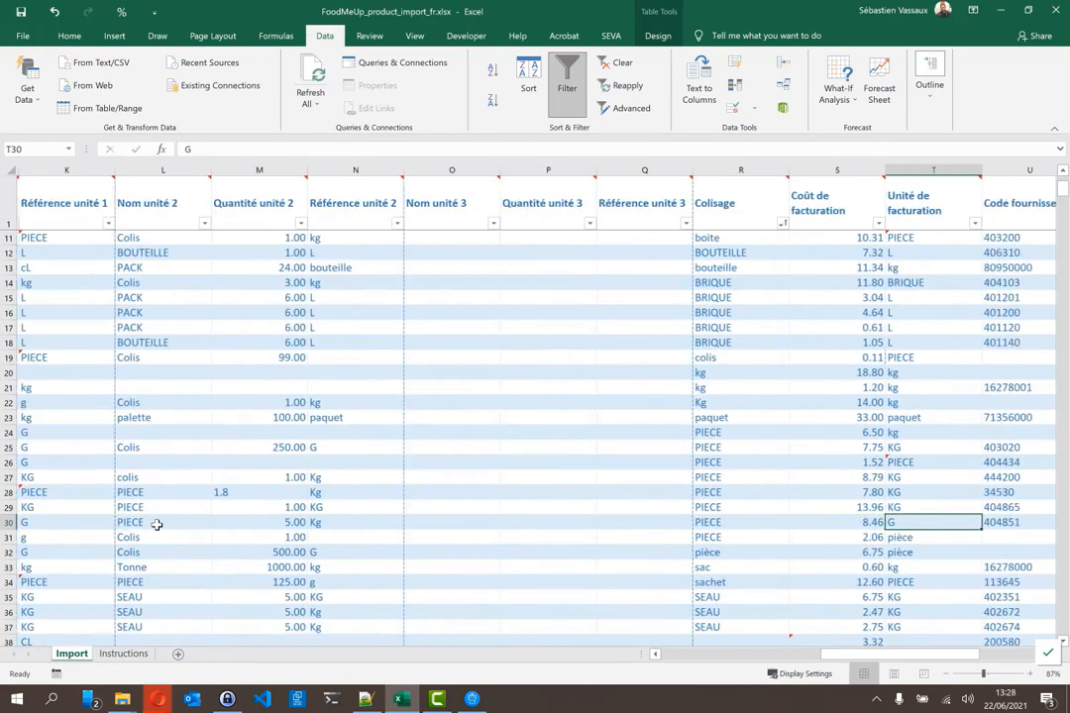
key(Left)
key(Left)
key(Left)
key(Left)
key(Left)
key(Left)
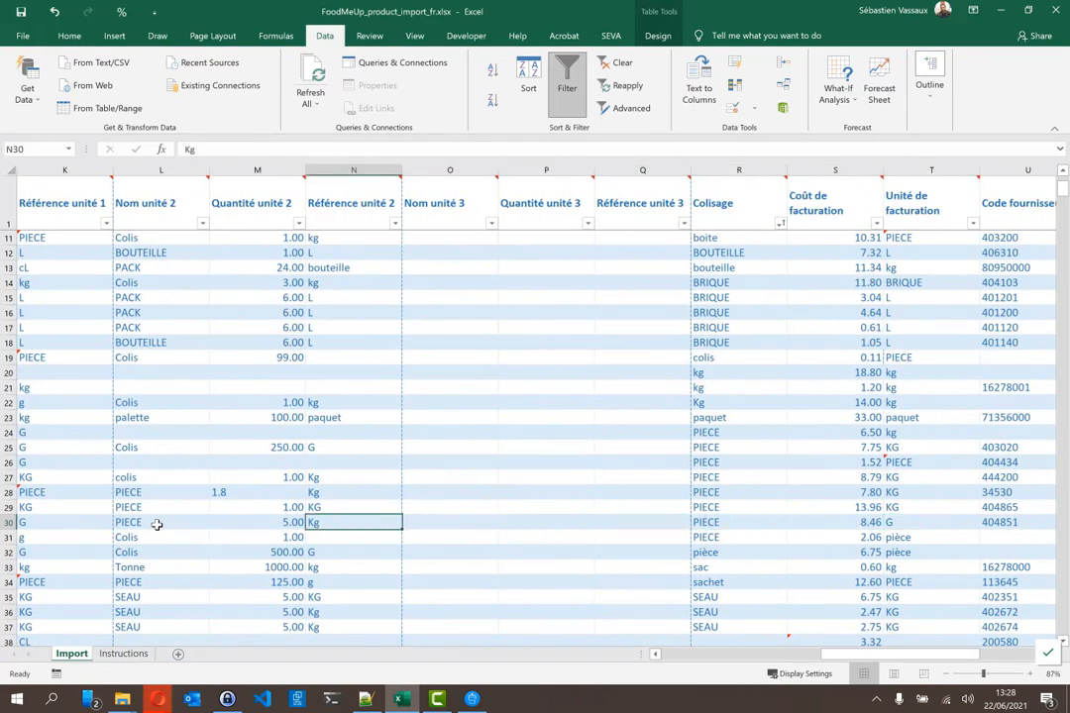
key(Down)
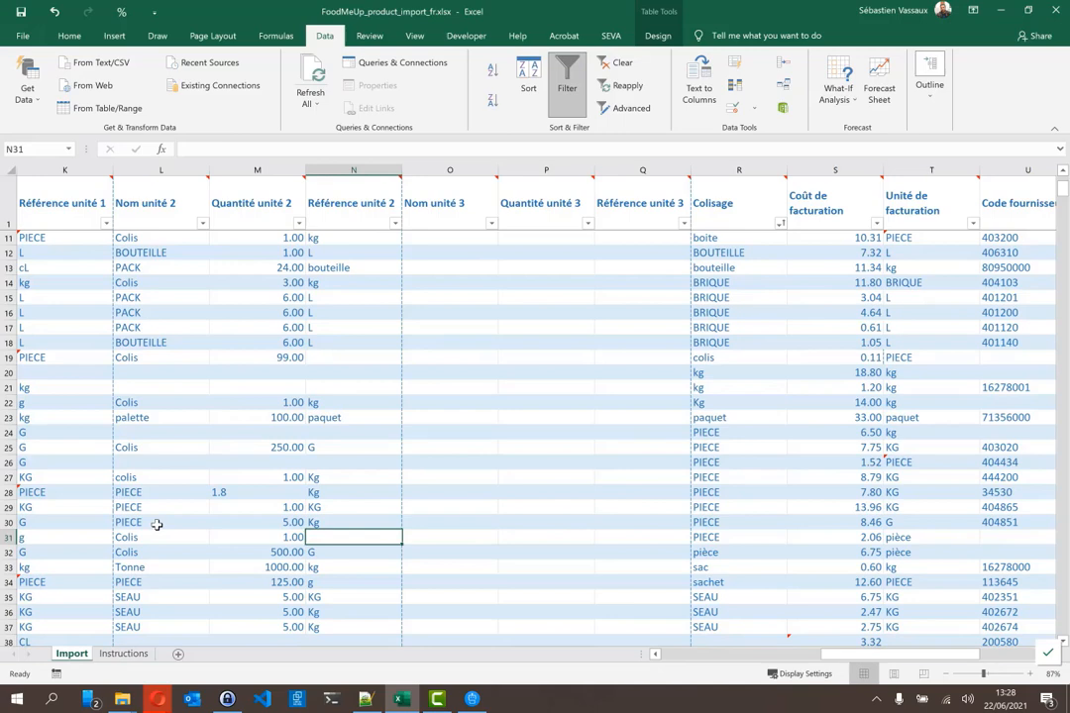
- Set row 31's Référence unité 2 to kg
text(kg)
key(Return)
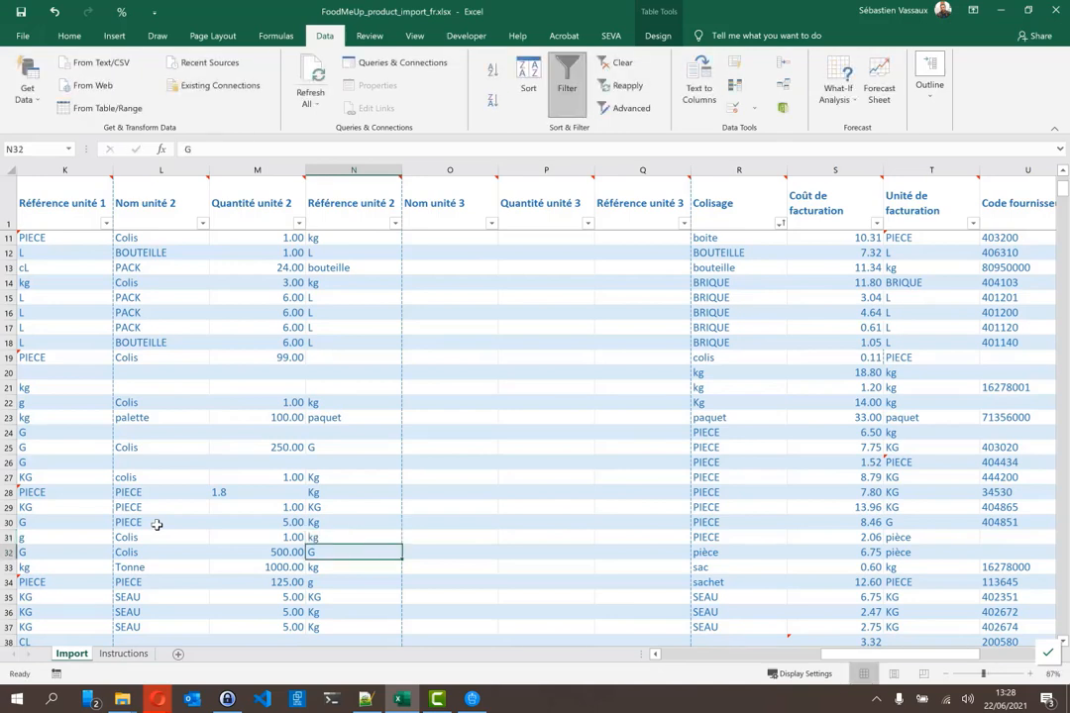
- Switch to the Melba import report and review the remaining error lines through the end, returning to the first imported line
key(alt+Tab)
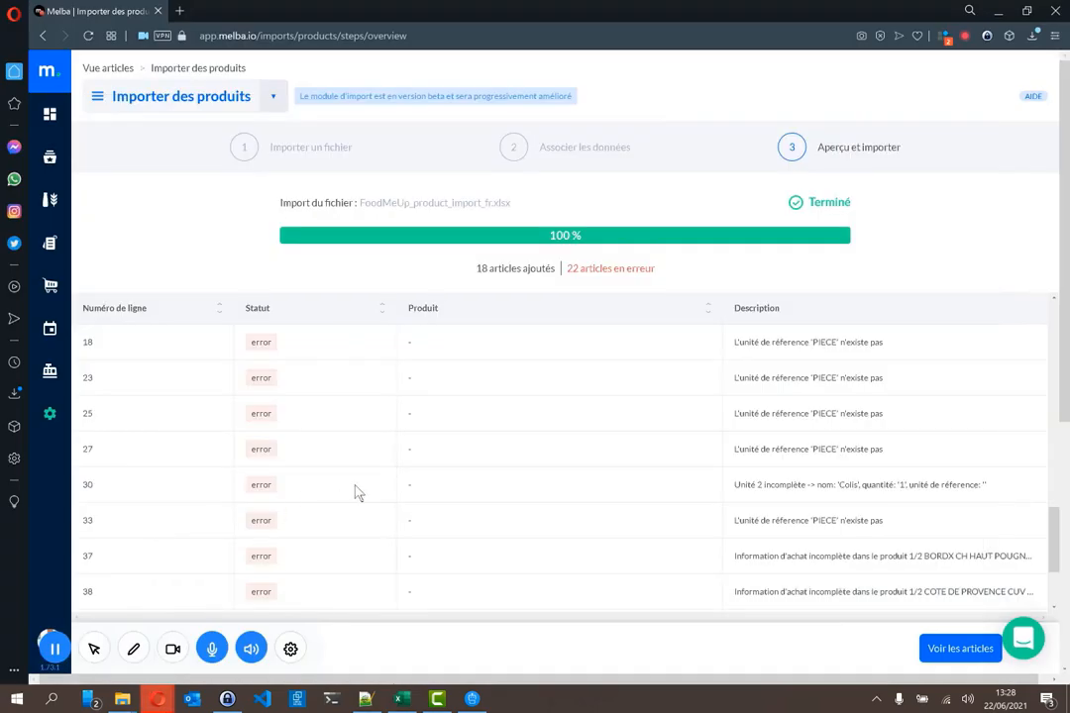
scroll(637, 497, down, 3)
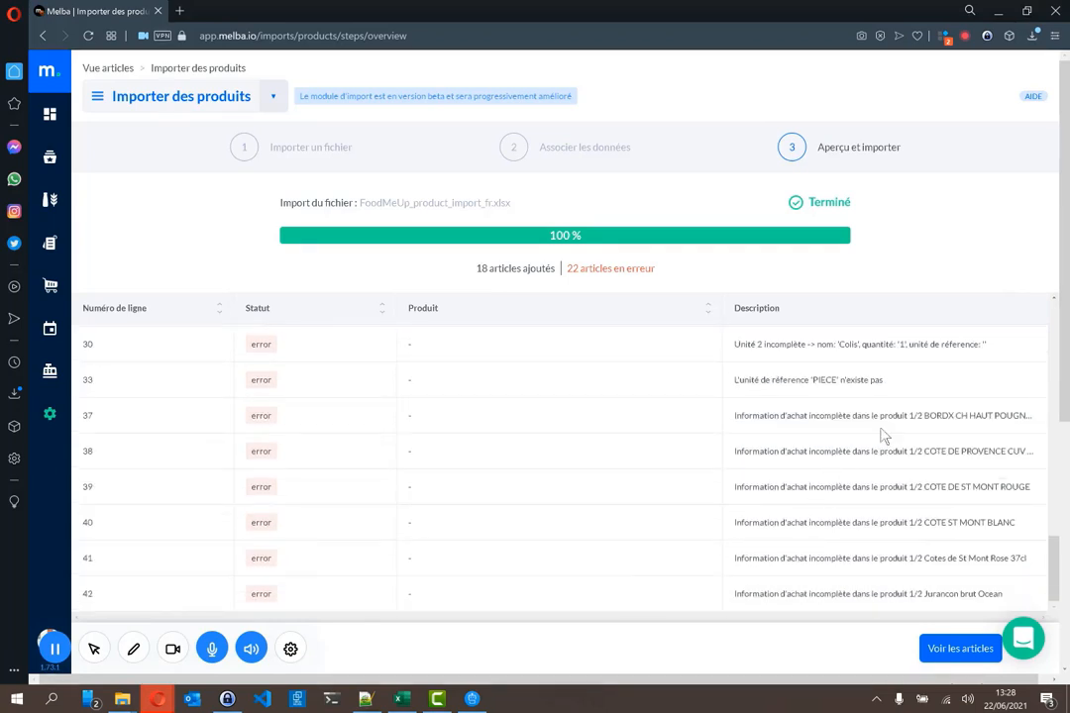
scroll(910, 416, down, 2)
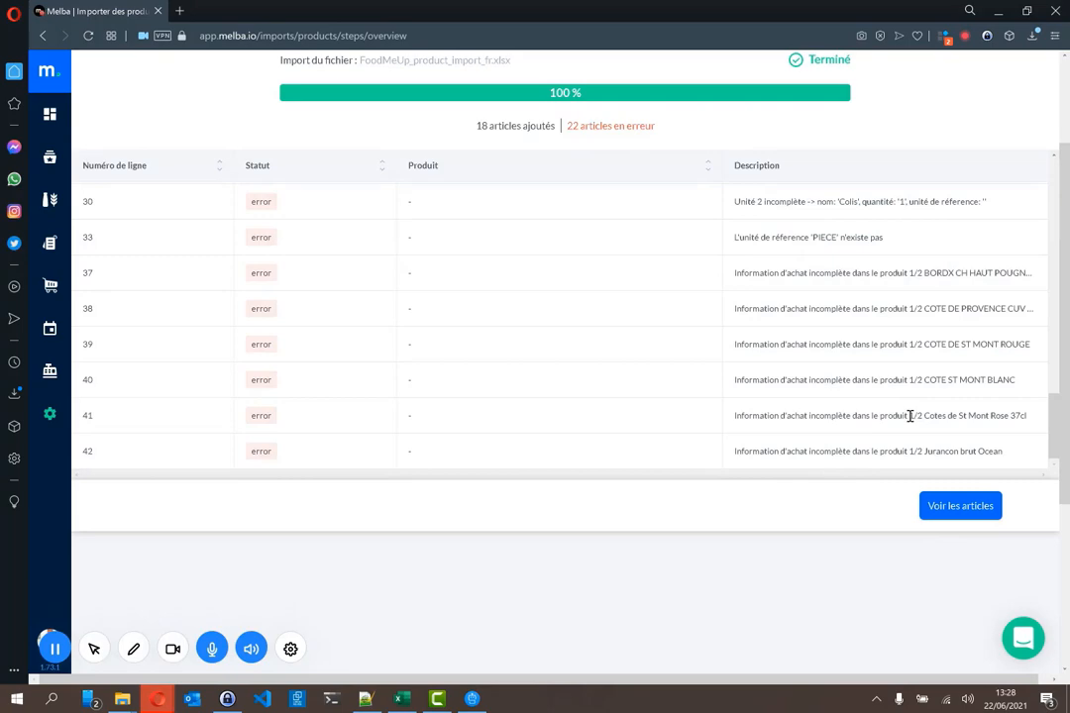
scroll(910, 416, up, 5)
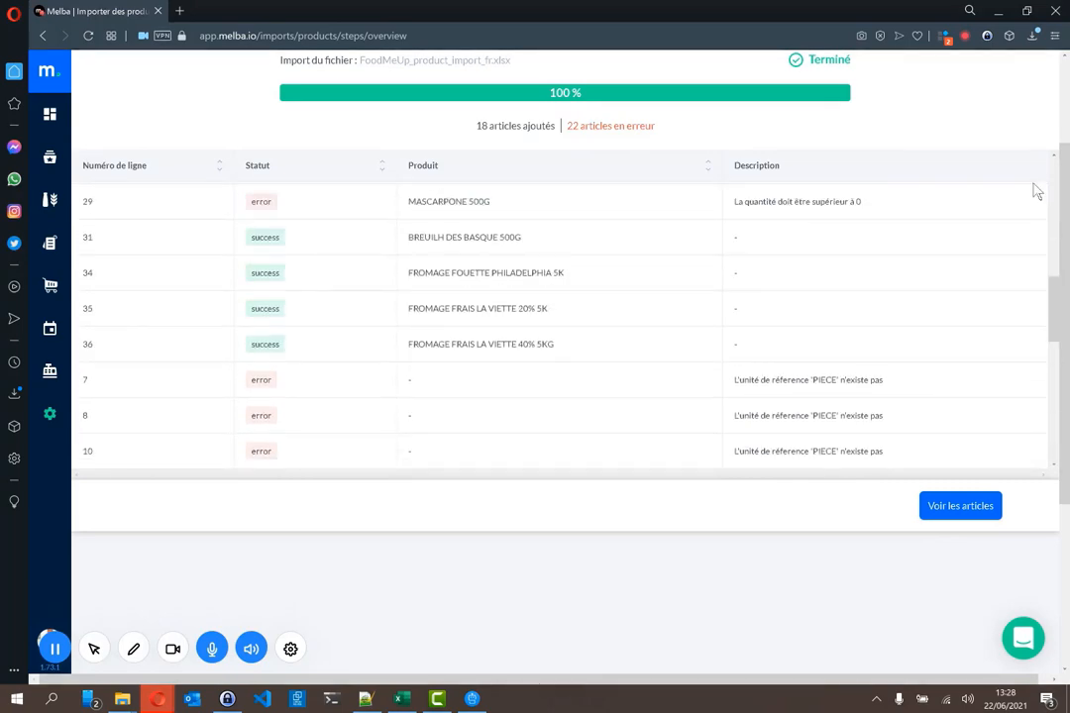
scroll(862, 396, up, 2)
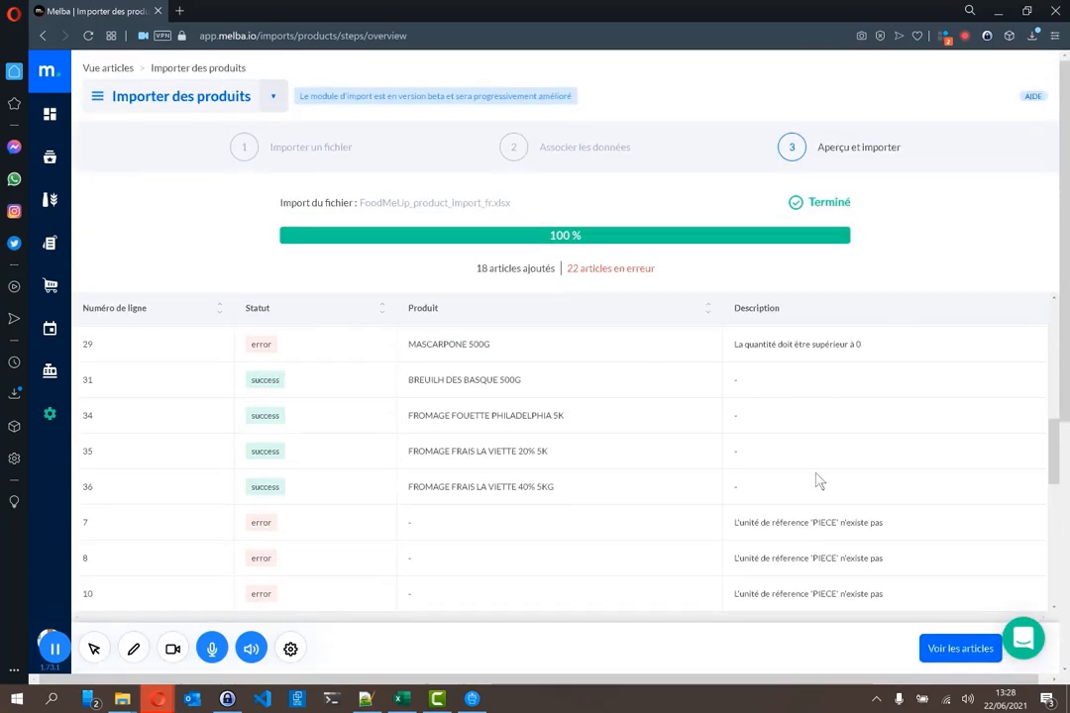
scroll(818, 481, up, 8)
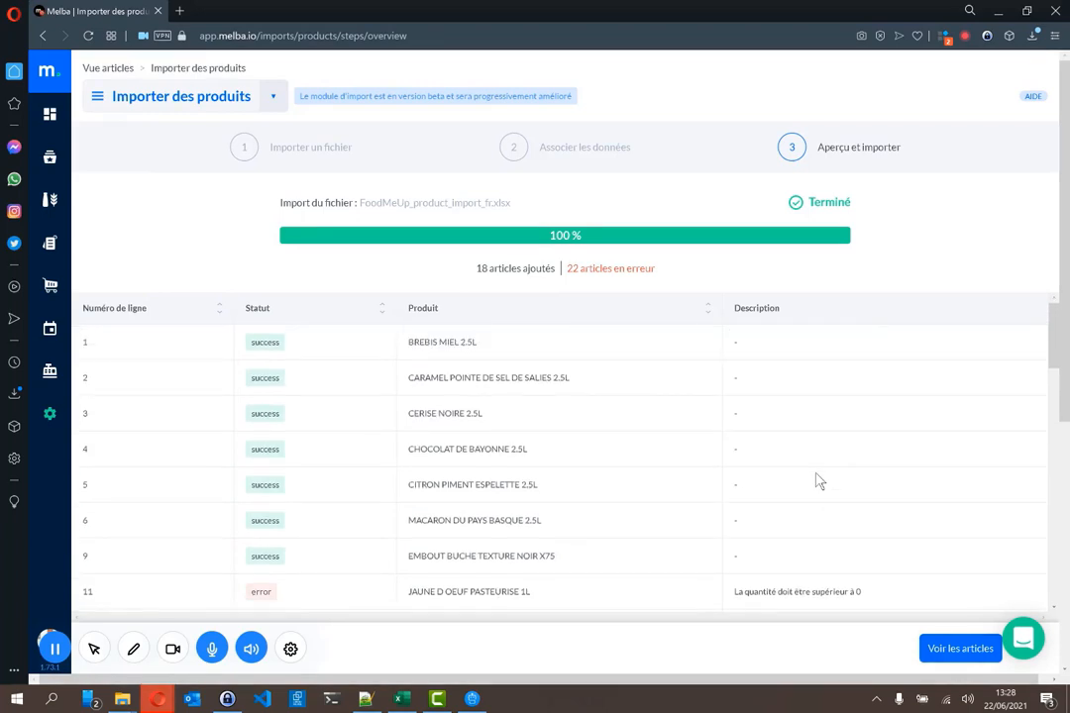